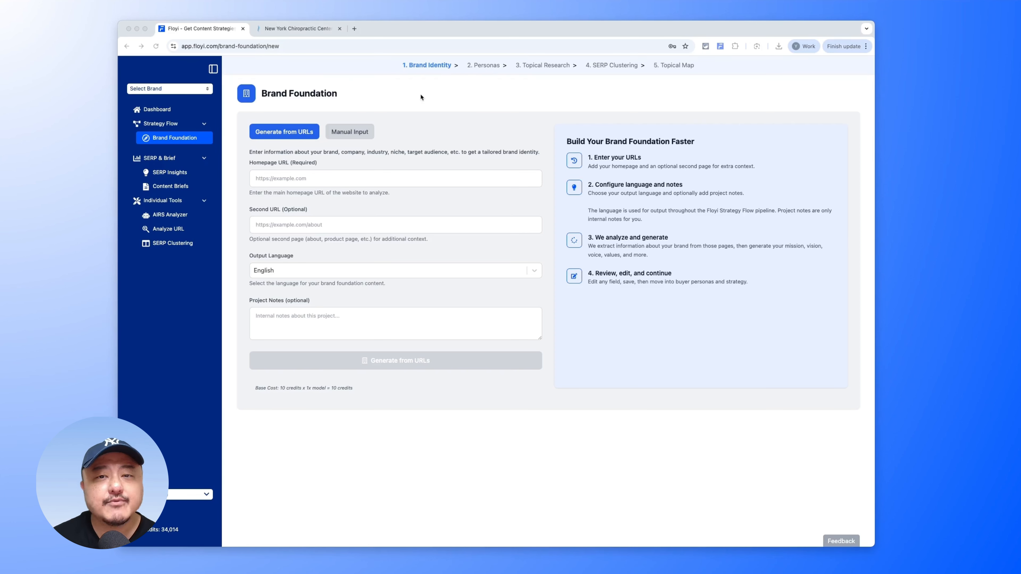
Look at the manual input form for the brand foundation, and return to generating from URLs.
{"action": "left_click", "coordinate": [336, 179]}
{"action": "left_click", "coordinate": [315, 180]}
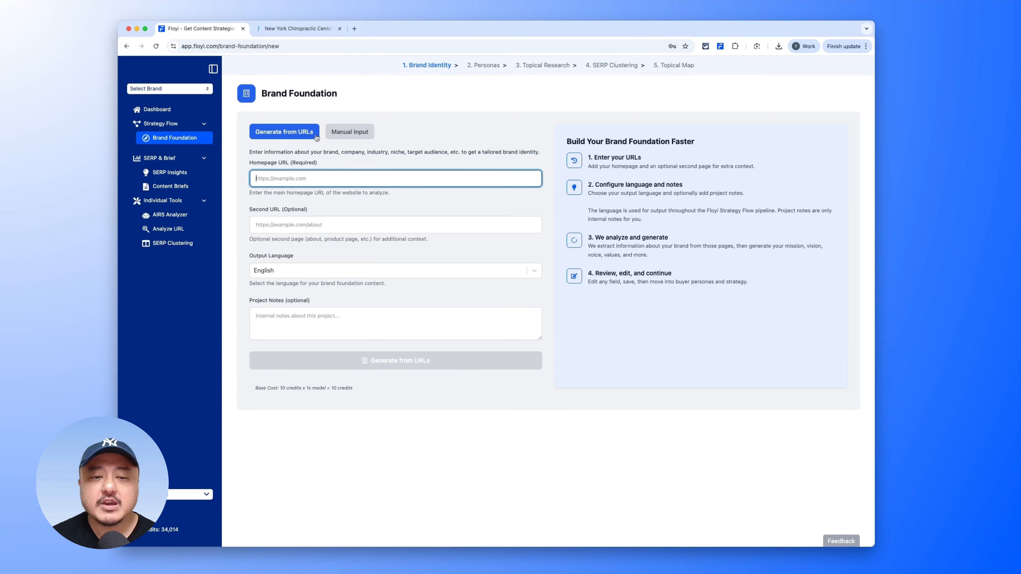
{"action": "left_click", "coordinate": [349, 133]}
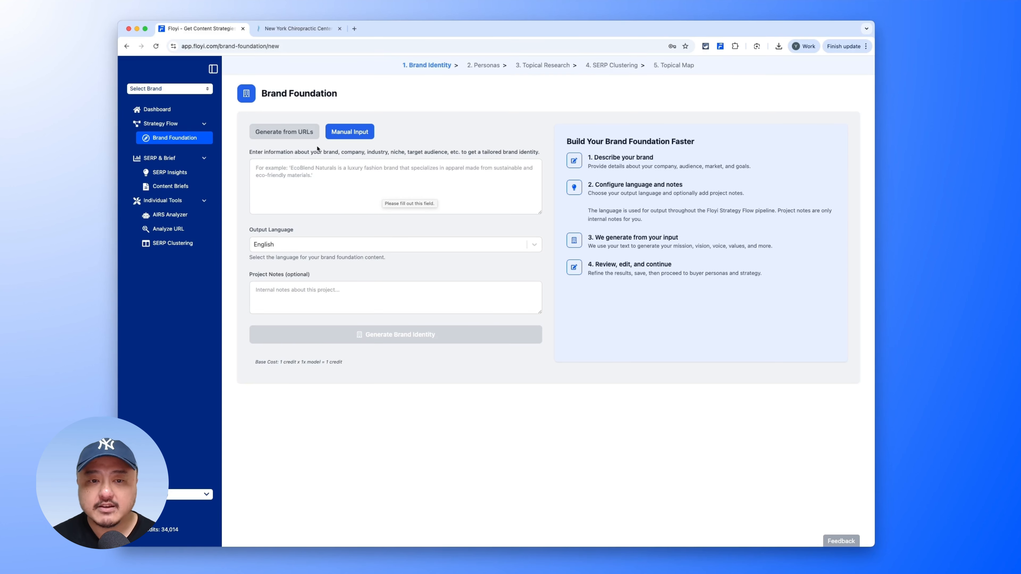
{"action": "left_click", "coordinate": [268, 131]}
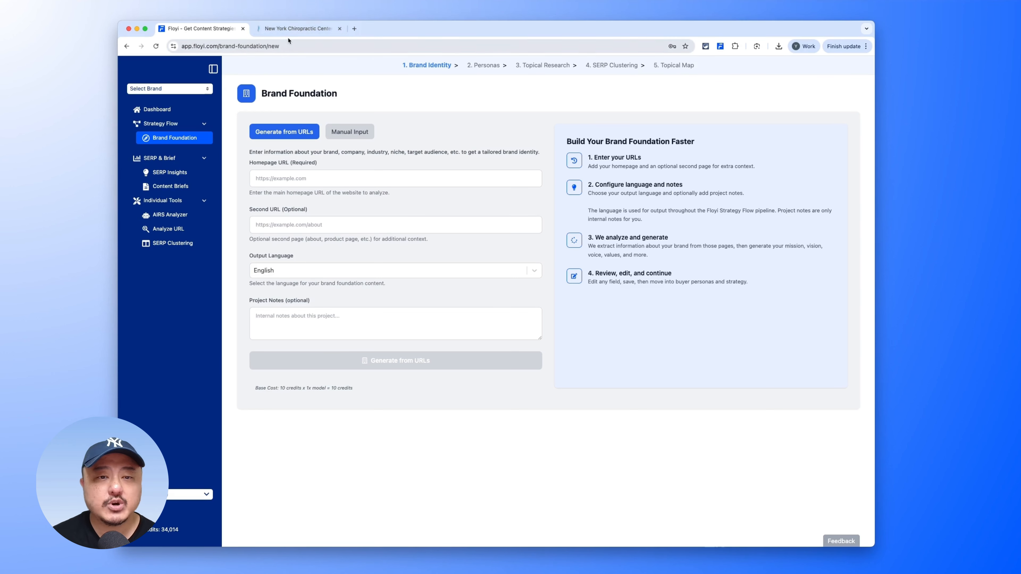
{"action": "left_click", "coordinate": [297, 28]}
{"action": "left_click", "coordinate": [345, 46]}
{"action": "key", "text": "super+c"}
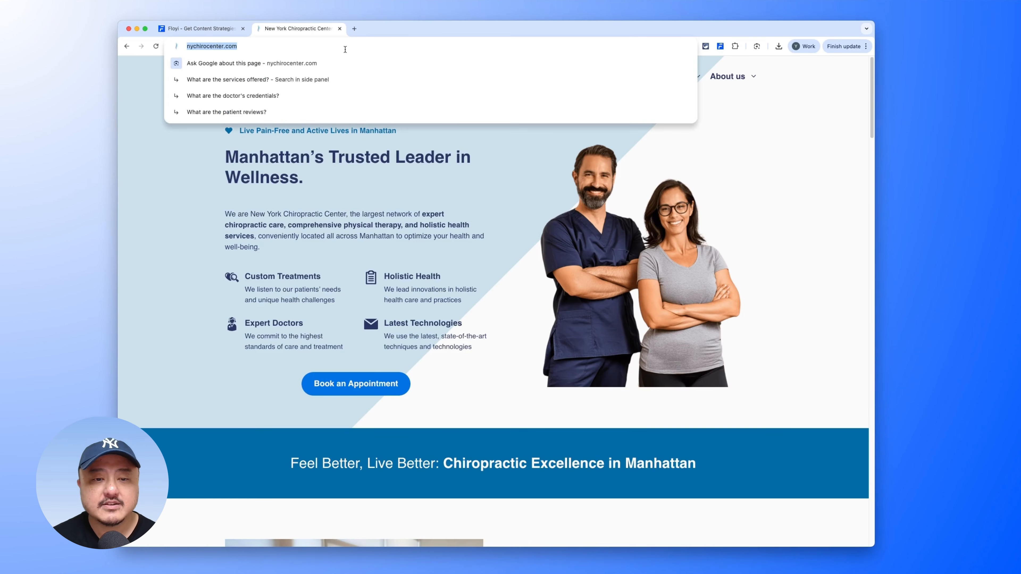
{"action": "left_click", "coordinate": [295, 177]}
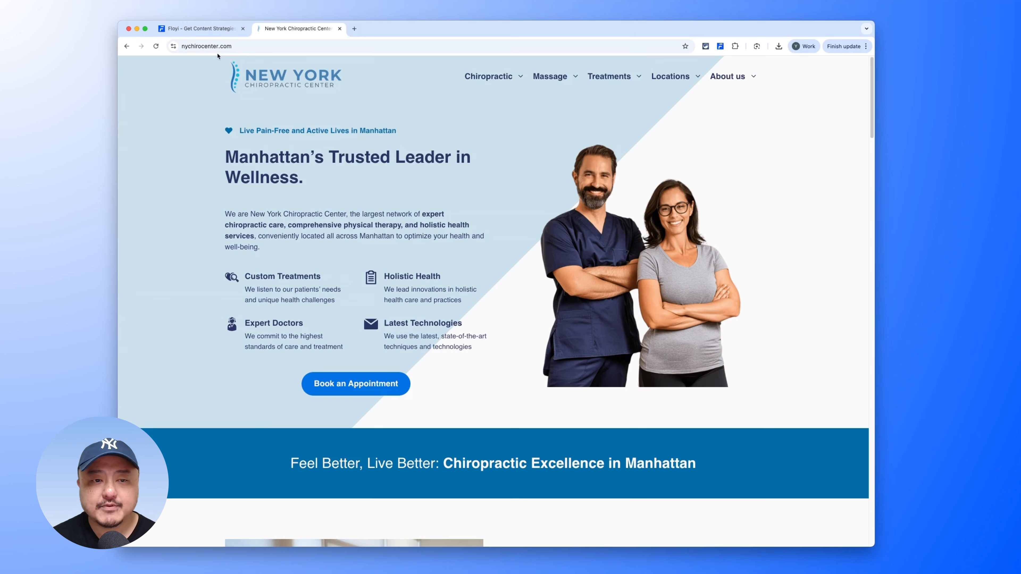
{"action": "left_click", "coordinate": [189, 29]}
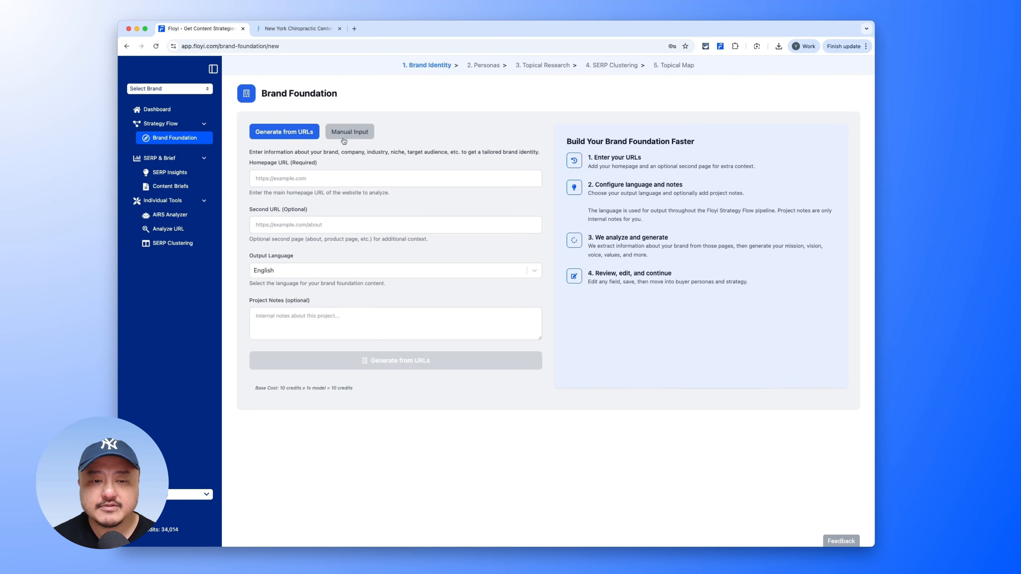
{"action": "left_click", "coordinate": [407, 177]}
{"action": "key", "text": "super+v"}
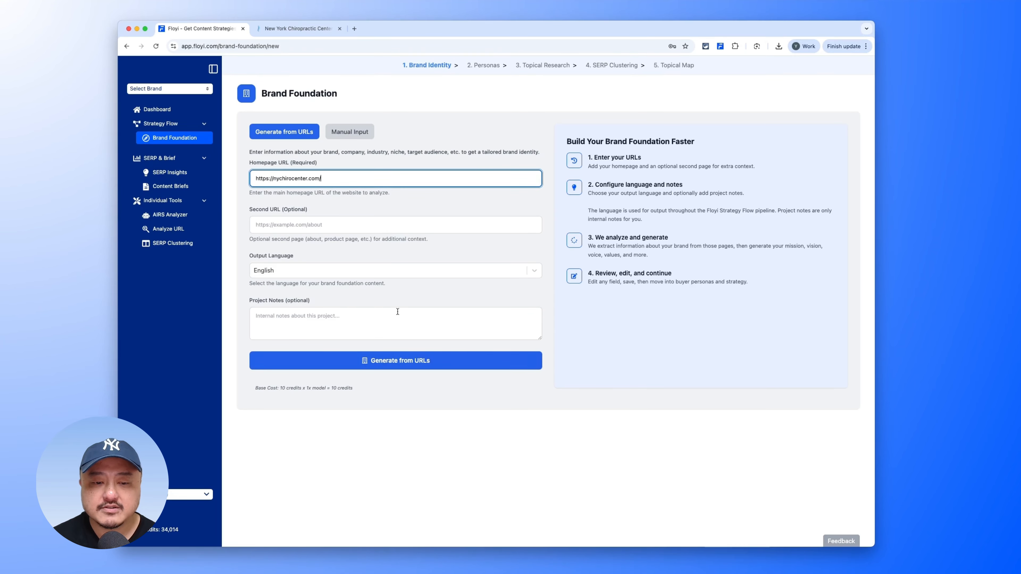
Add the project note "Test project for video demo" and generate the brand foundation from the URL.
{"action": "left_click", "coordinate": [303, 312]}
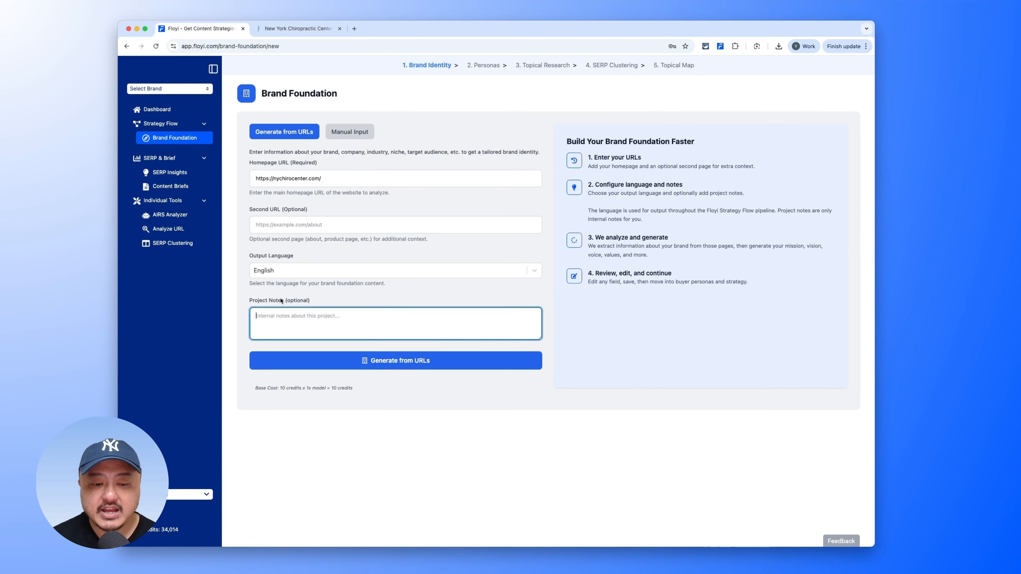
{"action": "type", "text": "Test project for video demo"}
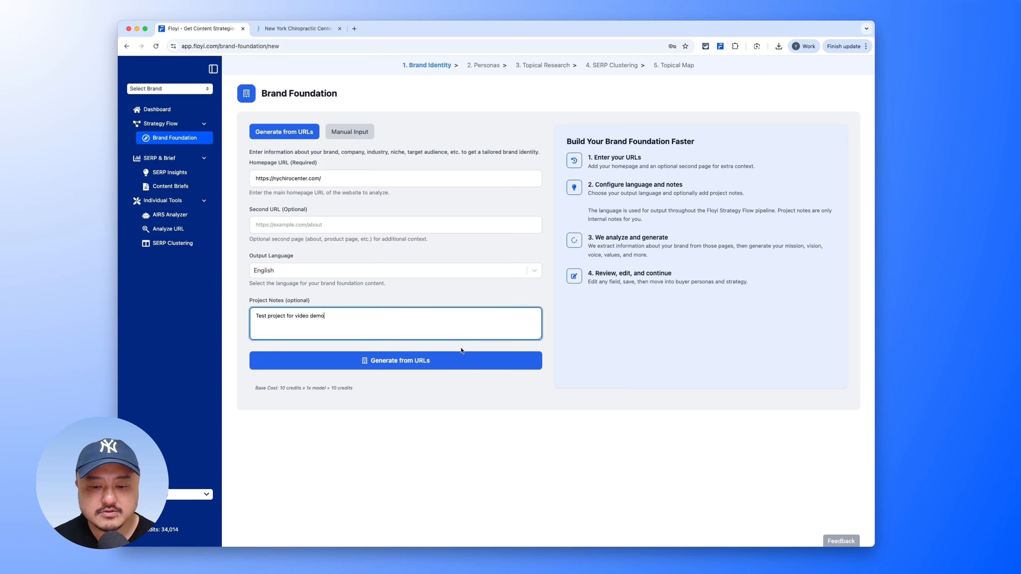
{"action": "left_click", "coordinate": [461, 352]}
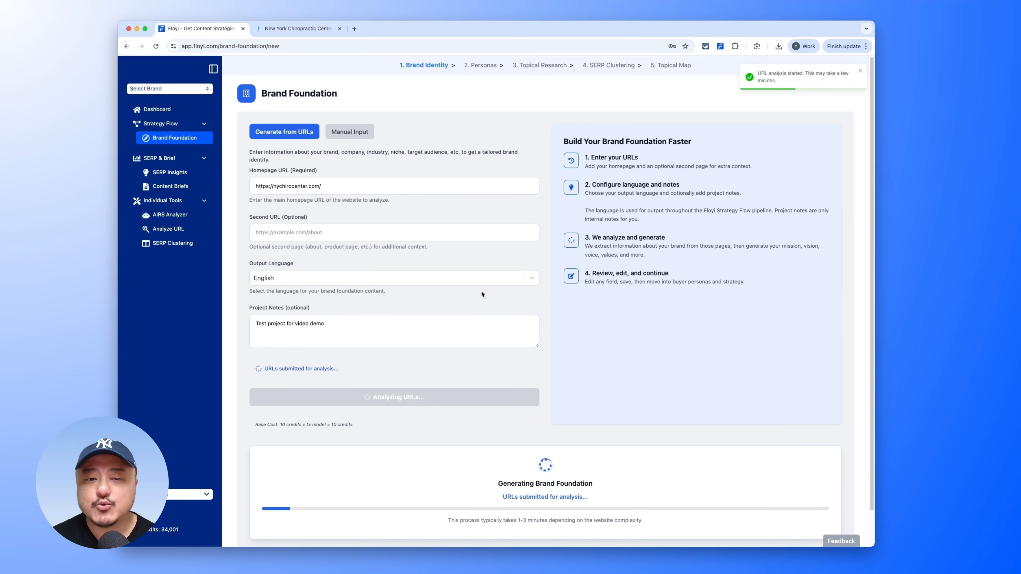
{"action": "scroll", "coordinate": [468, 241], "scroll_direction": "down", "scroll_amount": 1}
{"action": "scroll", "coordinate": [469, 250], "scroll_direction": "down", "scroll_amount": 1}
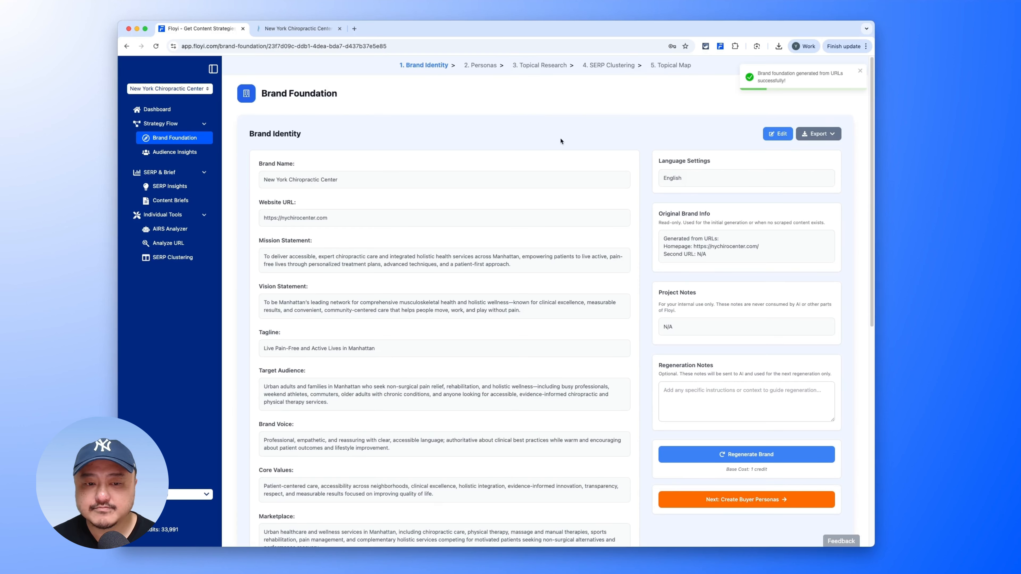
Review the generated brand identity from brand name and mission statement through brand personality, brand story and site information.
{"action": "scroll", "coordinate": [549, 165], "scroll_direction": "down", "scroll_amount": 2}
{"action": "scroll", "coordinate": [546, 164], "scroll_direction": "down", "scroll_amount": 1}
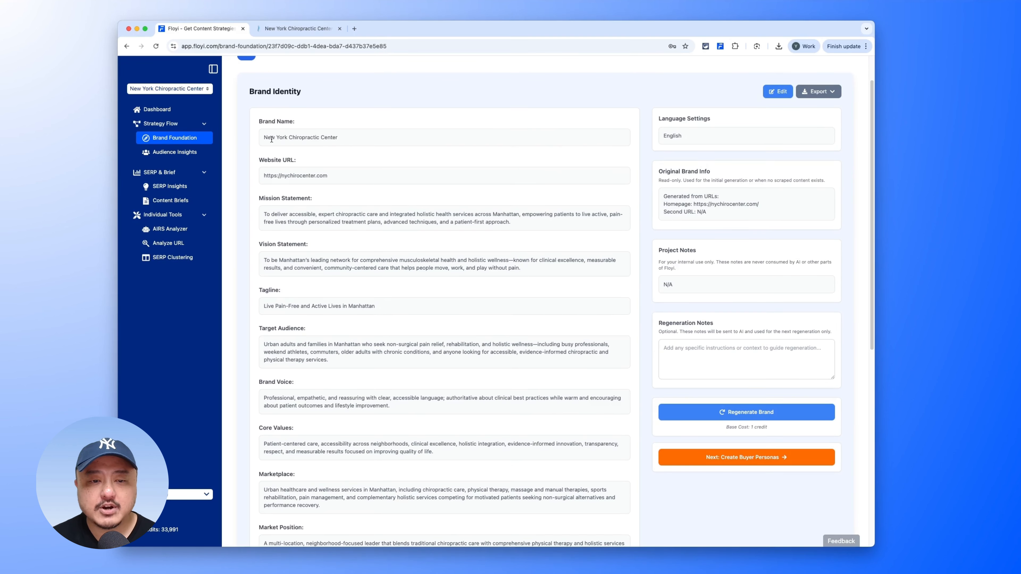
{"action": "scroll", "coordinate": [392, 174], "scroll_direction": "down", "scroll_amount": 2}
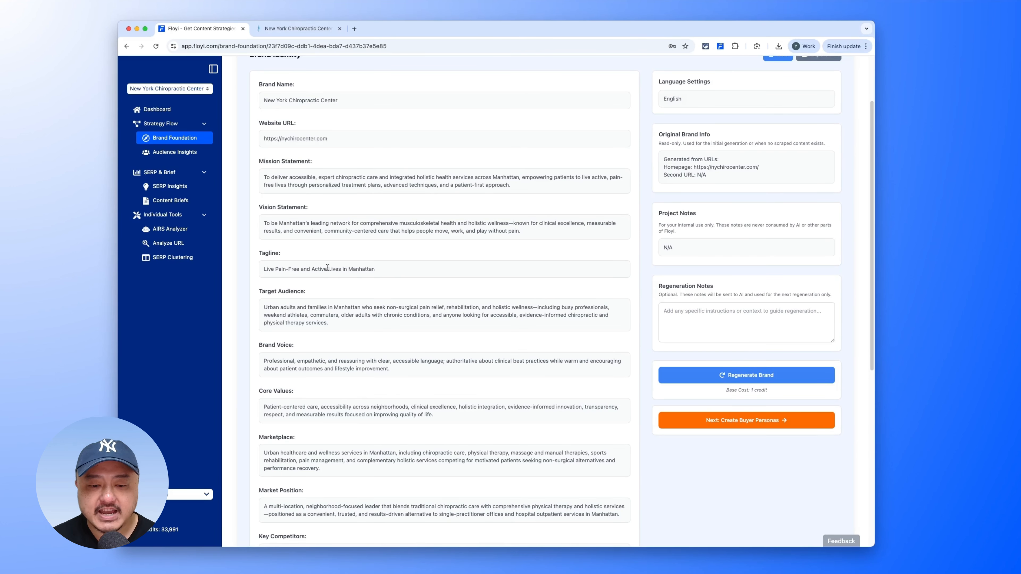
{"action": "scroll", "coordinate": [407, 270], "scroll_direction": "down", "scroll_amount": 2}
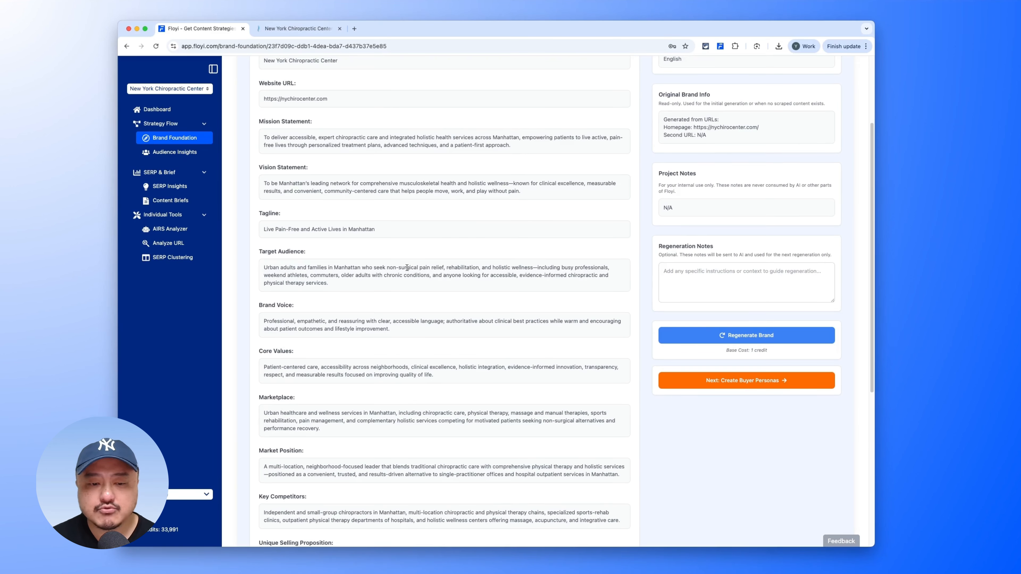
{"action": "scroll", "coordinate": [410, 270], "scroll_direction": "down", "scroll_amount": 7}
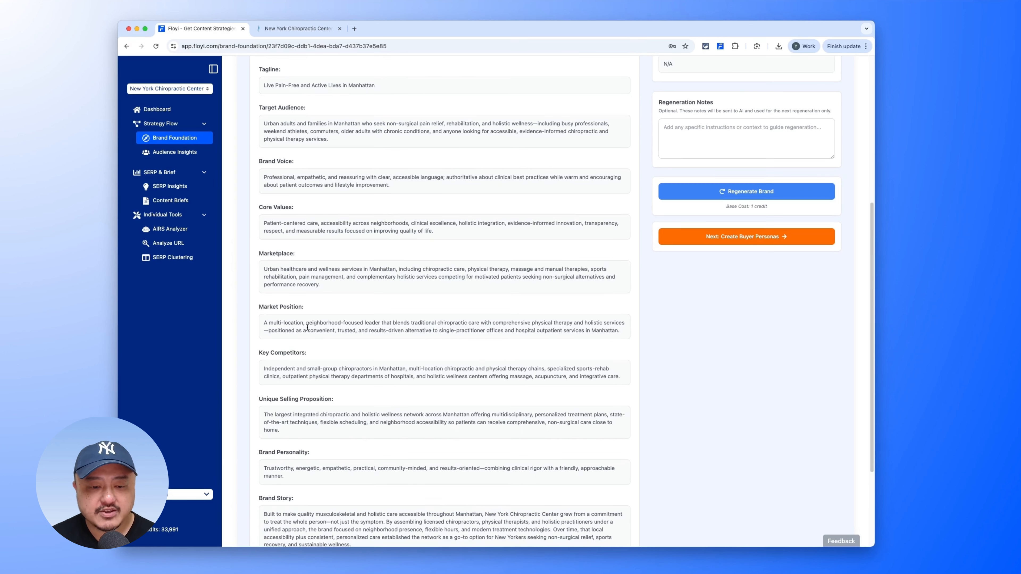
{"action": "scroll", "coordinate": [273, 325], "scroll_direction": "down", "scroll_amount": 3}
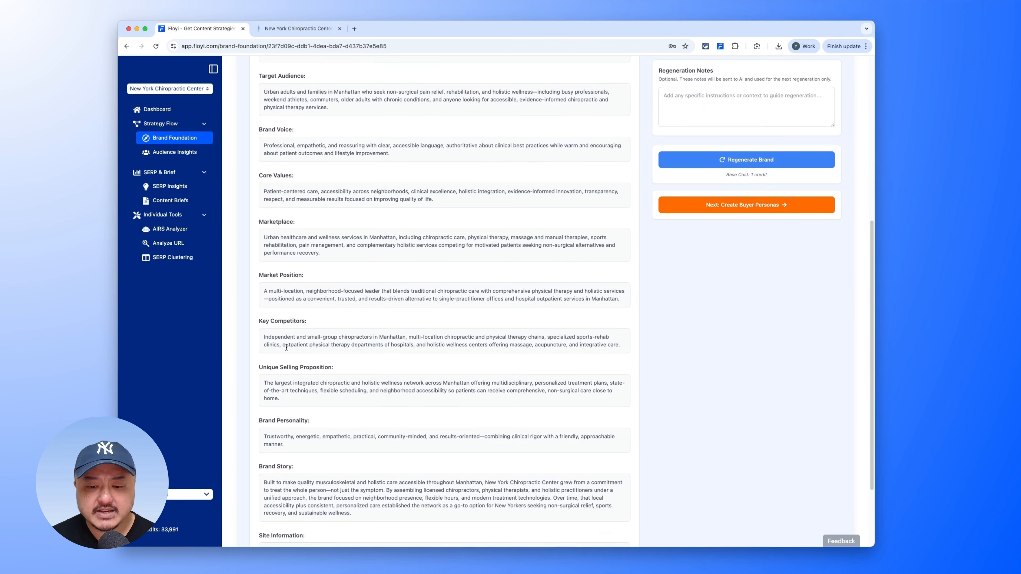
{"action": "scroll", "coordinate": [286, 347], "scroll_direction": "down", "scroll_amount": 2}
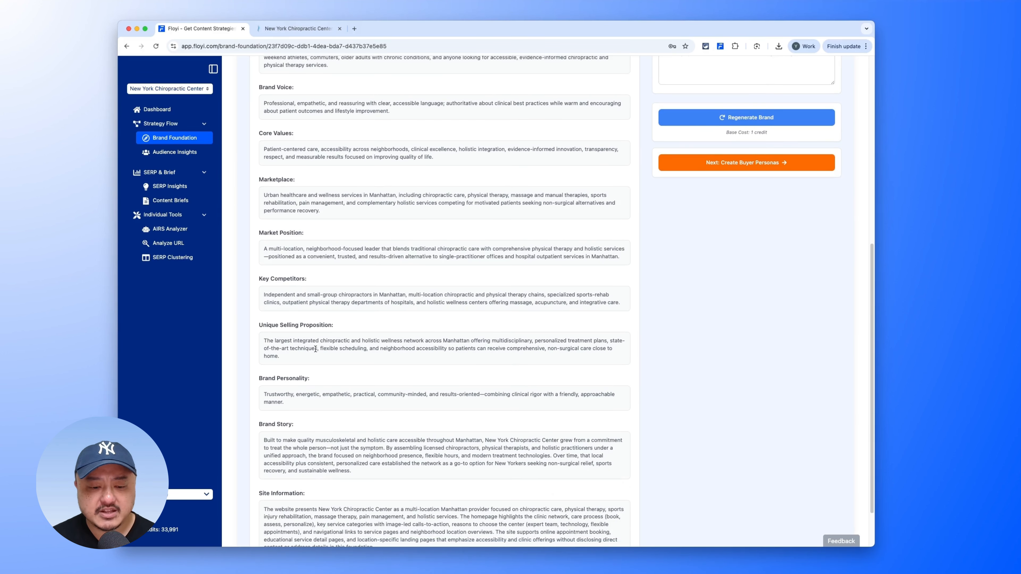
{"action": "scroll", "coordinate": [318, 354], "scroll_direction": "down", "scroll_amount": 2}
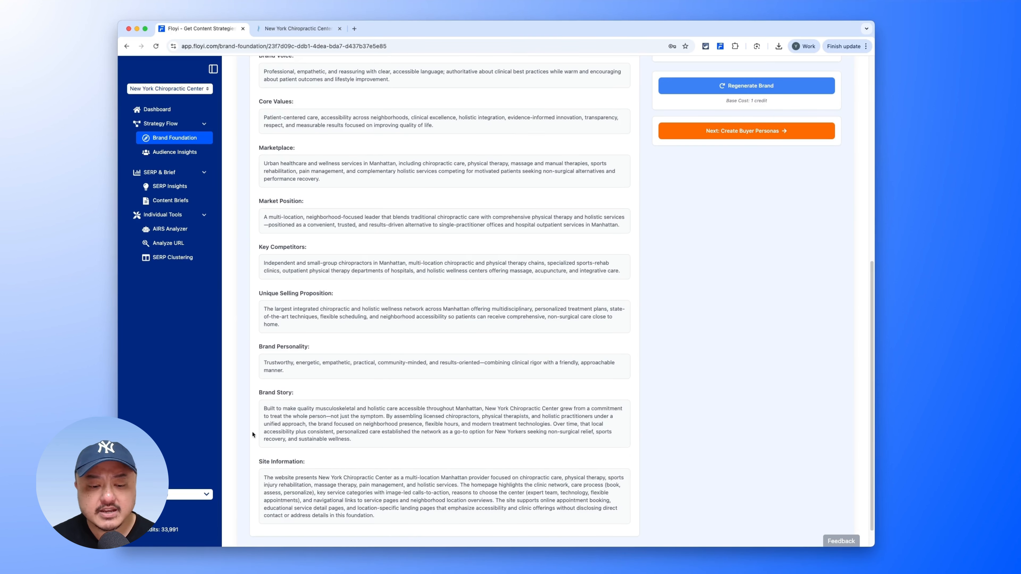
{"action": "left_click_drag", "start_coordinate": [310, 347], "coordinate": [266, 363]}
{"action": "left_click", "coordinate": [592, 358]}
{"action": "scroll", "coordinate": [591, 358], "scroll_direction": "up", "scroll_amount": 10}
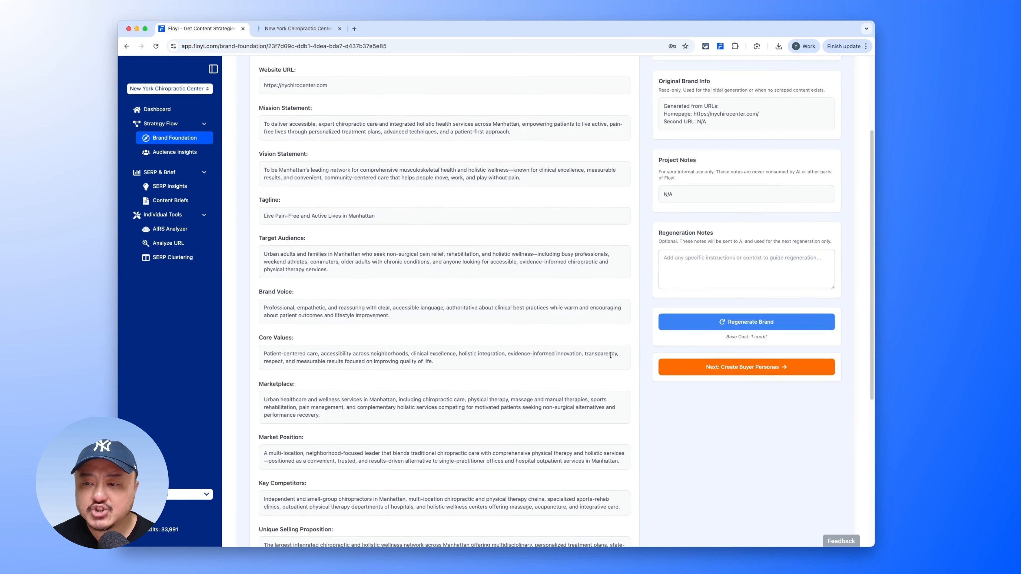
Open the brand identity for editing, look over its editable fields, and cancel without changing anything.
{"action": "left_click", "coordinate": [774, 86]}
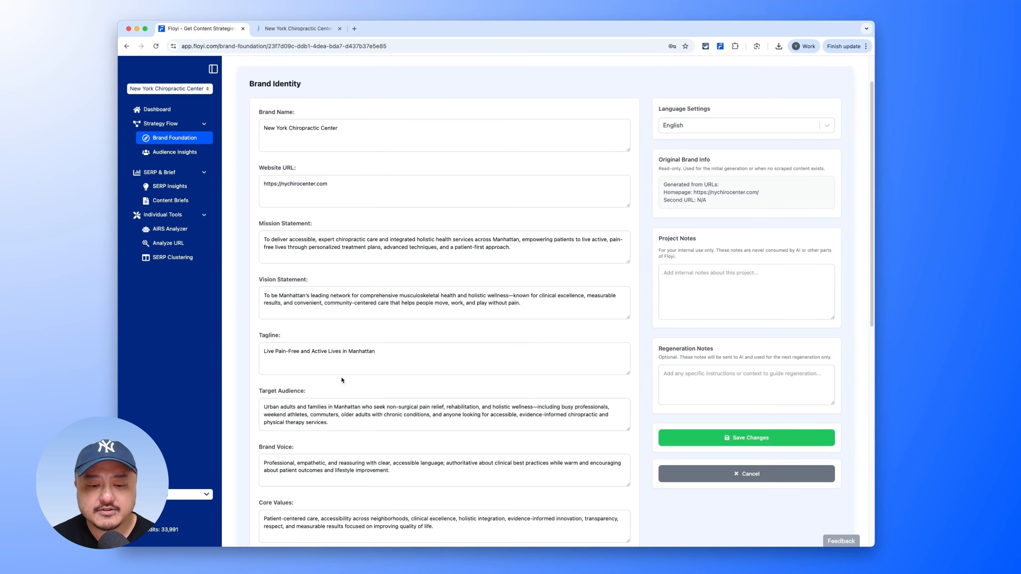
{"action": "scroll", "coordinate": [341, 380], "scroll_direction": "down", "scroll_amount": 10}
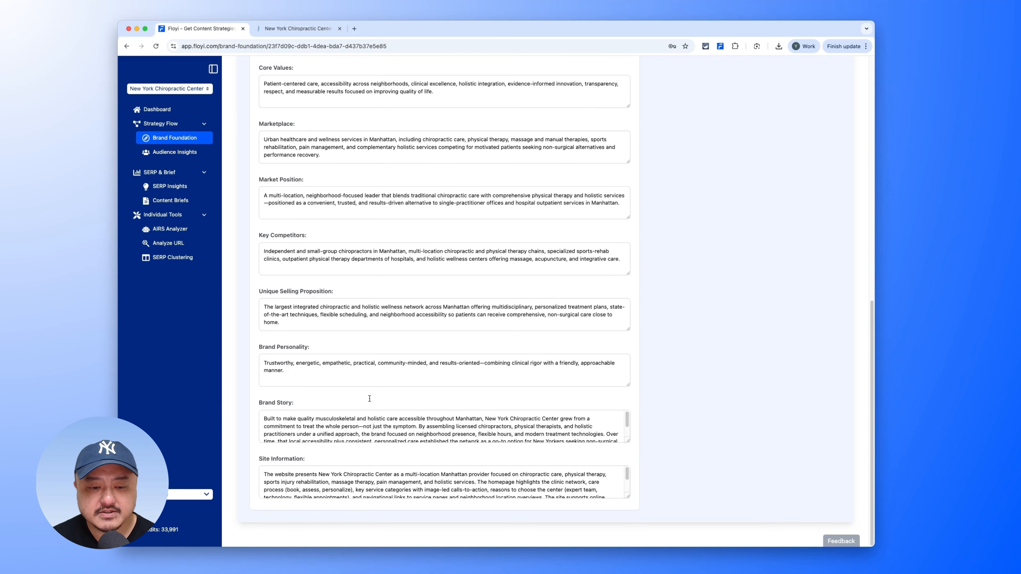
{"action": "scroll", "coordinate": [370, 401], "scroll_direction": "up", "scroll_amount": 10}
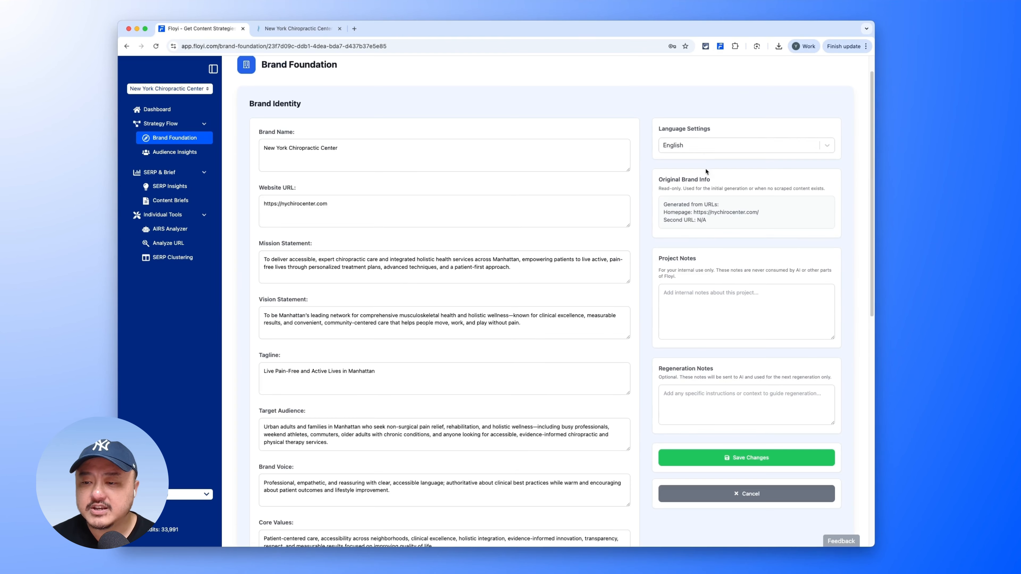
{"action": "left_click", "coordinate": [743, 494]}
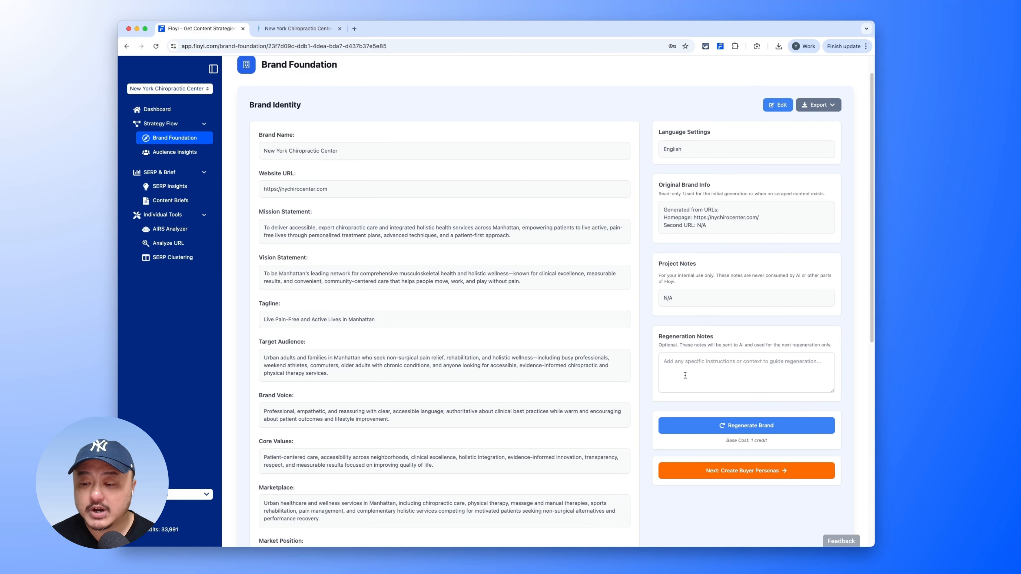
Continue to the buyer personas stage and generate 3 personas with the additional preference "Affluent market".
{"action": "scroll", "coordinate": [690, 451], "scroll_direction": "down", "scroll_amount": 3}
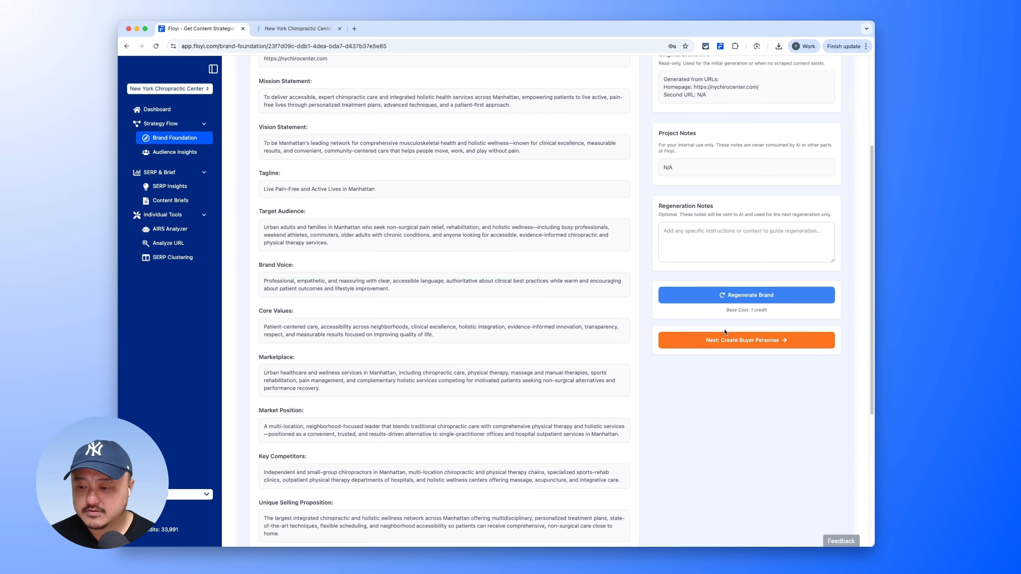
{"action": "left_click", "coordinate": [703, 342]}
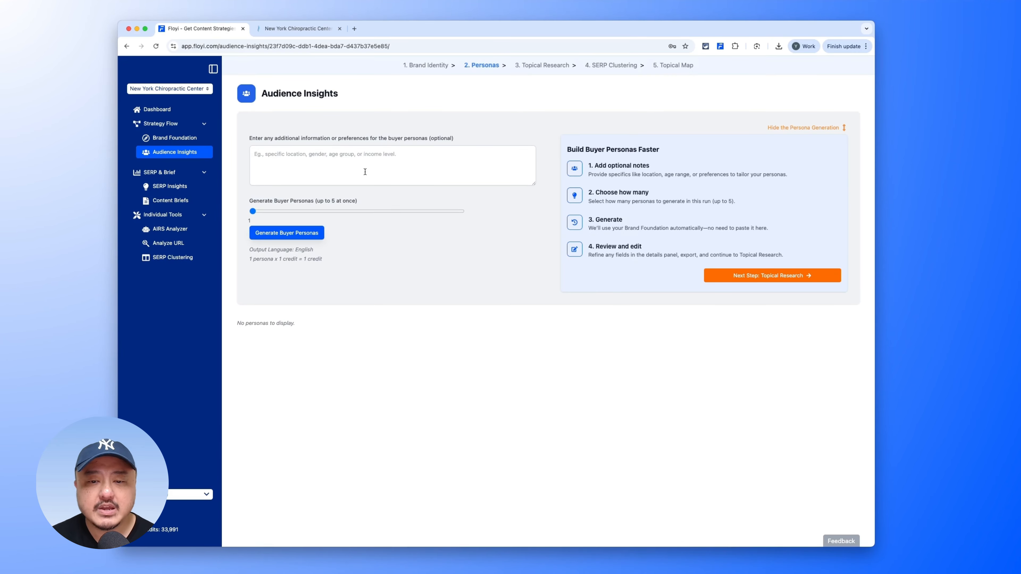
{"action": "left_click_drag", "start_coordinate": [252, 211], "coordinate": [357, 211]}
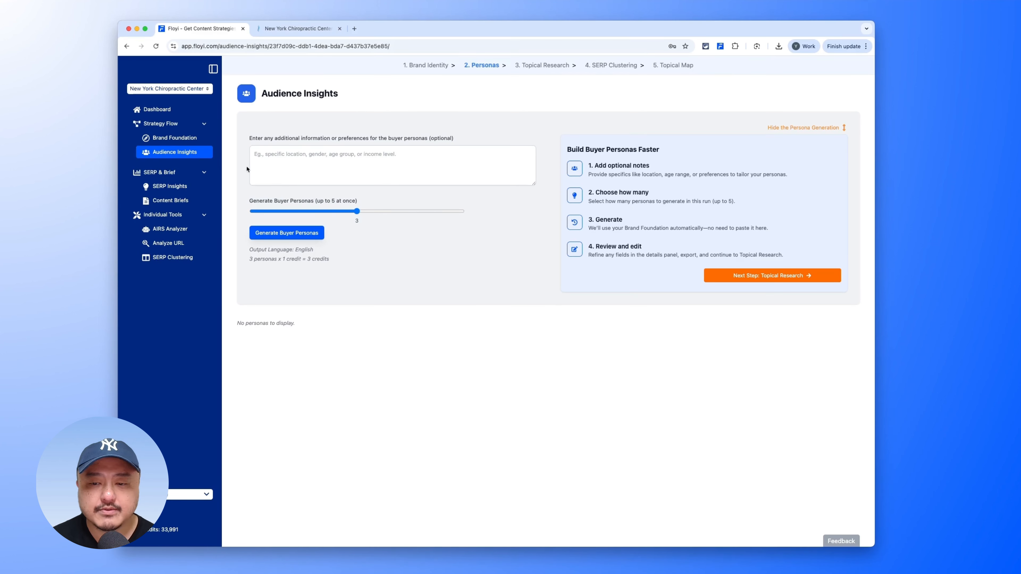
{"action": "left_click", "coordinate": [329, 164]}
{"action": "type", "text": "Affluent mark"}
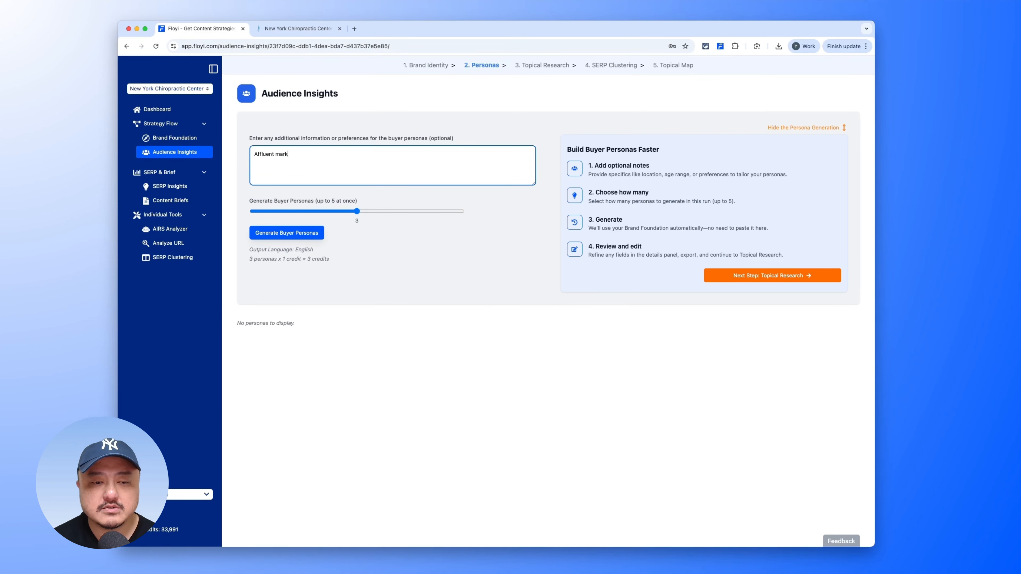
{"action": "type", "text": "et"}
{"action": "left_click", "coordinate": [286, 233]}
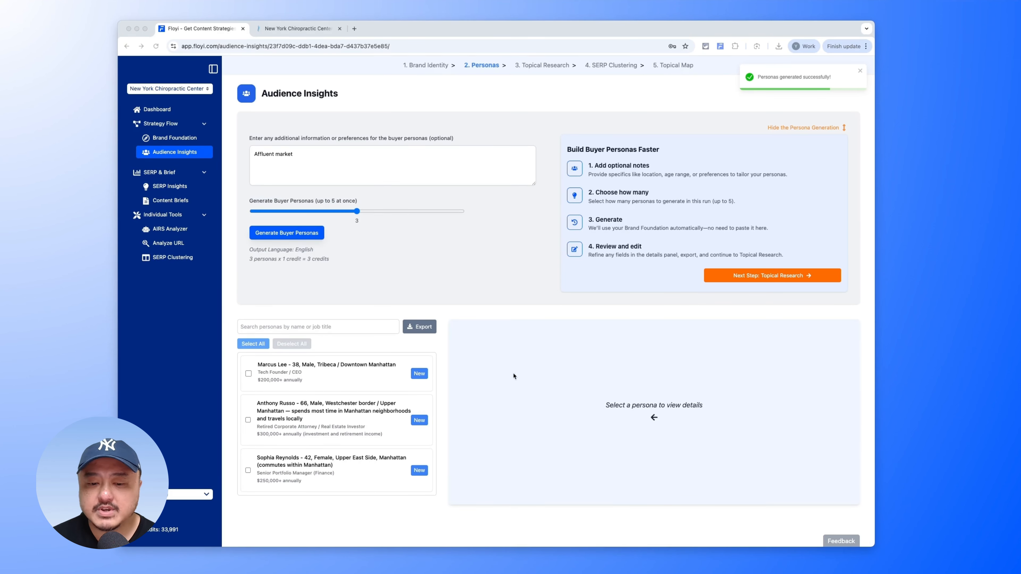
Examine the details of the Tech Founder / CEO persona and the goals and pain points of the Retired Corporate Attorney persona.
{"action": "left_click", "coordinate": [473, 381]}
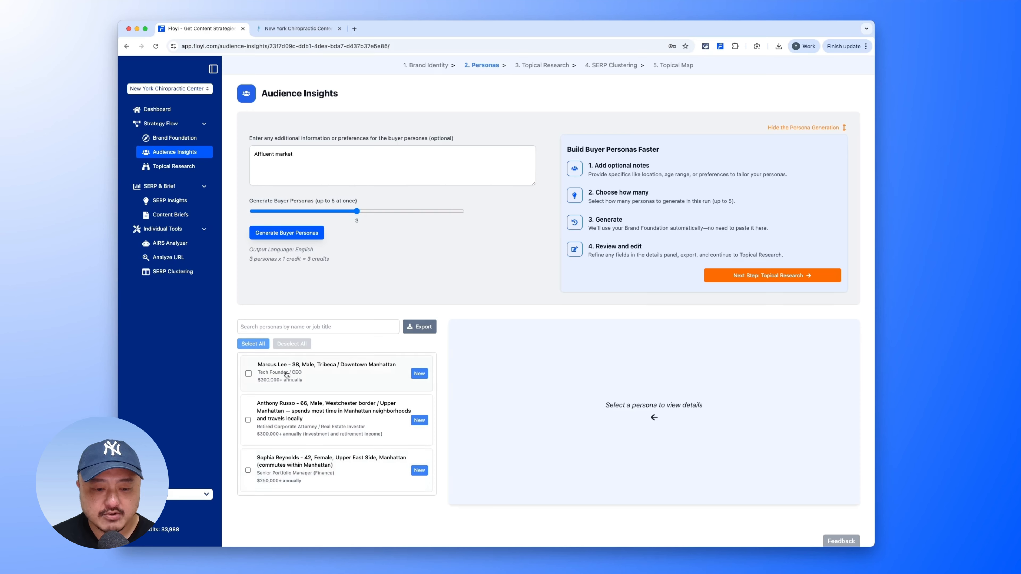
{"action": "left_click", "coordinate": [289, 386]}
{"action": "scroll", "coordinate": [361, 384], "scroll_direction": "down", "scroll_amount": 5}
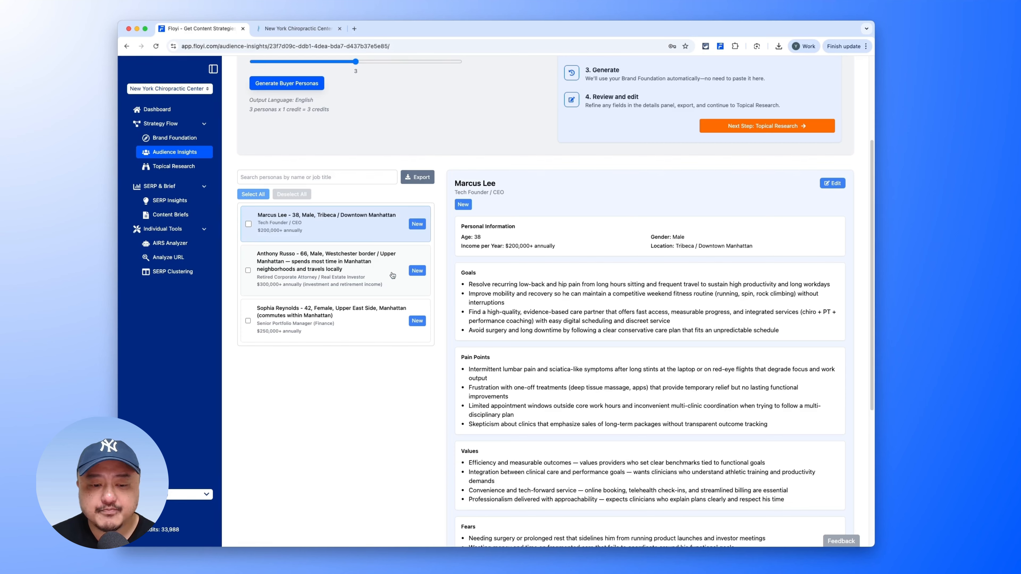
{"action": "left_click", "coordinate": [356, 334]}
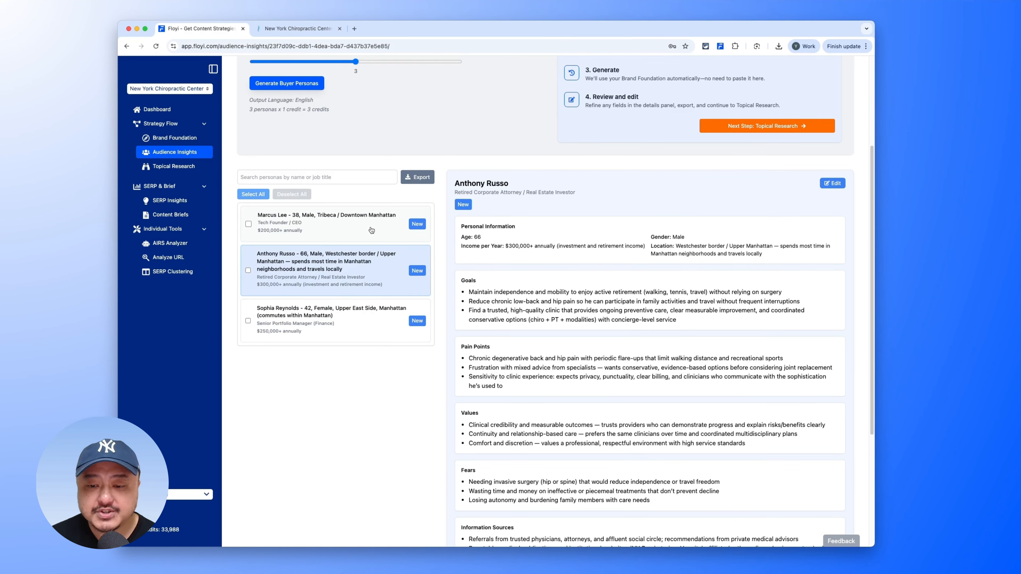
{"action": "scroll", "coordinate": [573, 347], "scroll_direction": "down", "scroll_amount": 1}
{"action": "scroll", "coordinate": [574, 347], "scroll_direction": "down", "scroll_amount": 5}
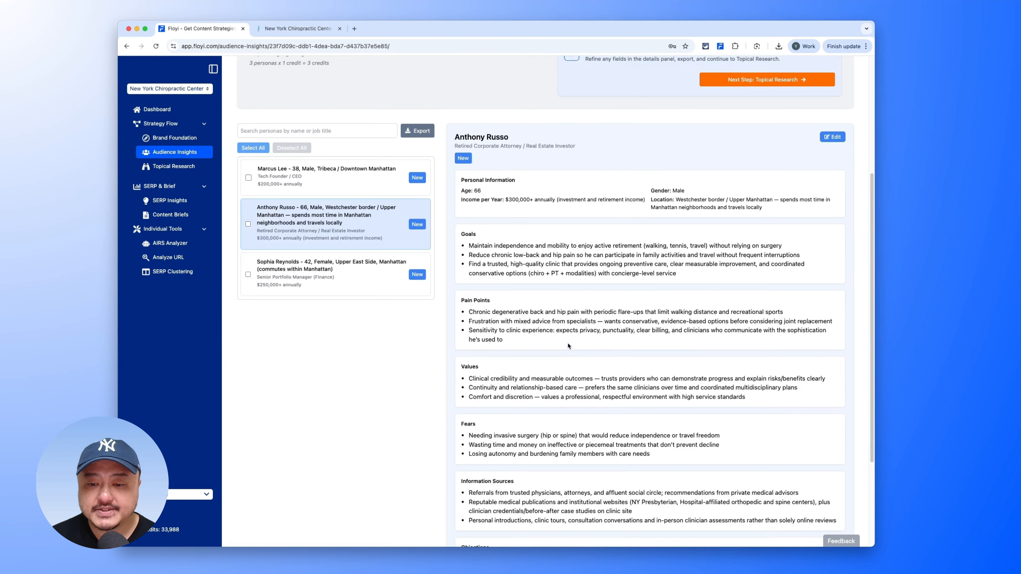
{"action": "left_click_drag", "start_coordinate": [469, 279], "coordinate": [571, 281]}
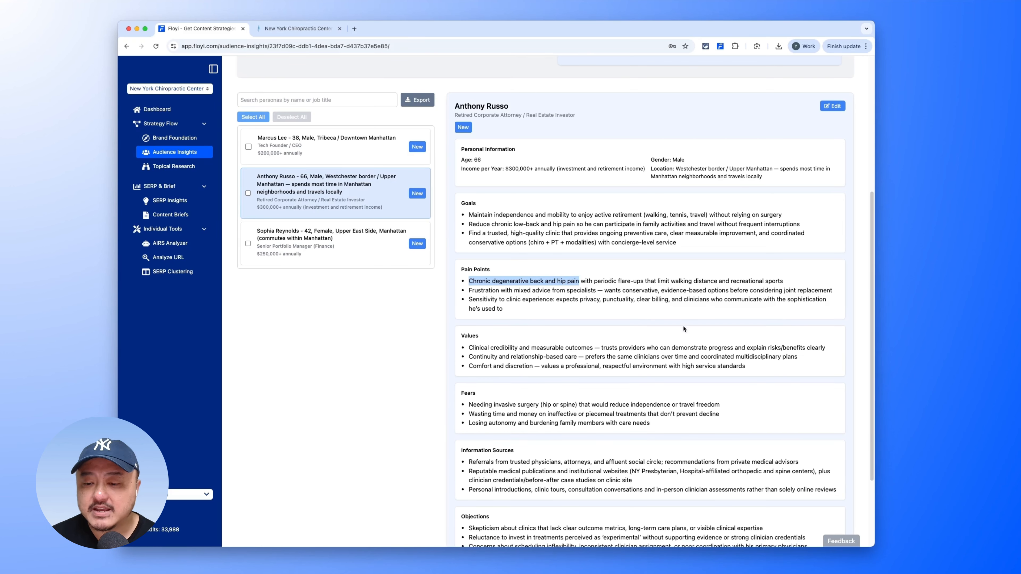
{"action": "left_click_drag", "start_coordinate": [461, 269], "coordinate": [487, 269]}
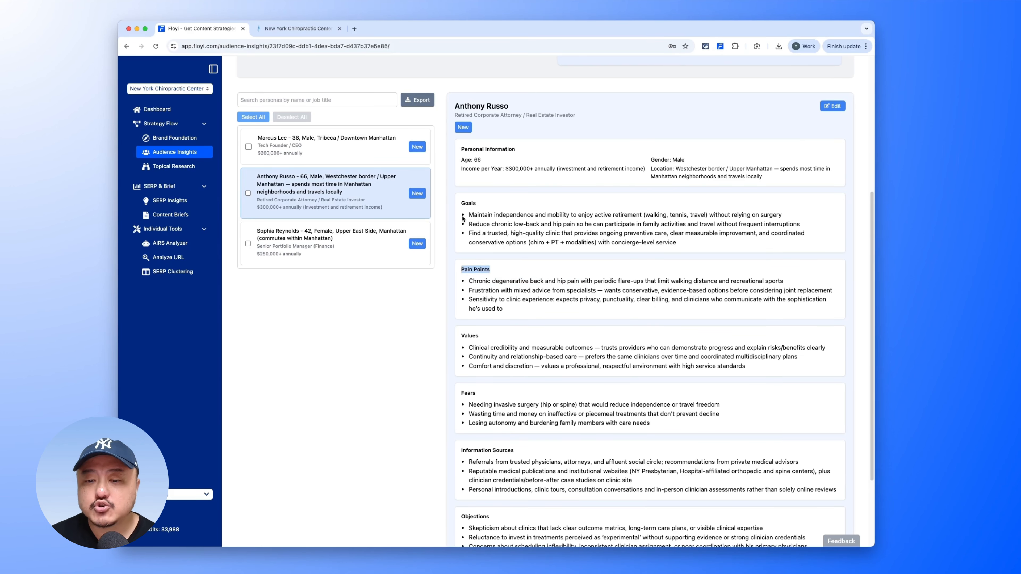
{"action": "left_click", "coordinate": [464, 201]}
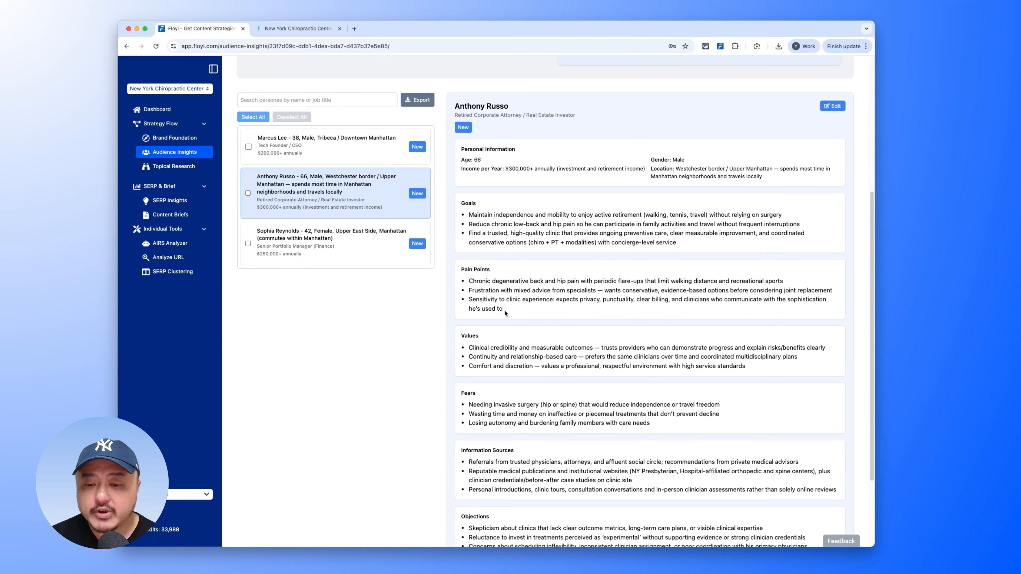
Examine the values, fears, information sources, objections and quotes of the Retired Corporate Attorney persona.
{"action": "scroll", "coordinate": [501, 327], "scroll_direction": "down", "scroll_amount": 3}
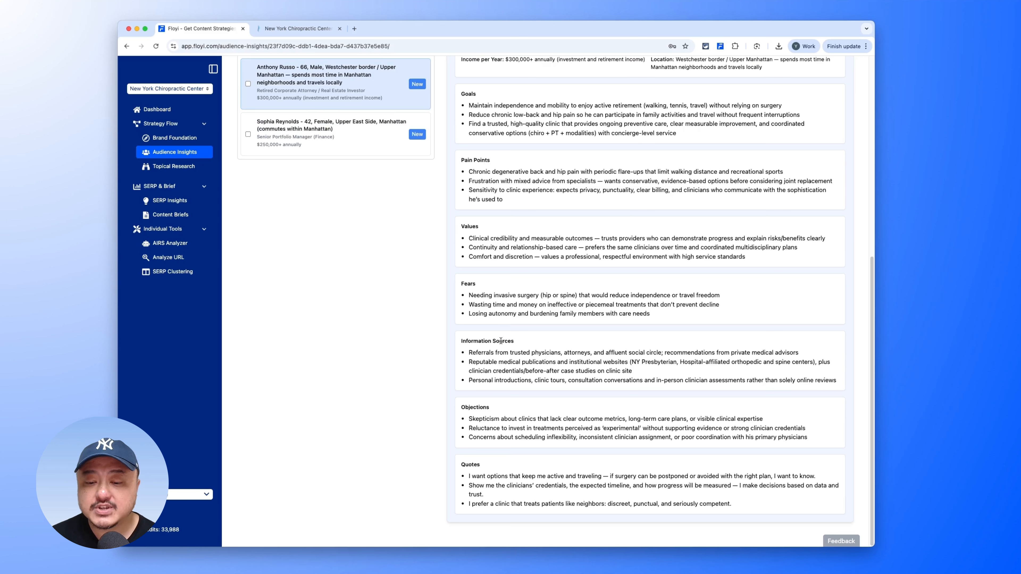
{"action": "left_click_drag", "start_coordinate": [523, 343], "coordinate": [461, 342]}
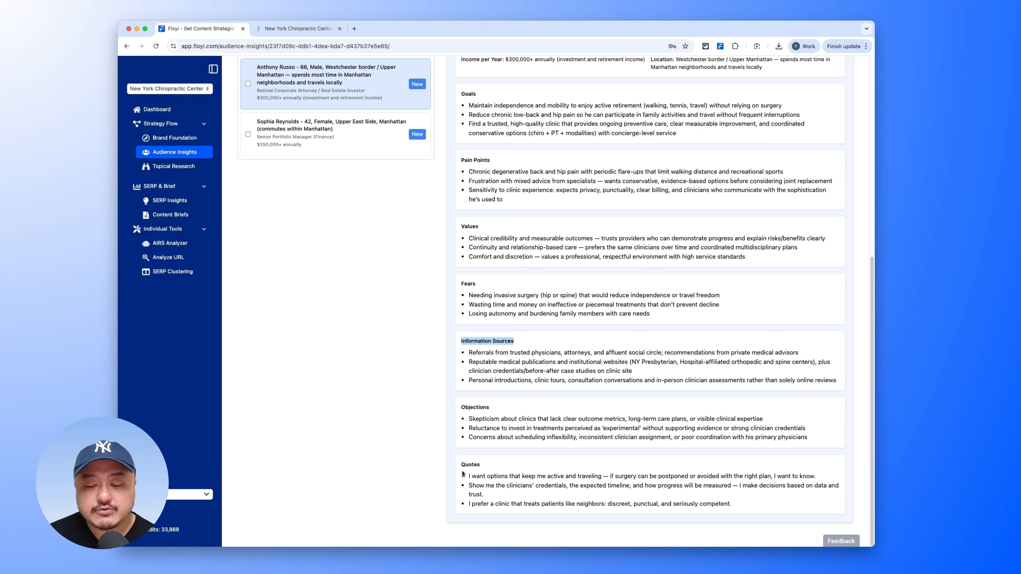
{"action": "double_click", "coordinate": [488, 504]}
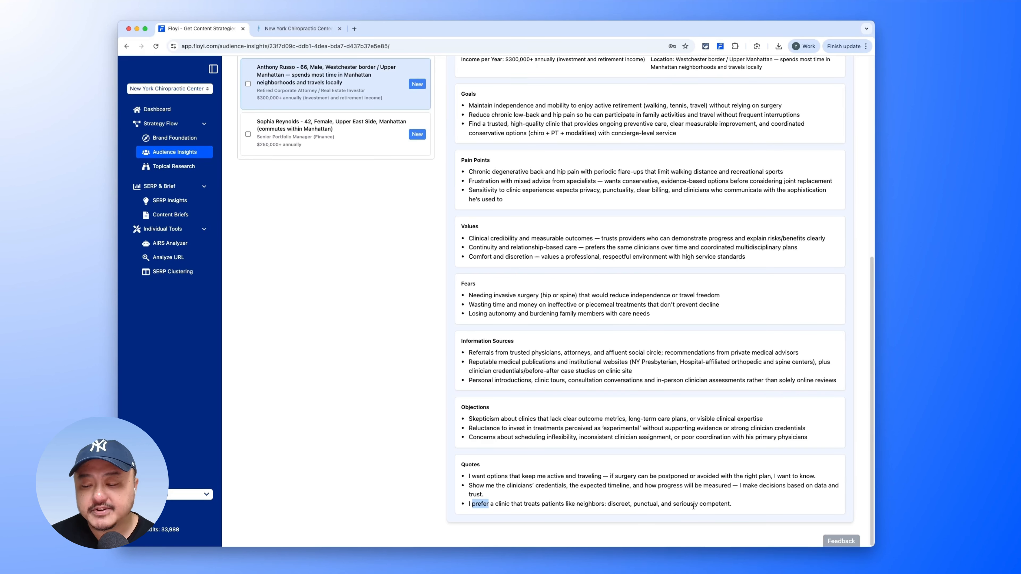
Continue to the topical research stage and review the site information pulled from the brand foundation, including the listed services.
{"action": "scroll", "coordinate": [526, 373], "scroll_direction": "up", "scroll_amount": 5}
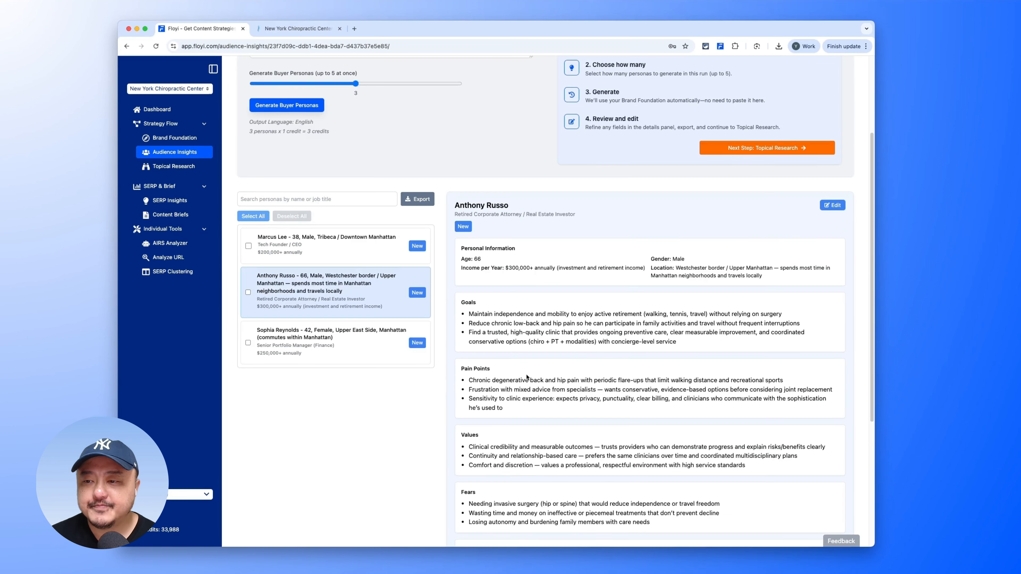
{"action": "left_click", "coordinate": [766, 158]}
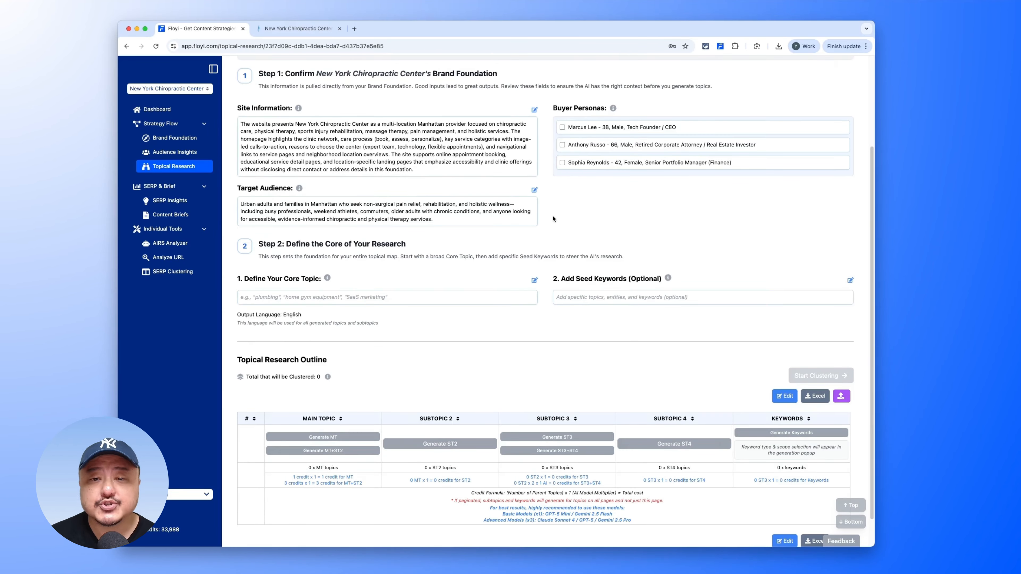
{"action": "scroll", "coordinate": [553, 219], "scroll_direction": "up", "scroll_amount": 3}
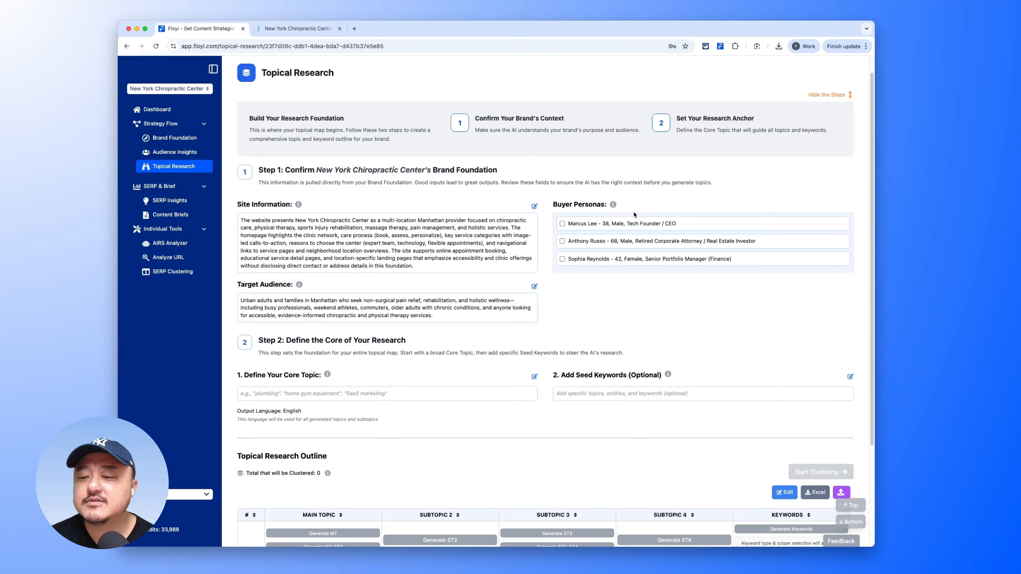
{"action": "mouse_move", "coordinate": [258, 220]}
{"action": "left_mouse_down"}
{"action": "mouse_move", "coordinate": [437, 273]}
{"action": "mouse_move", "coordinate": [362, 238]}
{"action": "mouse_move", "coordinate": [254, 223]}
{"action": "left_mouse_up"}
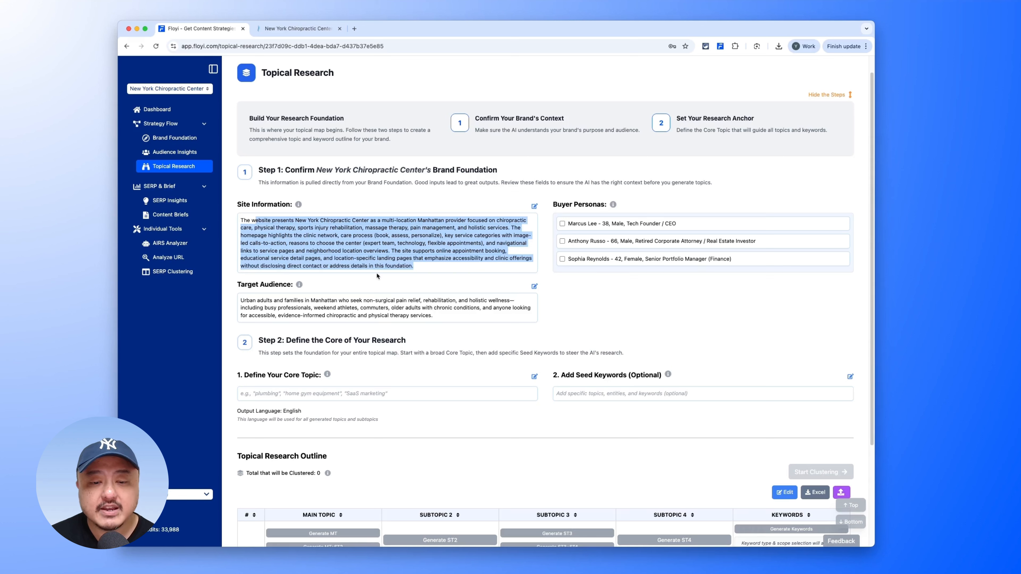
{"action": "left_click_drag", "start_coordinate": [413, 228], "coordinate": [458, 229]}
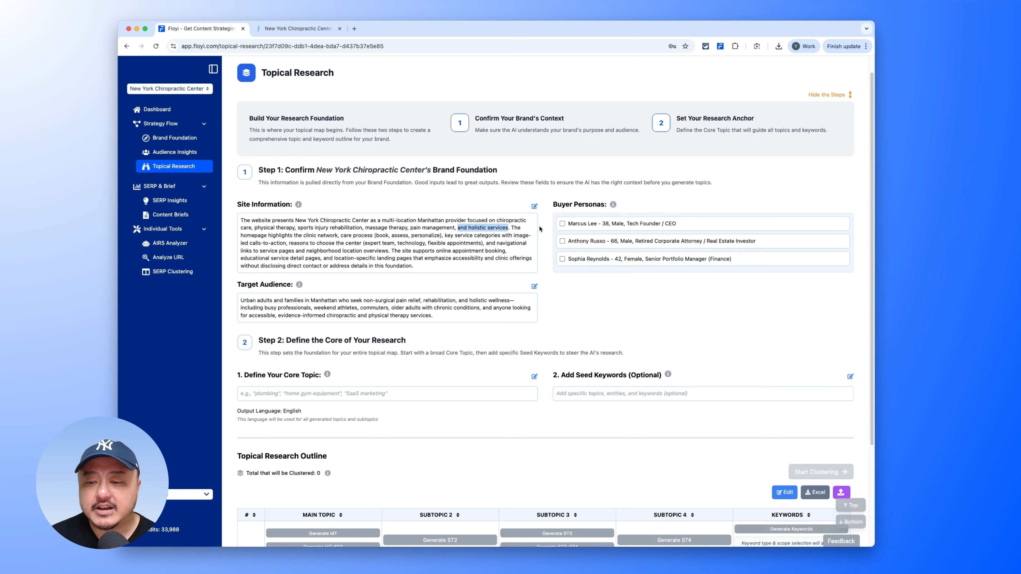
{"action": "left_click", "coordinate": [424, 242]}
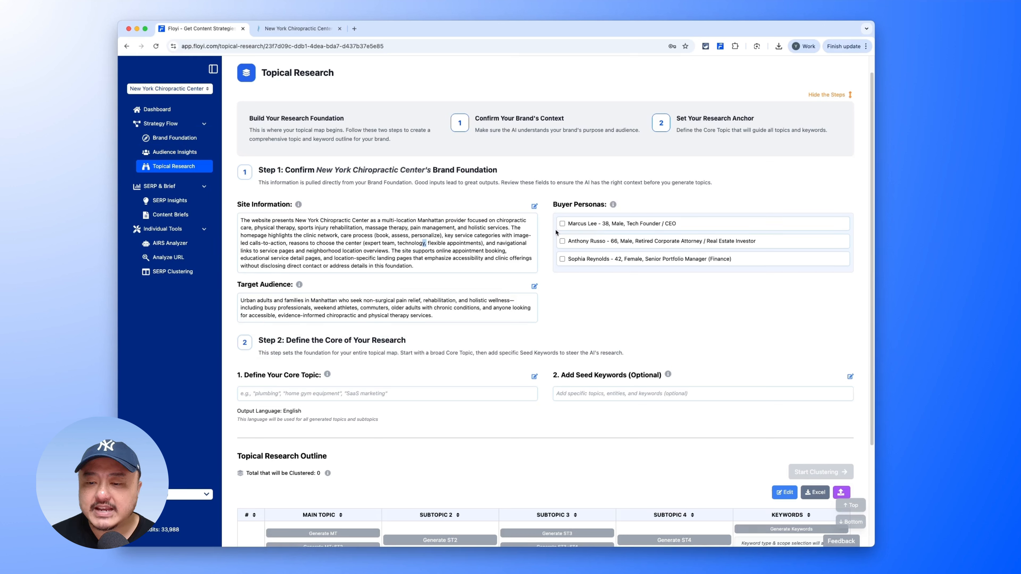
Include all three buyer personas in the topical research: Tech Founder / CEO, Retired Corporate Attorney and Senior Portfolio Manager.
{"action": "left_click", "coordinate": [562, 223]}
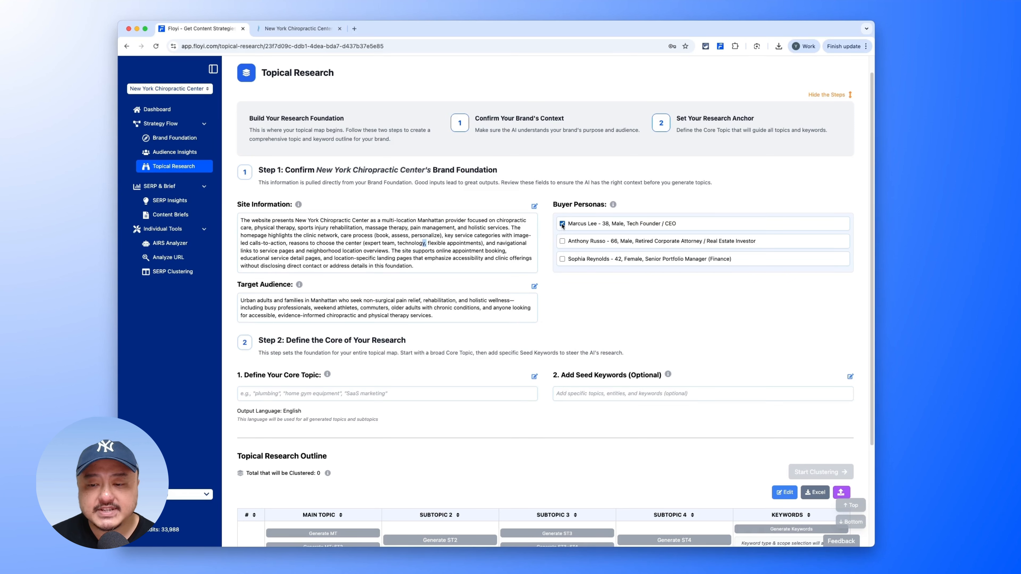
{"action": "left_click", "coordinate": [562, 242]}
{"action": "left_click", "coordinate": [562, 259]}
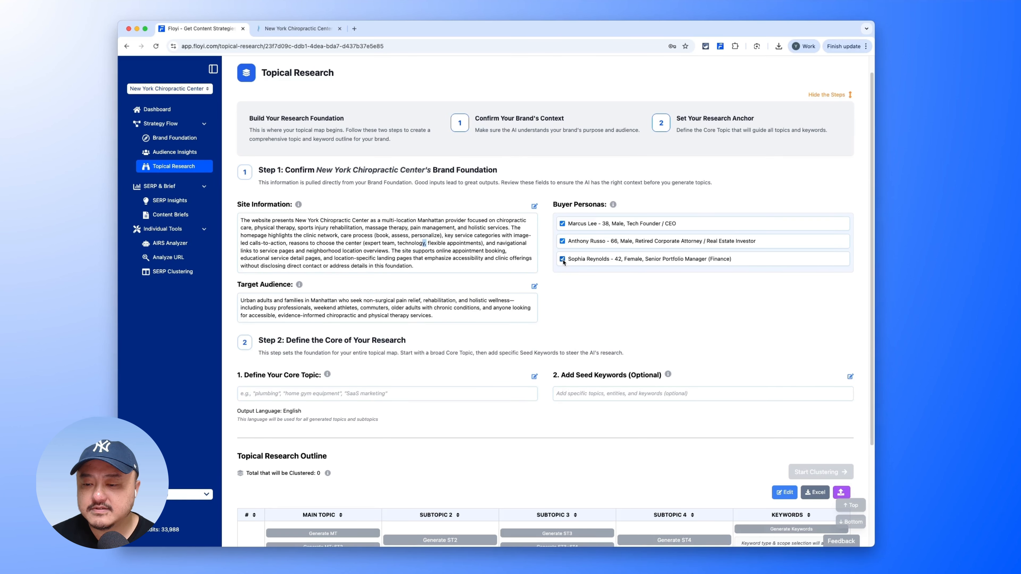
Set the core topic of the research to "chiropractic care" and save it.
{"action": "scroll", "coordinate": [467, 360], "scroll_direction": "down", "scroll_amount": 3}
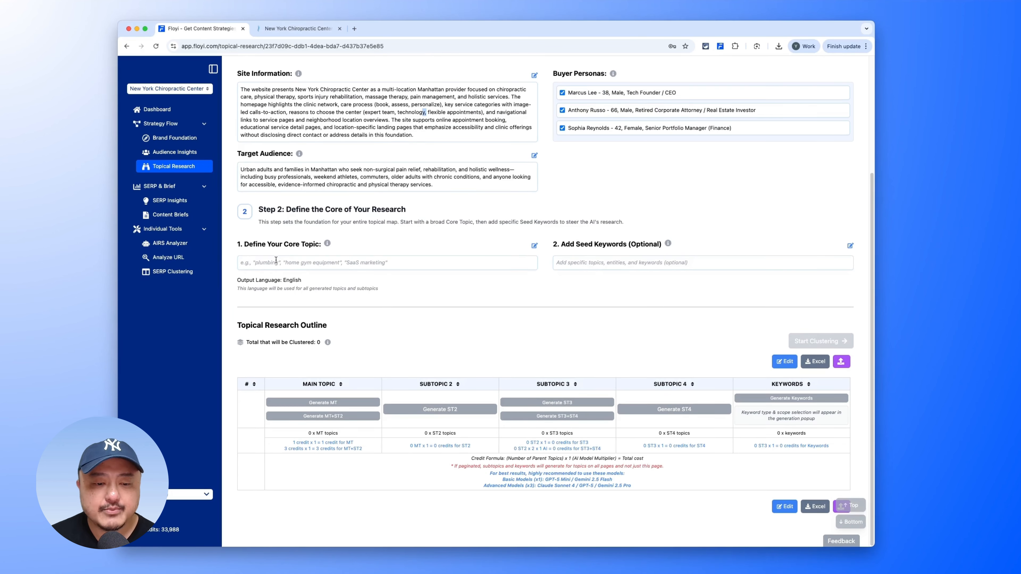
{"action": "left_click", "coordinate": [534, 245]}
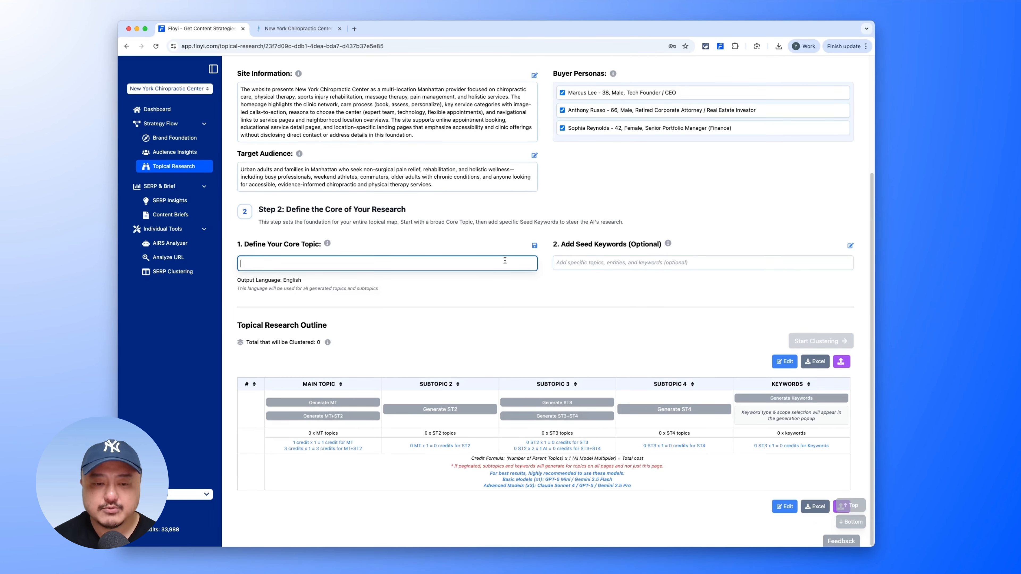
{"action": "type", "text": "chirop"}
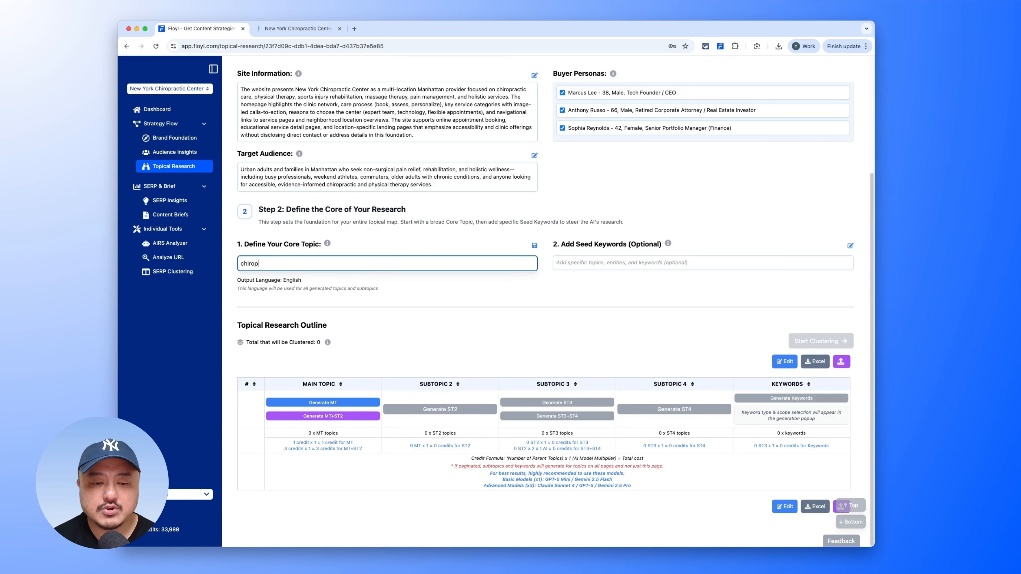
{"action": "type", "text": "ractic care"}
{"action": "key", "text": "Return"}
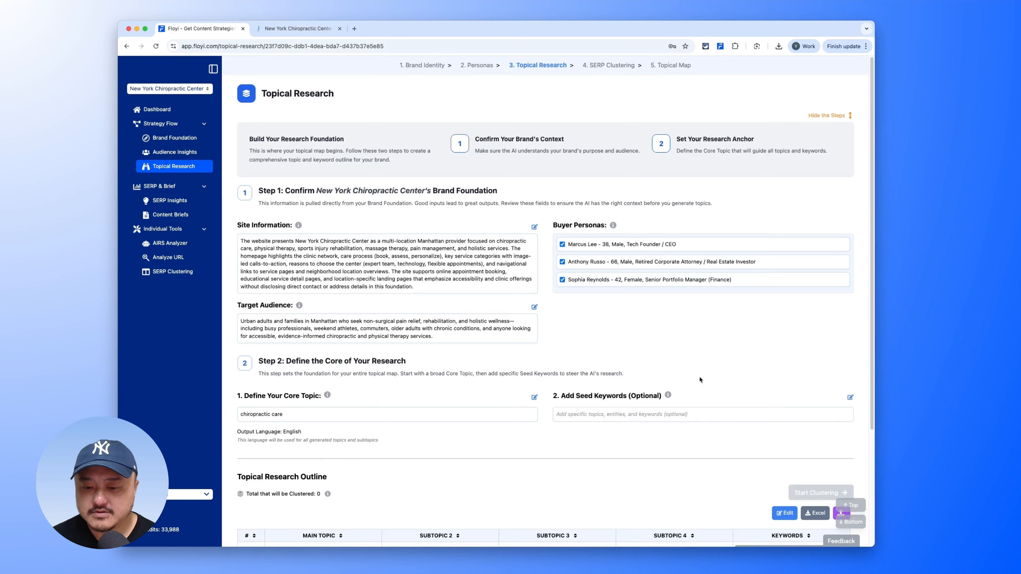
Save the seed keywords "physical therapy, sports injury rehabilitation, massage therapy, pain management, holistic services", reusing the service list from the site information.
{"action": "scroll", "coordinate": [728, 388], "scroll_direction": "down", "scroll_amount": 2}
{"action": "left_click", "coordinate": [849, 332]}
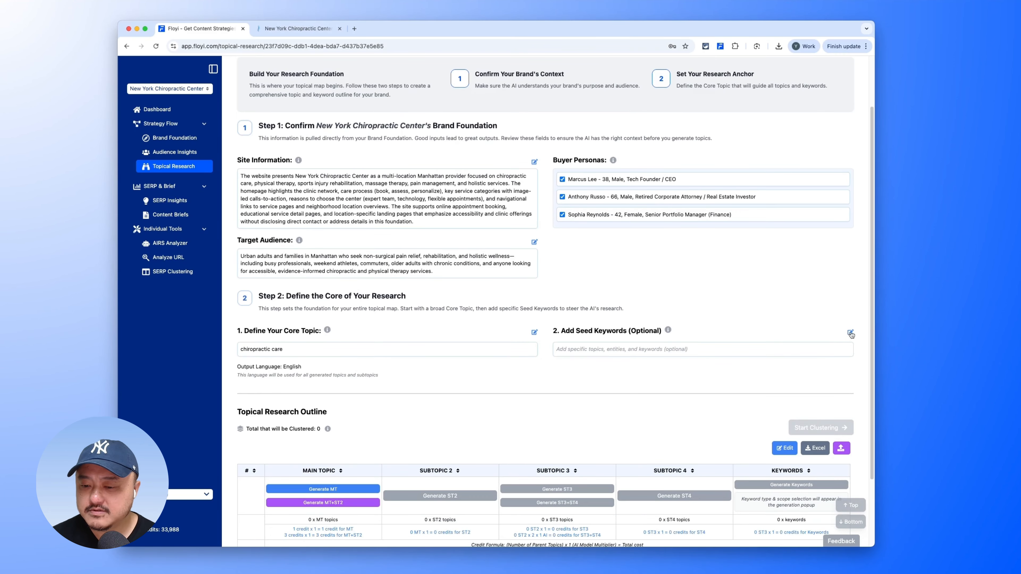
{"action": "left_click", "coordinate": [637, 349]}
{"action": "scroll", "coordinate": [613, 326], "scroll_direction": "down", "scroll_amount": 1}
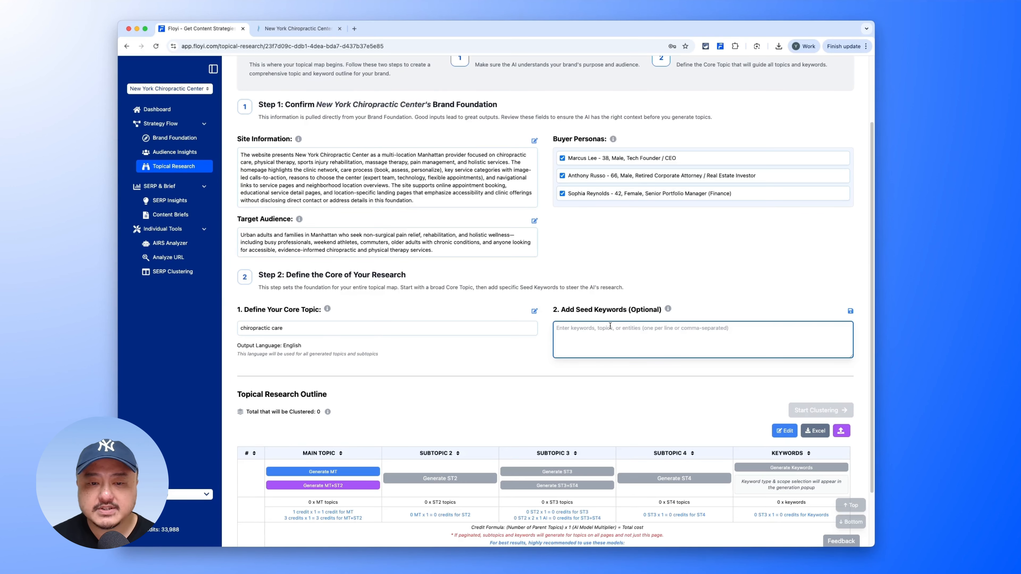
{"action": "left_click_drag", "start_coordinate": [254, 162], "coordinate": [491, 161]}
{"action": "key", "text": "super+c"}
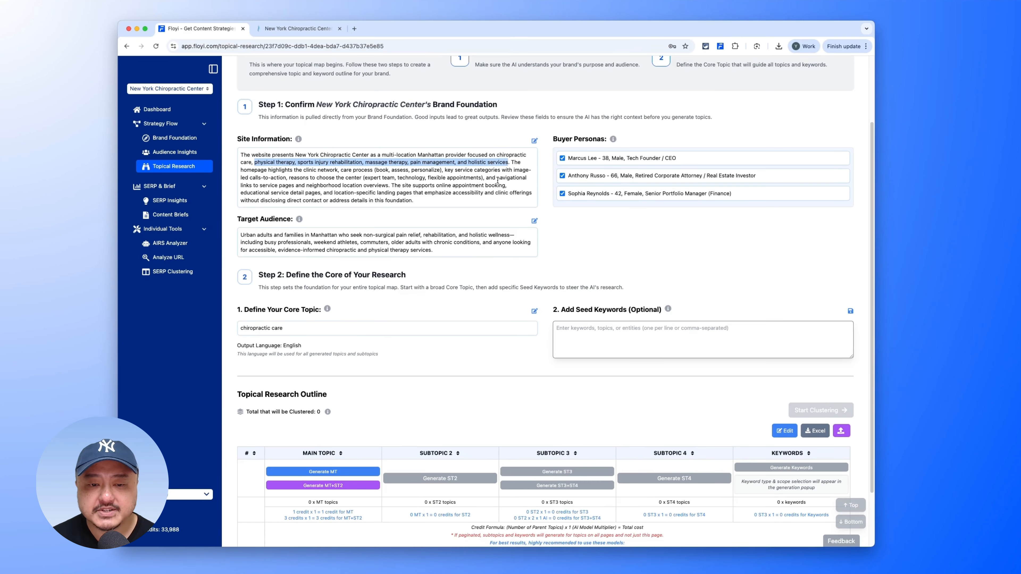
{"action": "left_click", "coordinate": [635, 342]}
{"action": "key", "text": "super+v"}
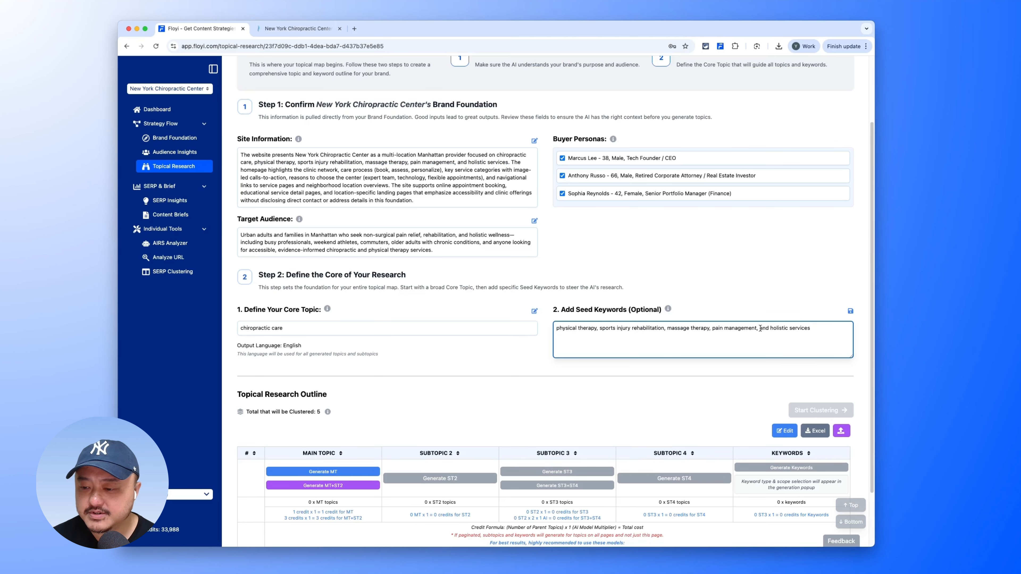
{"action": "double_click", "coordinate": [763, 328]}
{"action": "key", "text": "BackSpace"}
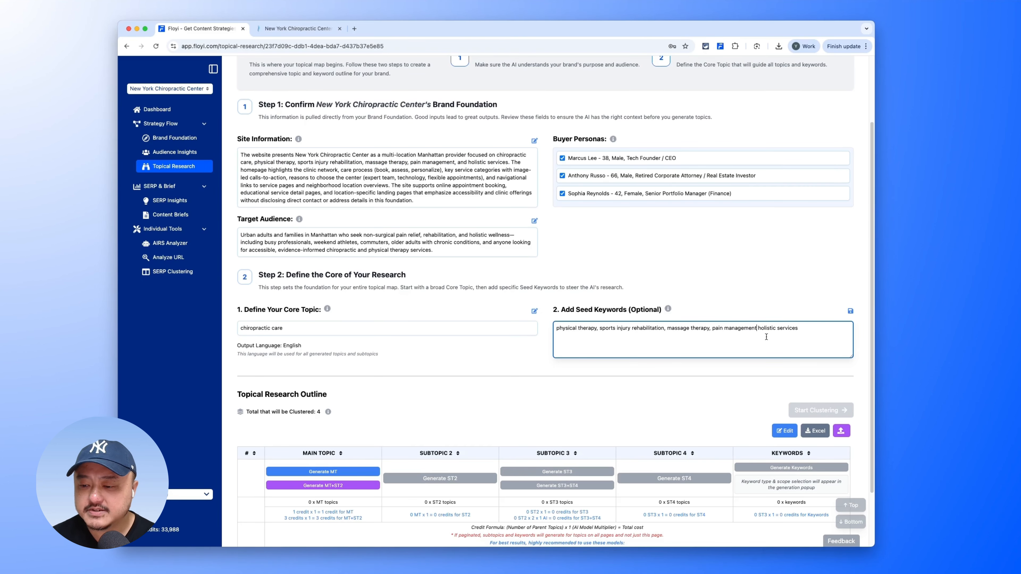
{"action": "left_click", "coordinate": [850, 311]}
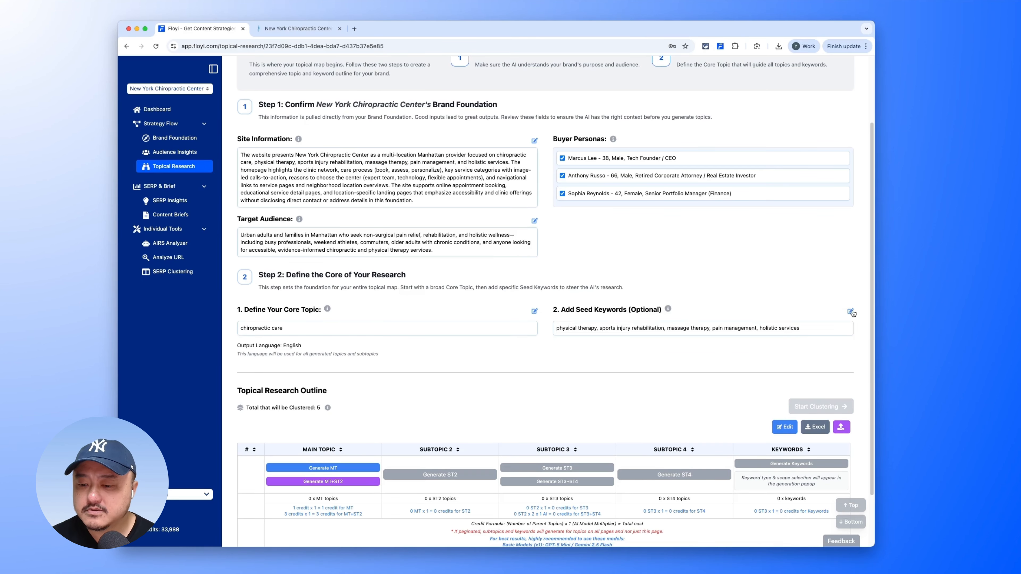
Generate the main topics together with their second-level subtopics for the topical research outline.
{"action": "scroll", "coordinate": [388, 370], "scroll_direction": "down", "scroll_amount": 3}
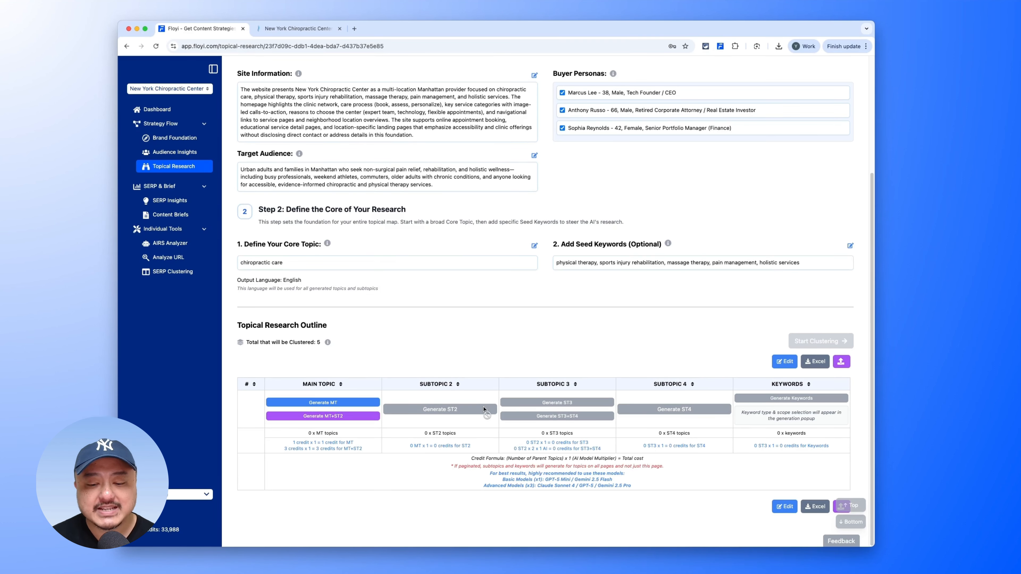
{"action": "left_click", "coordinate": [352, 418]}
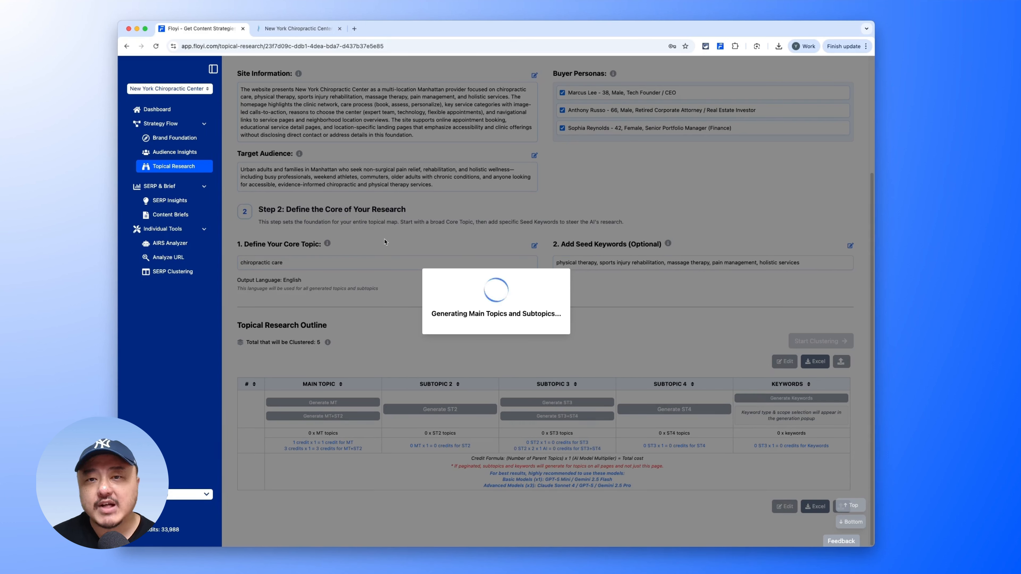
{"action": "scroll", "coordinate": [367, 341], "scroll_direction": "down", "scroll_amount": 2}
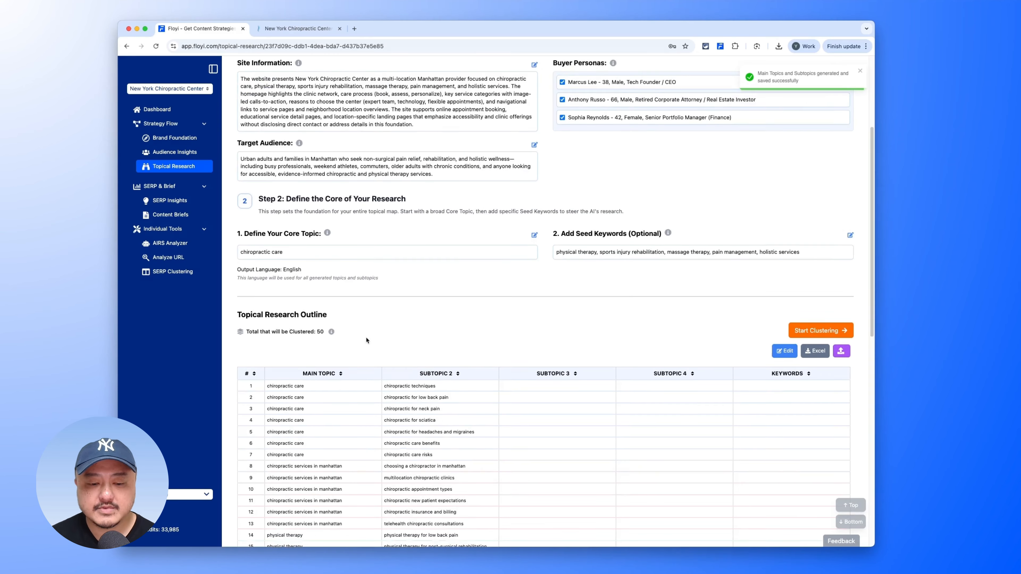
Review the generated outline's main topics and subtopics, from chiropractic care and Manhattan services down to holistic services and the generation options.
{"action": "triple_click", "coordinate": [283, 324]}
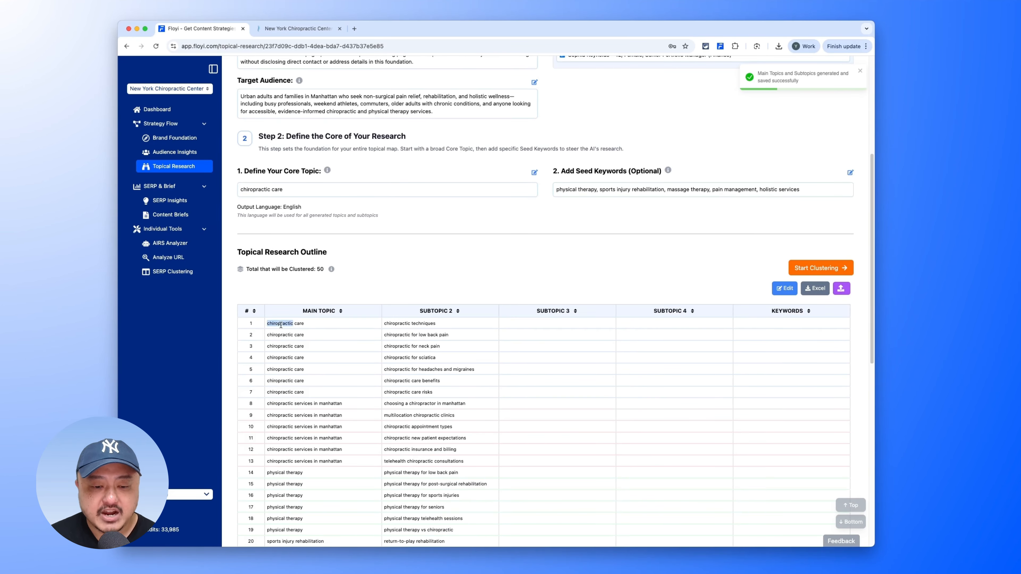
{"action": "scroll", "coordinate": [312, 421], "scroll_direction": "down", "scroll_amount": 1}
{"action": "scroll", "coordinate": [313, 421], "scroll_direction": "down", "scroll_amount": 1}
{"action": "triple_click", "coordinate": [291, 355]}
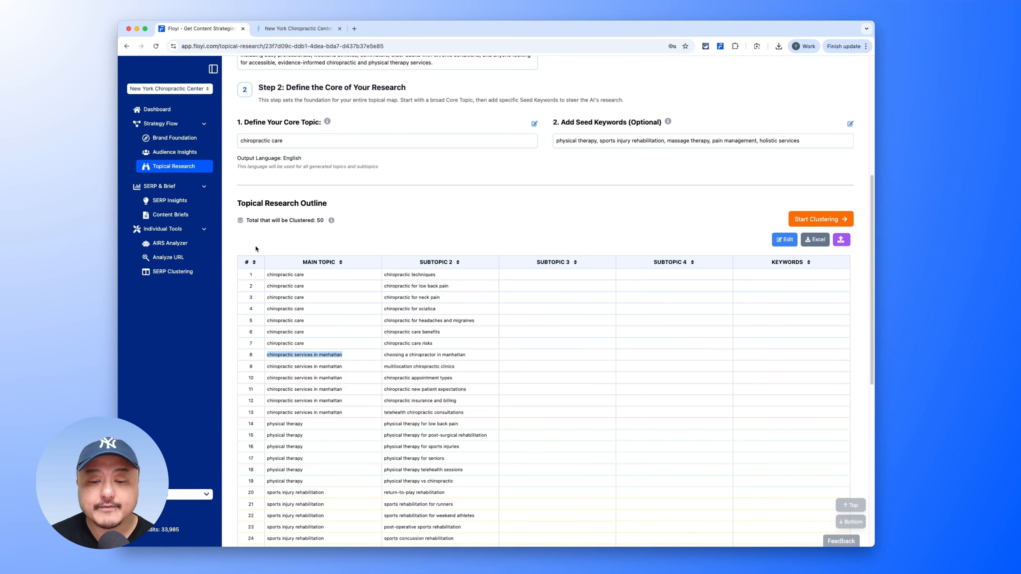
{"action": "scroll", "coordinate": [350, 273], "scroll_direction": "down", "scroll_amount": 4}
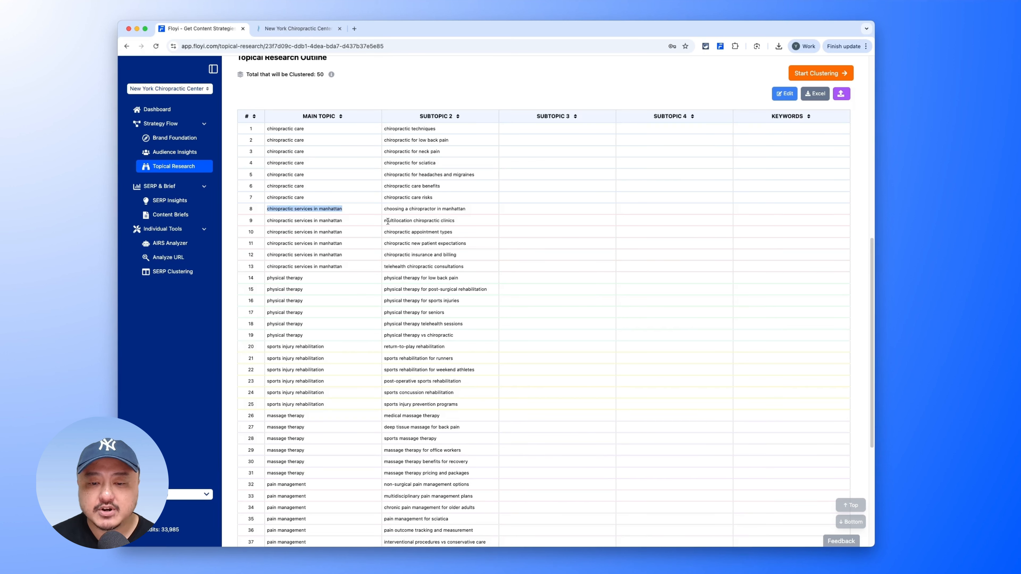
{"action": "left_click_drag", "start_coordinate": [387, 221], "coordinate": [466, 244]}
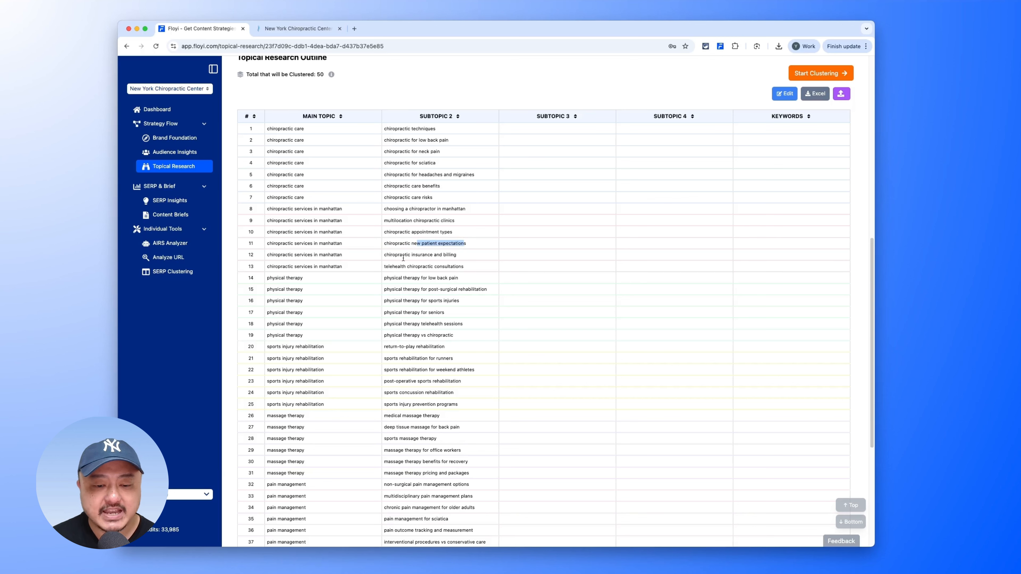
{"action": "scroll", "coordinate": [378, 265], "scroll_direction": "down", "scroll_amount": 3}
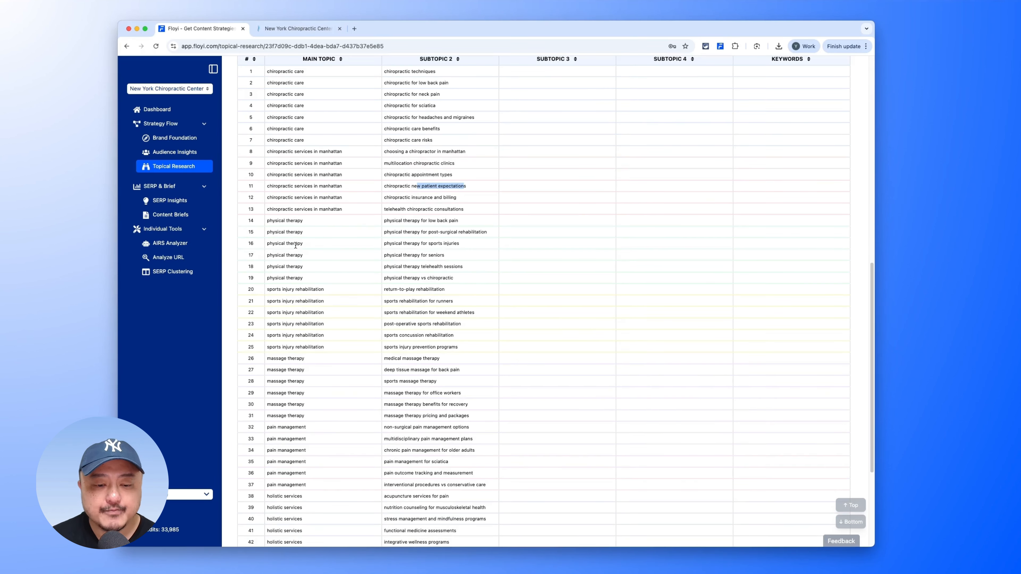
{"action": "scroll", "coordinate": [307, 343], "scroll_direction": "down", "scroll_amount": 8}
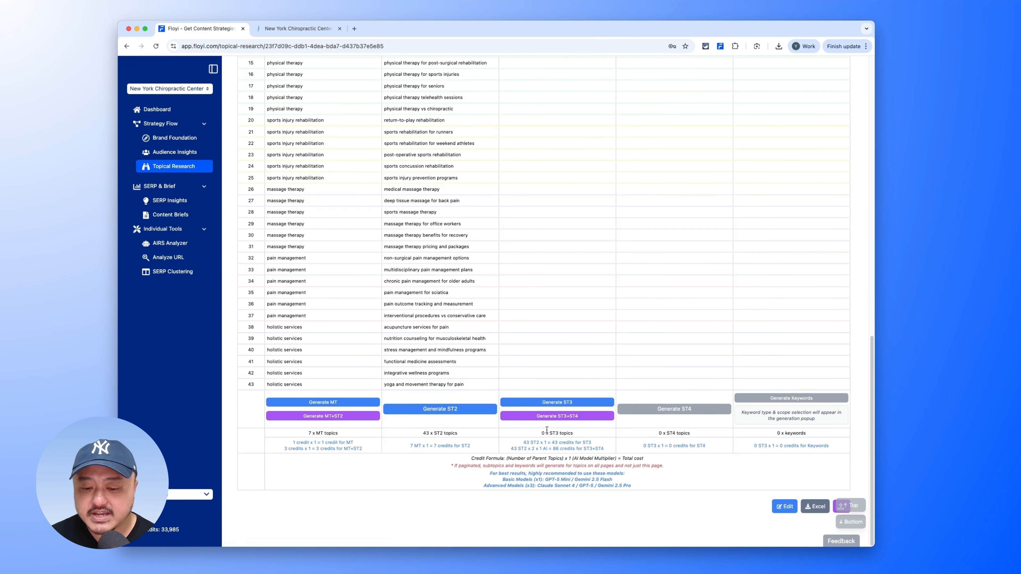
Delete every outline row except those under the main topics chiropractic care and chiropractic services in manhattan.
{"action": "scroll", "coordinate": [546, 429], "scroll_direction": "up", "scroll_amount": 8}
{"action": "left_click", "coordinate": [782, 175]}
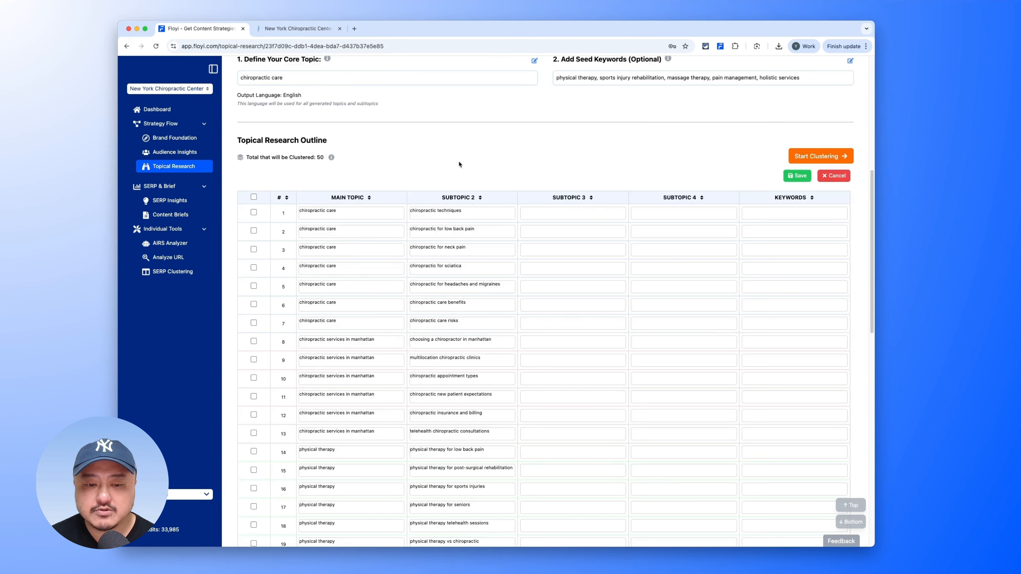
{"action": "scroll", "coordinate": [459, 164], "scroll_direction": "down", "scroll_amount": 5}
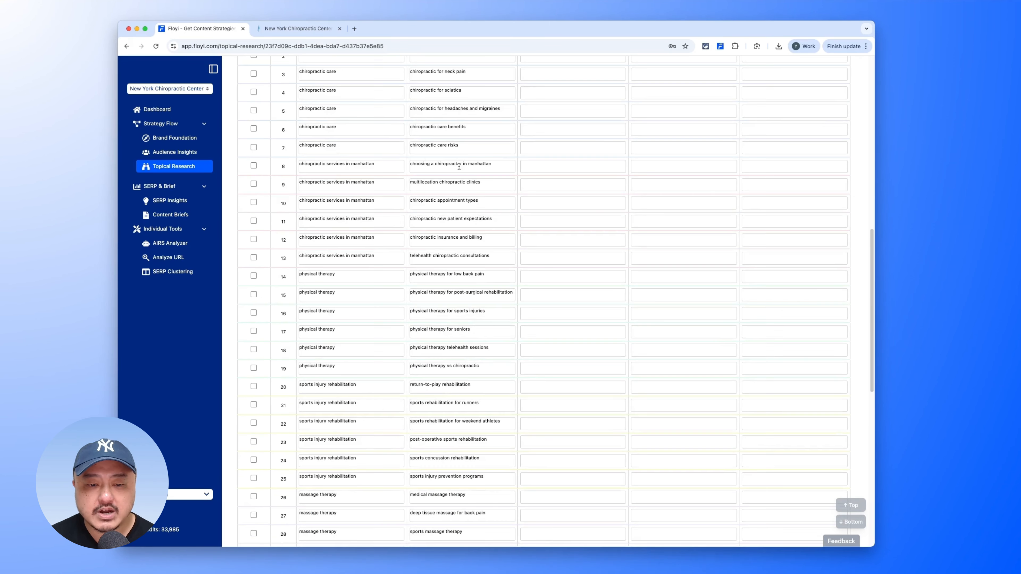
{"action": "scroll", "coordinate": [251, 164], "scroll_direction": "up", "scroll_amount": 4}
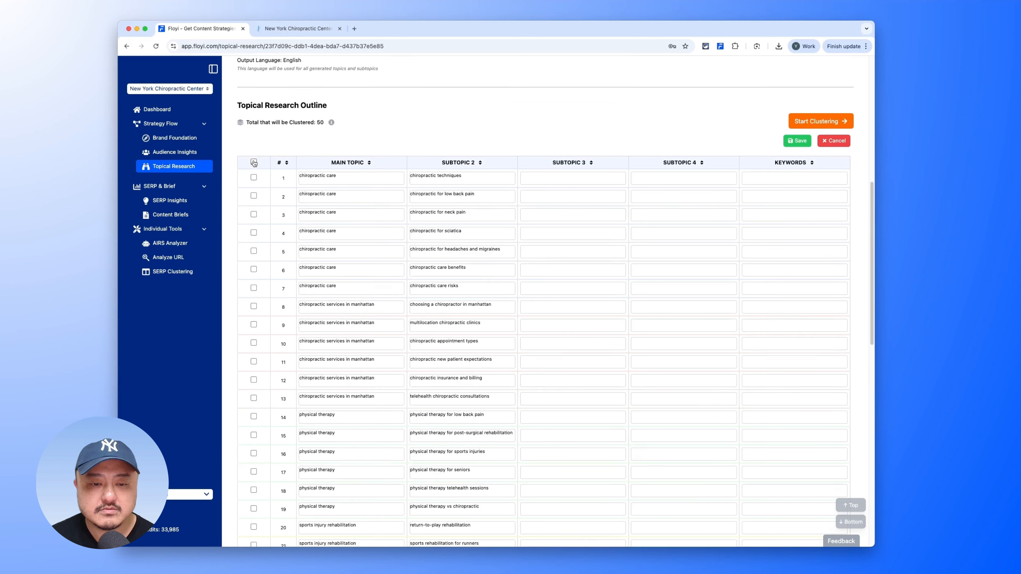
{"action": "left_click", "coordinate": [253, 162]}
{"action": "left_click", "coordinate": [254, 178]}
{"action": "left_click", "coordinate": [254, 195]}
{"action": "left_click", "coordinate": [254, 215]}
{"action": "left_click", "coordinate": [254, 233]}
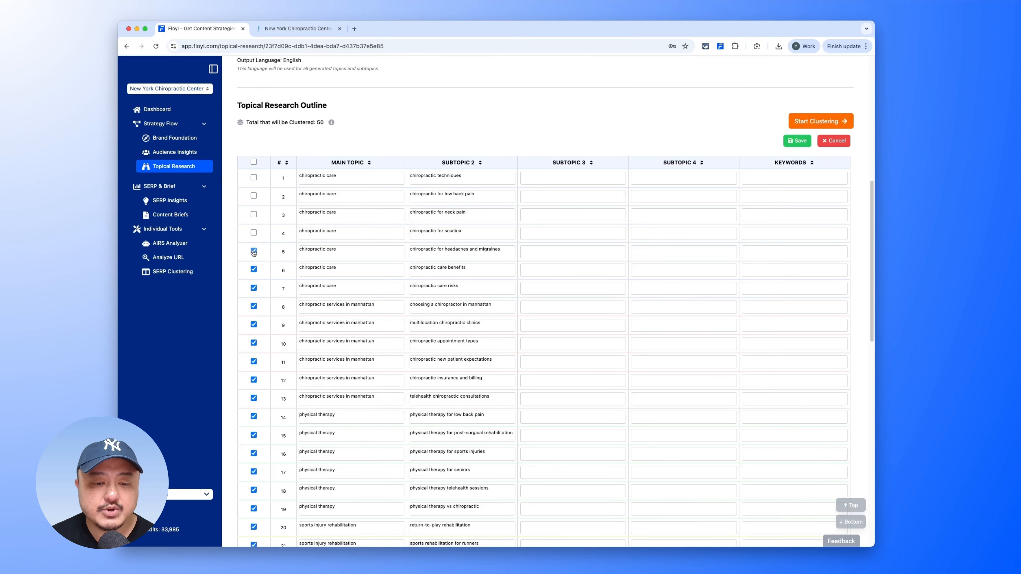
{"action": "left_click", "coordinate": [255, 251]}
{"action": "left_click", "coordinate": [255, 269]}
{"action": "left_click", "coordinate": [255, 288]}
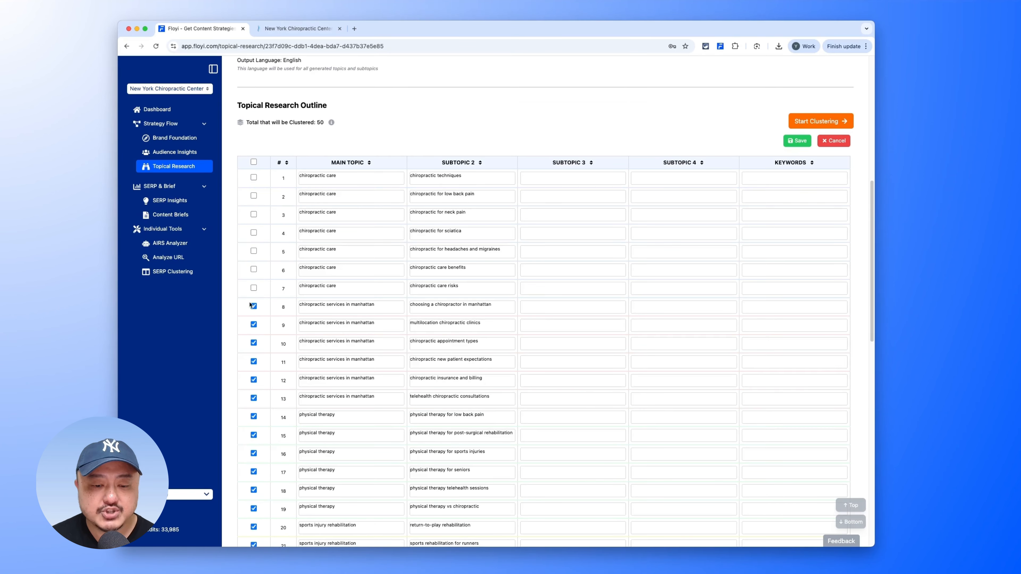
{"action": "left_click", "coordinate": [255, 307]}
{"action": "left_click", "coordinate": [255, 324]}
{"action": "left_click", "coordinate": [254, 343]}
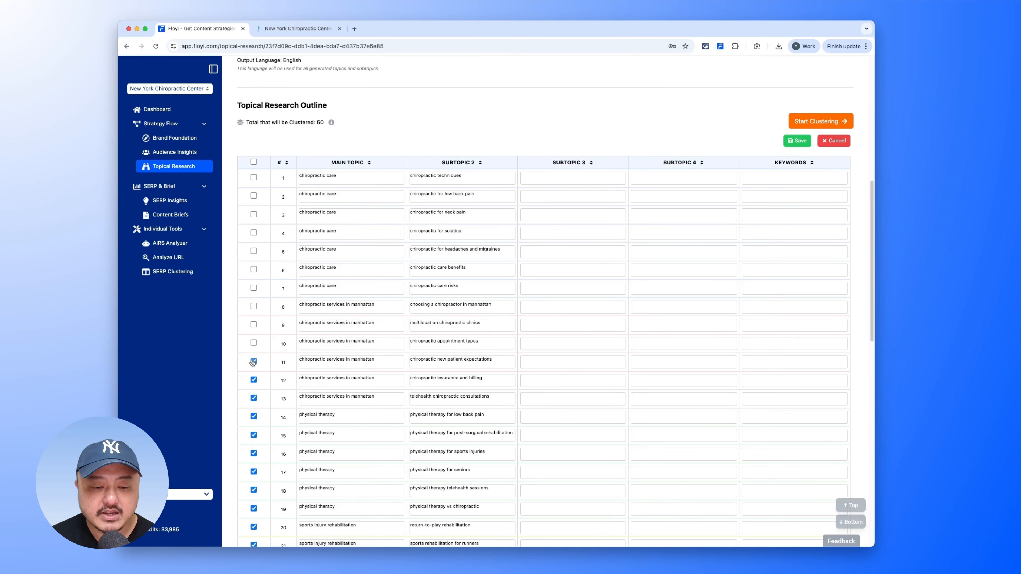
{"action": "left_click", "coordinate": [255, 362]}
{"action": "left_click", "coordinate": [255, 380]}
{"action": "left_click", "coordinate": [254, 398]}
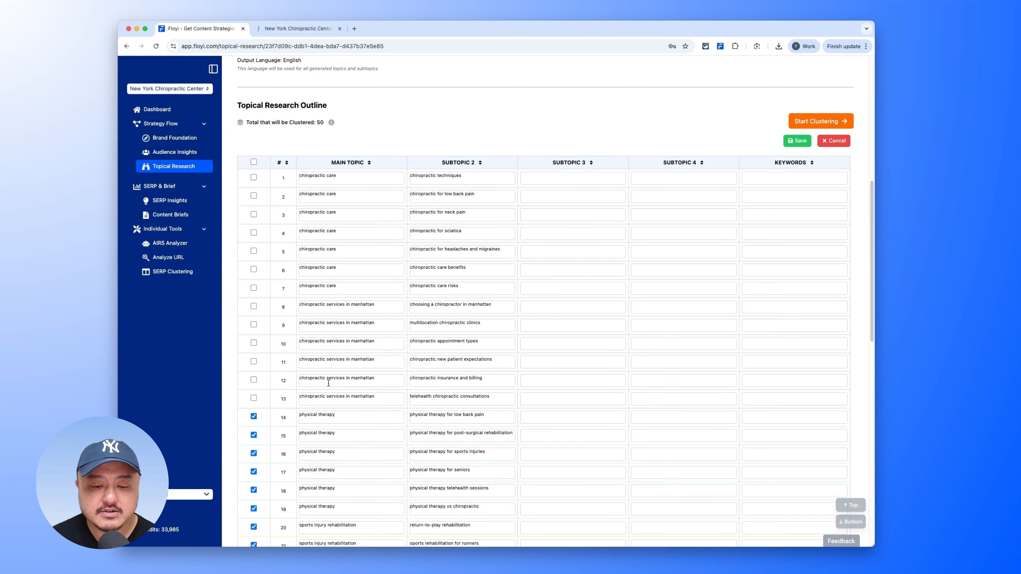
{"action": "scroll", "coordinate": [503, 311], "scroll_direction": "down", "scroll_amount": 15}
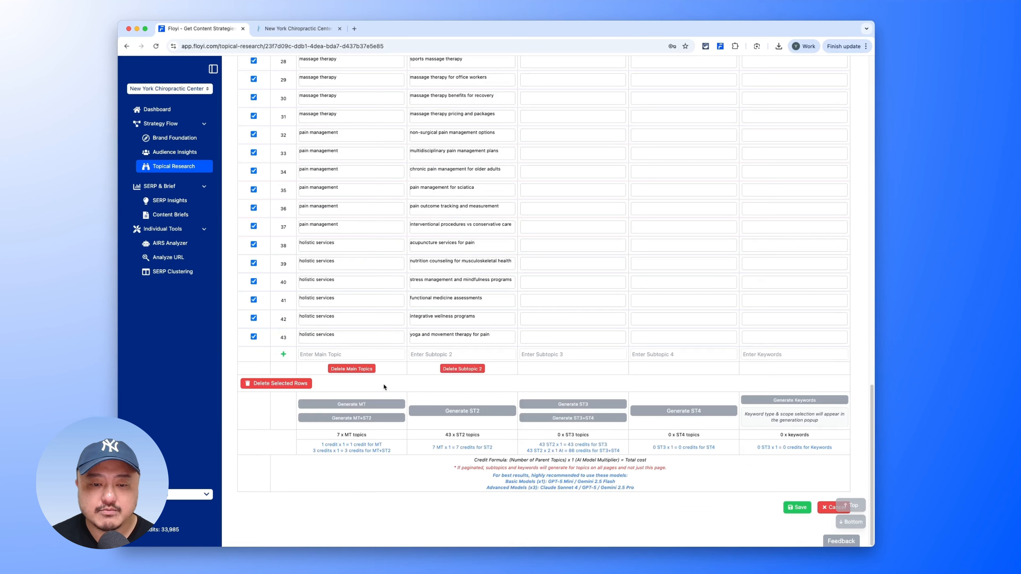
{"action": "left_click", "coordinate": [296, 388]}
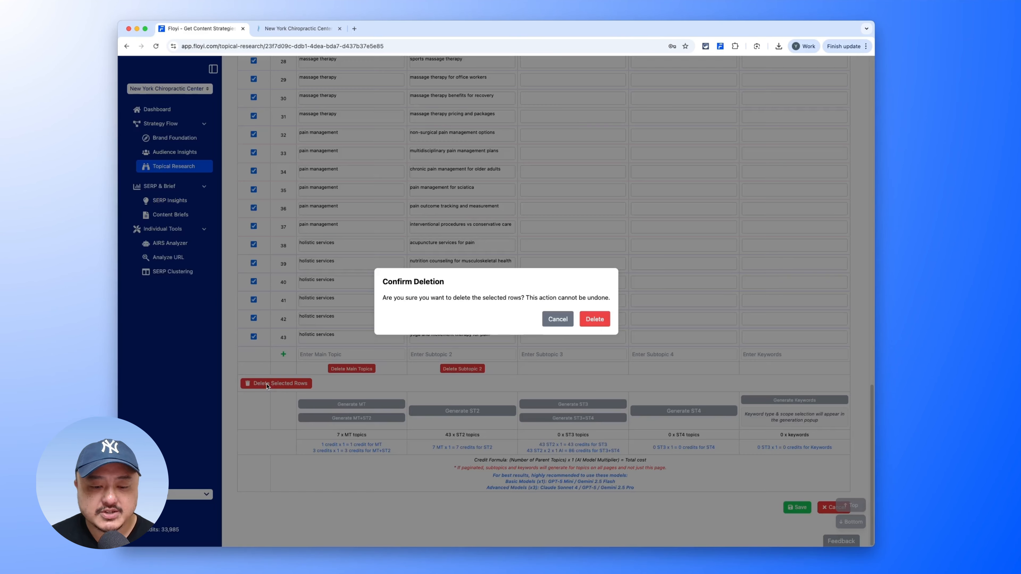
{"action": "left_click", "coordinate": [609, 318]}
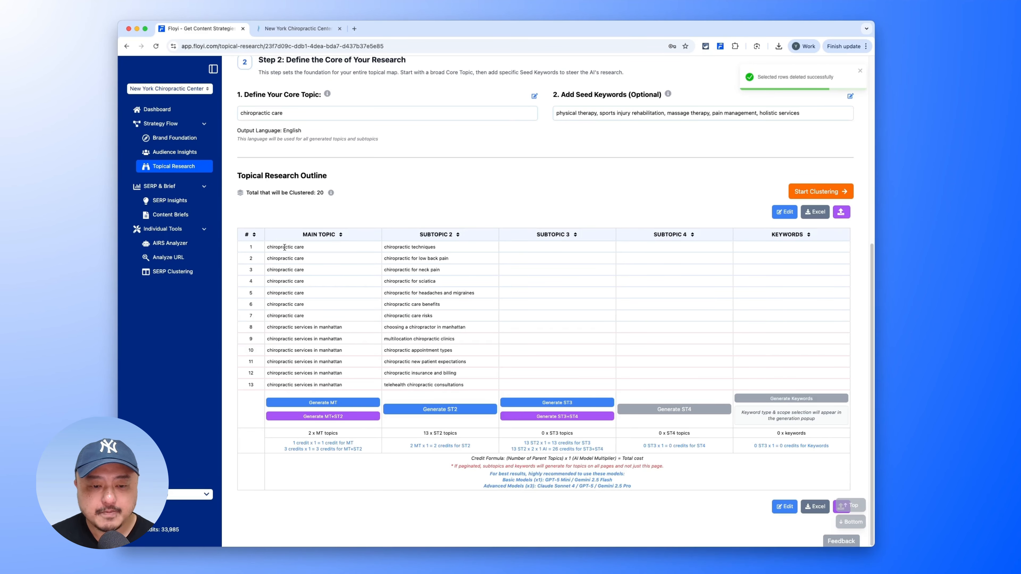
Generate third- and fourth-level subtopics together for the remaining chiropractic care and Manhattan services topics.
{"action": "left_click_drag", "start_coordinate": [267, 247], "coordinate": [298, 384]}
{"action": "left_click", "coordinate": [336, 365]}
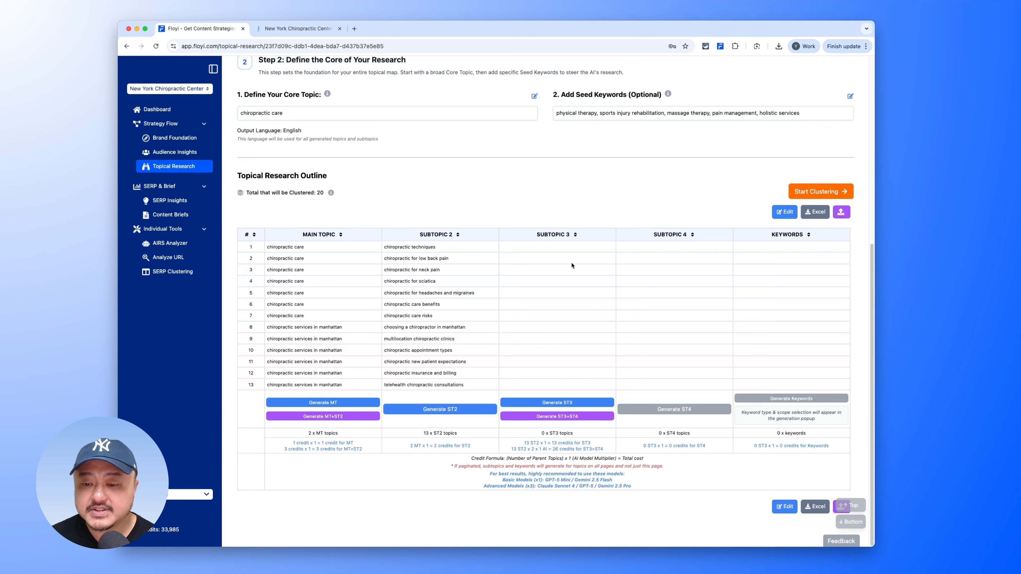
{"action": "left_click_drag", "start_coordinate": [431, 246], "coordinate": [426, 292]}
{"action": "left_click", "coordinate": [436, 328]}
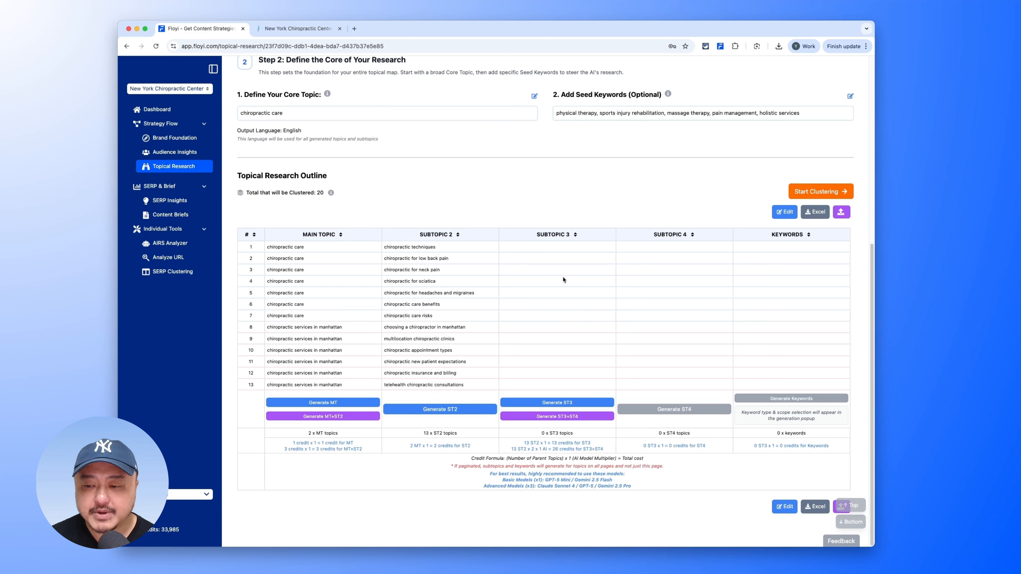
{"action": "left_click", "coordinate": [543, 417]}
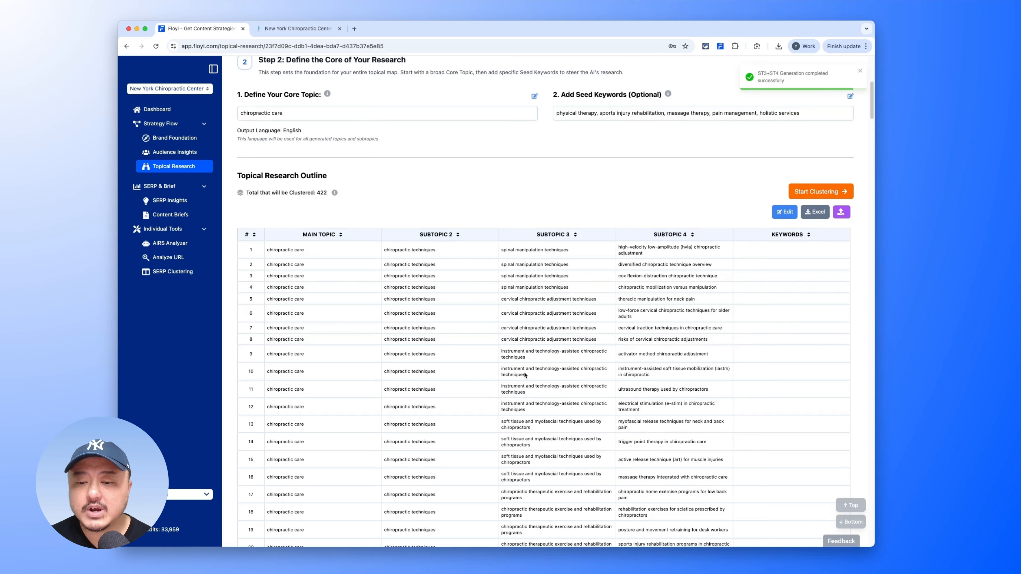
Review the expanded outline and find every occurrence of "chiropractic care benefits" on the page.
{"action": "scroll", "coordinate": [547, 232], "scroll_direction": "down", "scroll_amount": 8}
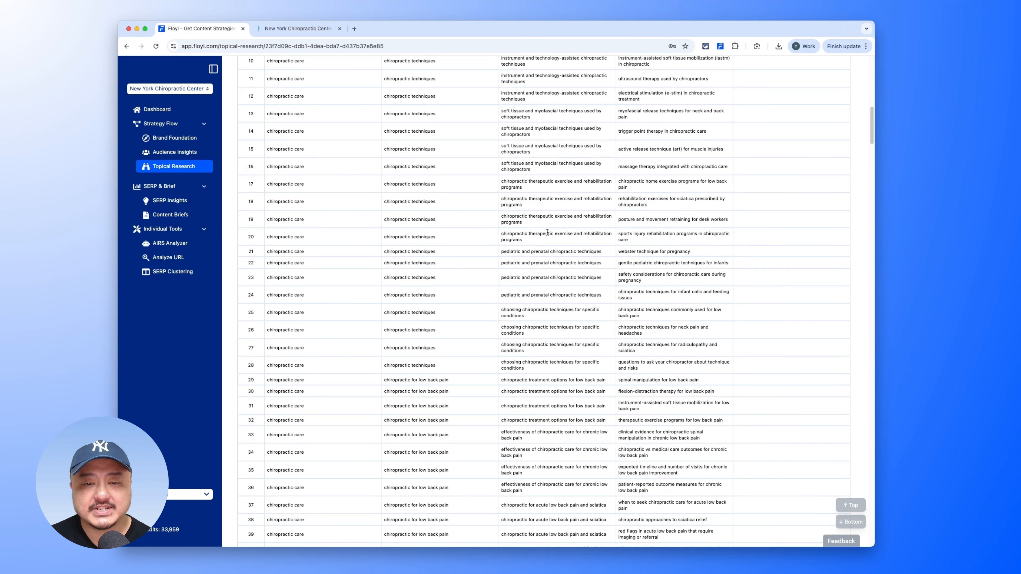
{"action": "scroll", "coordinate": [546, 233], "scroll_direction": "down", "scroll_amount": 5}
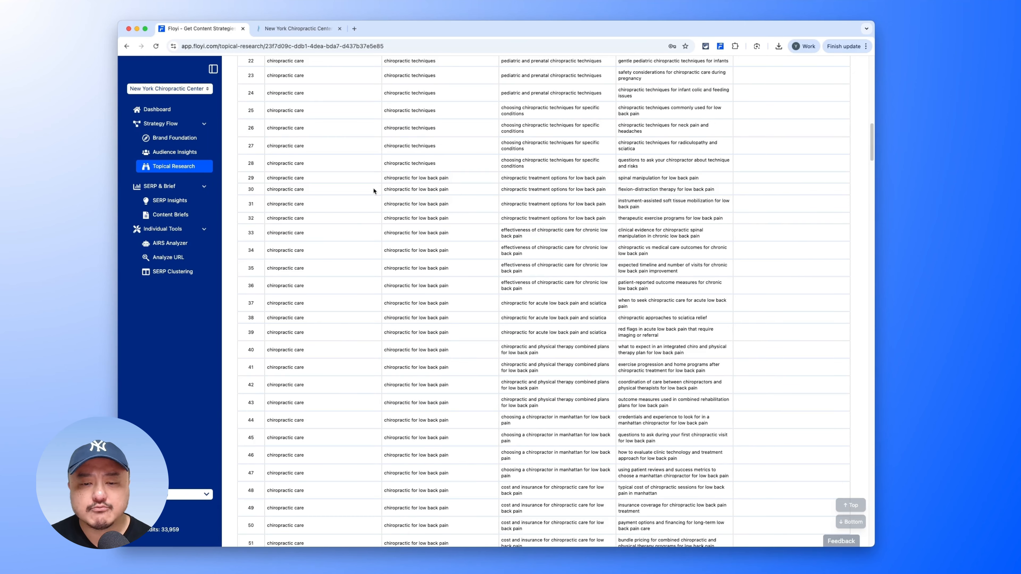
{"action": "scroll", "coordinate": [570, 277], "scroll_direction": "down", "scroll_amount": 20}
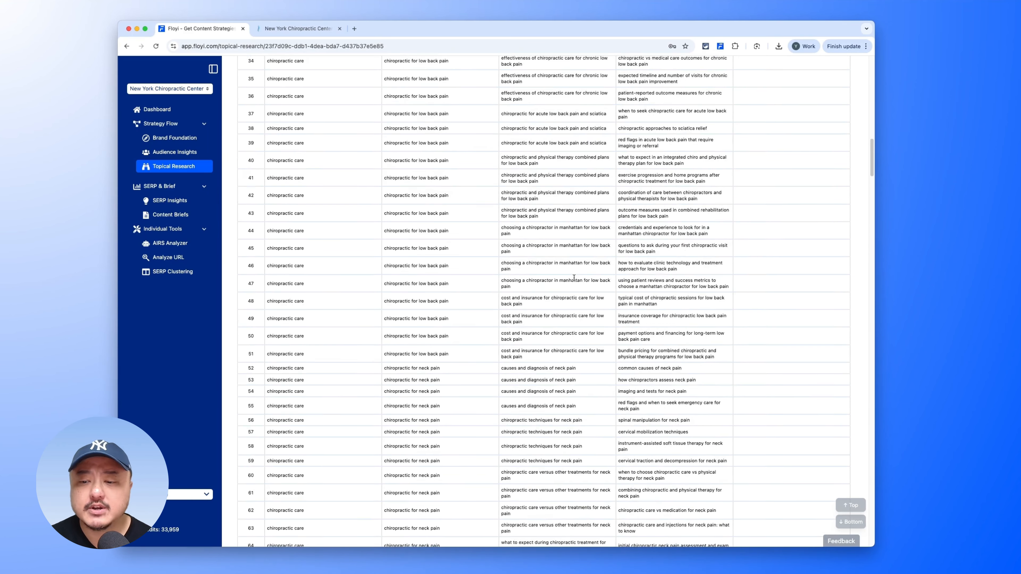
{"action": "scroll", "coordinate": [574, 280], "scroll_direction": "down", "scroll_amount": 20}
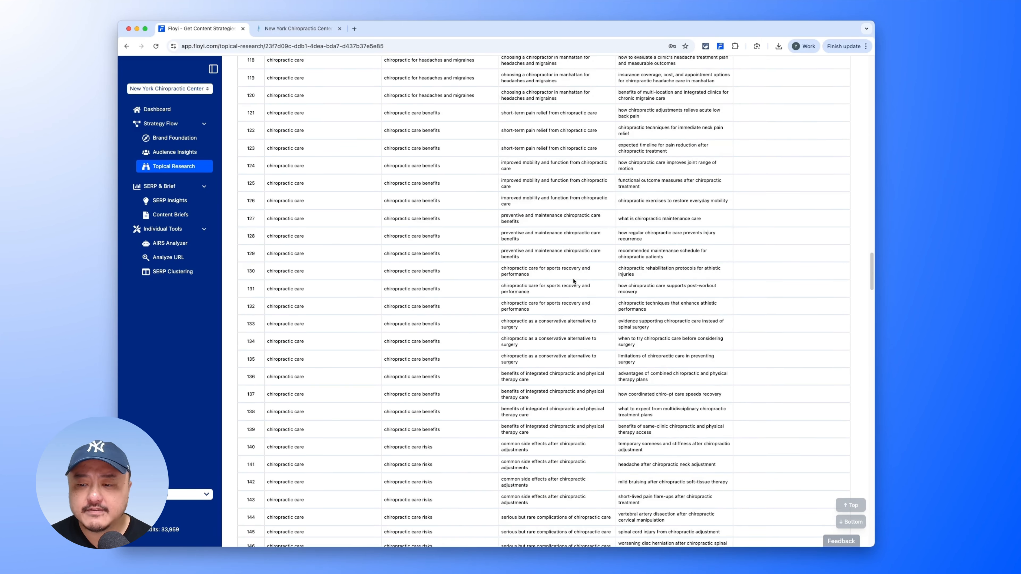
{"action": "scroll", "coordinate": [582, 174], "scroll_direction": "up", "scroll_amount": 9}
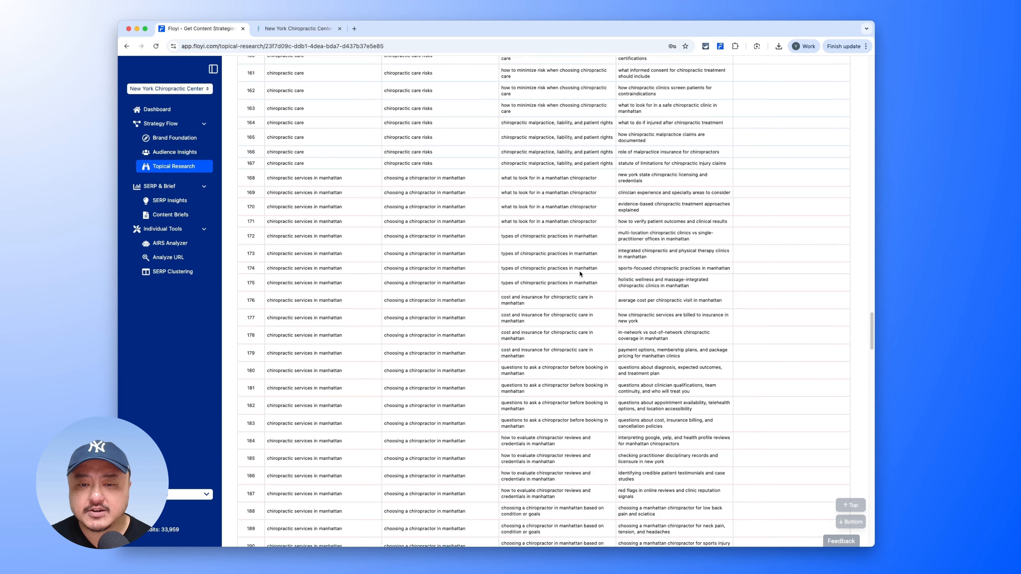
{"action": "scroll", "coordinate": [418, 157], "scroll_direction": "up", "scroll_amount": 5}
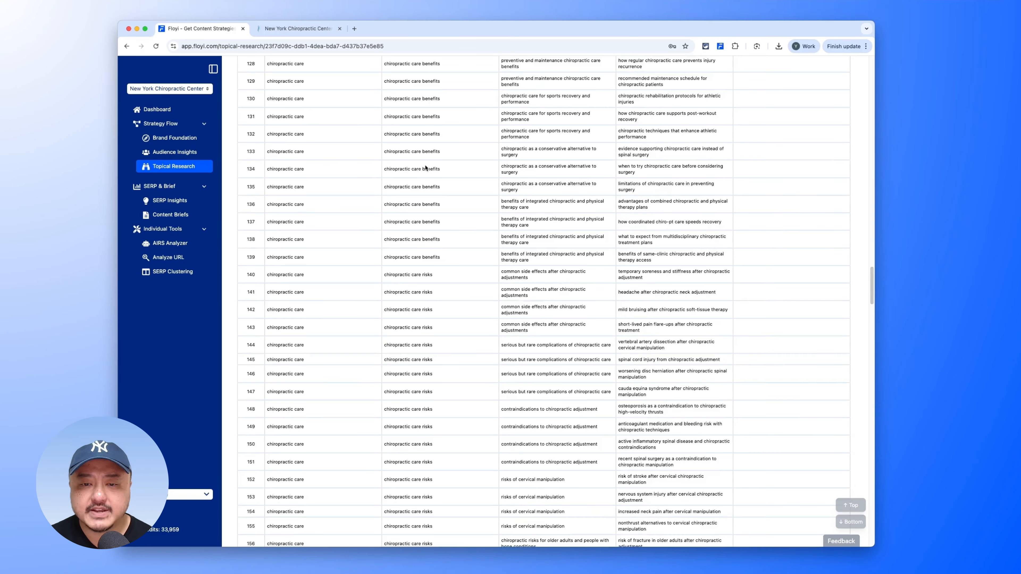
{"action": "triple_click", "coordinate": [409, 119]}
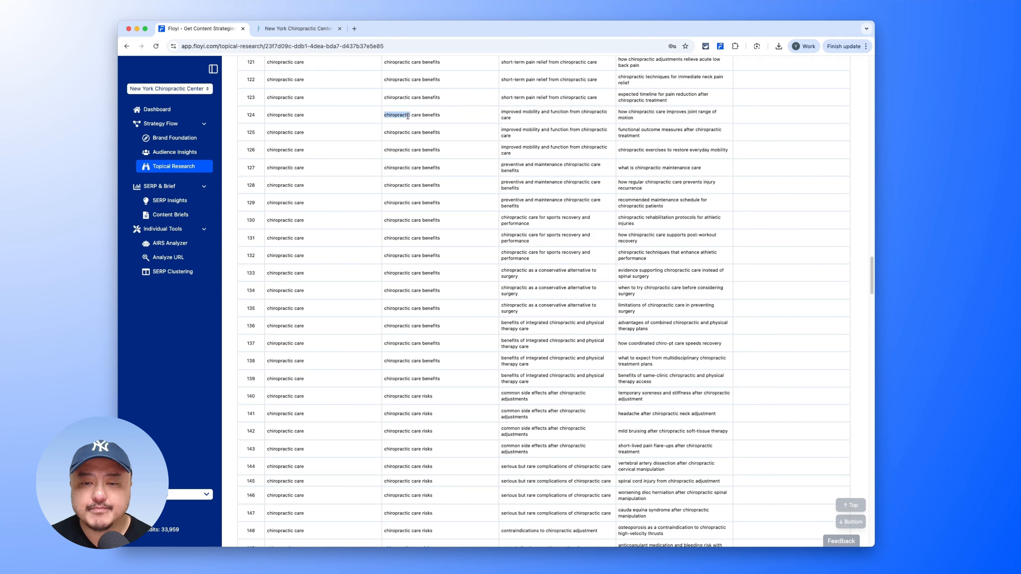
{"action": "key", "text": "super+f"}
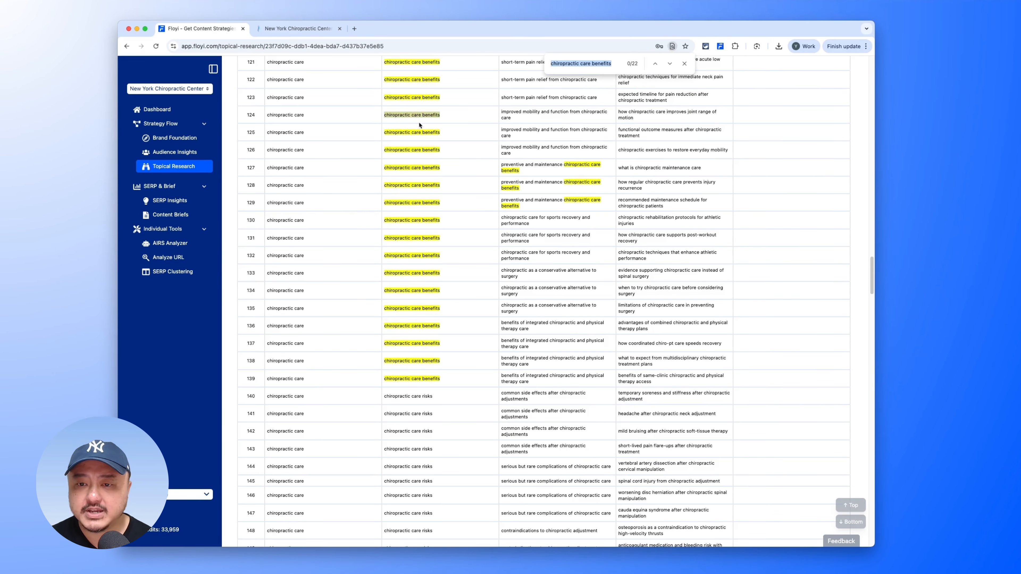
{"action": "scroll", "coordinate": [513, 246], "scroll_direction": "up", "scroll_amount": 3}
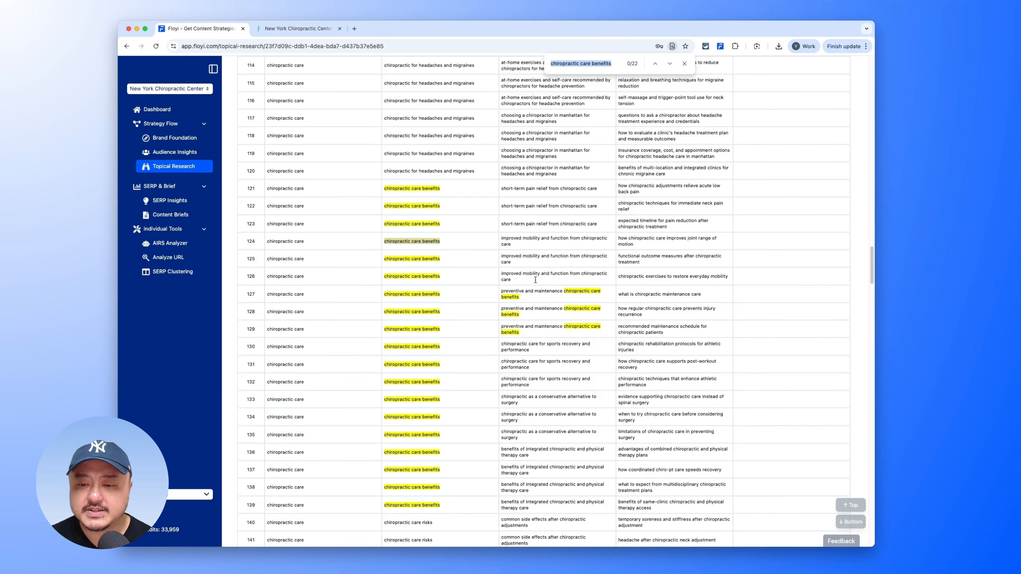
Find the rows with the third-level subtopic "short-term pain relief from chiropractic care" to compare their fourth-level subtopics.
{"action": "scroll", "coordinate": [536, 279], "scroll_direction": "down", "scroll_amount": 1}
{"action": "triple_click", "coordinate": [543, 155]}
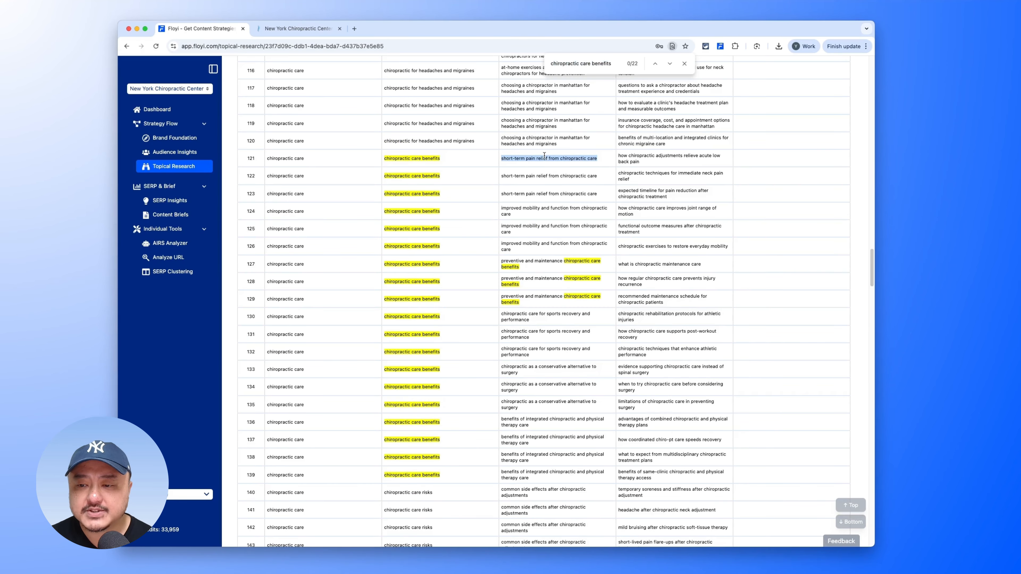
{"action": "key", "text": "super+f"}
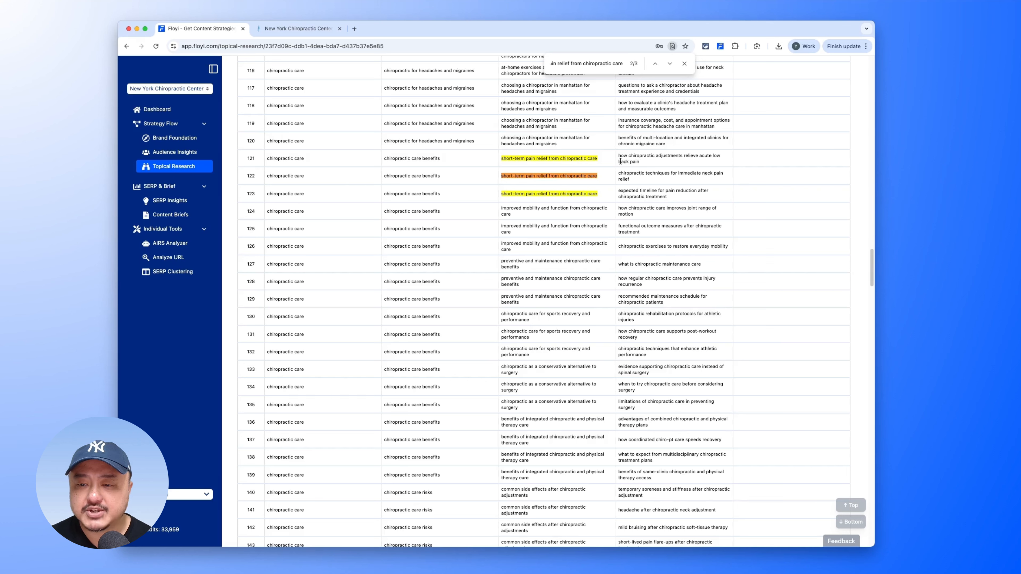
{"action": "left_click_drag", "start_coordinate": [503, 159], "coordinate": [598, 159]}
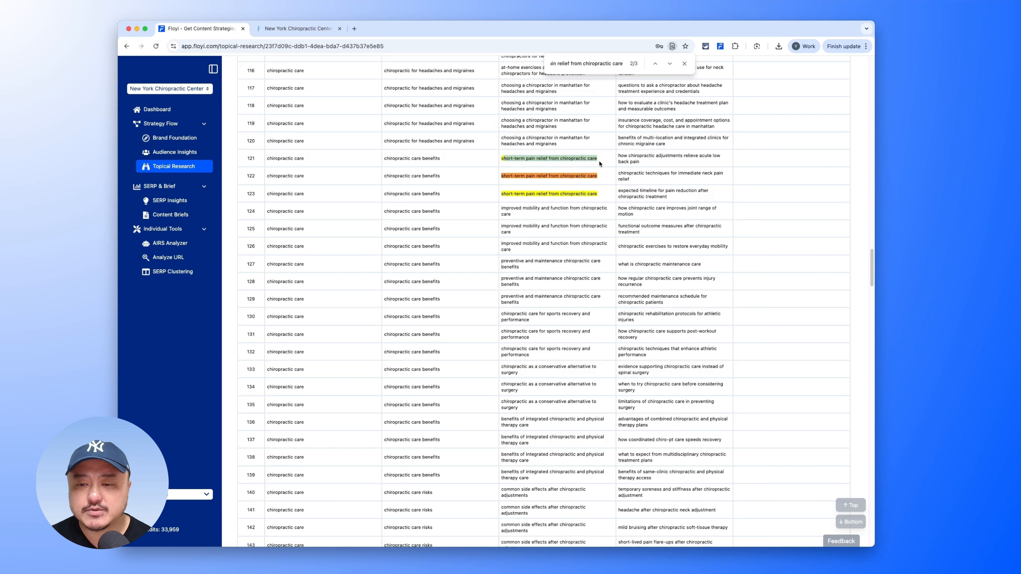
{"action": "left_click", "coordinate": [596, 161]}
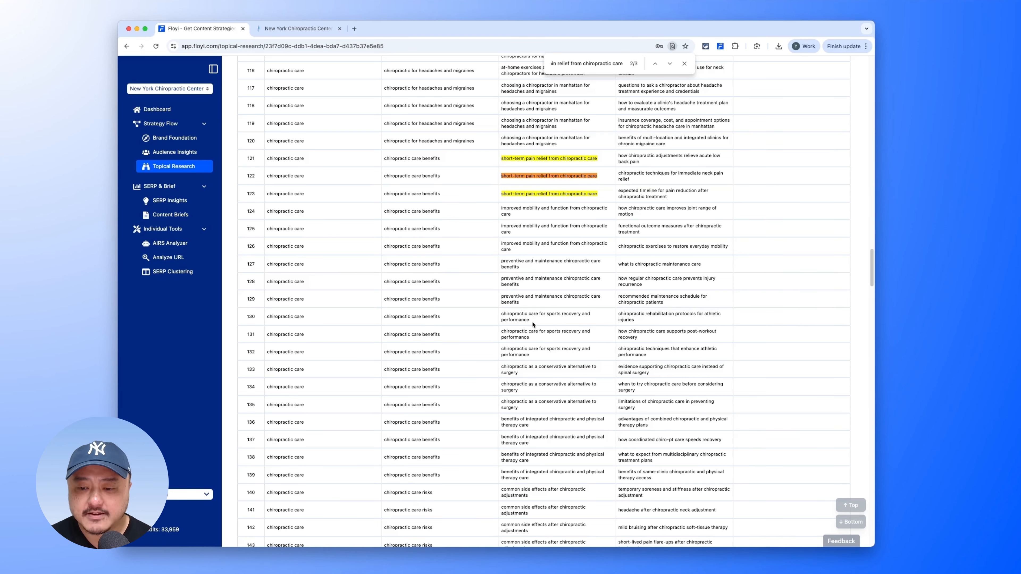
Find all rows with the third-level subtopic "risks of cervical manipulation" within chiropractic care risks.
{"action": "scroll", "coordinate": [523, 425], "scroll_direction": "down", "scroll_amount": 10}
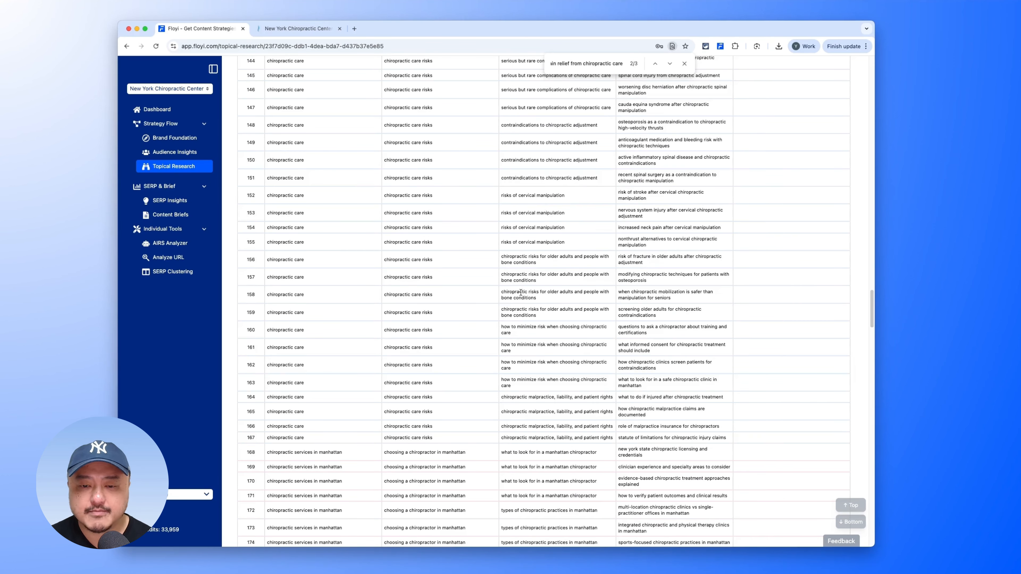
{"action": "left_click_drag", "start_coordinate": [501, 196], "coordinate": [565, 196]}
{"action": "key", "text": "super+c"}
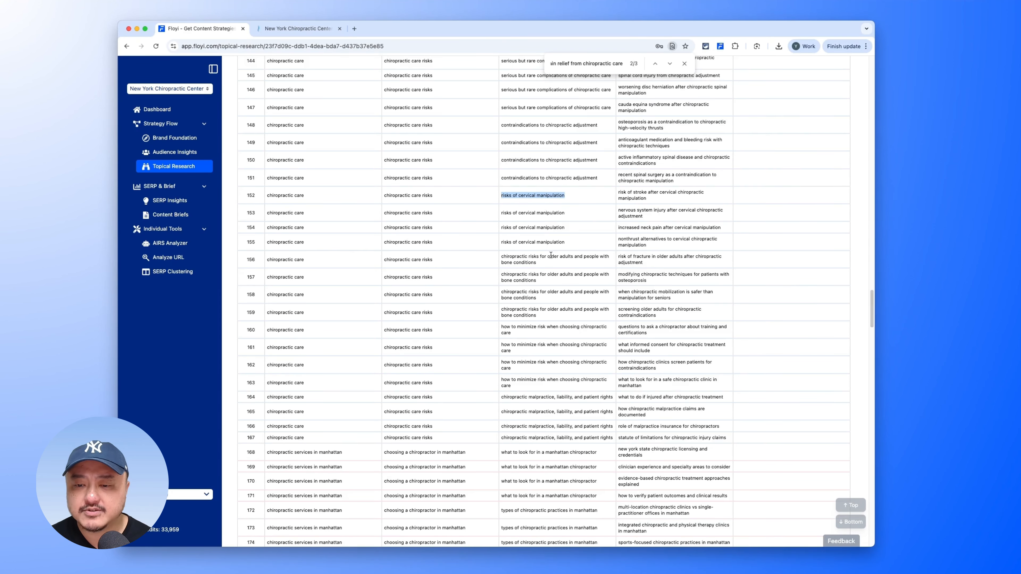
{"action": "key", "text": "super+f"}
{"action": "key", "text": "super+v"}
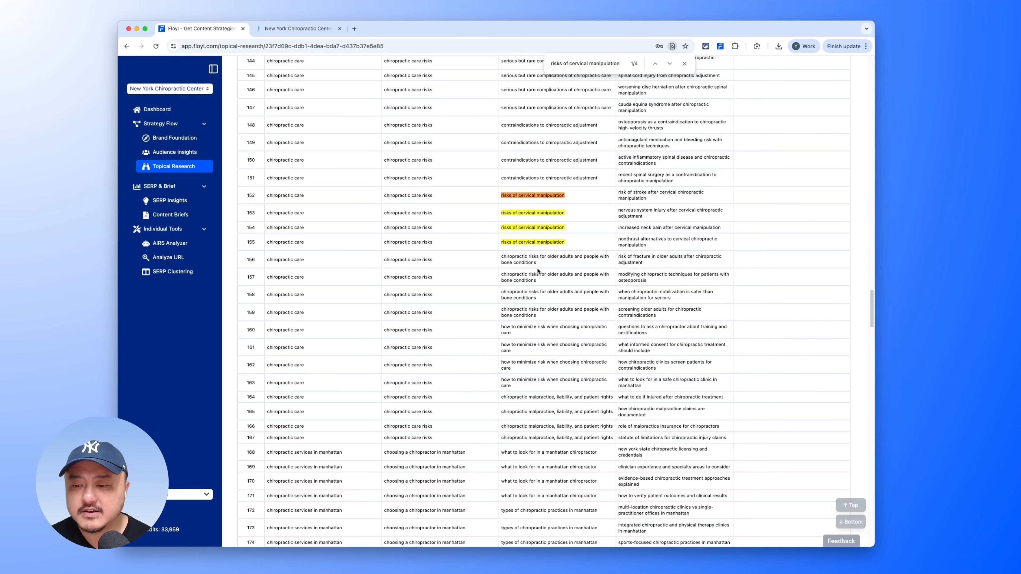
Examine the rest of the expanded outline, its generation options and the total number of topics marked for clustering.
{"action": "scroll", "coordinate": [583, 382], "scroll_direction": "down", "scroll_amount": 10}
{"action": "scroll", "coordinate": [582, 378], "scroll_direction": "up", "scroll_amount": 15}
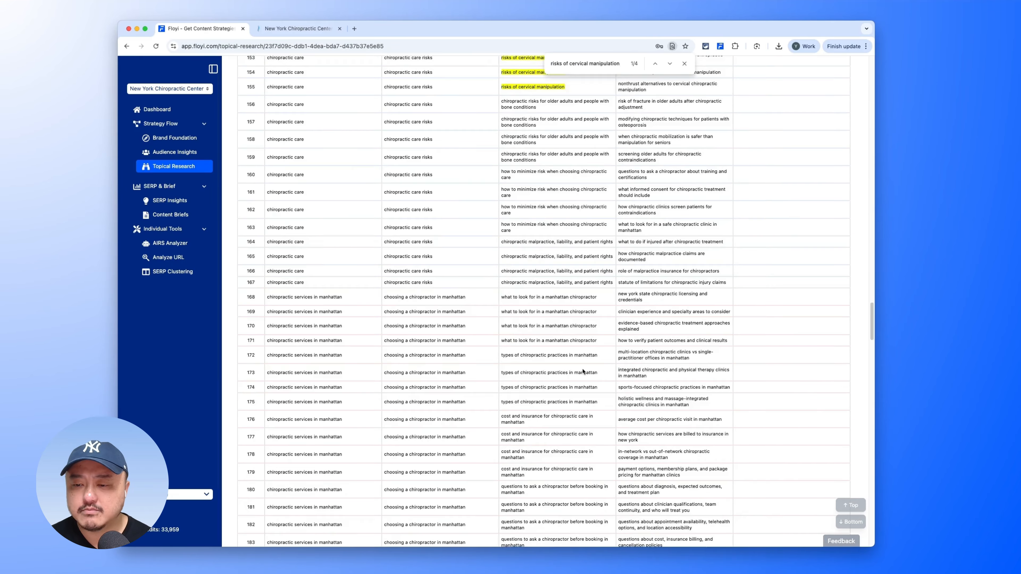
{"action": "scroll", "coordinate": [581, 372], "scroll_direction": "down", "scroll_amount": 20}
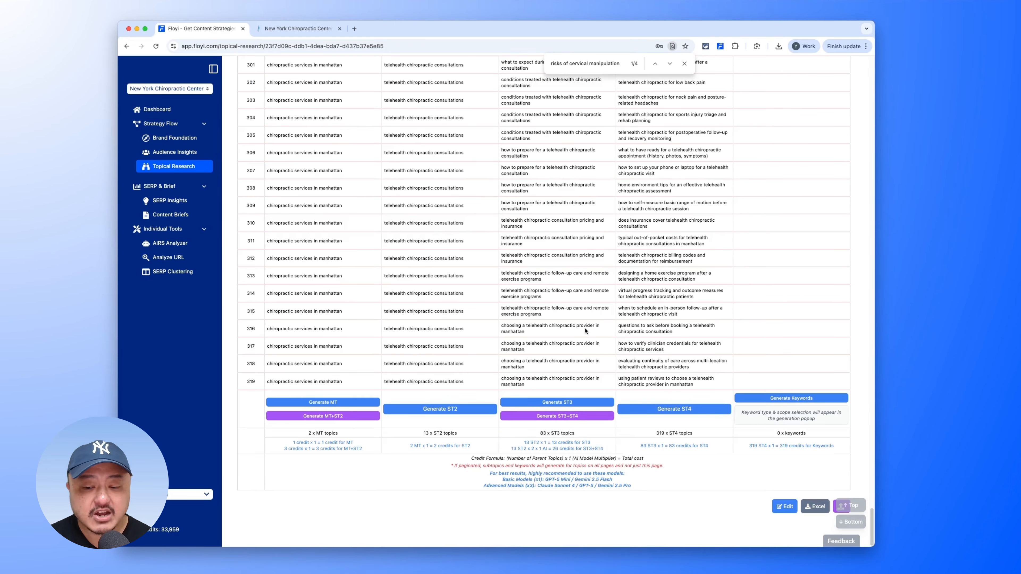
{"action": "scroll", "coordinate": [563, 354], "scroll_direction": "up", "scroll_amount": 20}
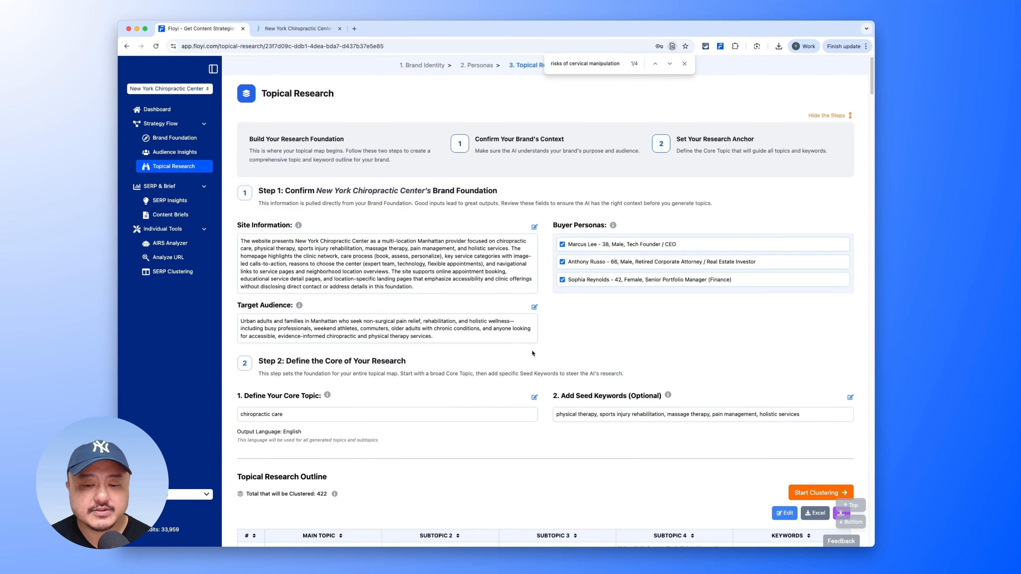
{"action": "scroll", "coordinate": [446, 410], "scroll_direction": "down", "scroll_amount": 5}
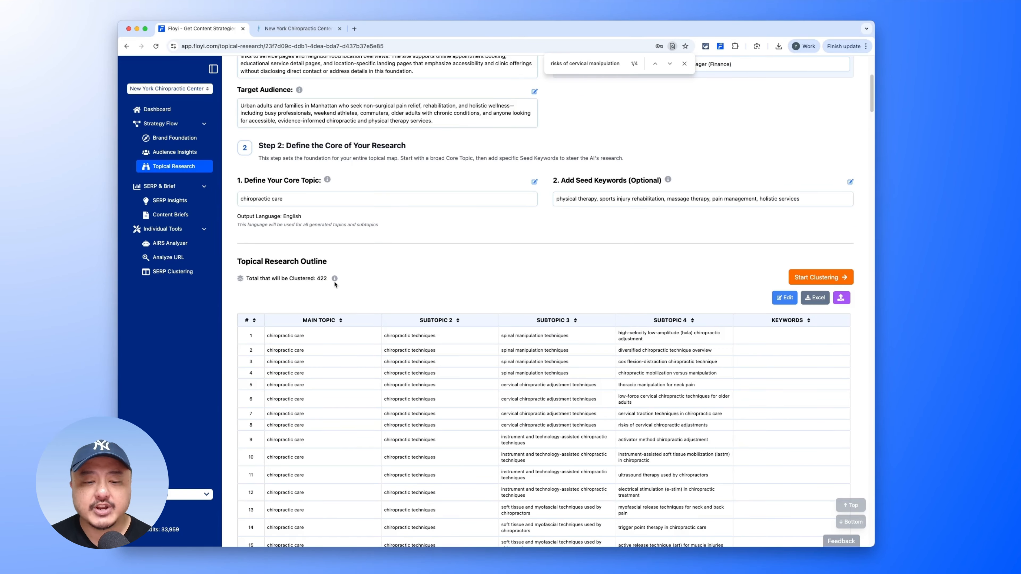
{"action": "double_click", "coordinate": [324, 278]}
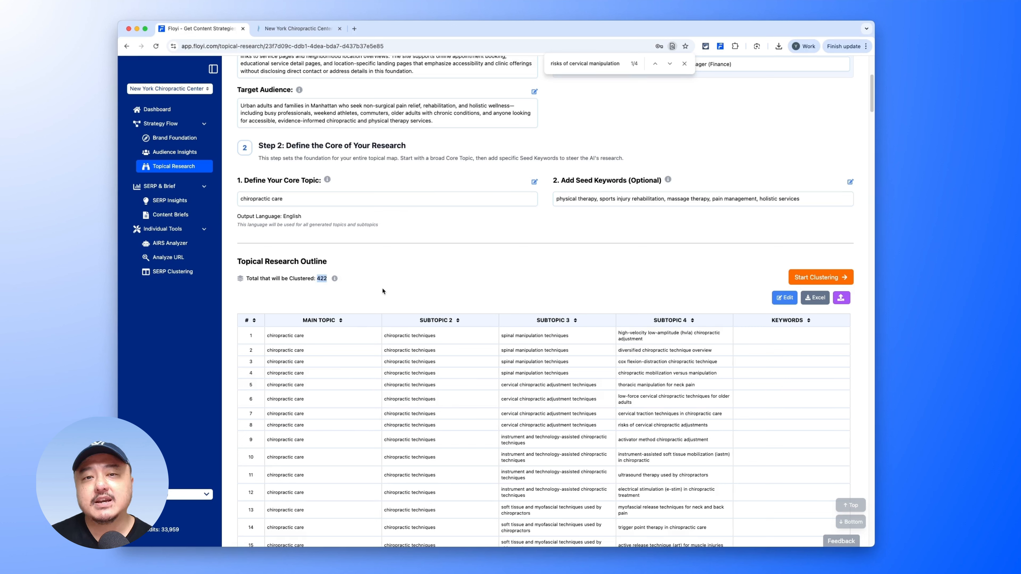
{"action": "scroll", "coordinate": [407, 232], "scroll_direction": "down", "scroll_amount": 20}
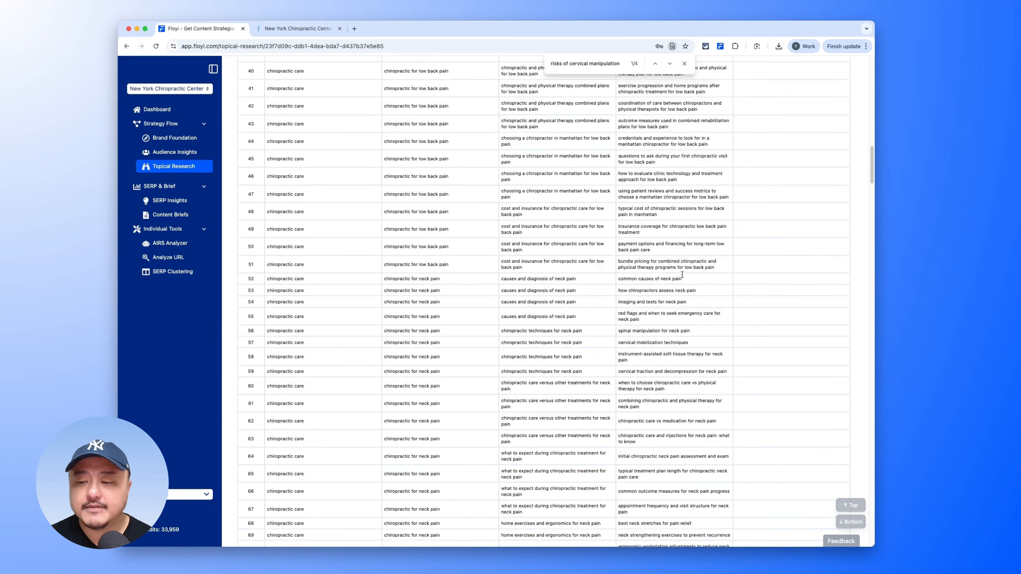
Open keyword generation for the topical research outline and set the keyword type to All 3 Types.
{"action": "scroll", "coordinate": [697, 265], "scroll_direction": "up", "scroll_amount": 20}
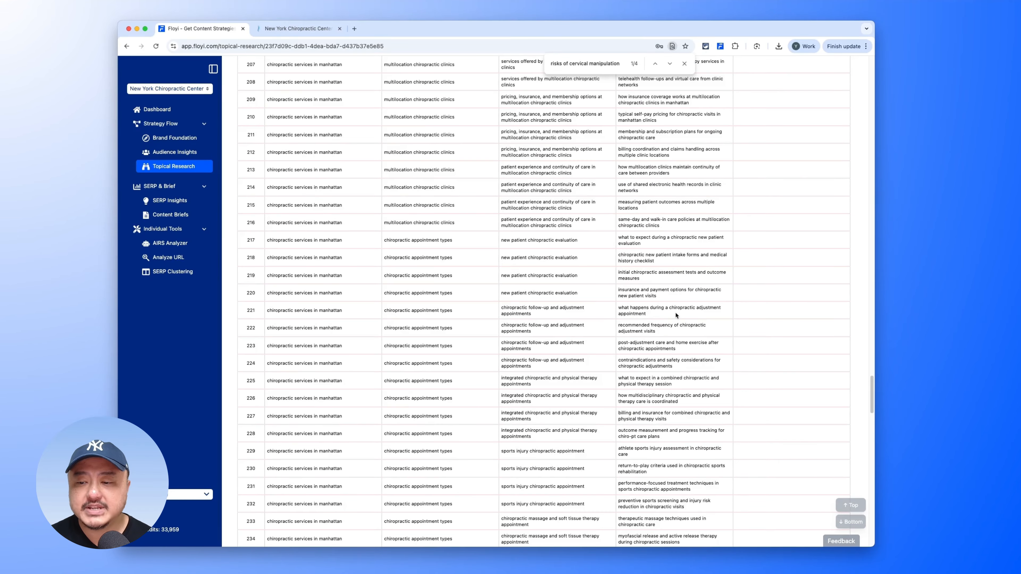
{"action": "scroll", "coordinate": [671, 295], "scroll_direction": "up", "scroll_amount": 8}
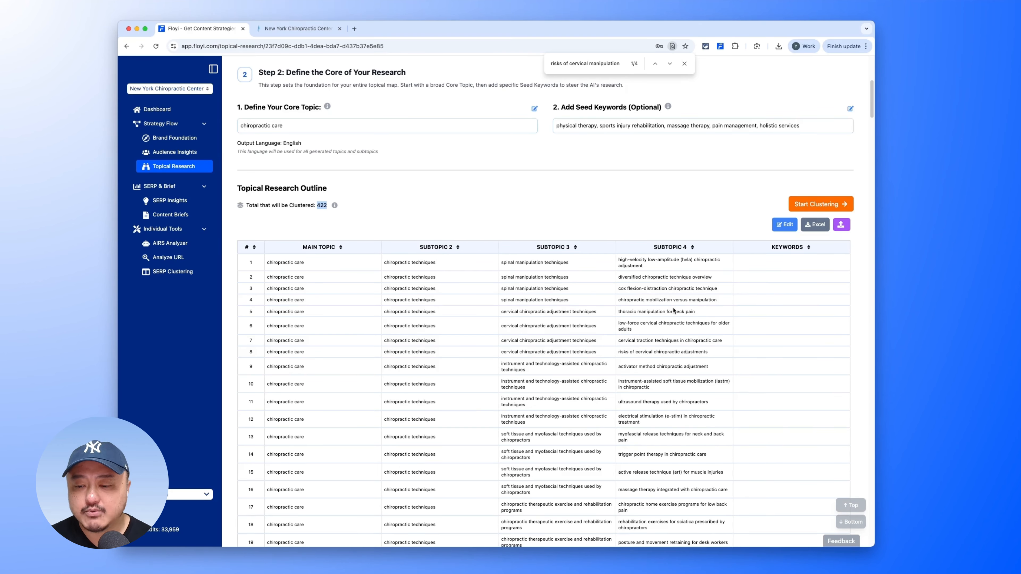
{"action": "scroll", "coordinate": [670, 312], "scroll_direction": "down", "scroll_amount": 3}
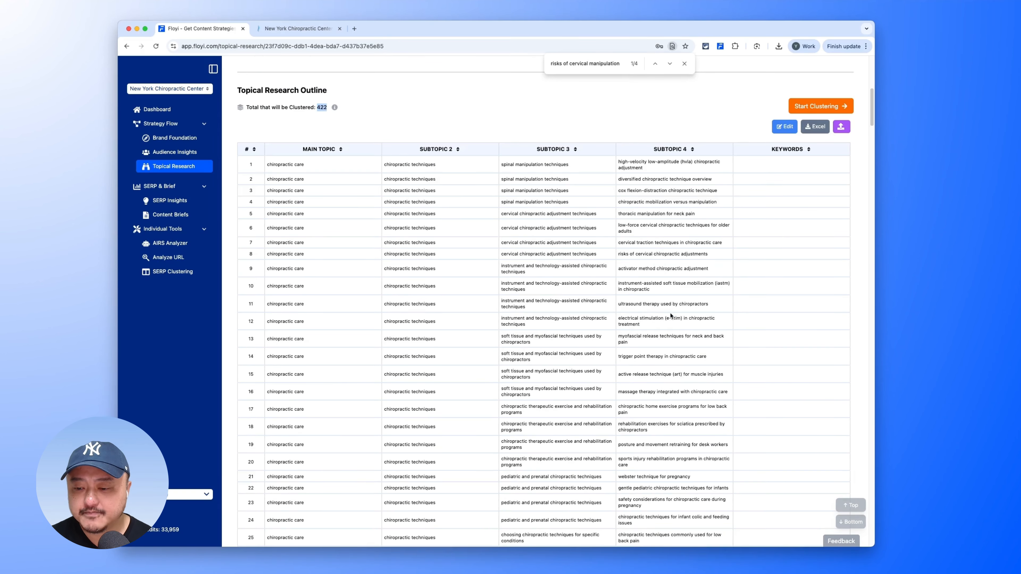
{"action": "scroll", "coordinate": [654, 203], "scroll_direction": "down", "scroll_amount": 20}
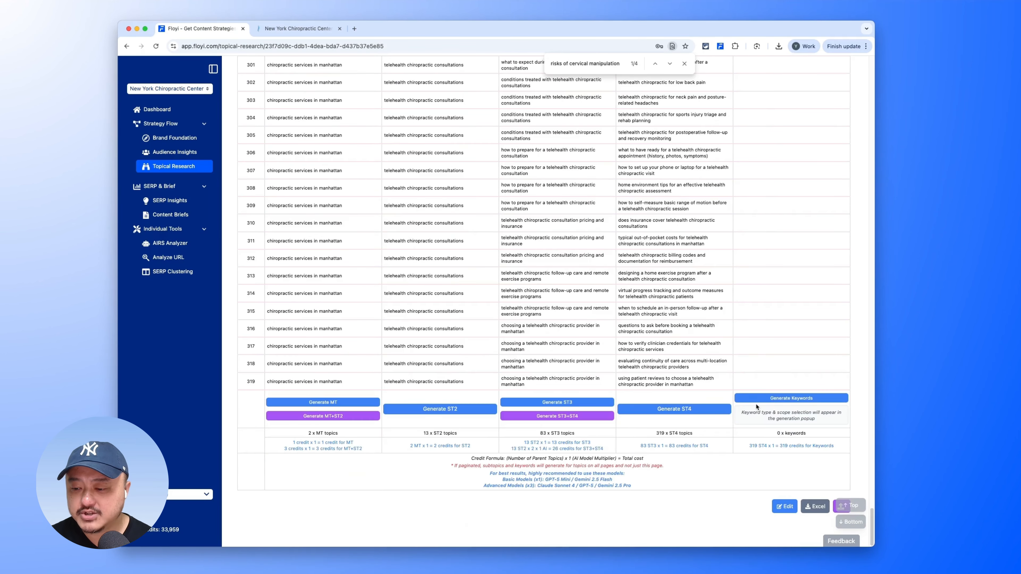
{"action": "left_click", "coordinate": [759, 400]}
{"action": "left_click", "coordinate": [426, 172]}
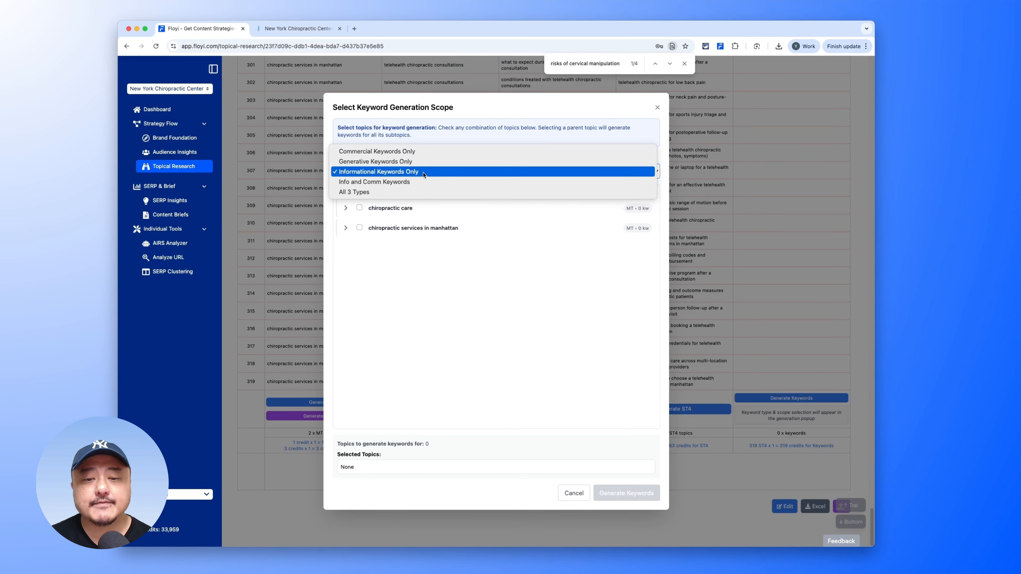
{"action": "left_click", "coordinate": [417, 193]}
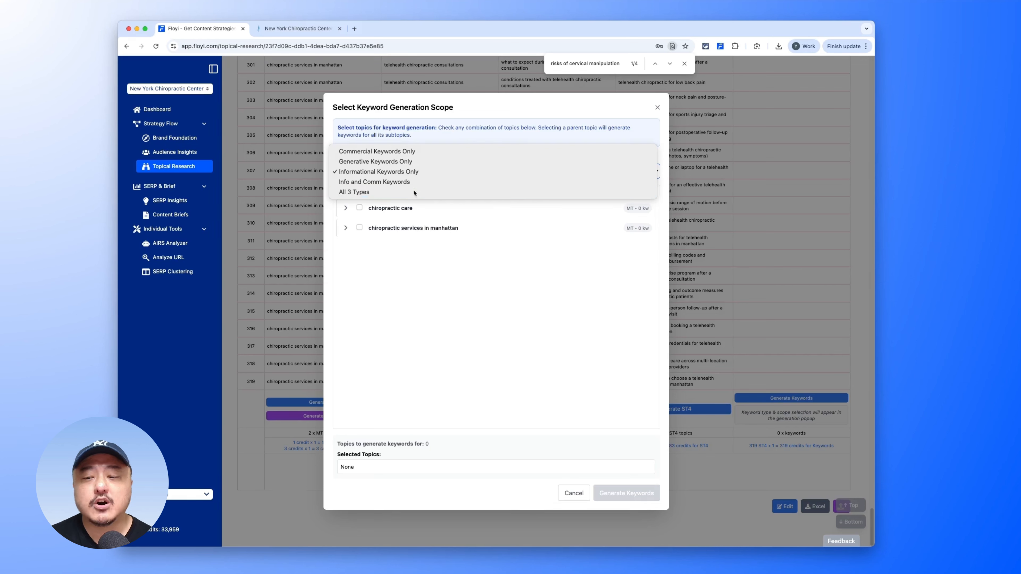
Select "spinal manipulation for low back pain" and "therapeutic exercise programs for low back pain" under the chiropractic treatment options for low back pain.
{"action": "left_click", "coordinate": [346, 208]}
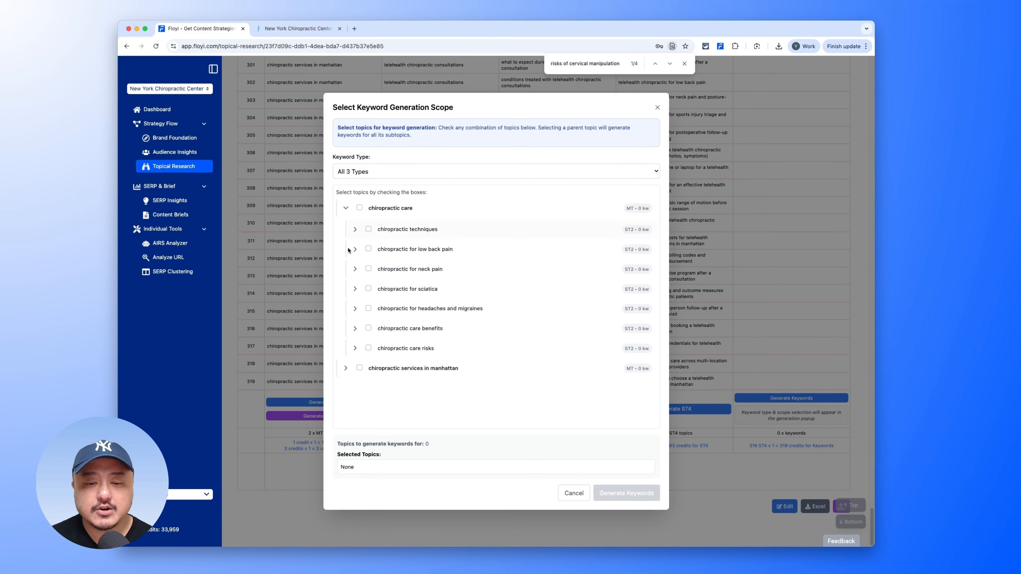
{"action": "left_click", "coordinate": [354, 230]}
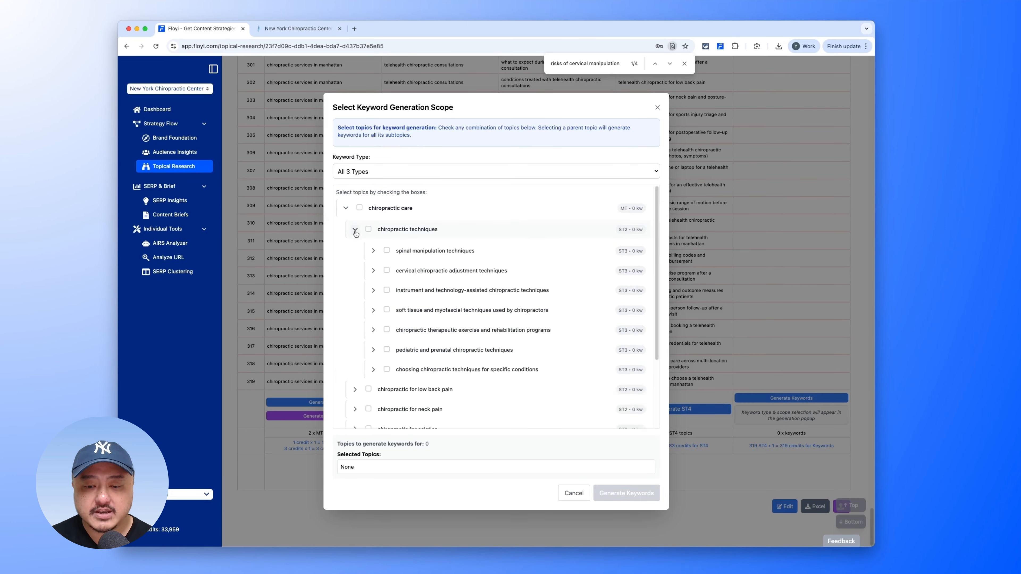
{"action": "left_click", "coordinate": [355, 389]}
{"action": "scroll", "coordinate": [420, 319], "scroll_direction": "down", "scroll_amount": 3}
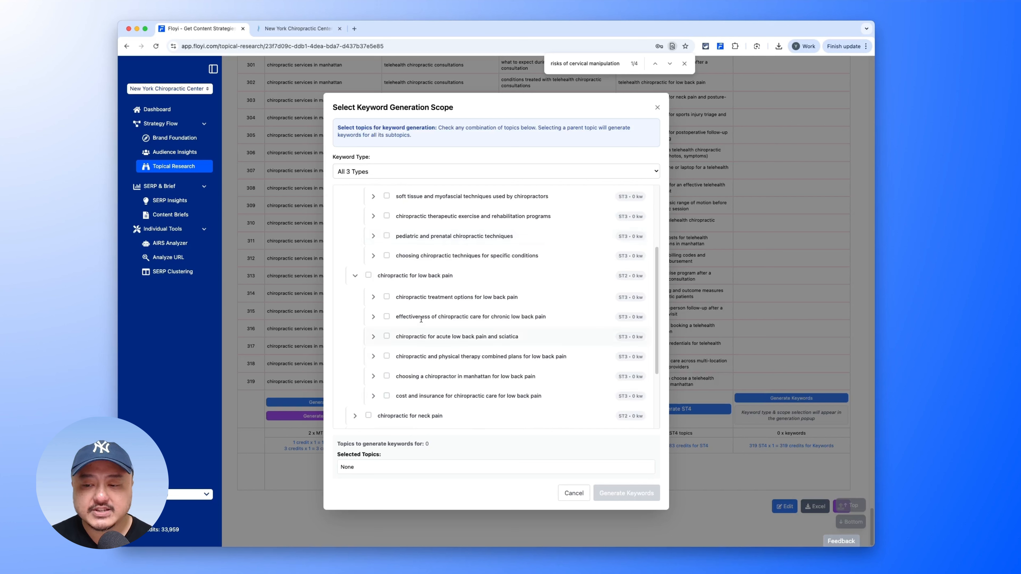
{"action": "left_click", "coordinate": [373, 297]}
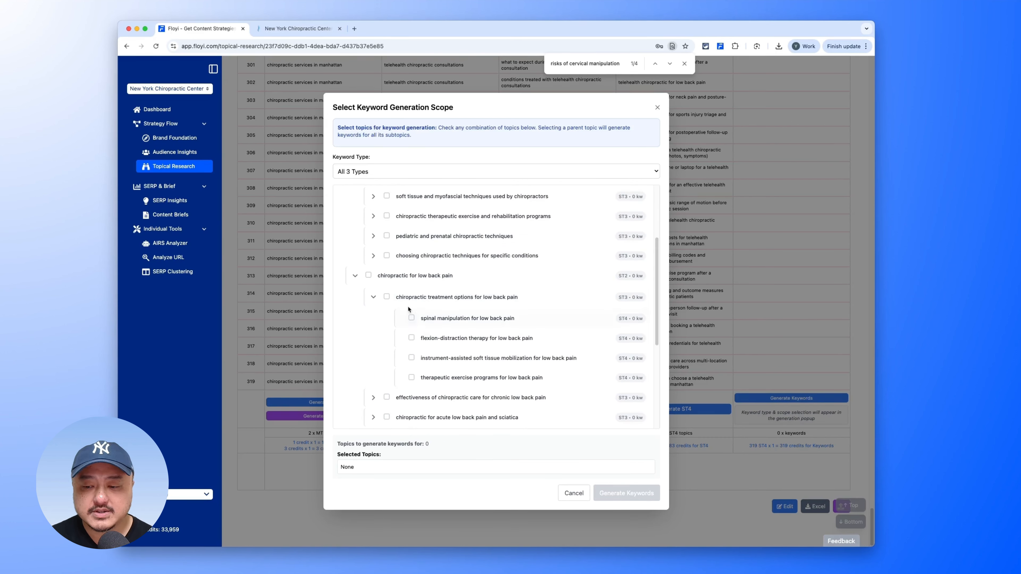
{"action": "left_click", "coordinate": [410, 317]}
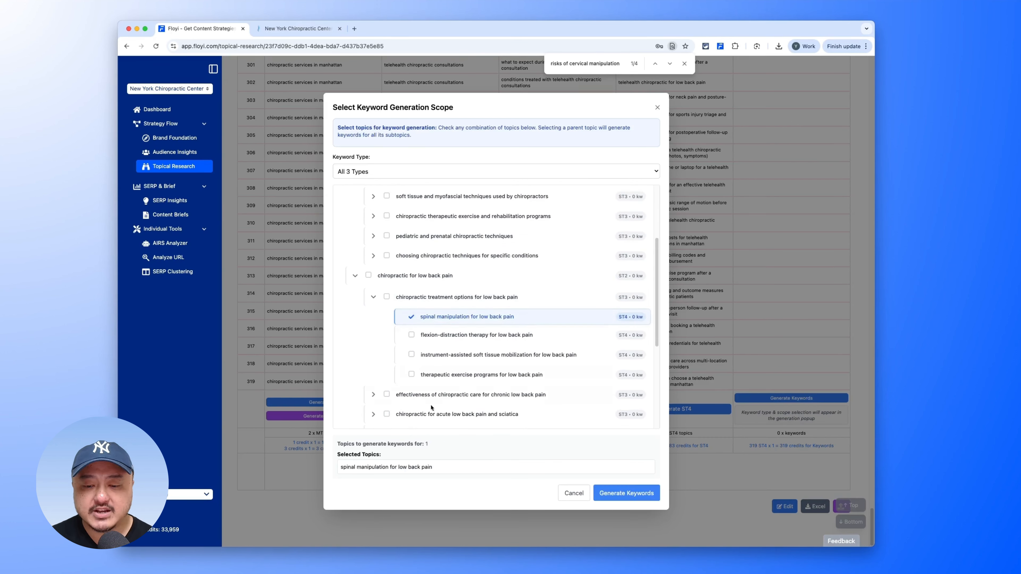
{"action": "left_click", "coordinate": [411, 374]}
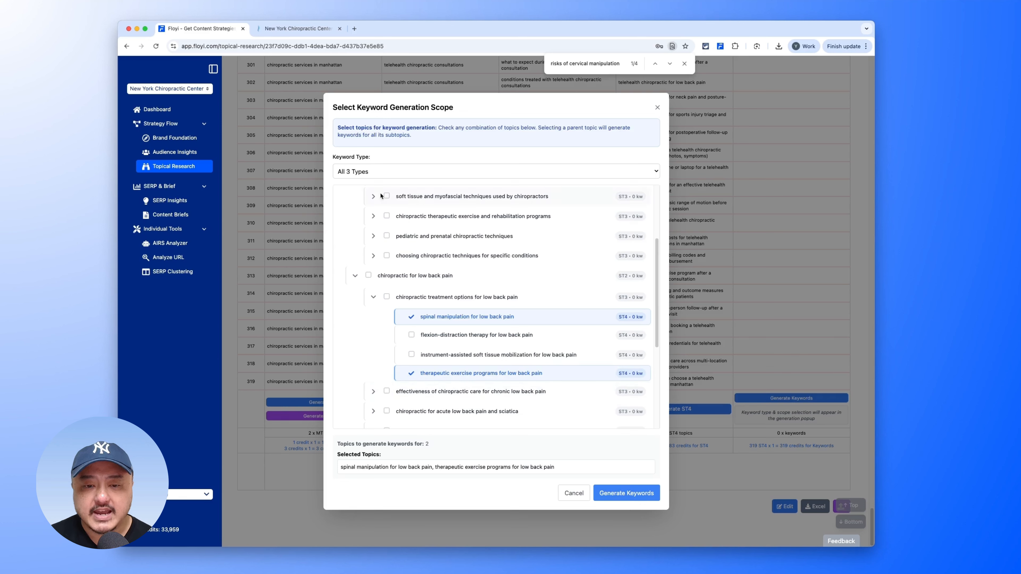
Generate all three types of keywords for the two selected low back pain topics.
{"action": "left_click", "coordinate": [378, 172]}
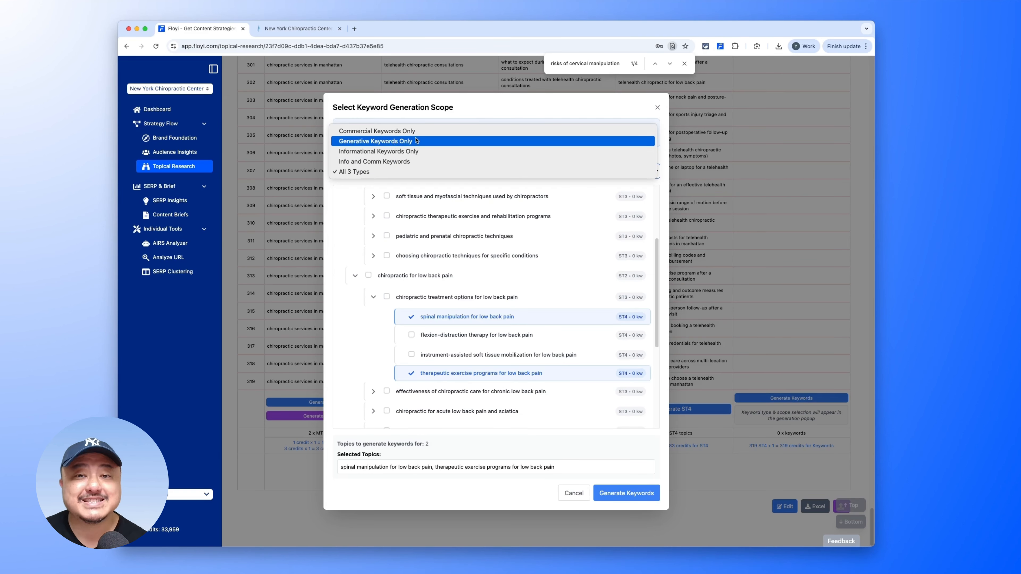
{"action": "left_click", "coordinate": [608, 494]}
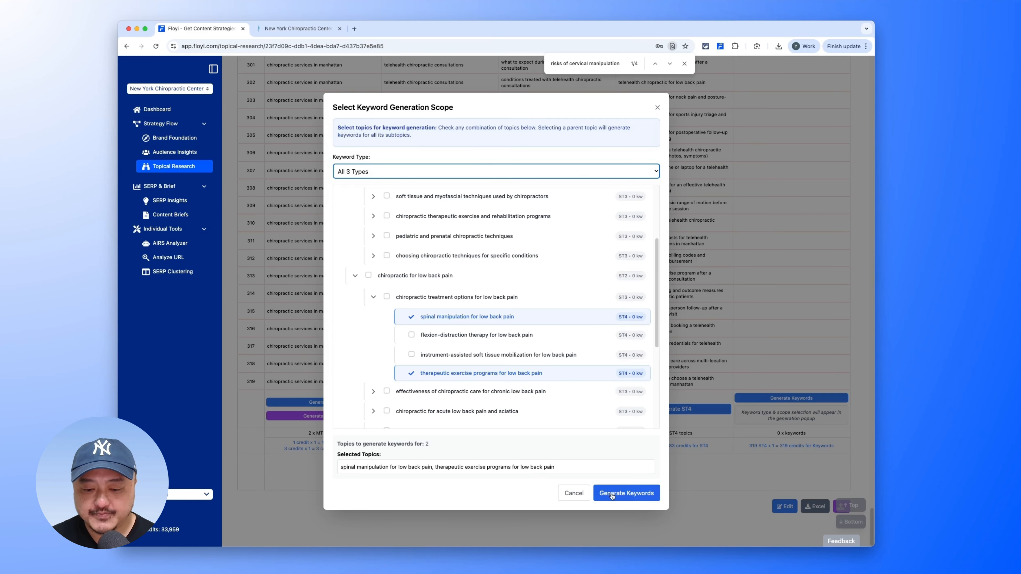
{"action": "left_click", "coordinate": [612, 494]}
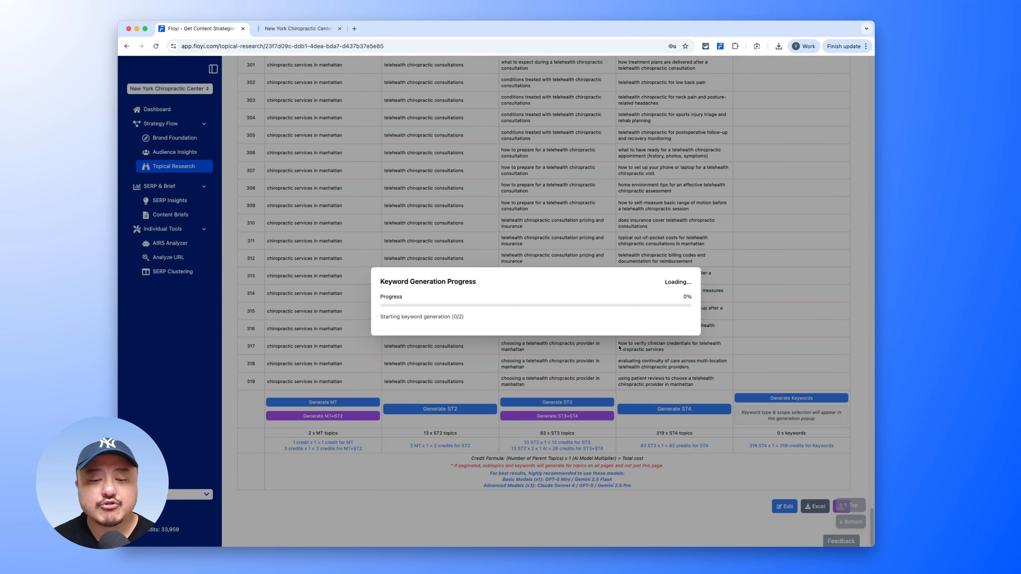
{"action": "left_click_drag", "start_coordinate": [380, 317], "coordinate": [465, 316]}
{"action": "left_click", "coordinate": [503, 316]}
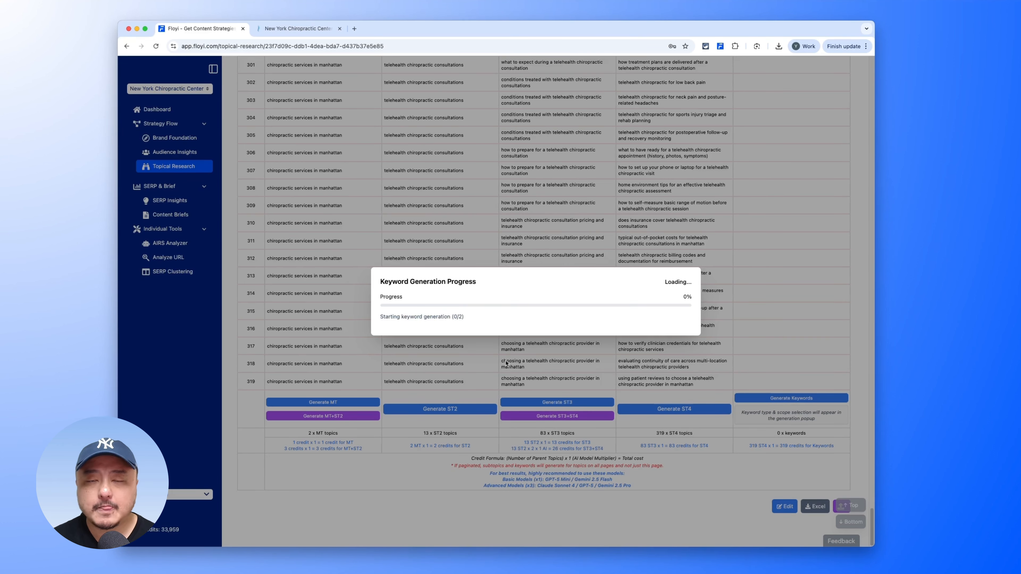
Examine the generated keywords in the outline rows for spinal manipulation and therapeutic exercise programs for low back pain.
{"action": "scroll", "coordinate": [736, 329], "scroll_direction": "up", "scroll_amount": 10}
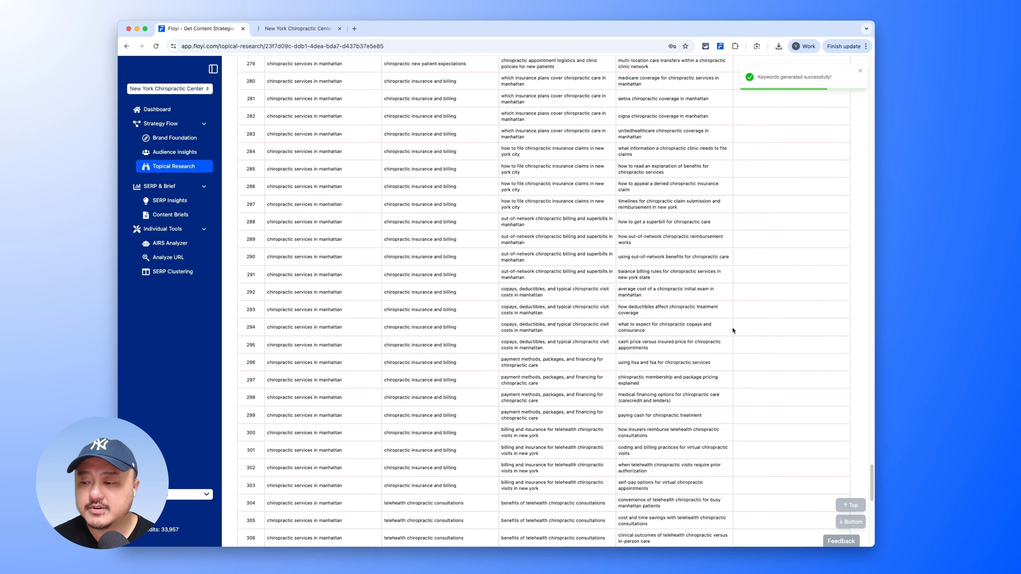
{"action": "left_click", "coordinate": [938, 411]}
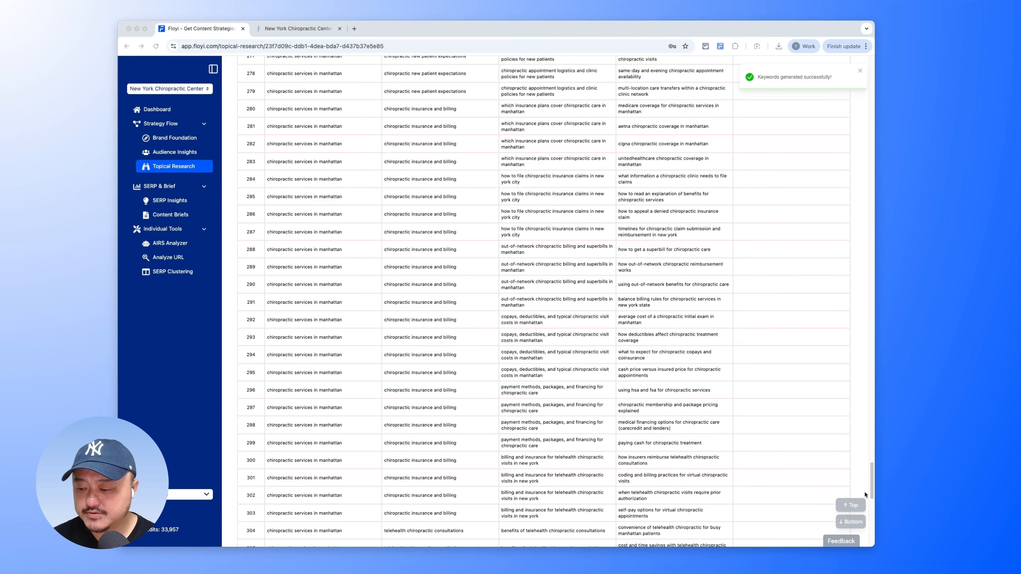
{"action": "left_click", "coordinate": [850, 505]}
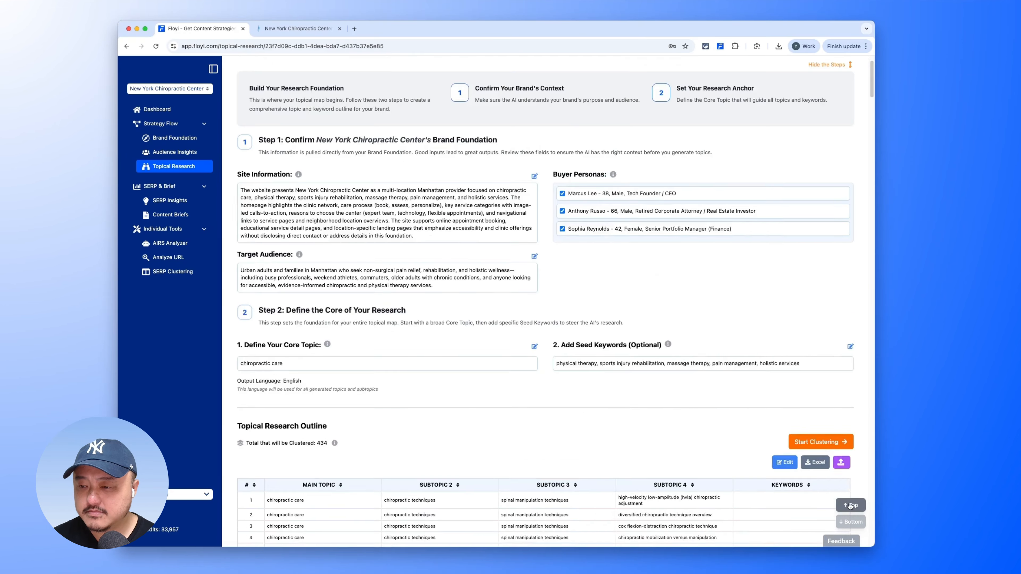
{"action": "scroll", "coordinate": [810, 430], "scroll_direction": "down", "scroll_amount": 5}
{"action": "scroll", "coordinate": [810, 430], "scroll_direction": "down", "scroll_amount": 10}
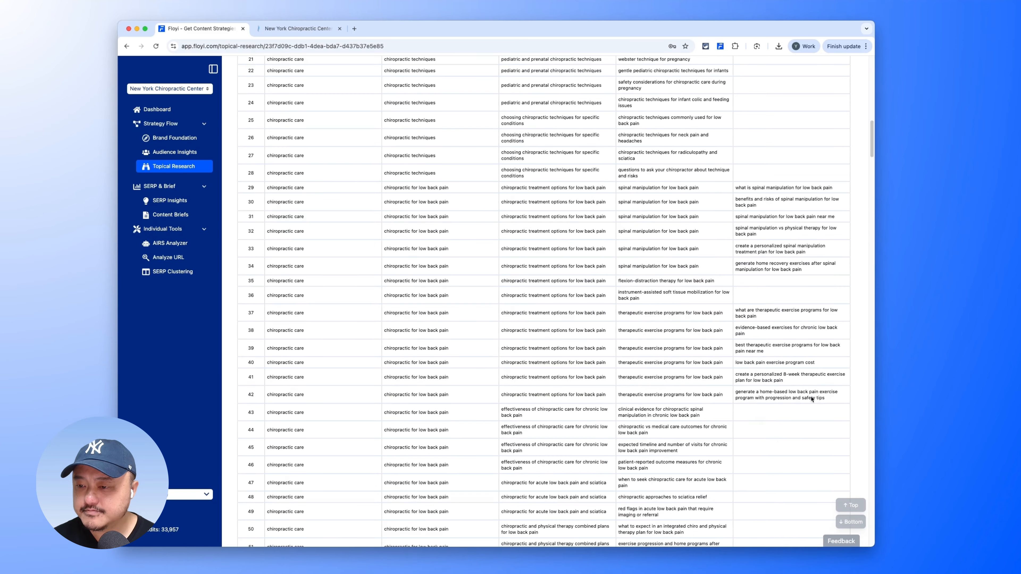
{"action": "triple_click", "coordinate": [641, 186]}
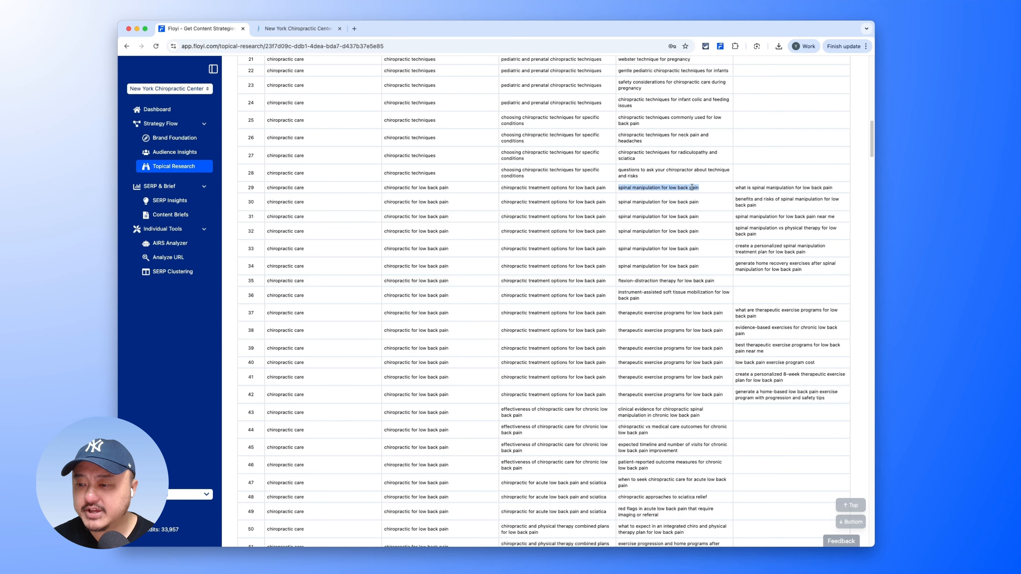
{"action": "left_click_drag", "start_coordinate": [735, 187], "coordinate": [795, 260]}
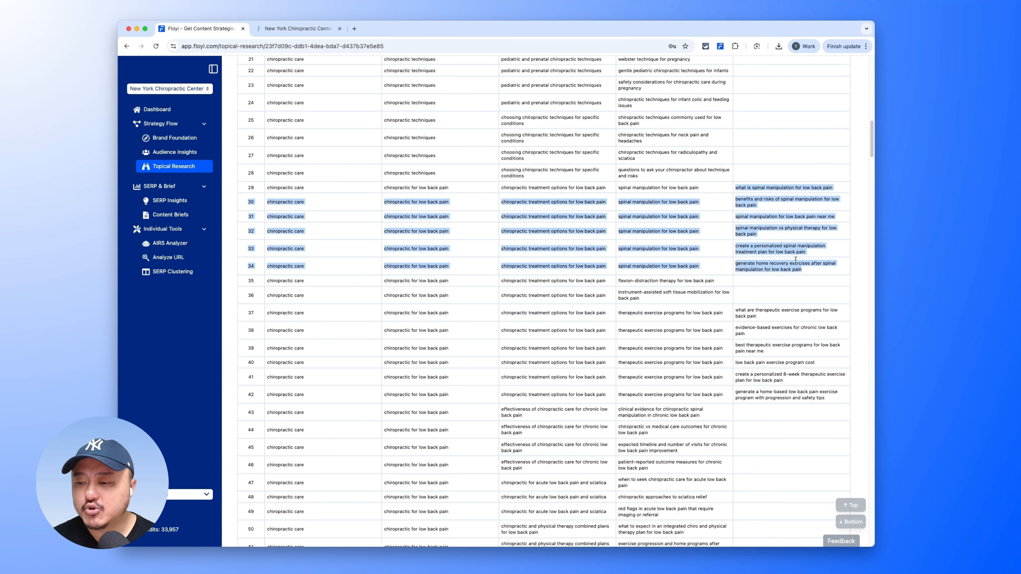
{"action": "left_click", "coordinate": [755, 158]}
{"action": "left_click_drag", "start_coordinate": [768, 199], "coordinate": [794, 200]}
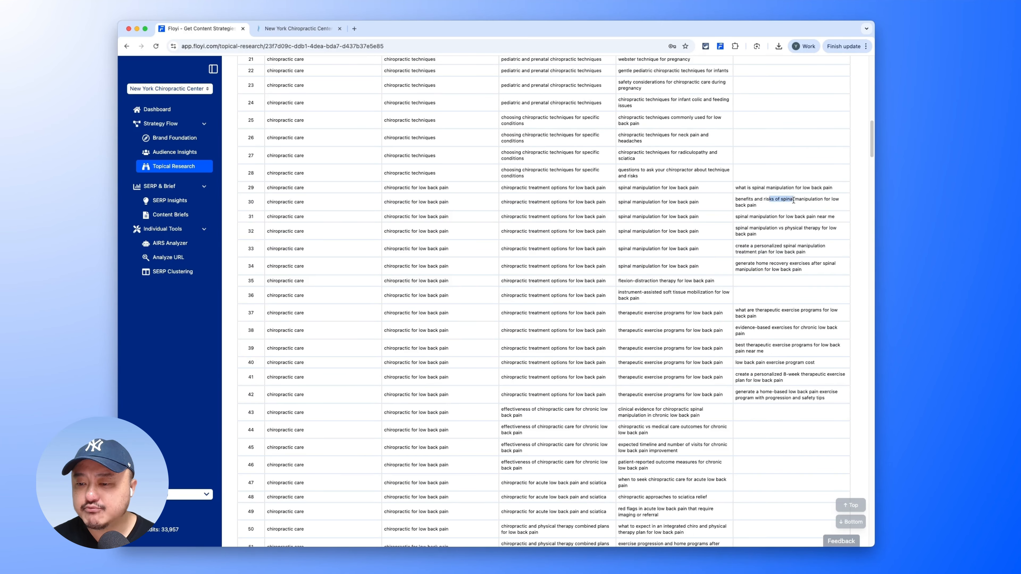
{"action": "double_click", "coordinate": [645, 202]}
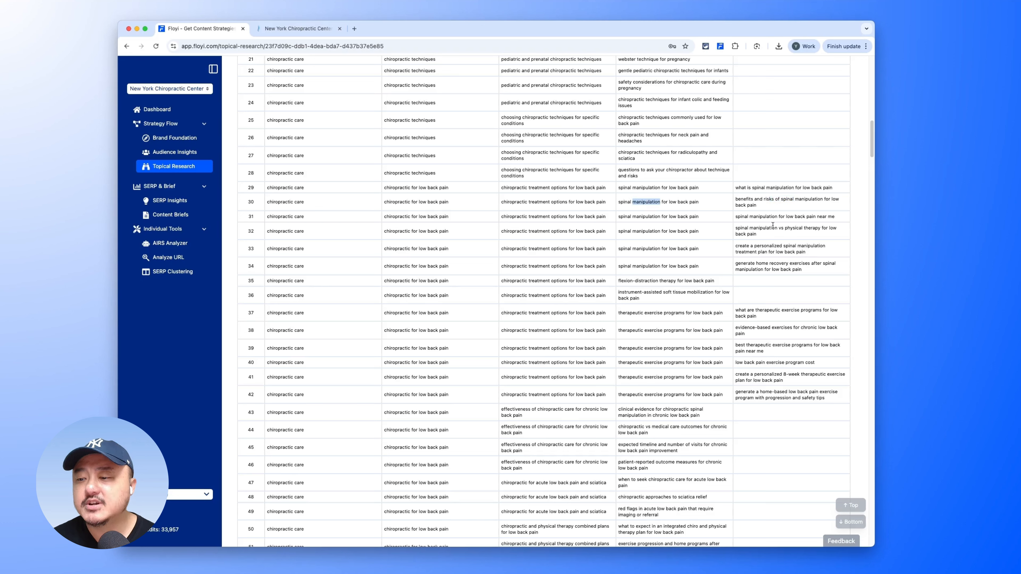
{"action": "left_click_drag", "start_coordinate": [809, 229], "coordinate": [802, 250]}
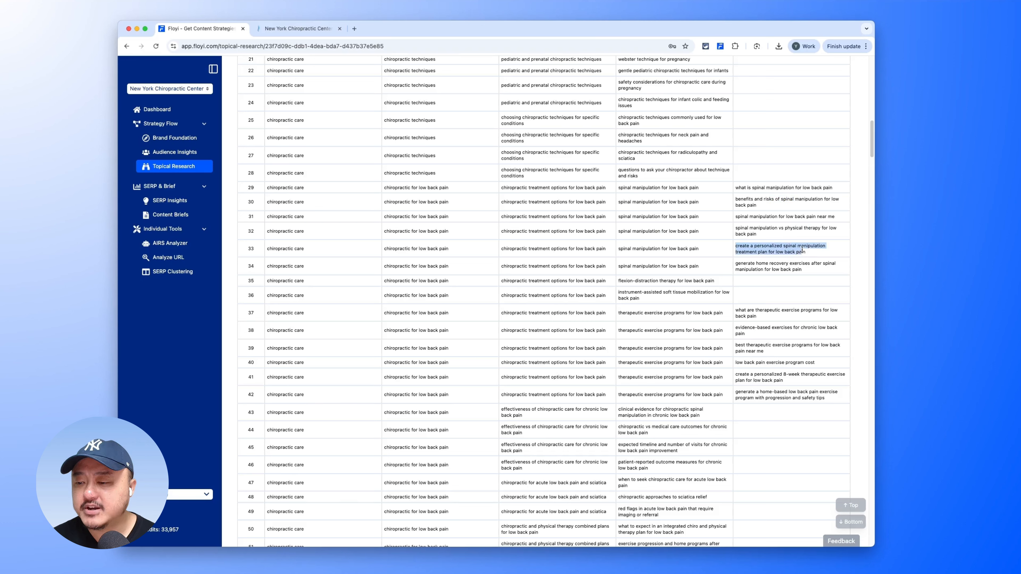
{"action": "double_click", "coordinate": [744, 244]}
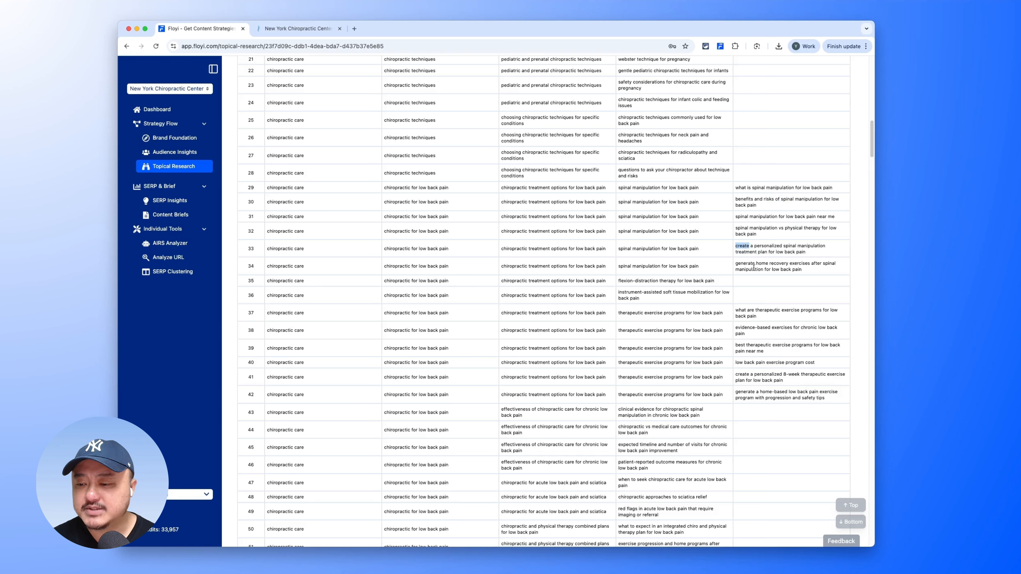
{"action": "triple_click", "coordinate": [750, 363]}
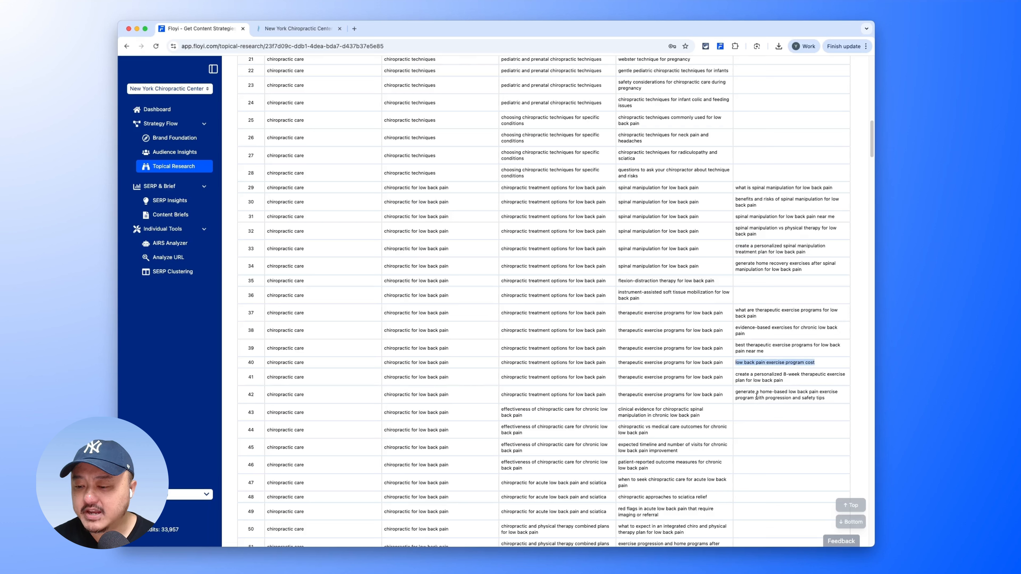
{"action": "triple_click", "coordinate": [758, 380]}
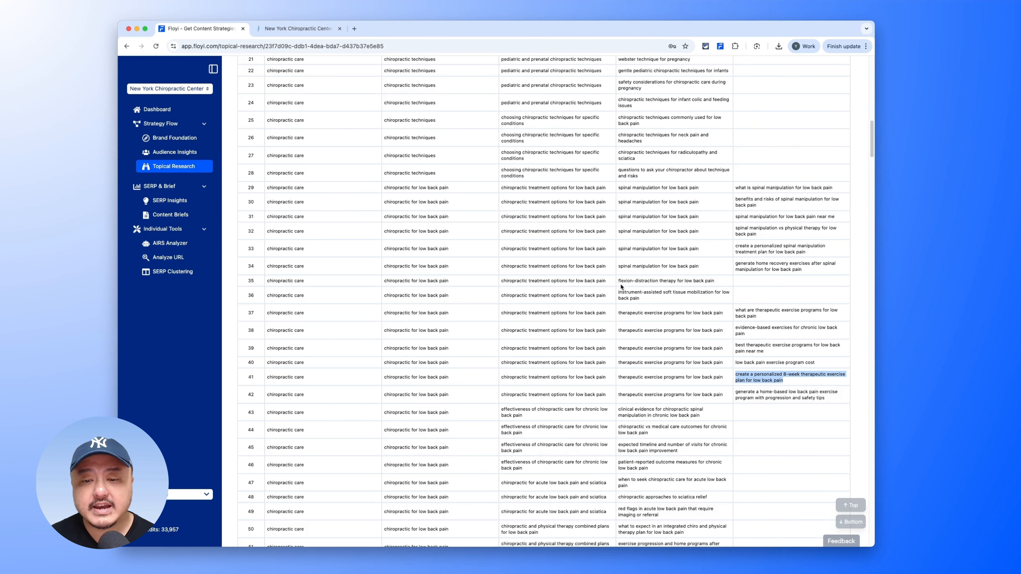
Start clustering the topical research outline and confirm moving on to the clustering stage.
{"action": "scroll", "coordinate": [626, 431], "scroll_direction": "up", "scroll_amount": 14}
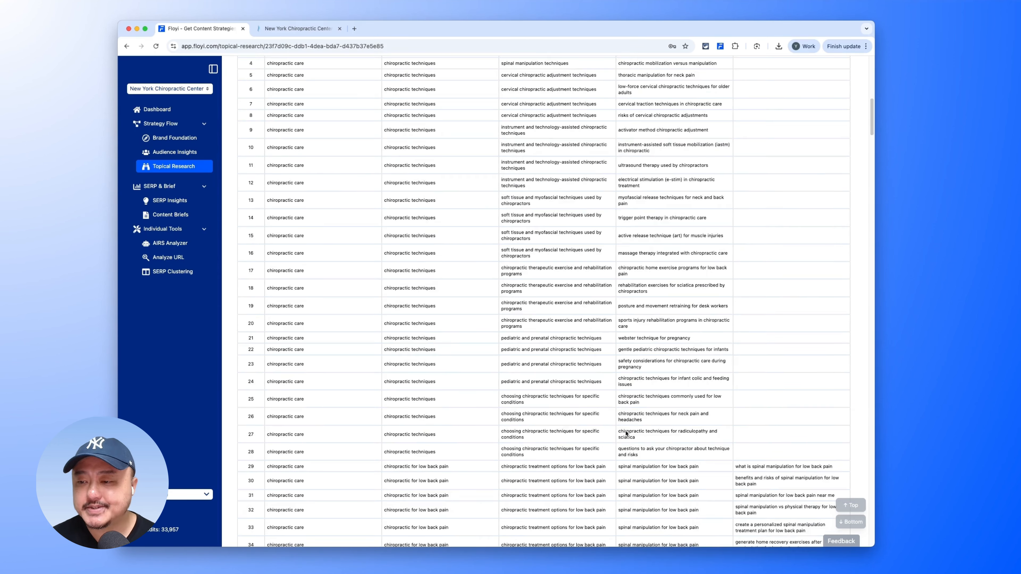
{"action": "scroll", "coordinate": [625, 432], "scroll_direction": "down", "scroll_amount": 6}
{"action": "scroll", "coordinate": [625, 432], "scroll_direction": "up", "scroll_amount": 7}
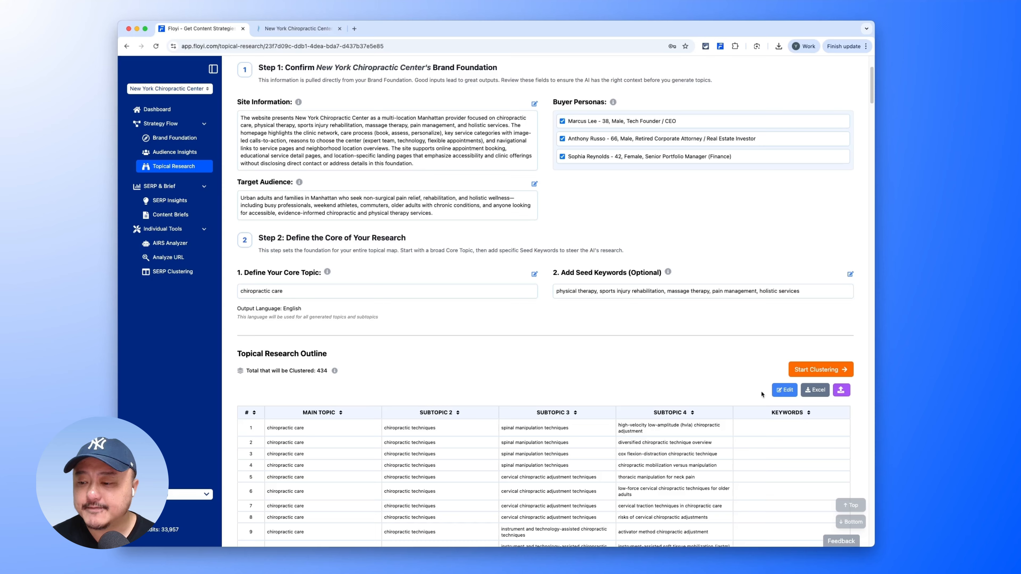
{"action": "left_click", "coordinate": [837, 370]}
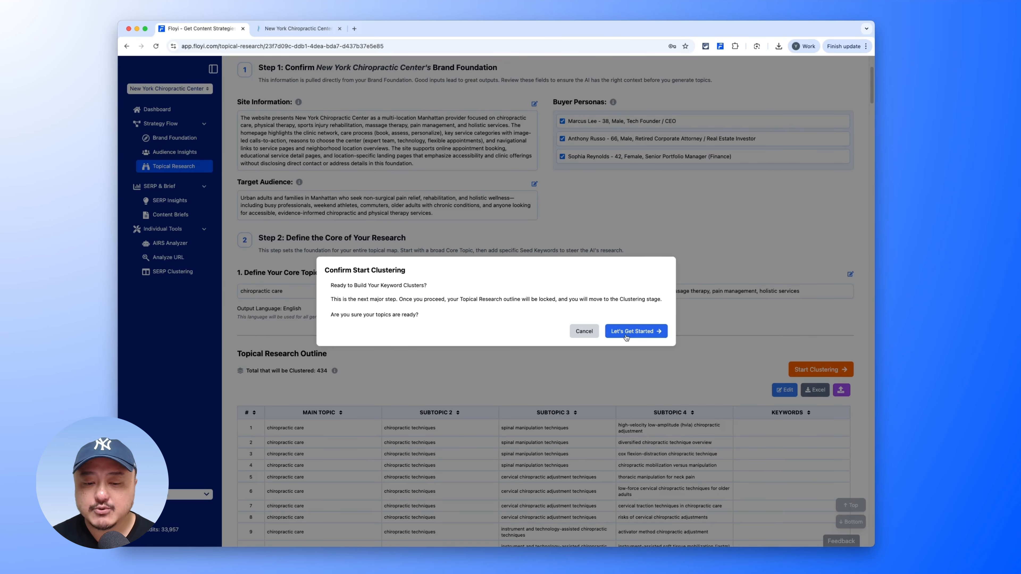
{"action": "left_click", "coordinate": [651, 332]}
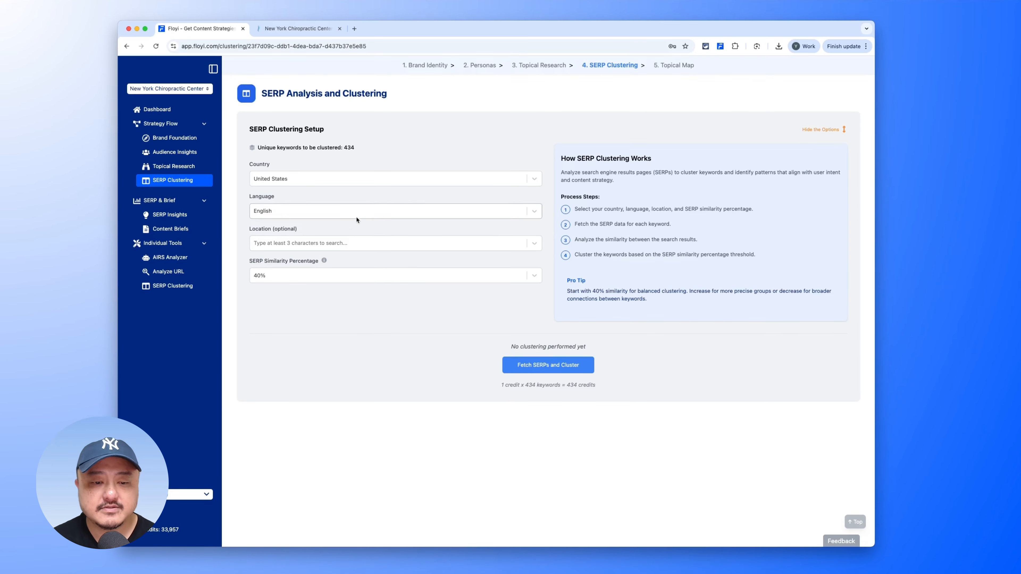
Set the SERP clustering location to New York,New York,United States.
{"action": "left_click", "coordinate": [293, 243]}
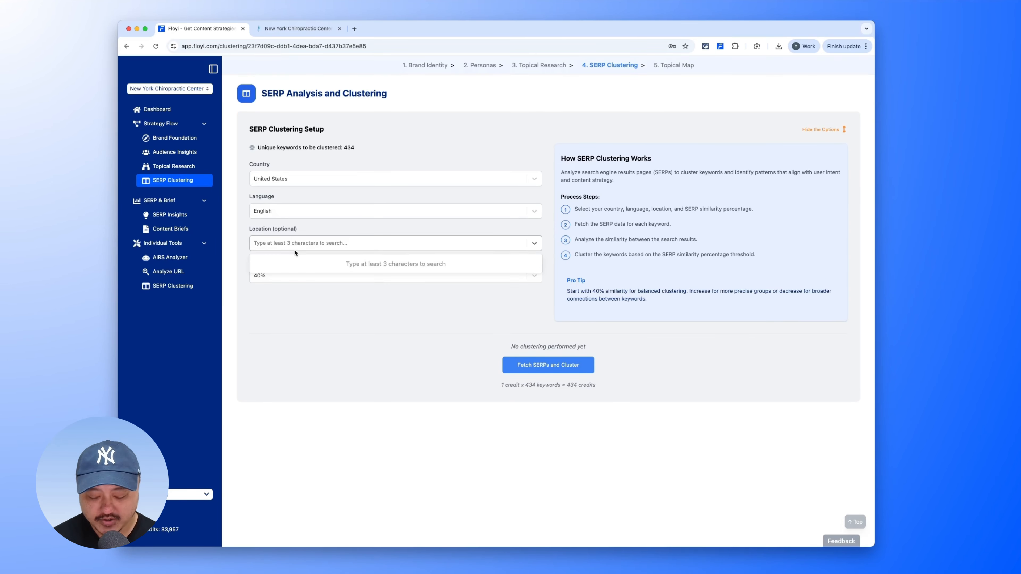
{"action": "type", "text": "new "}
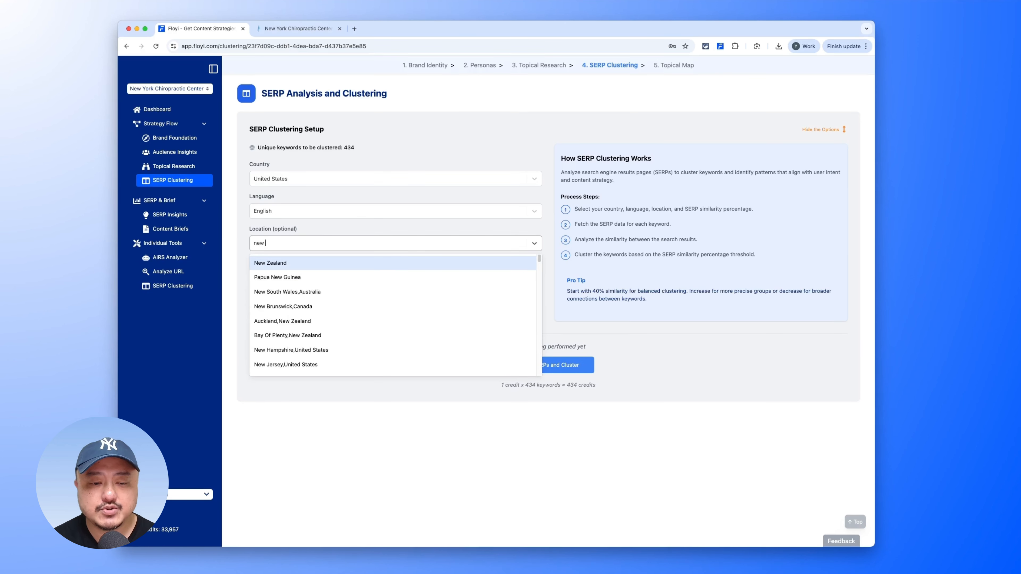
{"action": "type", "text": "york,new"}
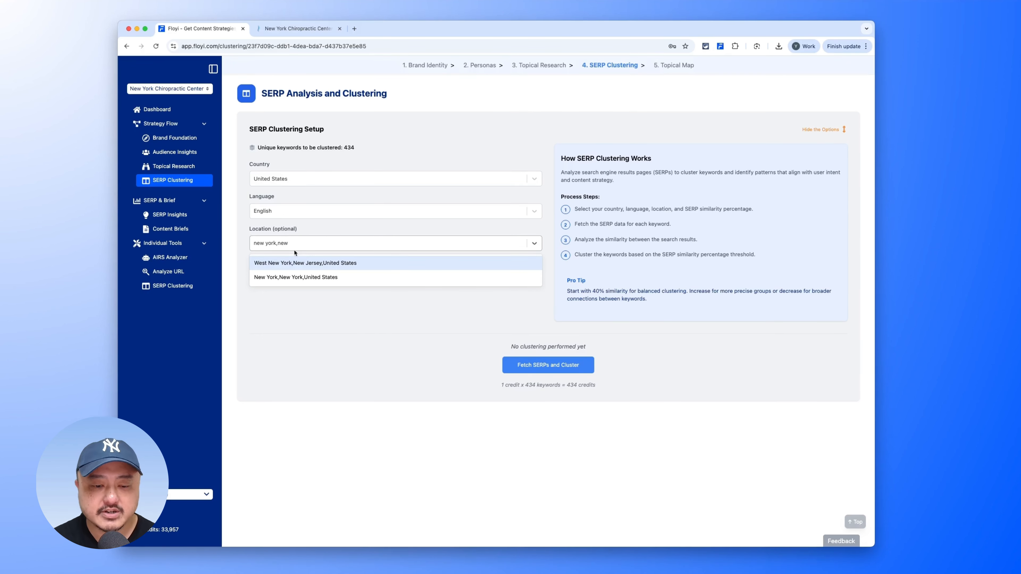
{"action": "left_click", "coordinate": [281, 276]}
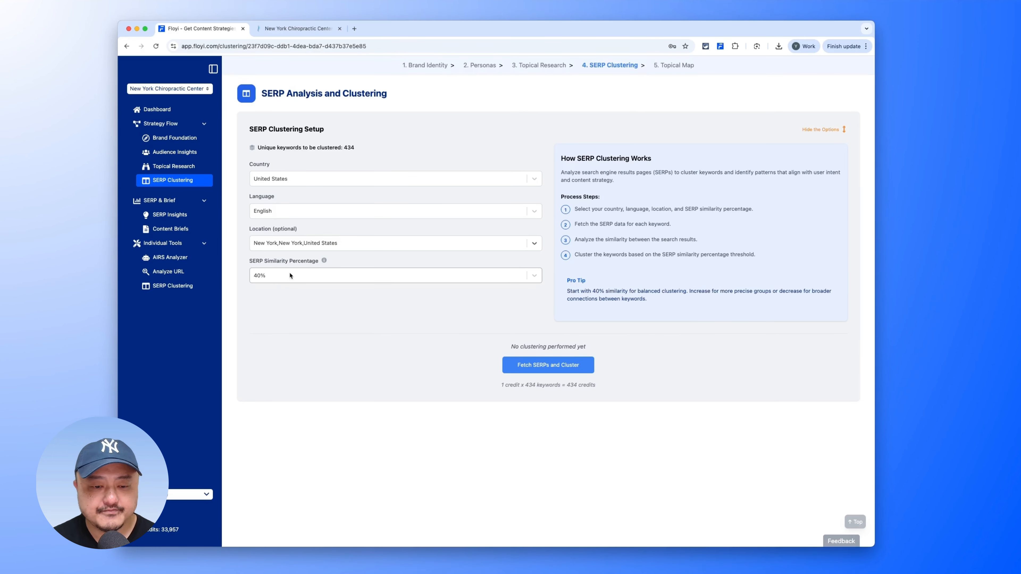
Set the SERP similarity percentage to 30% and fetch the SERPs to cluster the keywords.
{"action": "left_click", "coordinate": [288, 274]}
{"action": "left_click", "coordinate": [318, 310]}
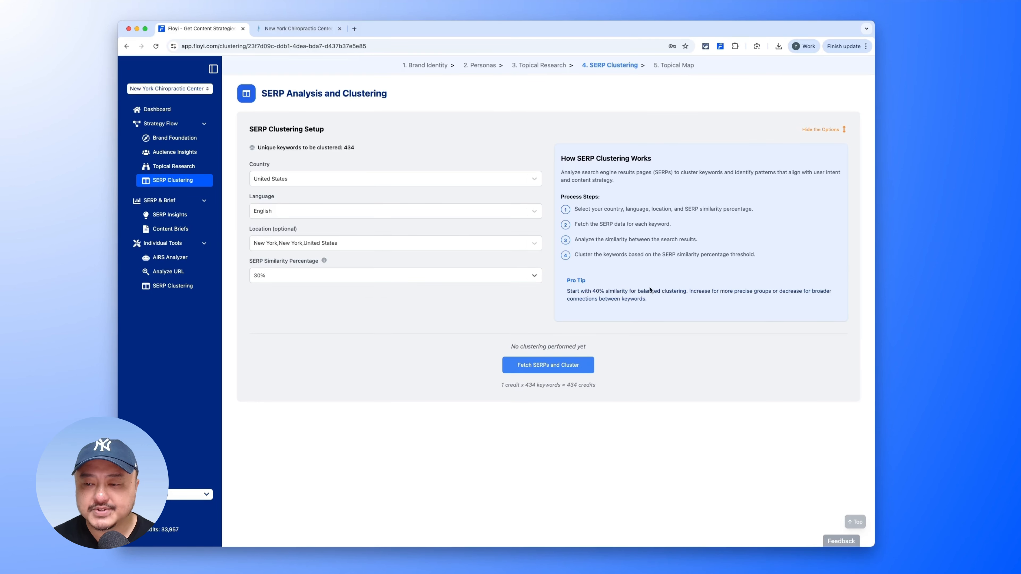
{"action": "left_click", "coordinate": [546, 368]}
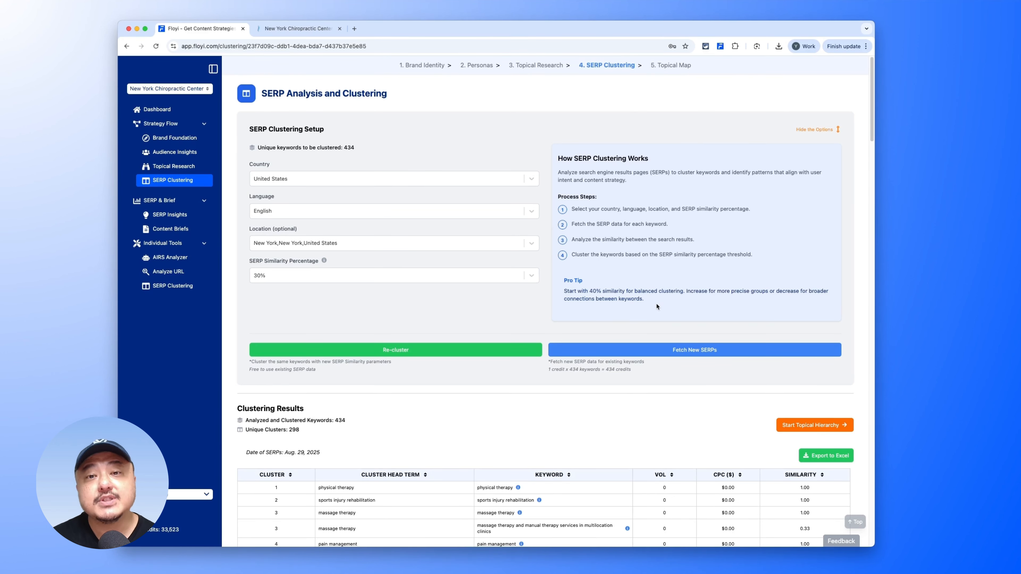
Examine the clustering results, including the keyword and unique cluster totals and the cluster head terms with their keywords.
{"action": "scroll", "coordinate": [513, 347], "scroll_direction": "down", "scroll_amount": 5}
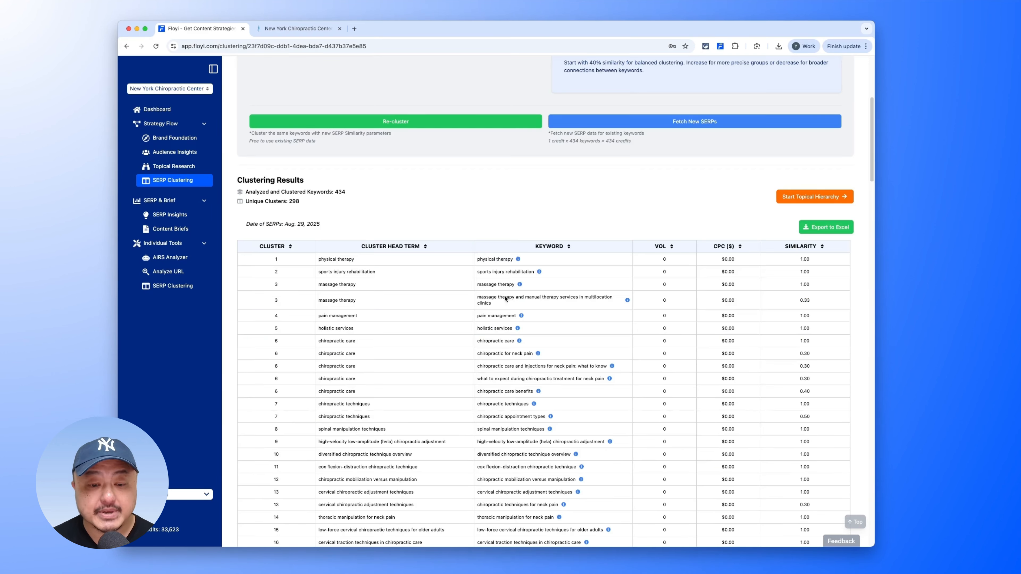
{"action": "scroll", "coordinate": [418, 270], "scroll_direction": "down", "scroll_amount": 1}
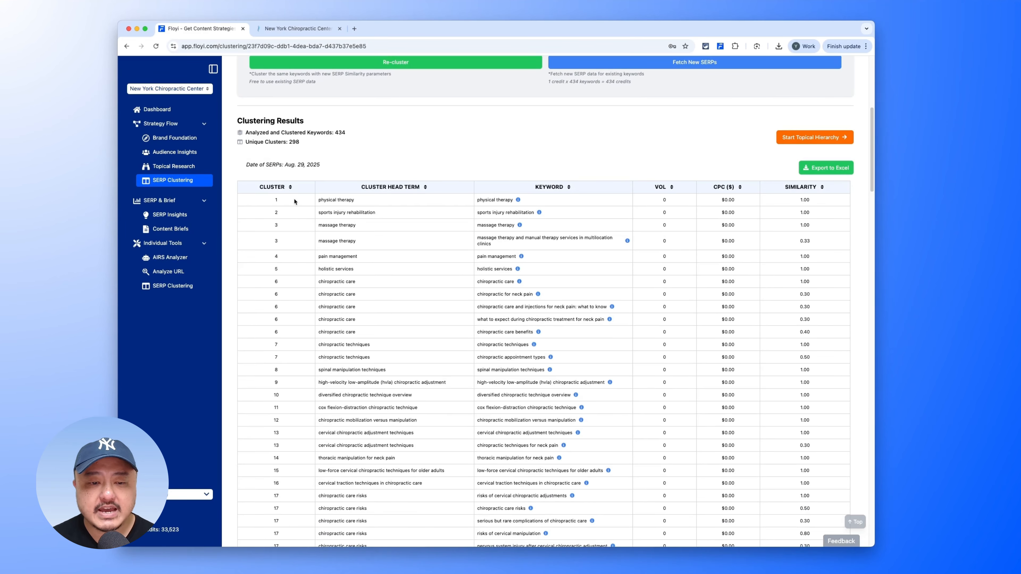
{"action": "double_click", "coordinate": [338, 161]}
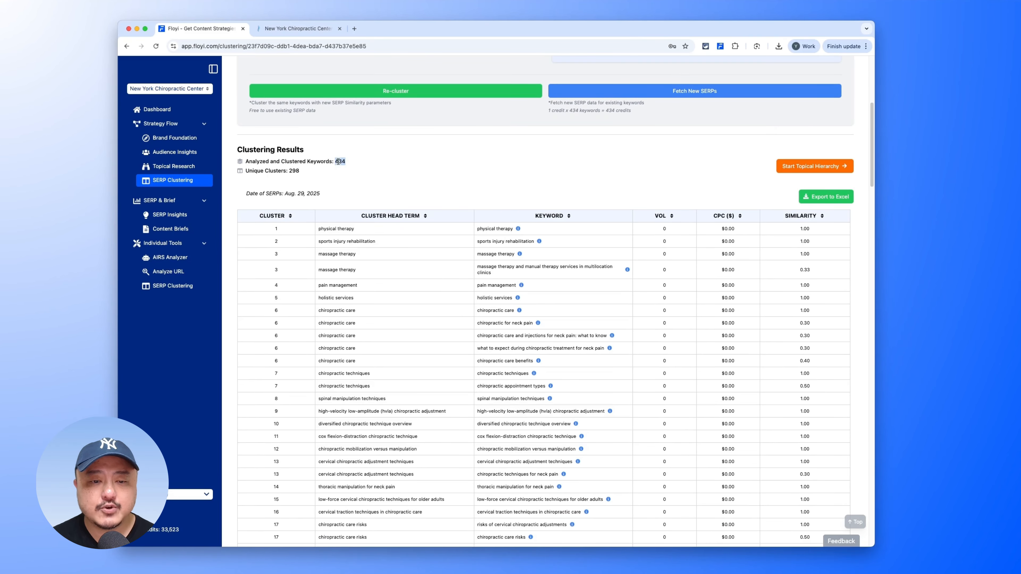
{"action": "double_click", "coordinate": [294, 171]}
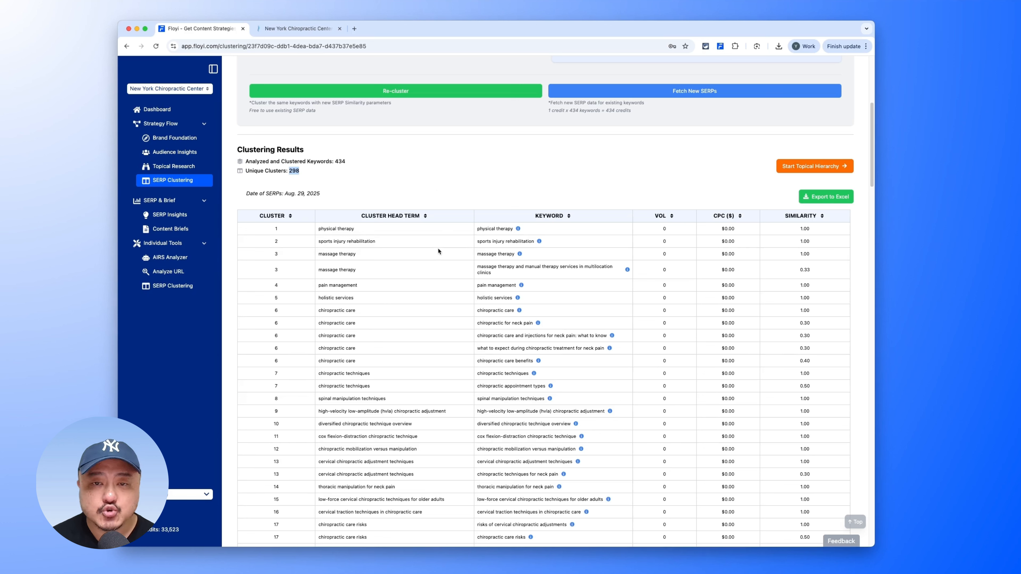
{"action": "scroll", "coordinate": [437, 254], "scroll_direction": "down", "scroll_amount": 3}
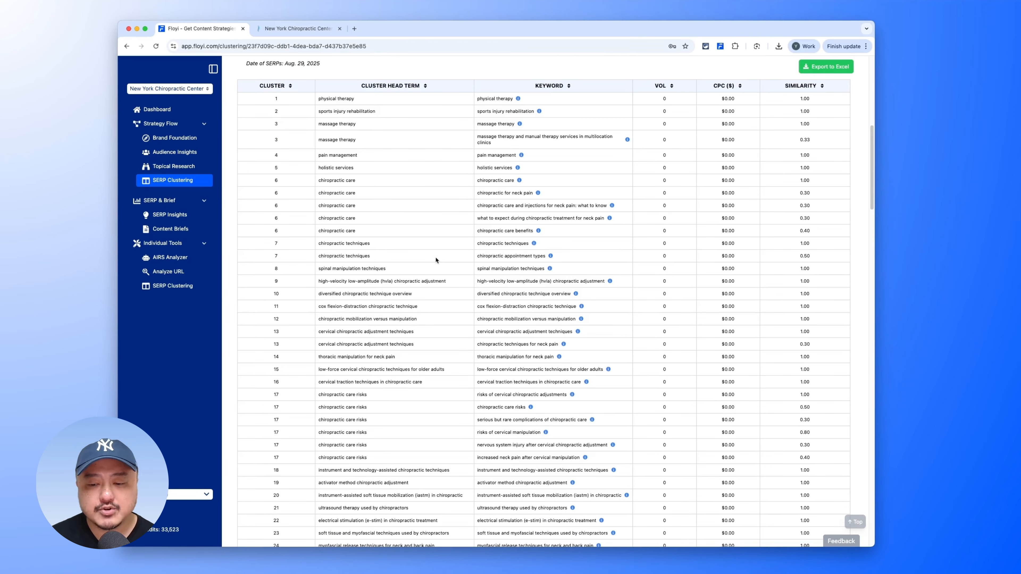
{"action": "scroll", "coordinate": [434, 260], "scroll_direction": "down", "scroll_amount": 1}
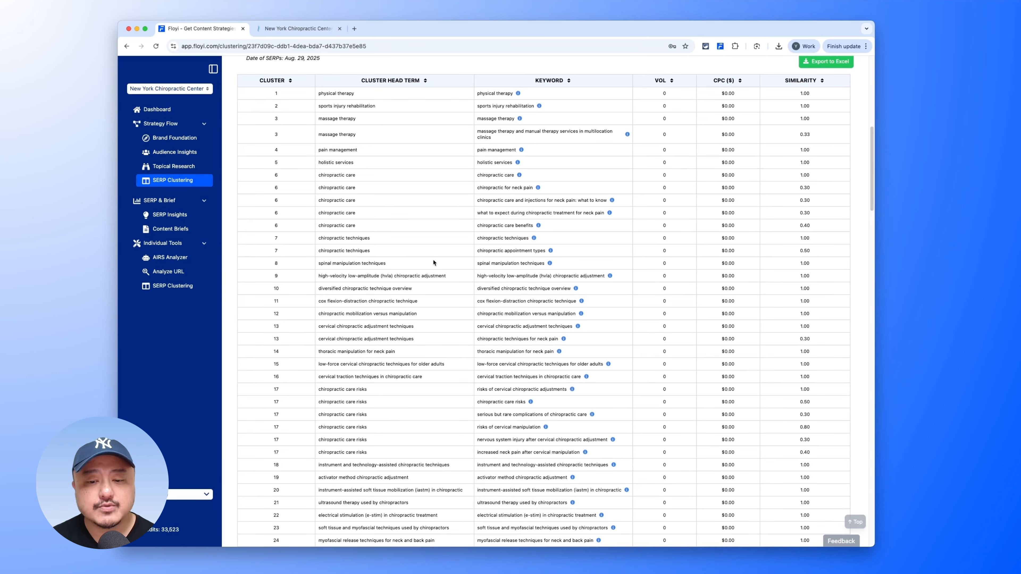
{"action": "triple_click", "coordinate": [369, 274]}
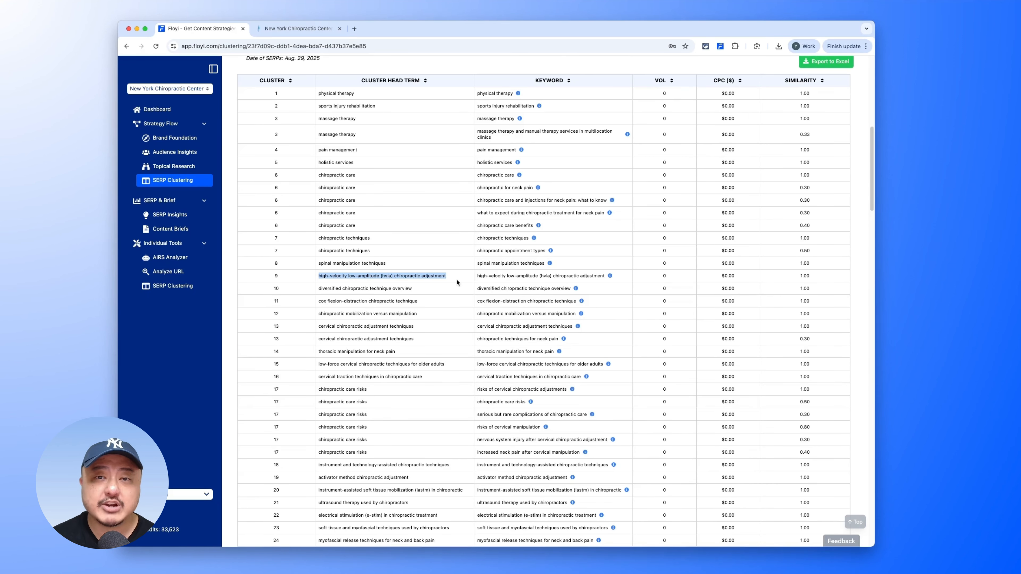
{"action": "scroll", "coordinate": [456, 282], "scroll_direction": "down", "scroll_amount": 20}
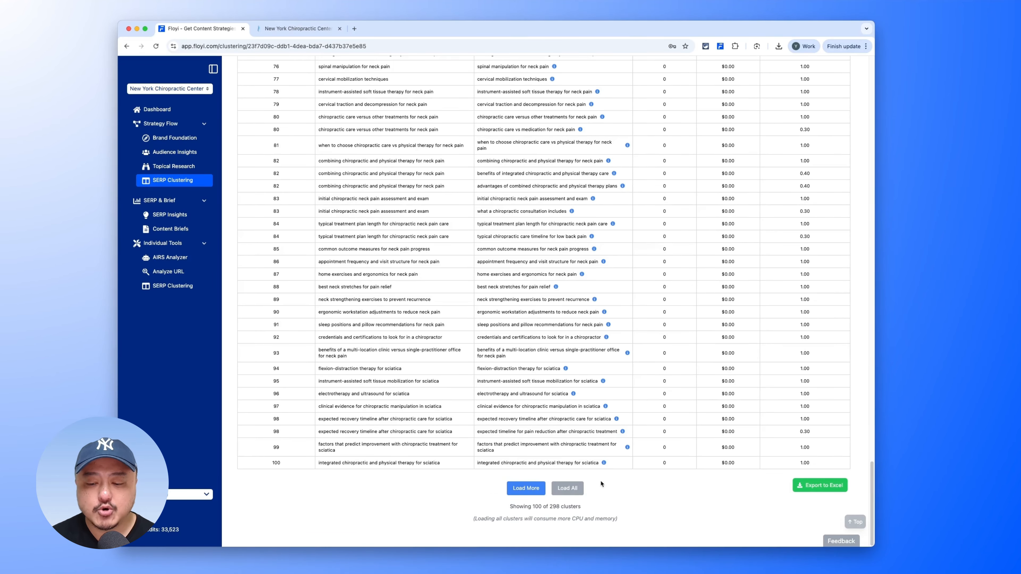
{"action": "scroll", "coordinate": [826, 225], "scroll_direction": "up", "scroll_amount": 20}
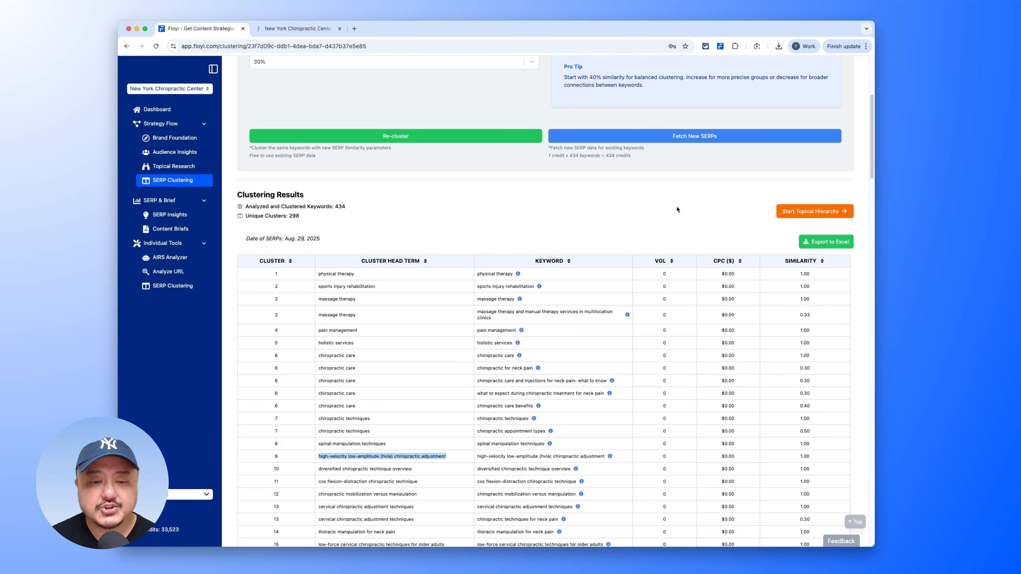
Compare the SERPs of "massage therapy and manual therapy services in multilocation clinics" with those of its cluster head term "massage therapy".
{"action": "double_click", "coordinate": [805, 315]}
{"action": "left_click", "coordinate": [627, 315]}
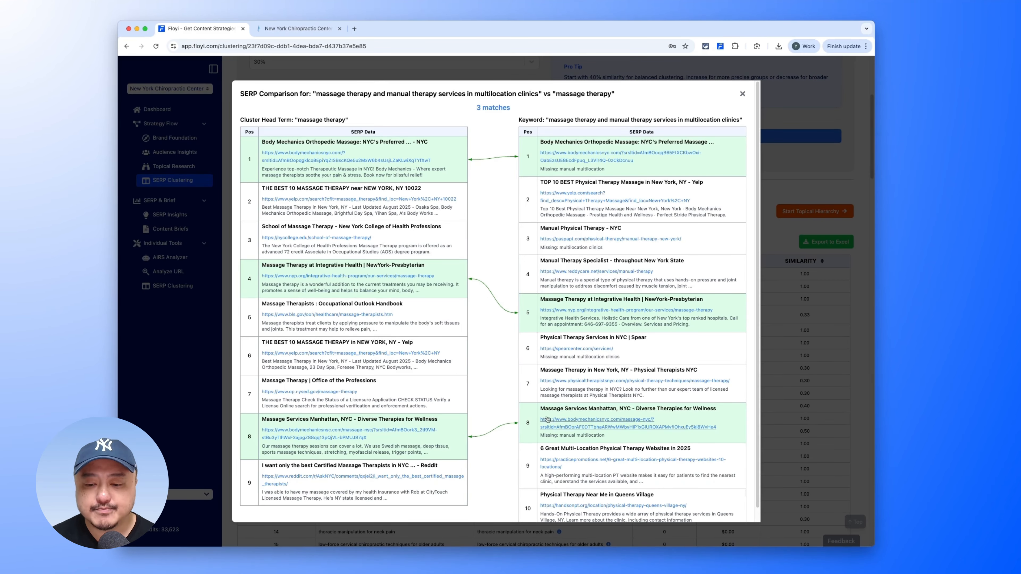
{"action": "left_click", "coordinate": [799, 354]}
Compare the SERPs of "chiropractic care benefits" with those of its cluster head term "chiropractic care", and close the comparison.
{"action": "scroll", "coordinate": [648, 334], "scroll_direction": "down", "scroll_amount": 2}
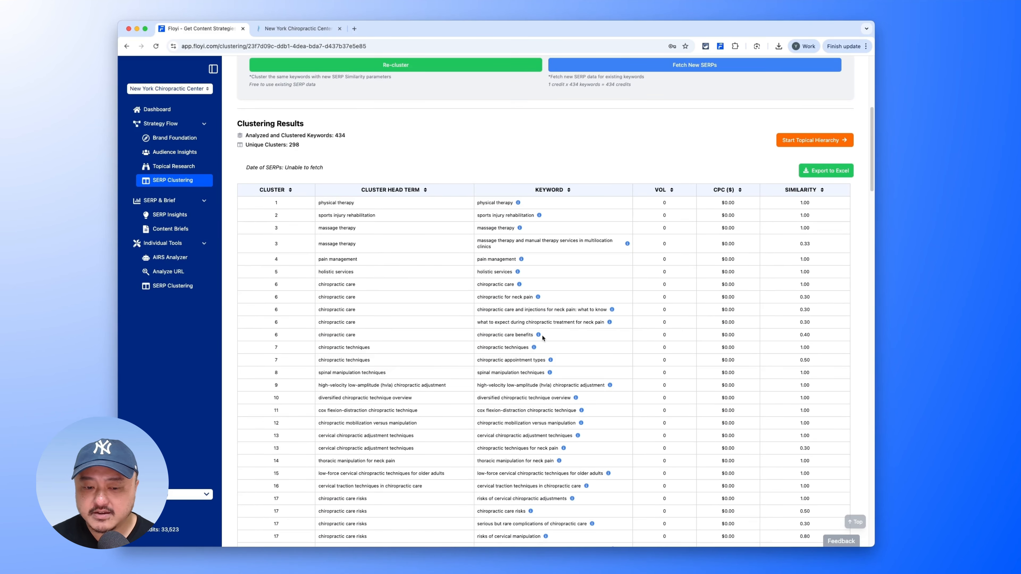
{"action": "left_click", "coordinate": [540, 335]}
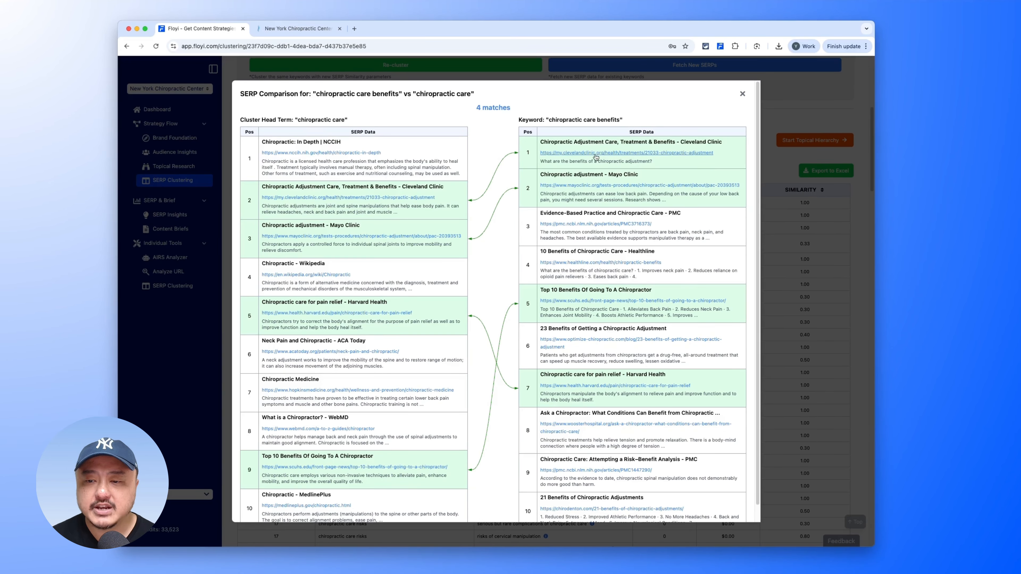
{"action": "left_click_drag", "start_coordinate": [557, 120], "coordinate": [614, 119]}
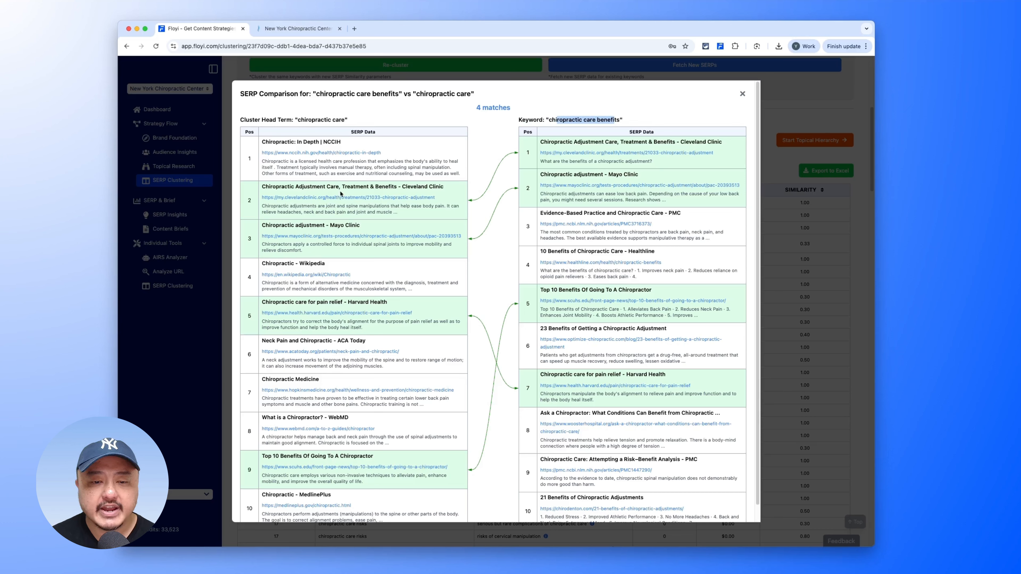
{"action": "left_click_drag", "start_coordinate": [315, 119], "coordinate": [356, 121]}
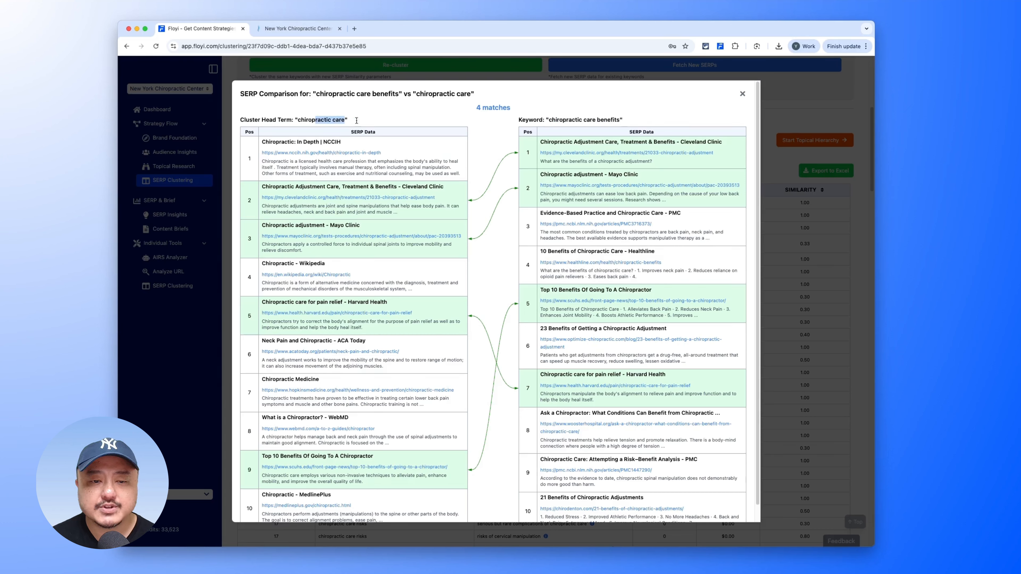
{"action": "left_click", "coordinate": [380, 124]}
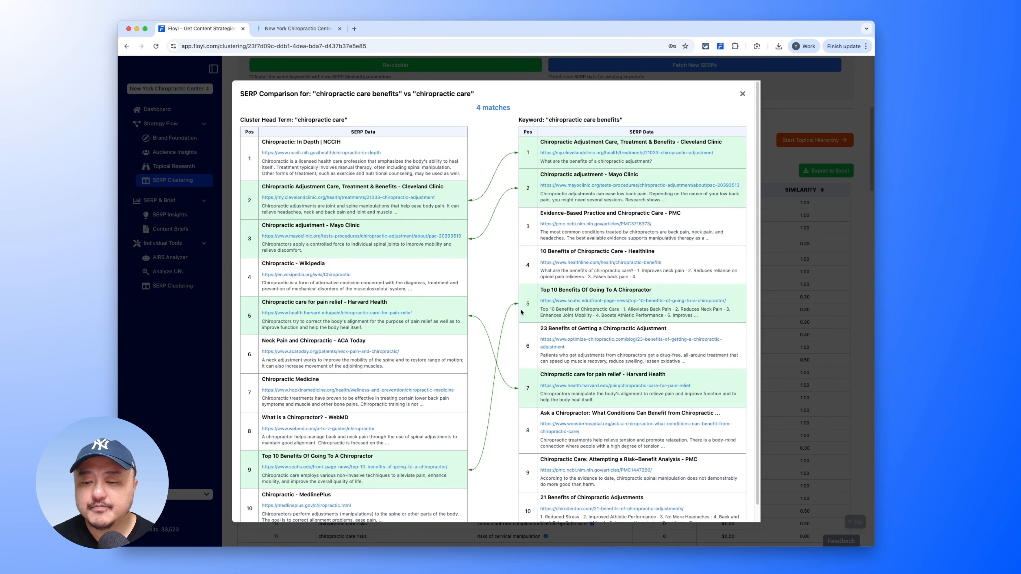
{"action": "left_click", "coordinate": [742, 93]}
Start the topical map stage from the clustering results, confirm it, and generate the topical hierarchy.
{"action": "left_click", "coordinate": [810, 141]}
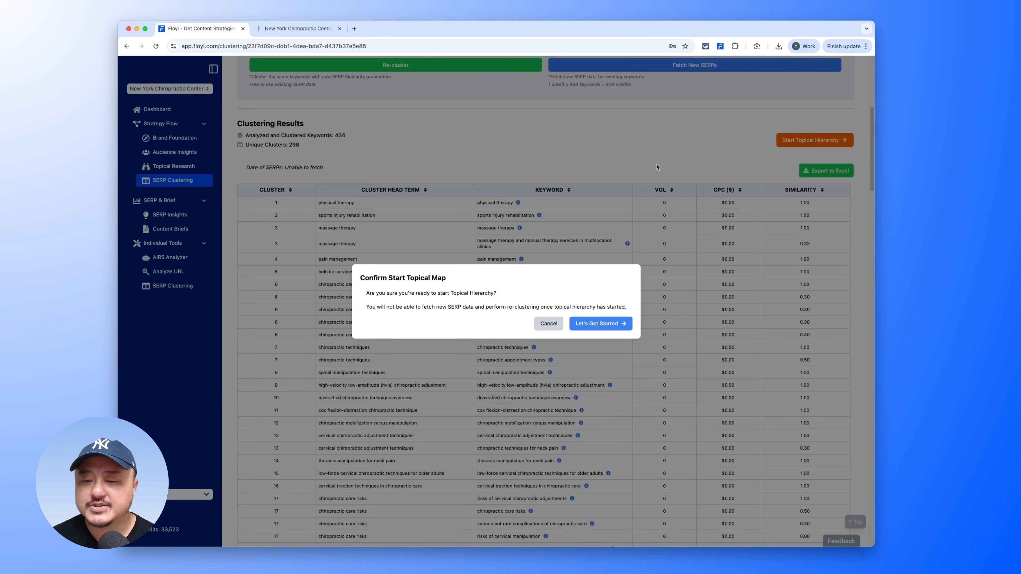
{"action": "left_click", "coordinate": [603, 330]}
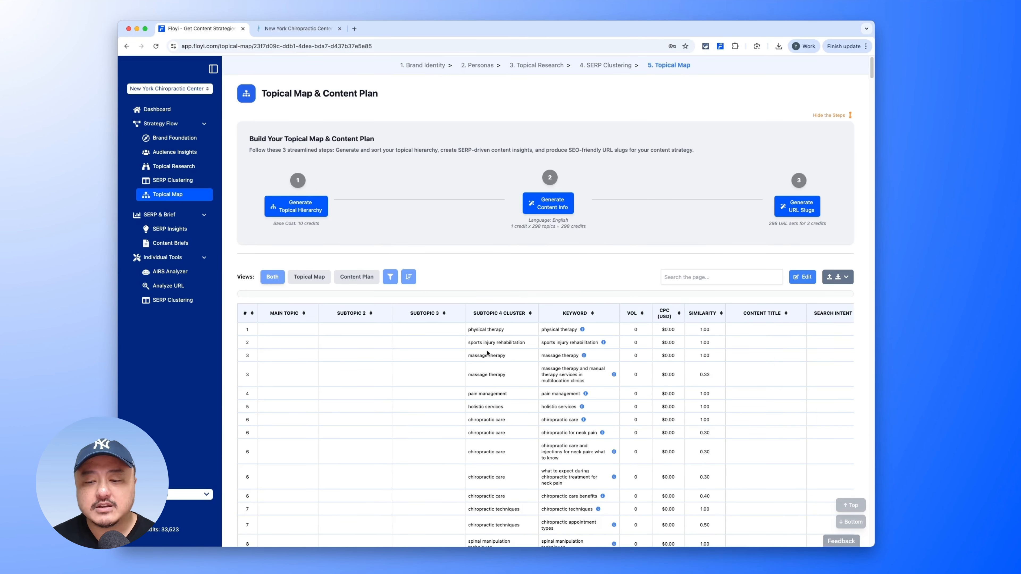
{"action": "scroll", "coordinate": [487, 353], "scroll_direction": "down", "scroll_amount": 3}
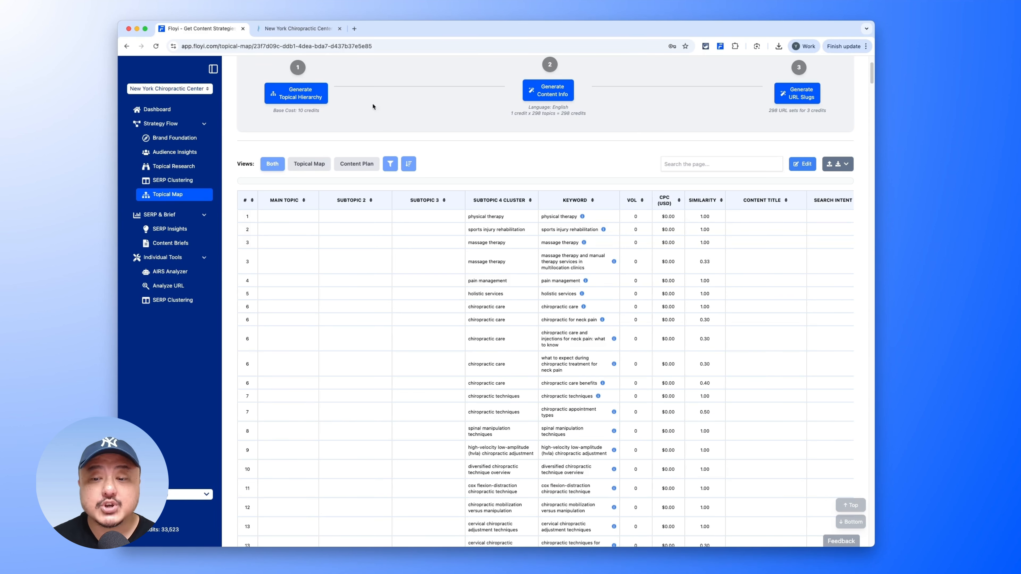
{"action": "scroll", "coordinate": [304, 192], "scroll_direction": "up", "scroll_amount": 3}
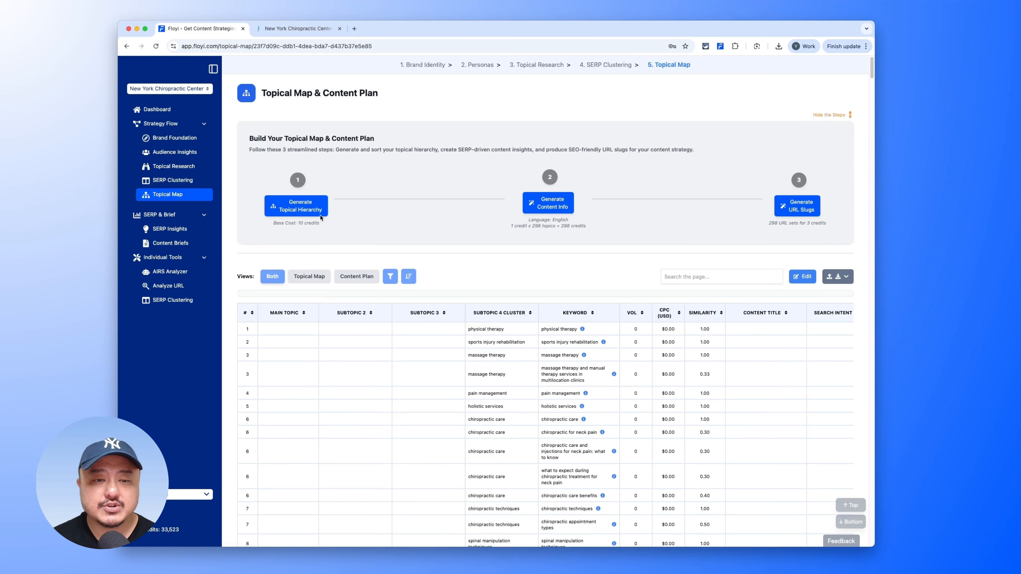
{"action": "left_click", "coordinate": [308, 209]}
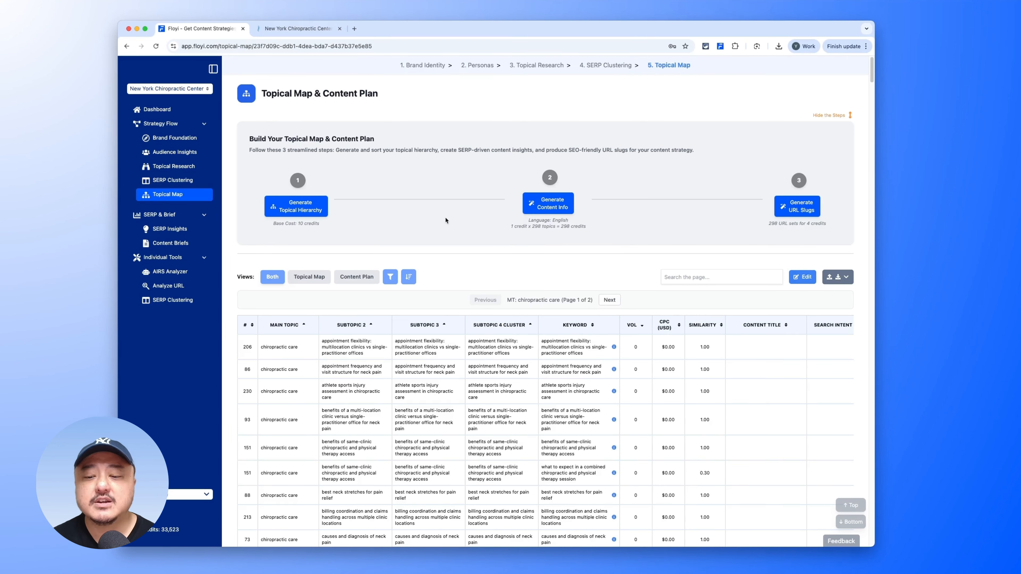
Collapse the navigation sidebar and switch the generated hierarchy table to the Topical Map view.
{"action": "scroll", "coordinate": [433, 163], "scroll_direction": "down", "scroll_amount": 6}
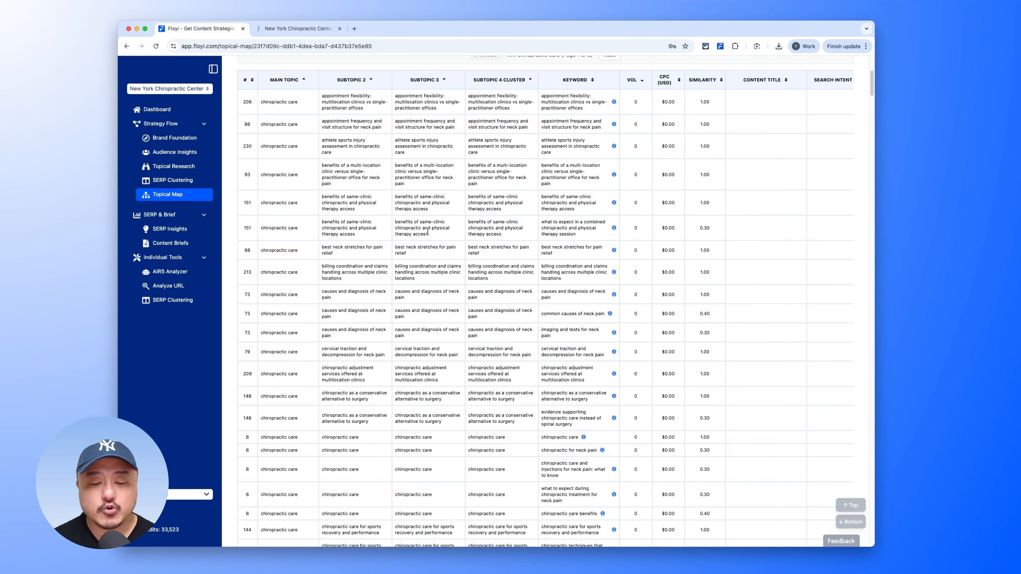
{"action": "scroll", "coordinate": [416, 209], "scroll_direction": "up", "scroll_amount": 2}
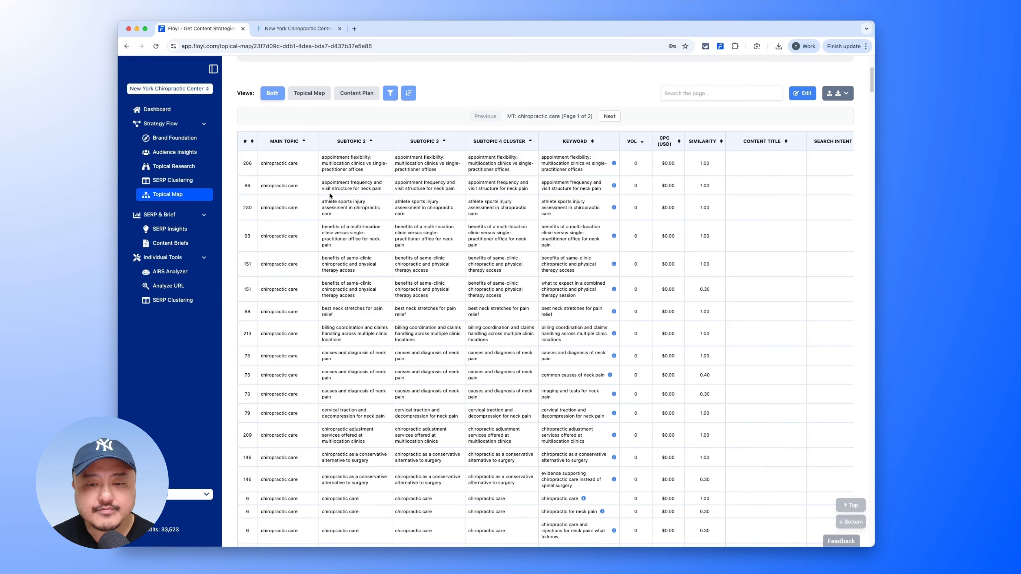
{"action": "scroll", "coordinate": [502, 237], "scroll_direction": "up", "scroll_amount": 5}
{"action": "scroll", "coordinate": [420, 232], "scroll_direction": "down", "scroll_amount": 4}
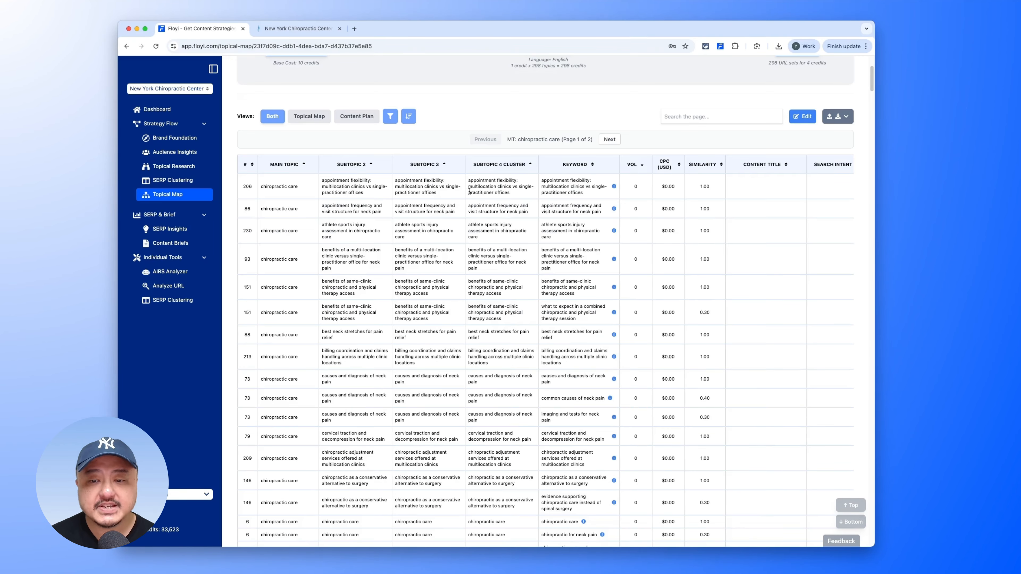
{"action": "left_click", "coordinate": [213, 69]}
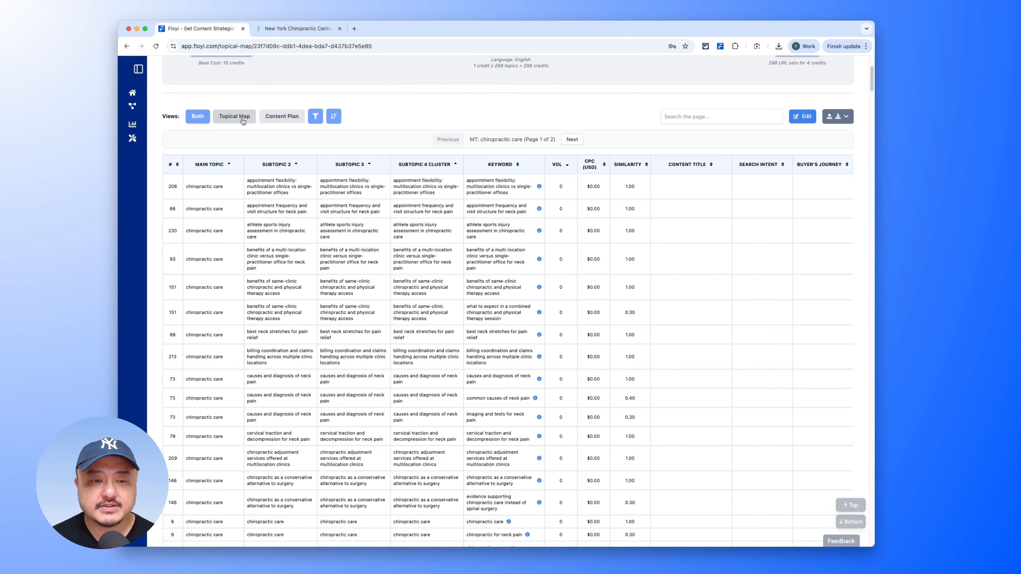
{"action": "scroll", "coordinate": [305, 155], "scroll_direction": "up", "scroll_amount": 3}
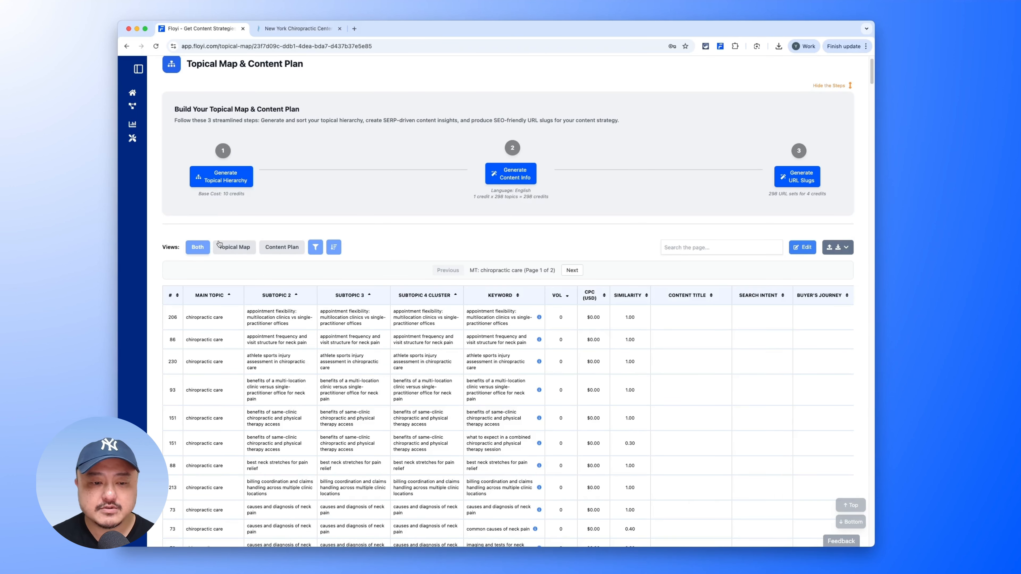
{"action": "left_click", "coordinate": [229, 247]}
{"action": "scroll", "coordinate": [501, 304], "scroll_direction": "down", "scroll_amount": 1}
{"action": "scroll", "coordinate": [502, 304], "scroll_direction": "down", "scroll_amount": 3}
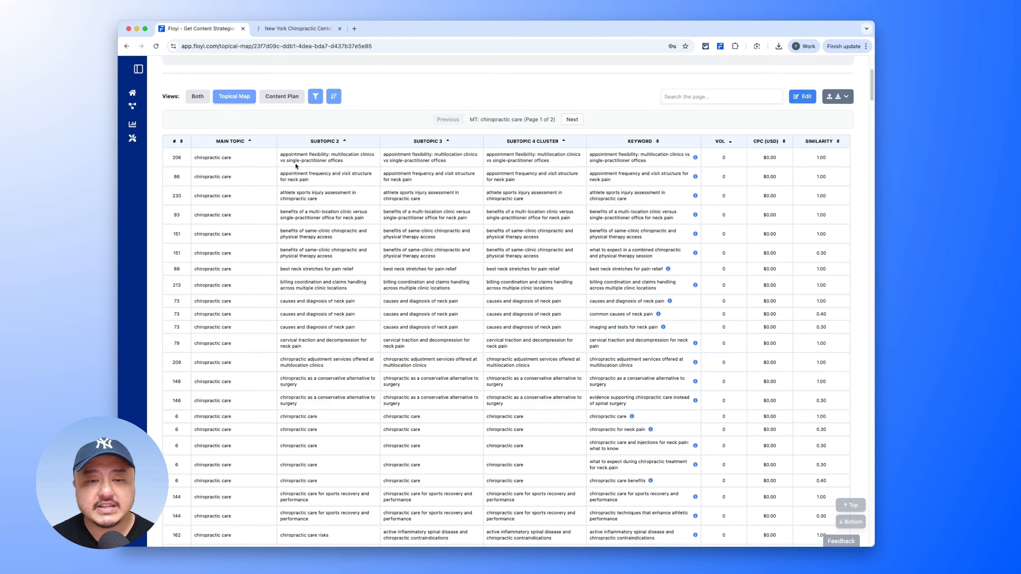
Open the SERP comparison for "what to expect in a combined chiropractic and physical therapy session" against its cluster head term.
{"action": "left_click", "coordinate": [695, 176]}
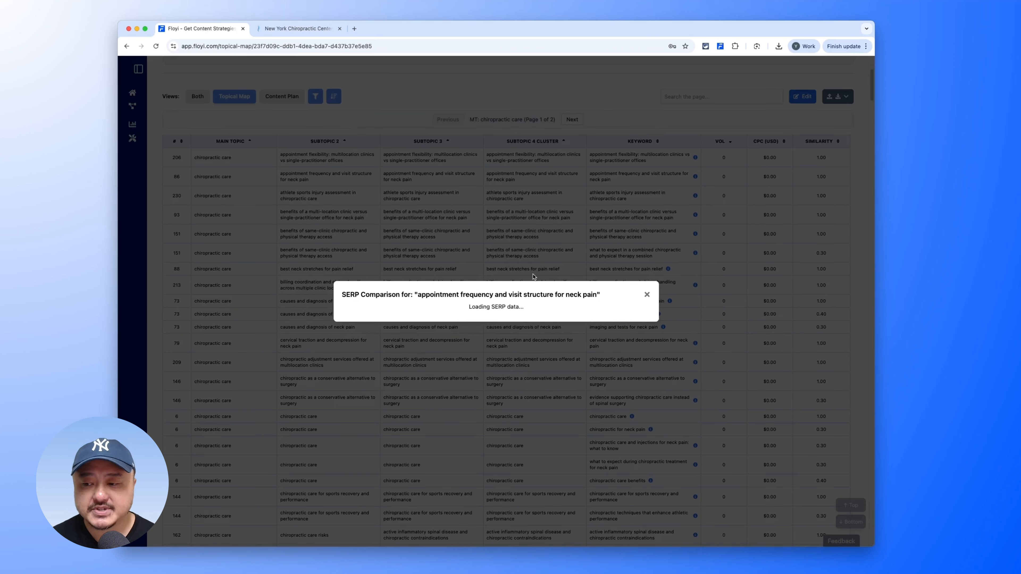
{"action": "double_click", "coordinate": [815, 255]}
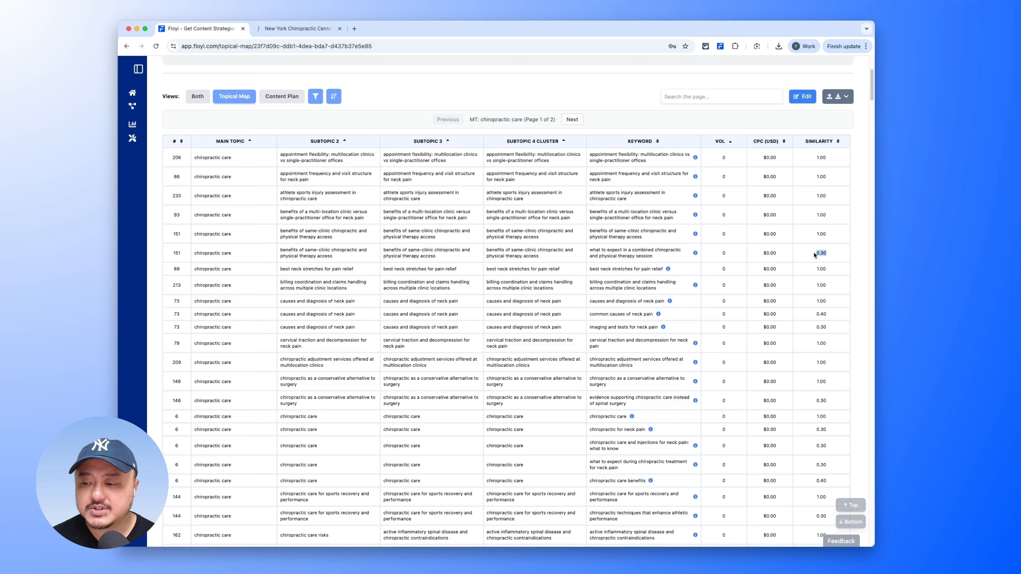
{"action": "left_click", "coordinate": [695, 252]}
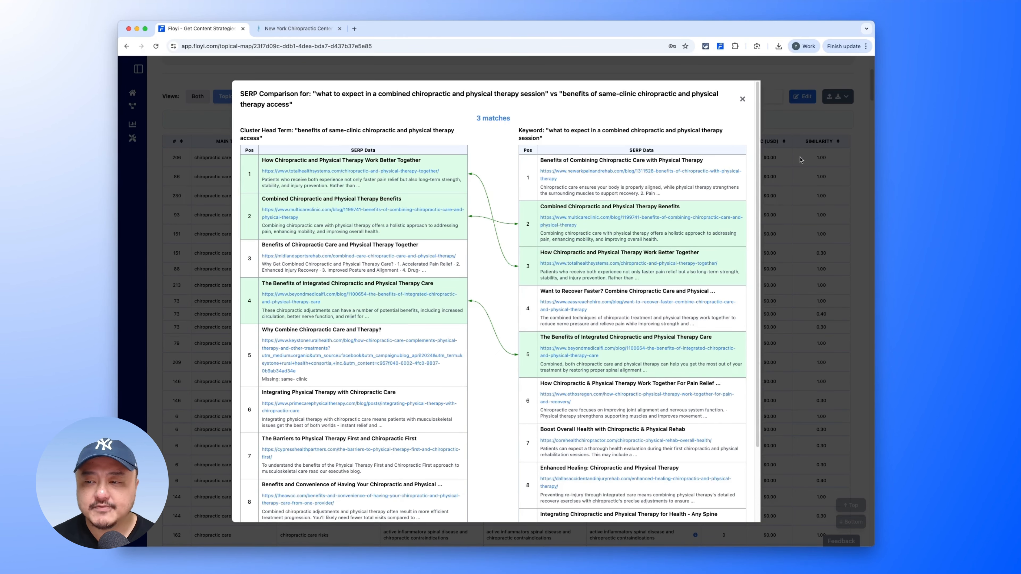
Close the SERP comparison and browse the "chiropractic services in manhattan" page, returning to the "chiropractic care" main topic.
{"action": "left_click", "coordinate": [742, 99]}
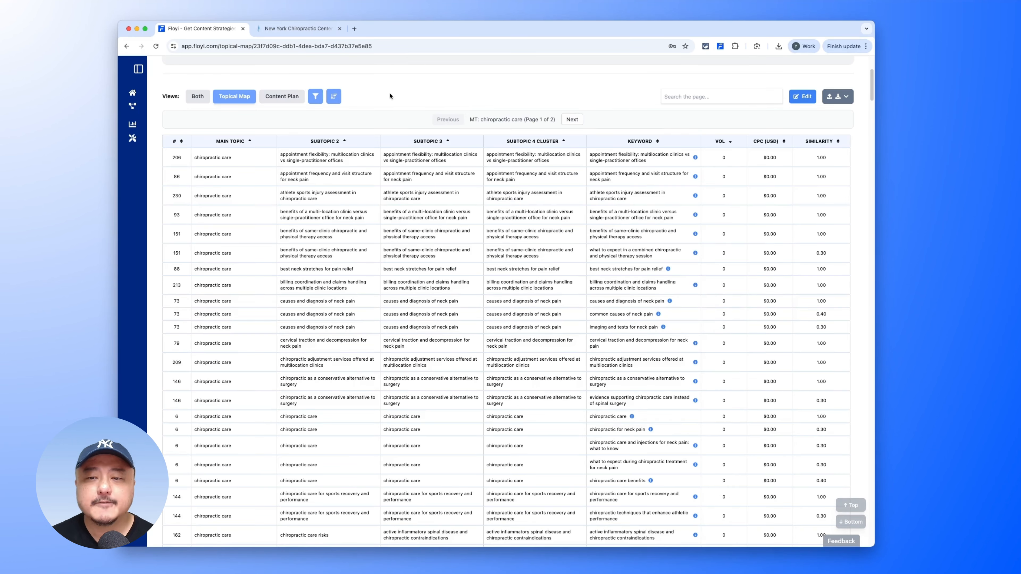
{"action": "scroll", "coordinate": [450, 156], "scroll_direction": "up", "scroll_amount": 2}
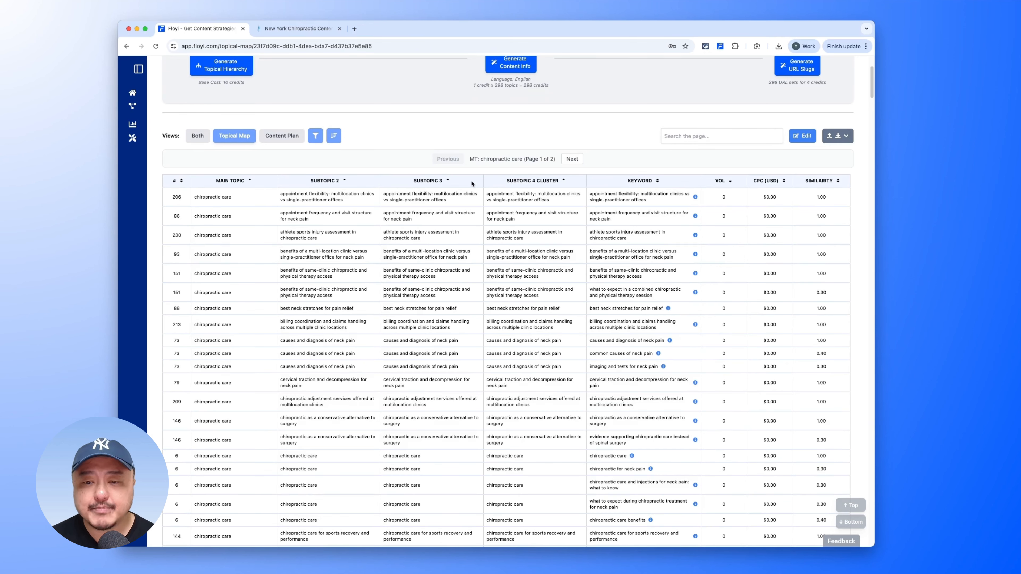
{"action": "left_click", "coordinate": [570, 159]}
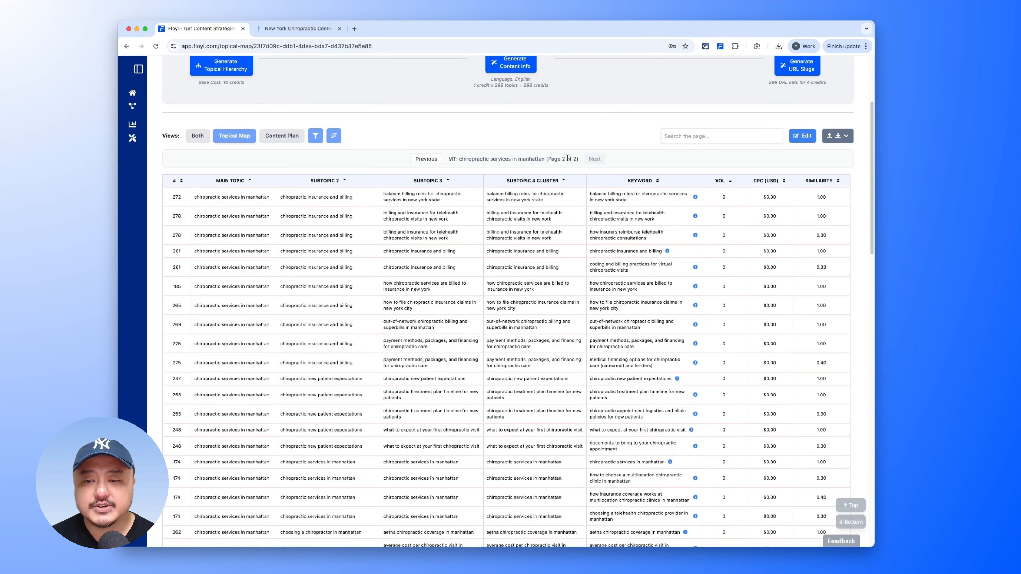
{"action": "left_click", "coordinate": [426, 160]}
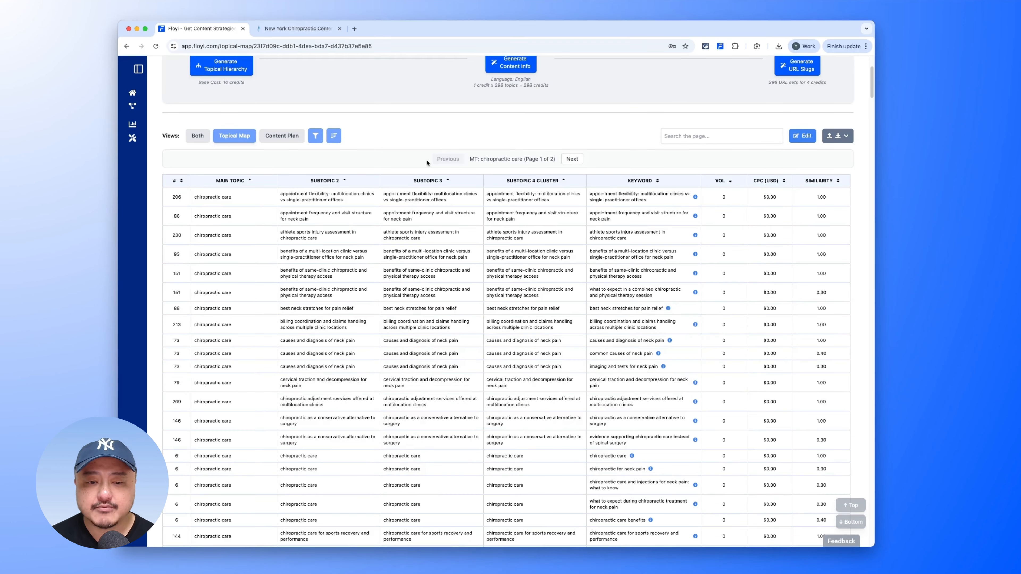
{"action": "triple_click", "coordinate": [203, 197]}
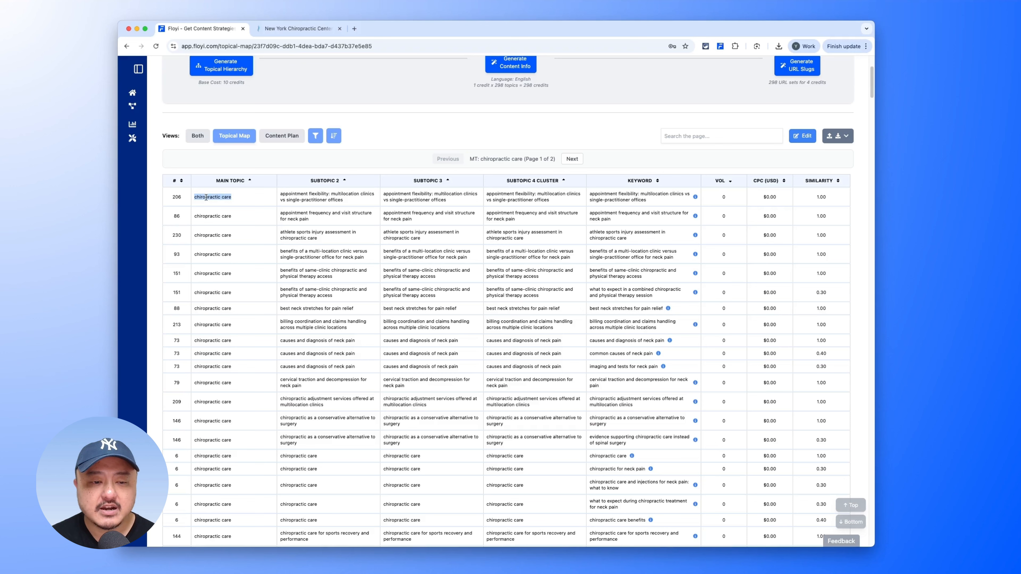
On the "chiropractic services in manhattan" page, compare the SERPs of "coding and billing practices for virtual chiropractic visits" with its head term and close the comparison.
{"action": "left_click", "coordinate": [571, 159]}
{"action": "triple_click", "coordinate": [229, 194]}
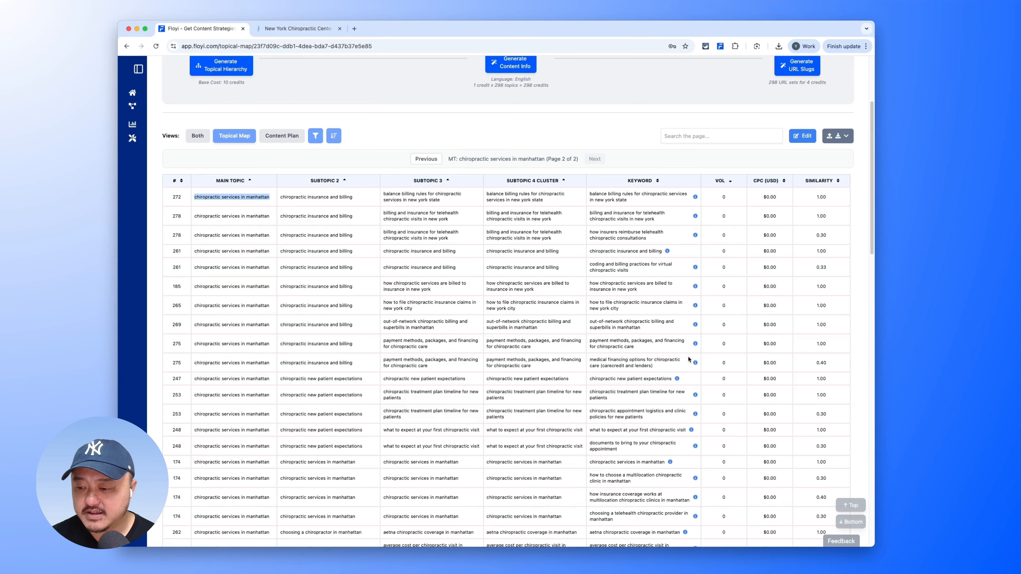
{"action": "left_click", "coordinate": [695, 268]}
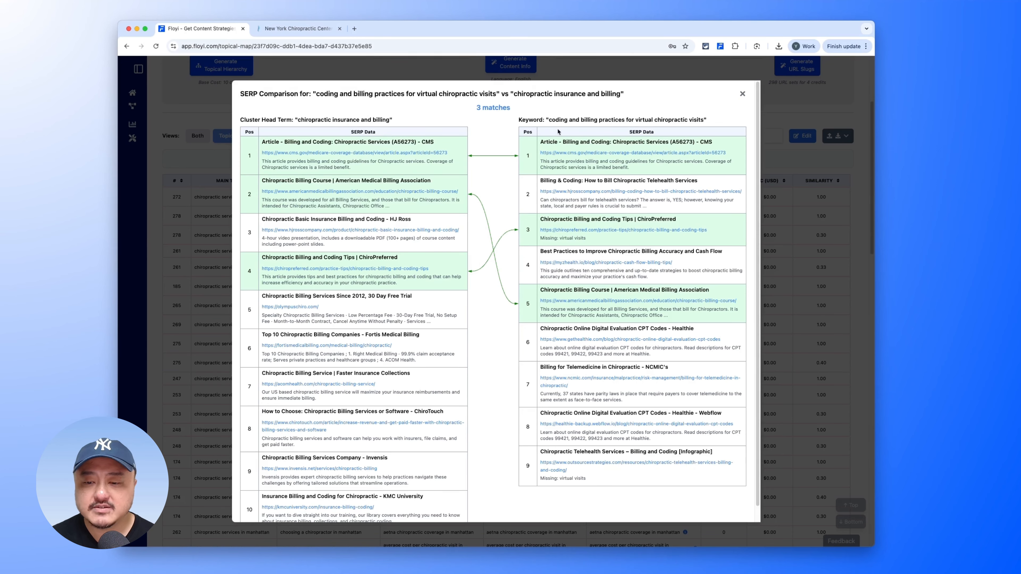
{"action": "left_click", "coordinate": [831, 219]}
Switch the table to the Content Plan view and look through the Subtopic 4 Cluster list.
{"action": "left_click", "coordinate": [285, 240]}
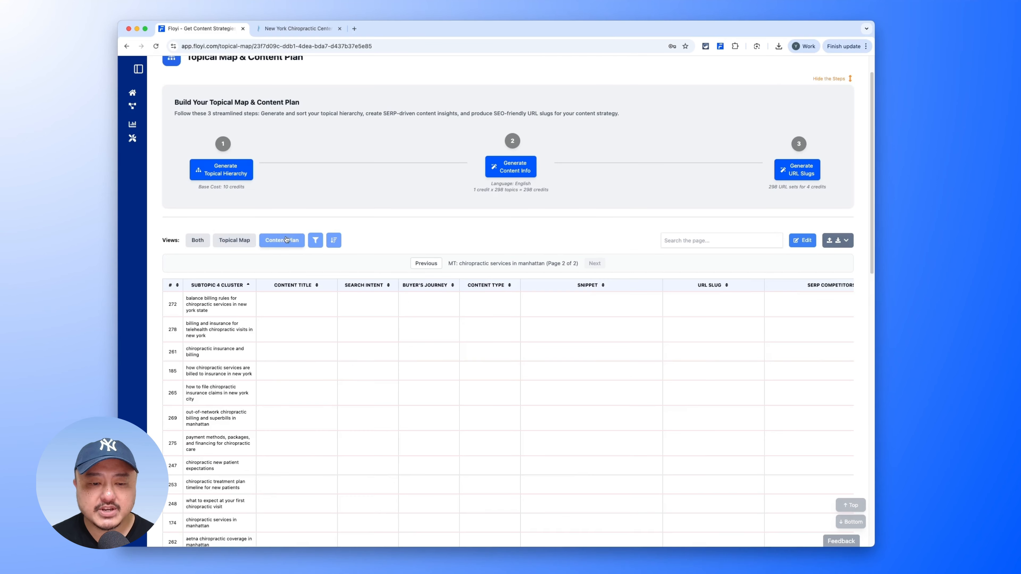
{"action": "scroll", "coordinate": [406, 259], "scroll_direction": "down", "scroll_amount": 5}
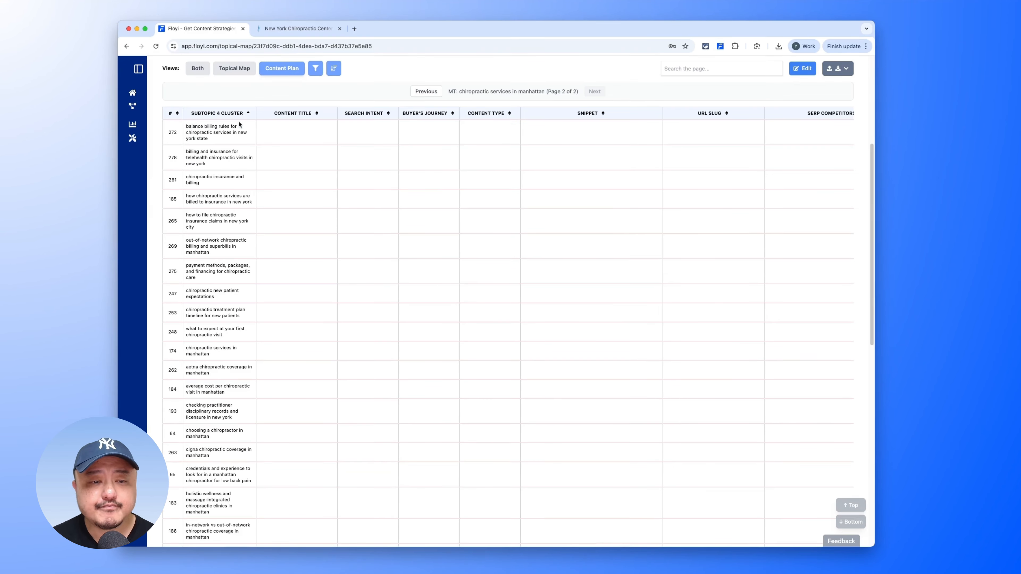
{"action": "left_click_drag", "start_coordinate": [202, 124], "coordinate": [209, 228]}
{"action": "left_click", "coordinate": [204, 145]}
{"action": "scroll", "coordinate": [222, 256], "scroll_direction": "up", "scroll_amount": 3}
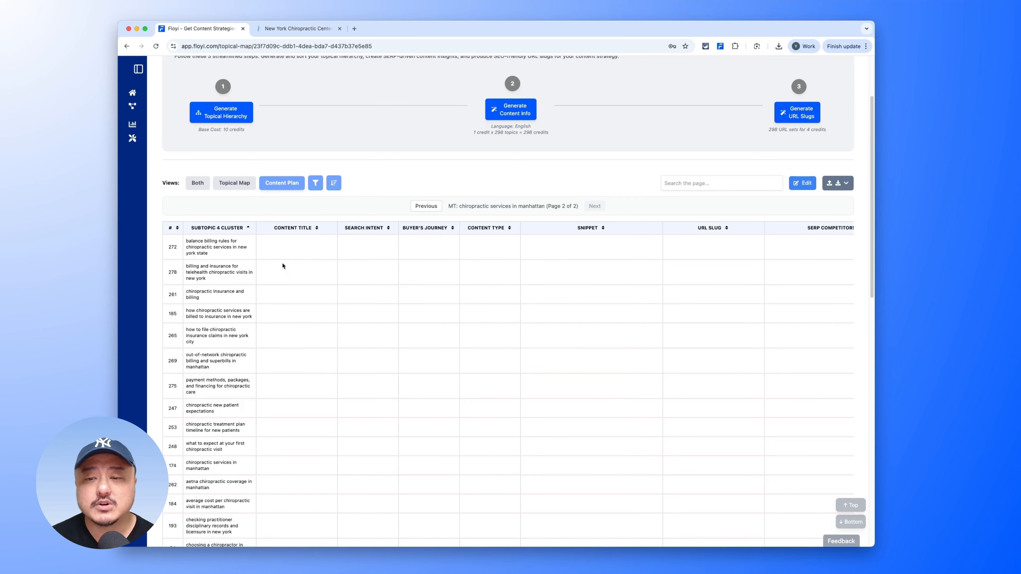
Show the topical map and content plan together in the Both view, and check the table's download and upload options.
{"action": "left_click", "coordinate": [198, 184]}
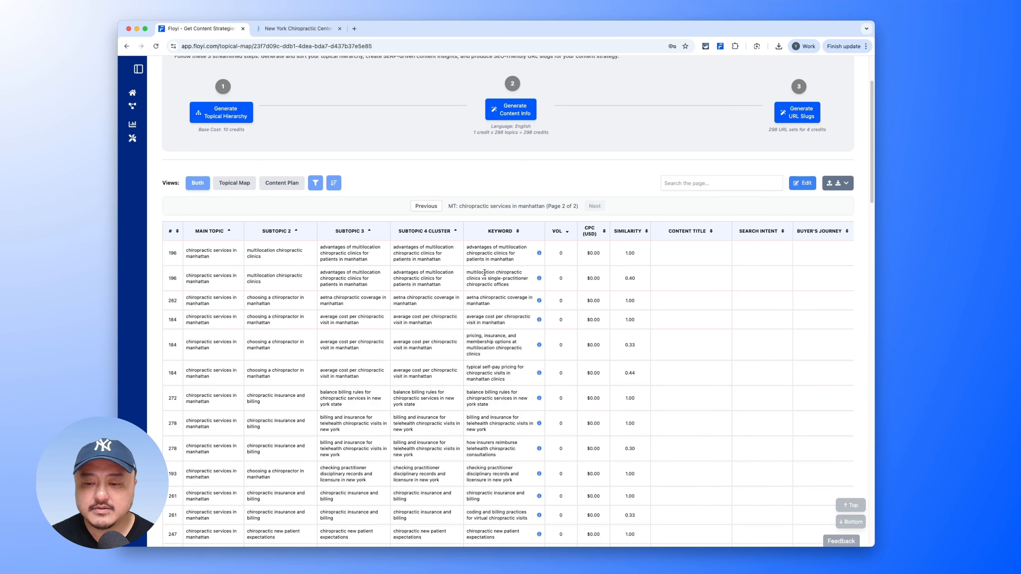
{"action": "scroll", "coordinate": [445, 103], "scroll_direction": "down", "scroll_amount": 1}
{"action": "scroll", "coordinate": [544, 335], "scroll_direction": "right", "scroll_amount": 10}
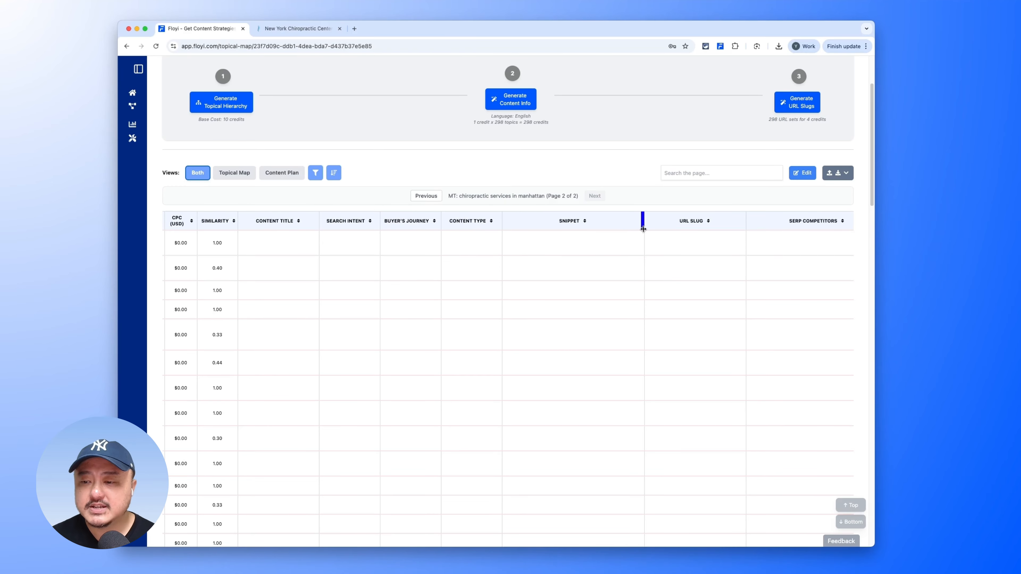
{"action": "scroll", "coordinate": [367, 273], "scroll_direction": "left", "scroll_amount": 10}
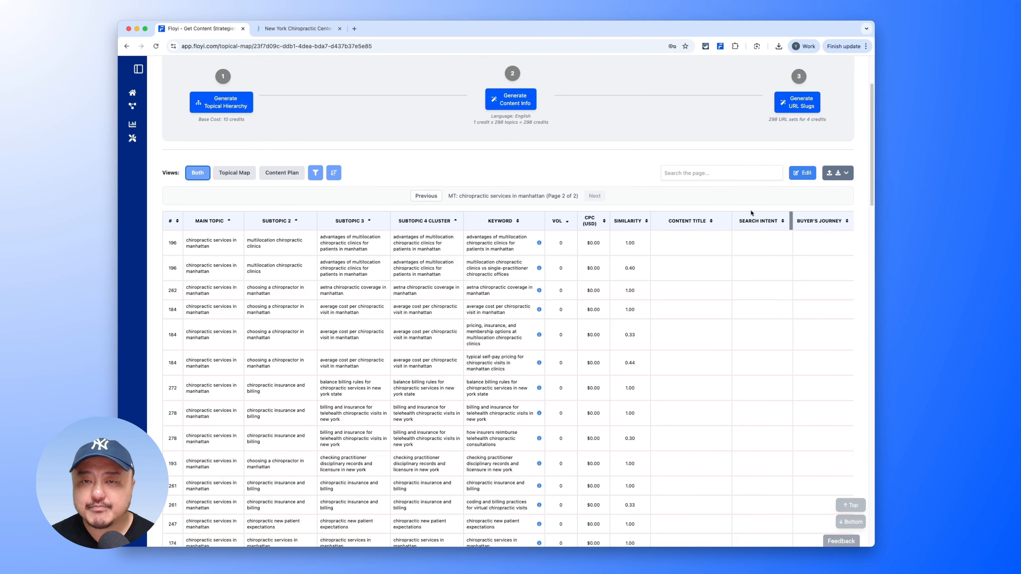
{"action": "left_click", "coordinate": [839, 173]}
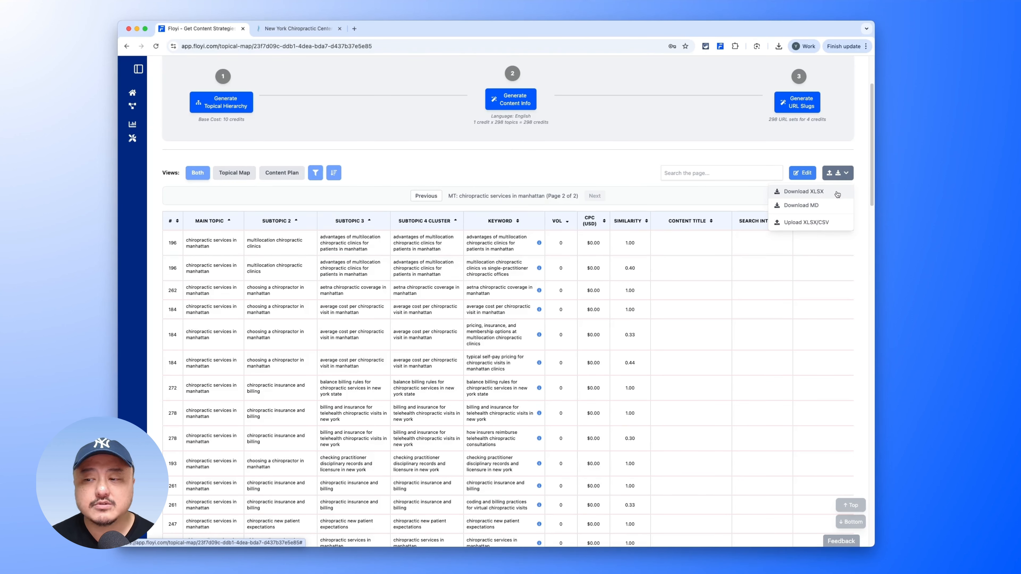
{"action": "left_click", "coordinate": [805, 192]}
Generate the English content info for all 298 topics in the content plan.
{"action": "scroll", "coordinate": [518, 225], "scroll_direction": "right", "scroll_amount": 10}
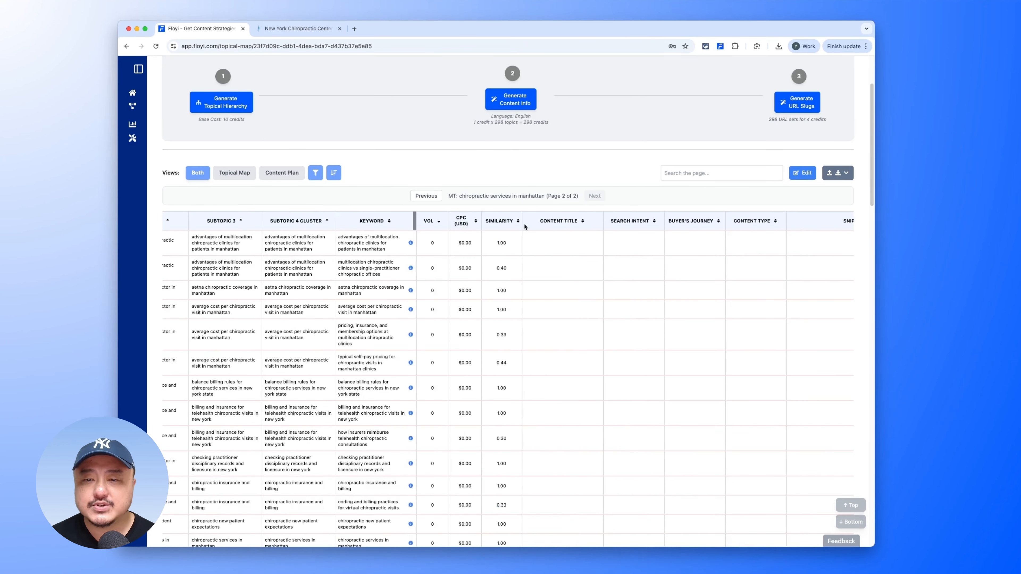
{"action": "scroll", "coordinate": [517, 228], "scroll_direction": "right", "scroll_amount": 1}
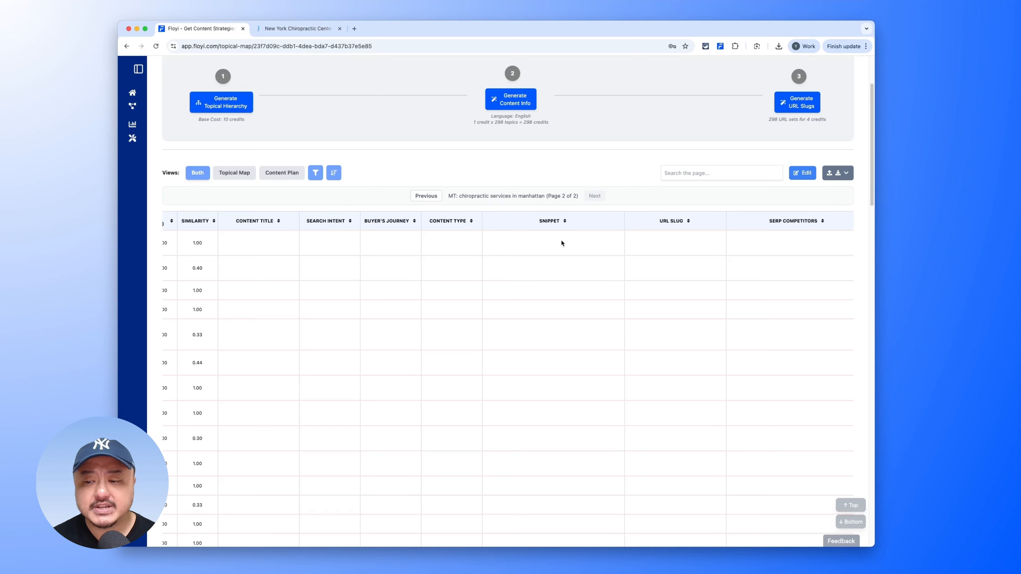
{"action": "scroll", "coordinate": [725, 225], "scroll_direction": "right", "scroll_amount": 5}
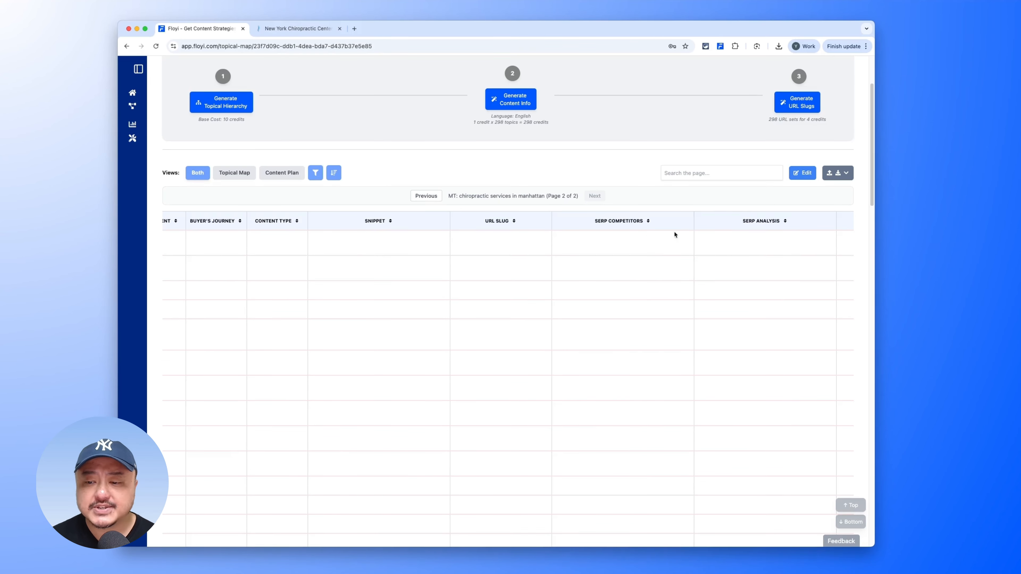
{"action": "scroll", "coordinate": [674, 235], "scroll_direction": "right", "scroll_amount": 3}
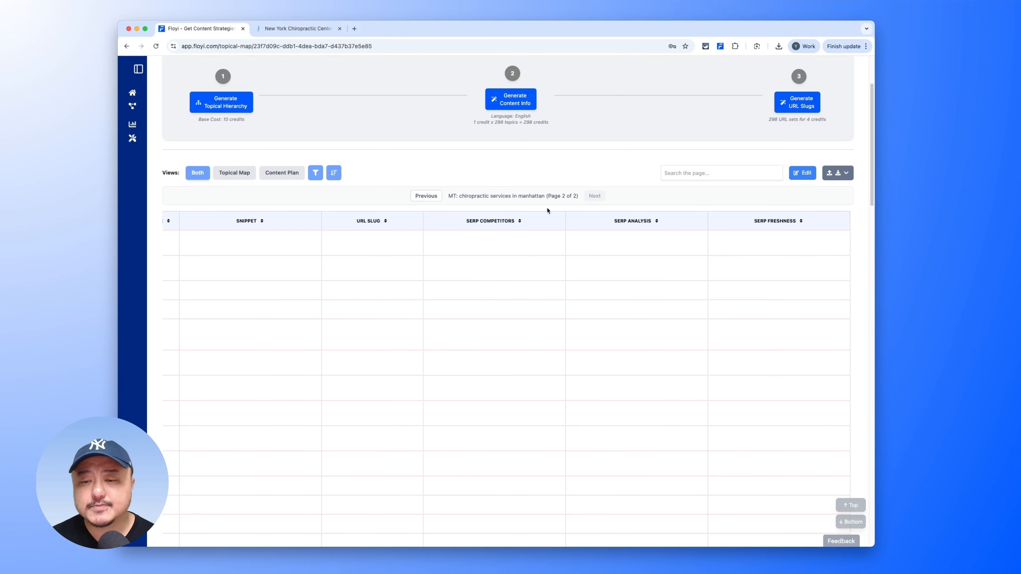
{"action": "left_click", "coordinate": [511, 102]}
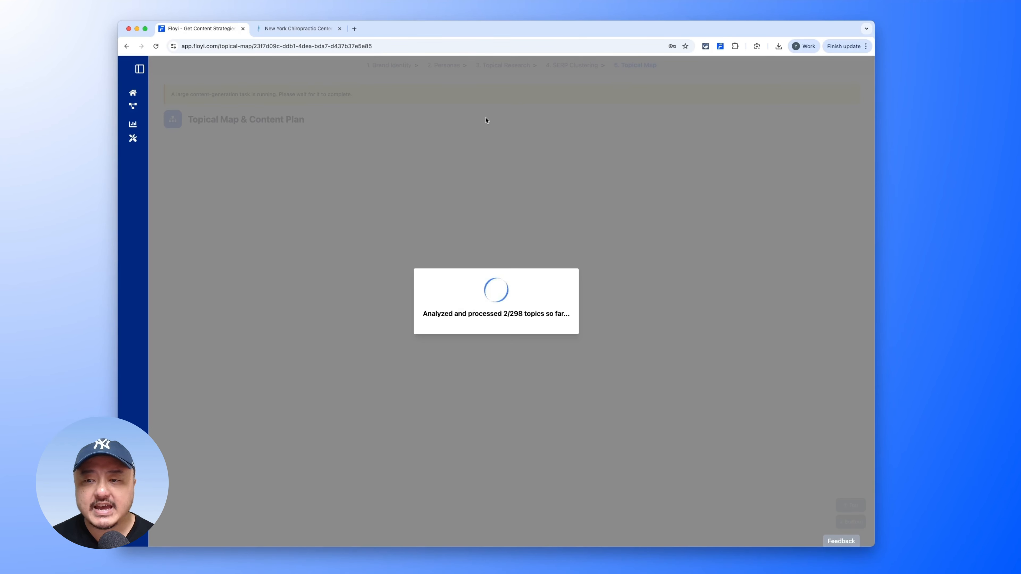
{"action": "double_click", "coordinate": [516, 314]}
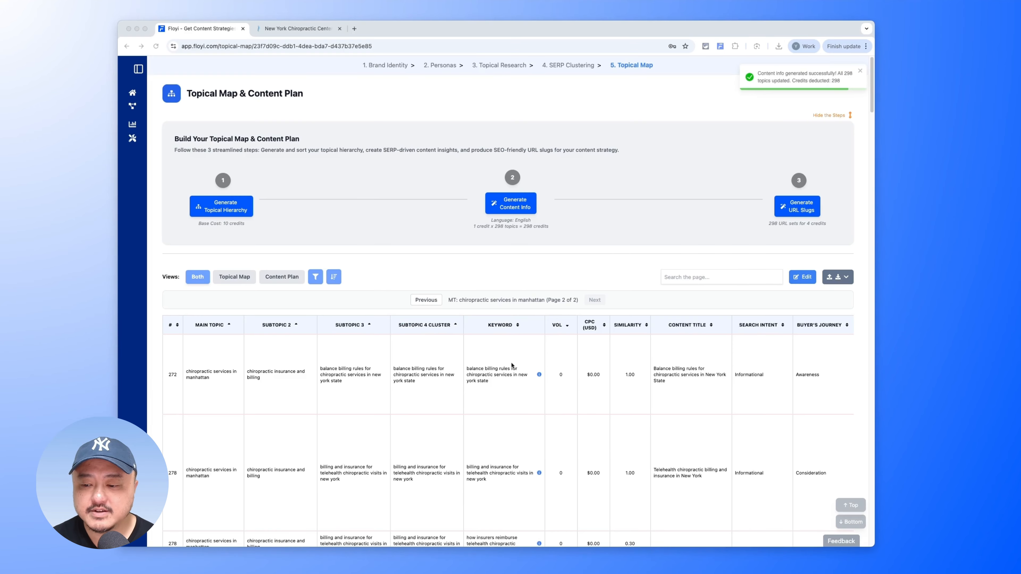
Review the generated content title, search intent and content type for the "balance billing rules for chiropractic services in new york state" topic.
{"action": "scroll", "coordinate": [543, 346], "scroll_direction": "down", "scroll_amount": 3}
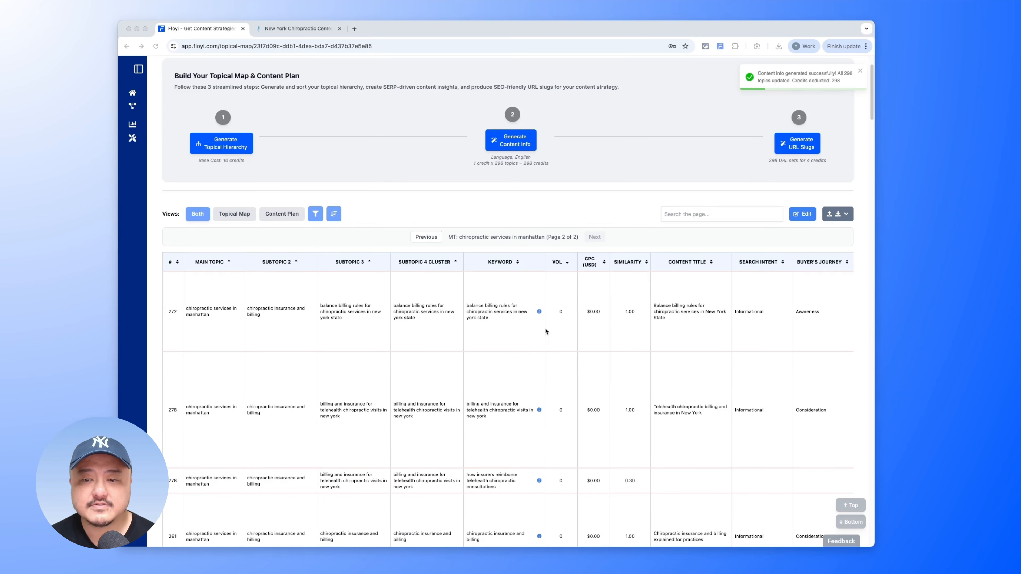
{"action": "scroll", "coordinate": [552, 303], "scroll_direction": "down", "scroll_amount": 2}
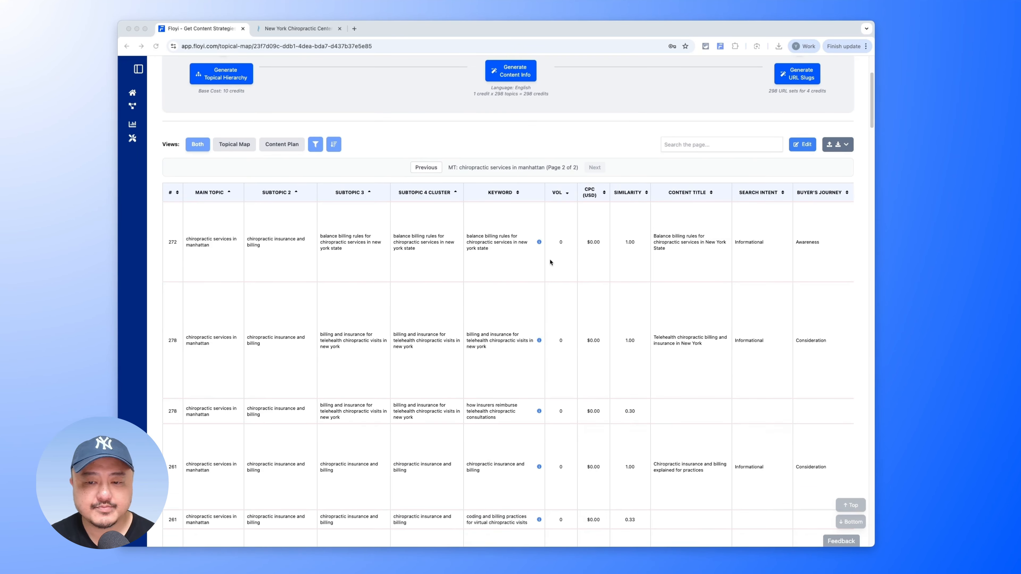
{"action": "scroll", "coordinate": [549, 258], "scroll_direction": "down", "scroll_amount": 1}
{"action": "scroll", "coordinate": [355, 231], "scroll_direction": "right", "scroll_amount": 5}
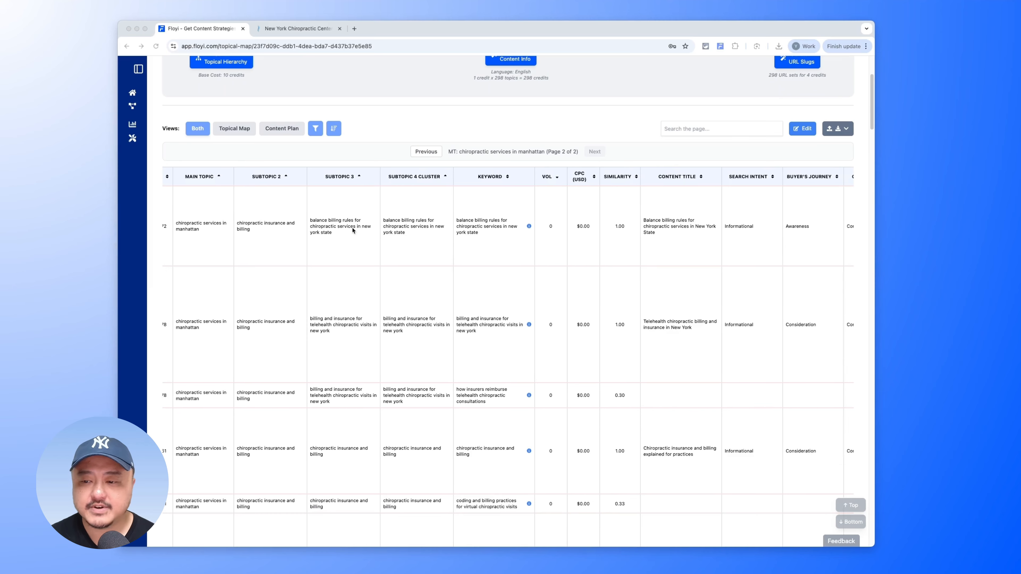
{"action": "scroll", "coordinate": [356, 231], "scroll_direction": "right", "scroll_amount": 5}
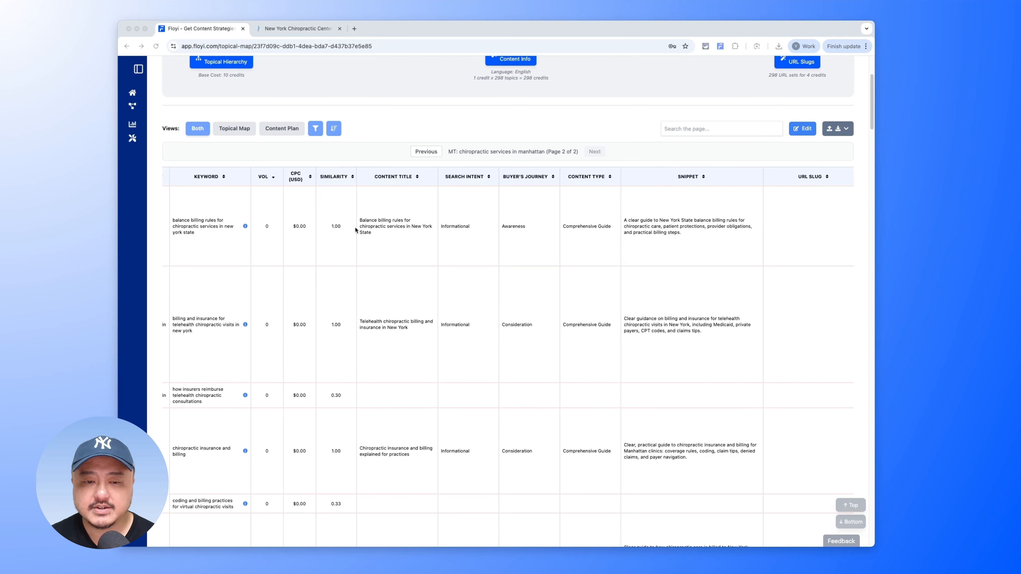
{"action": "triple_click", "coordinate": [374, 219]}
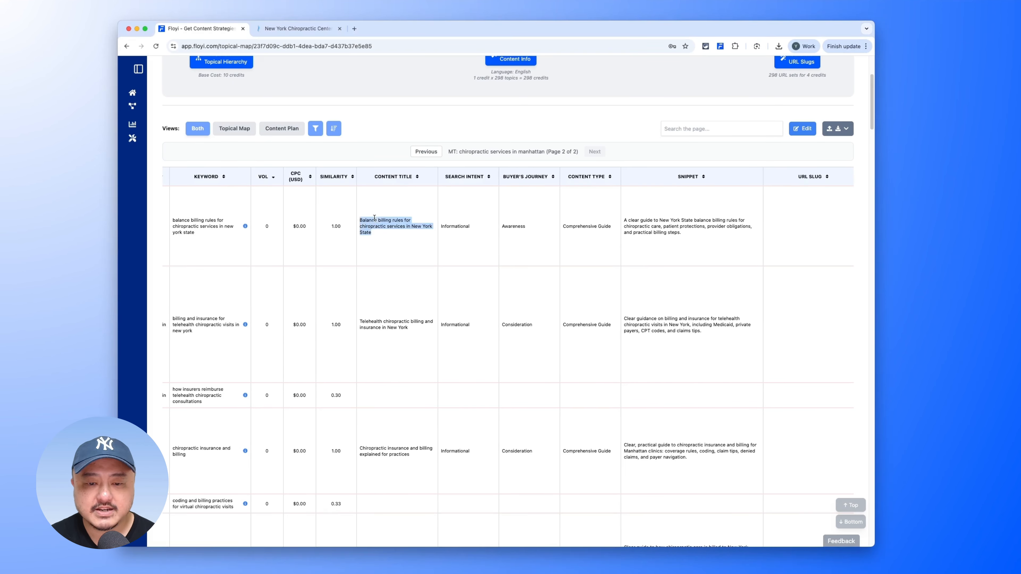
{"action": "scroll", "coordinate": [496, 199], "scroll_direction": "down", "scroll_amount": 3}
{"action": "scroll", "coordinate": [422, 179], "scroll_direction": "right", "scroll_amount": 1}
{"action": "double_click", "coordinate": [413, 169]}
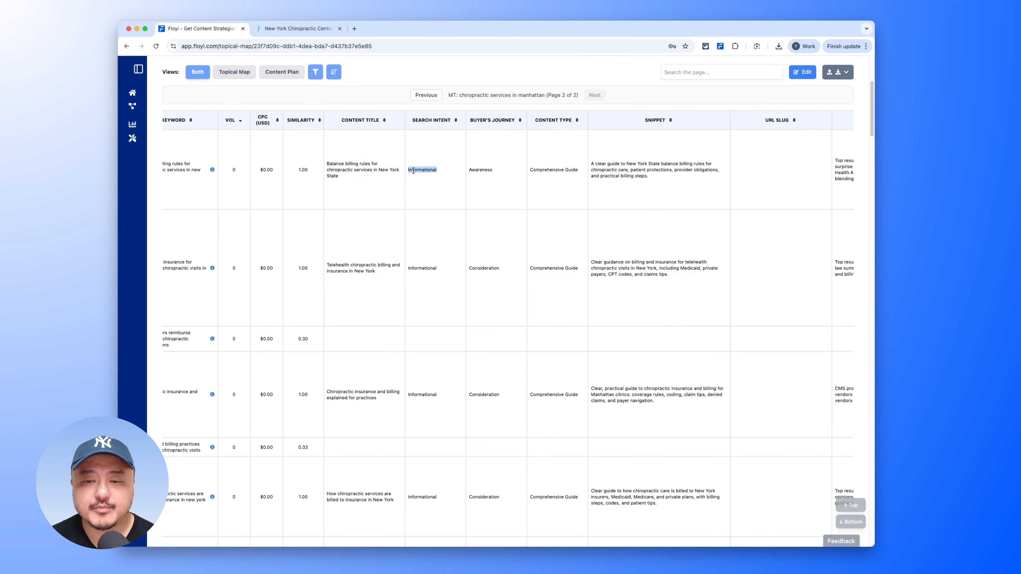
{"action": "triple_click", "coordinate": [545, 169]}
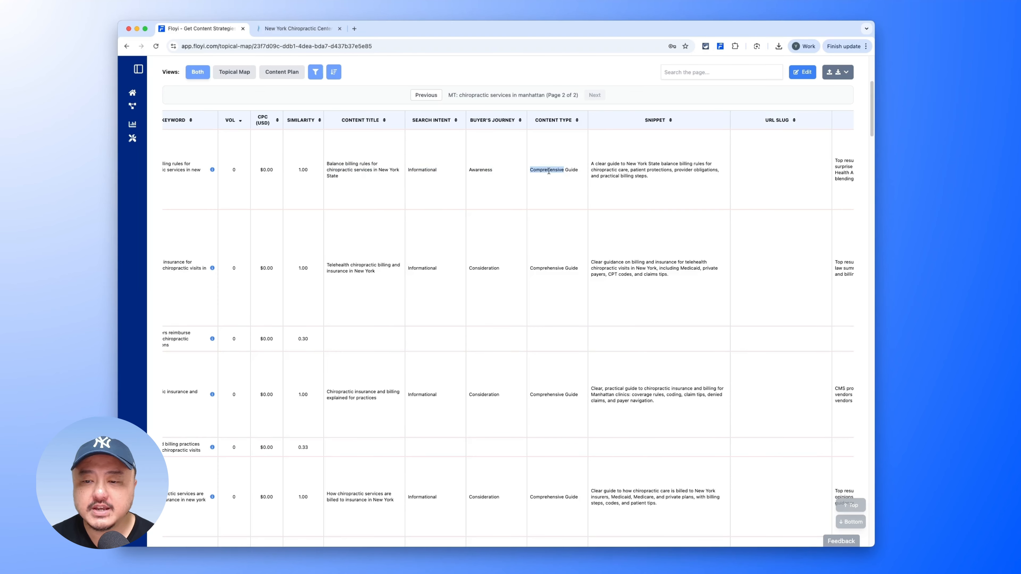
Review the snippet, SERP competitors, SERP analysis and SERP freshness generated for the balance billing rules topic.
{"action": "scroll", "coordinate": [569, 197], "scroll_direction": "right", "scroll_amount": 4}
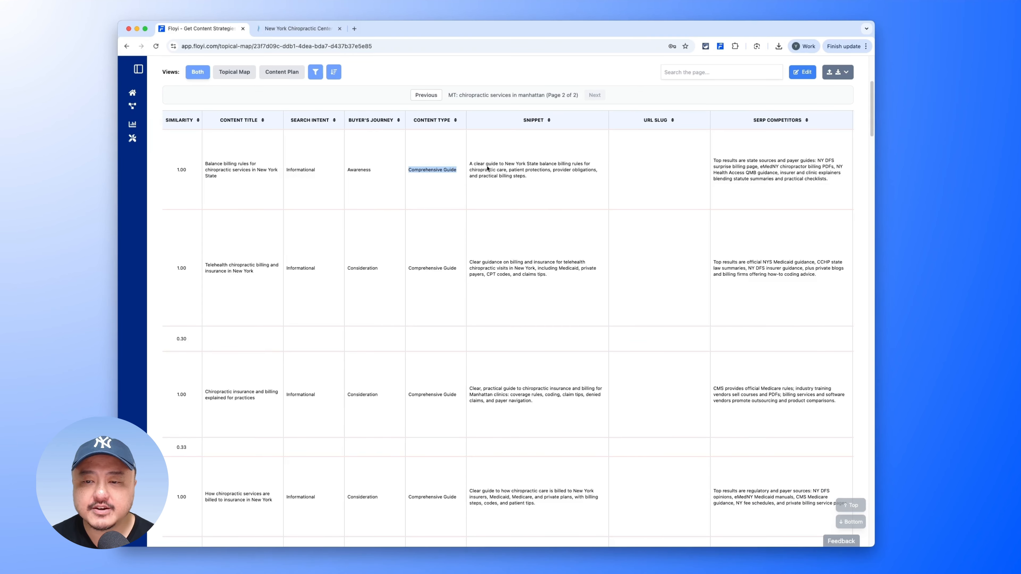
{"action": "left_click_drag", "start_coordinate": [487, 168], "coordinate": [540, 177]}
{"action": "scroll", "coordinate": [582, 191], "scroll_direction": "right", "scroll_amount": 8}
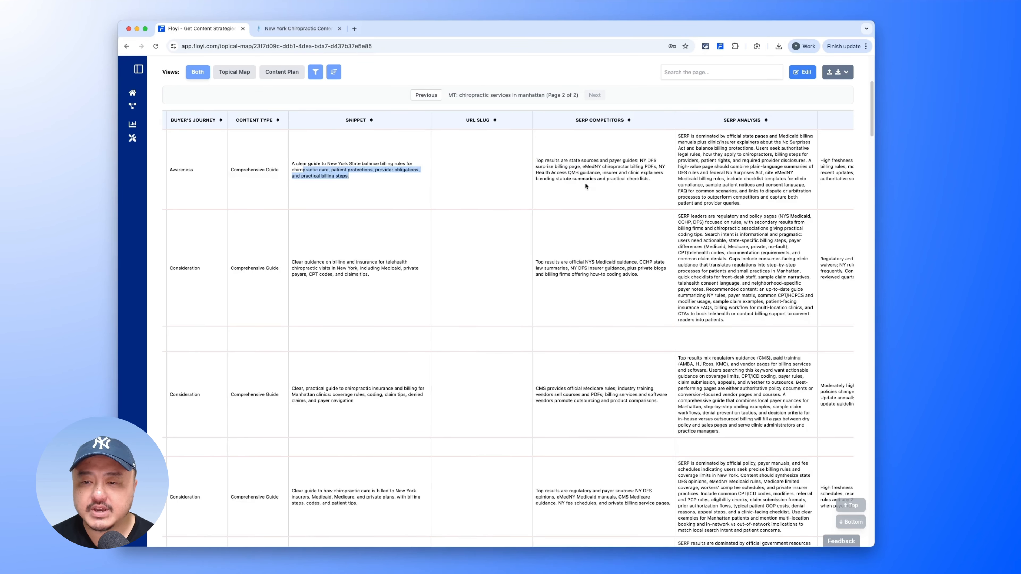
{"action": "scroll", "coordinate": [572, 162], "scroll_direction": "right", "scroll_amount": 1}
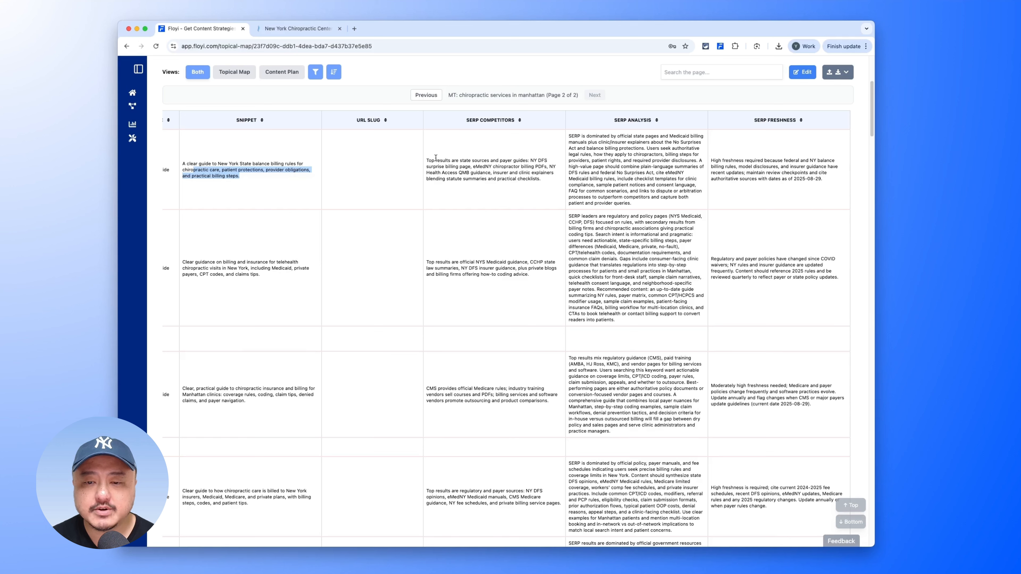
{"action": "left_click_drag", "start_coordinate": [435, 158], "coordinate": [511, 175]}
{"action": "left_click_drag", "start_coordinate": [608, 144], "coordinate": [648, 198]}
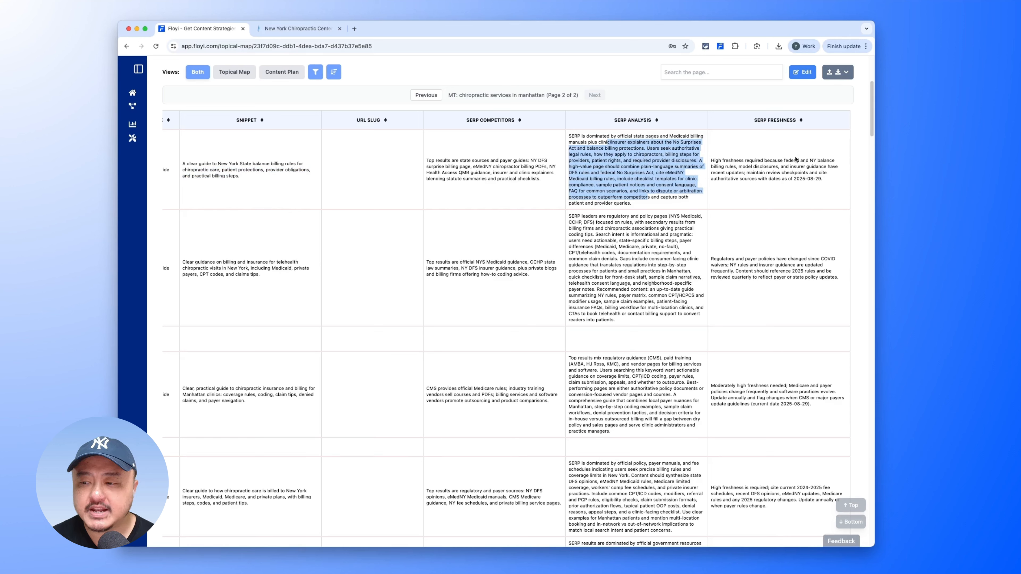
{"action": "left_click_drag", "start_coordinate": [823, 180], "coordinate": [728, 155]}
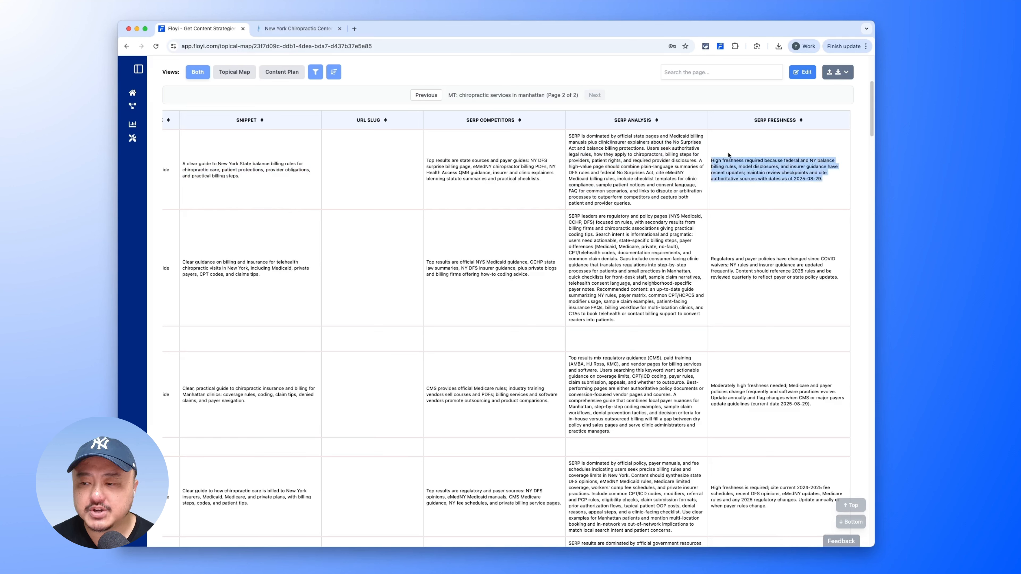
{"action": "left_click", "coordinate": [752, 197]}
Return to the chiropractic care page and review the content title generated for the "athlete sports injury assessment in chiropractic care" topic.
{"action": "scroll", "coordinate": [446, 196], "scroll_direction": "up", "scroll_amount": 3}
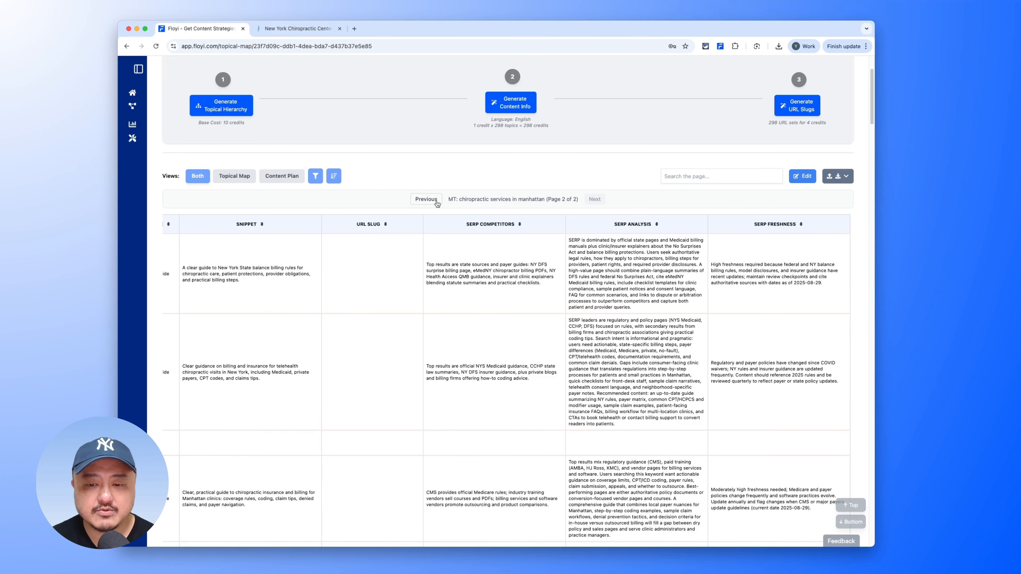
{"action": "left_click", "coordinate": [436, 201]}
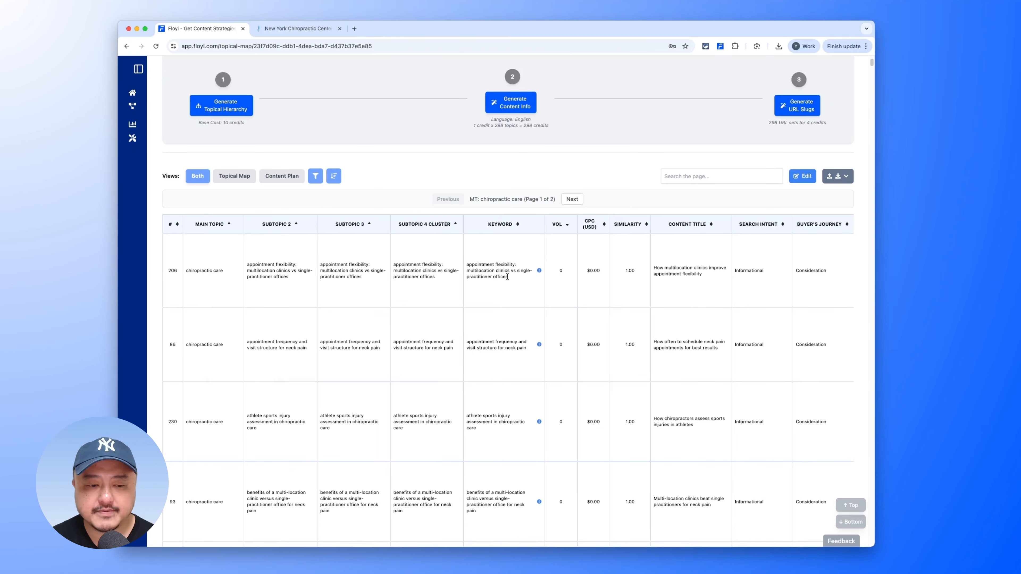
{"action": "scroll", "coordinate": [412, 254], "scroll_direction": "right", "scroll_amount": 3}
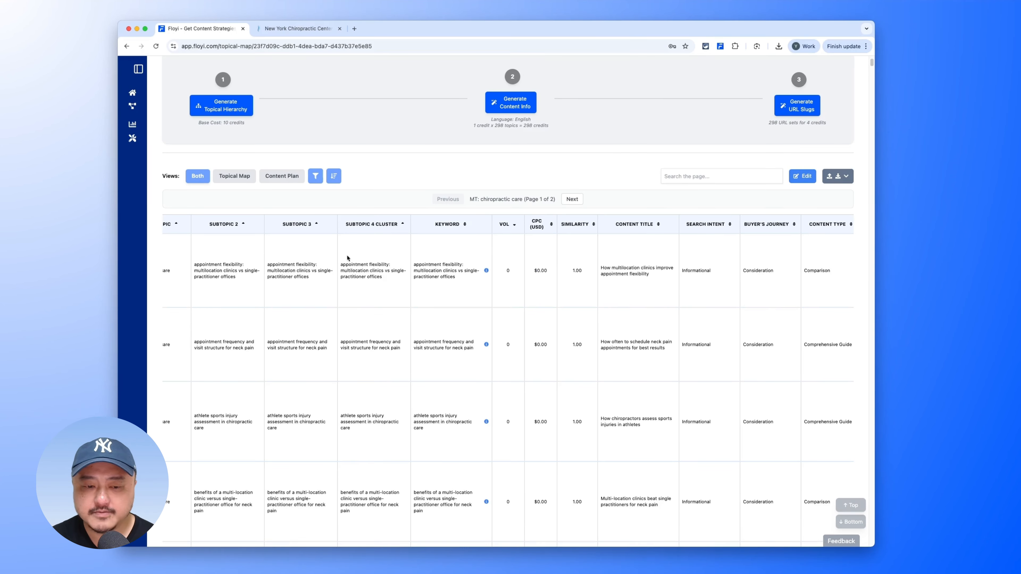
{"action": "scroll", "coordinate": [224, 346], "scroll_direction": "down", "scroll_amount": 5}
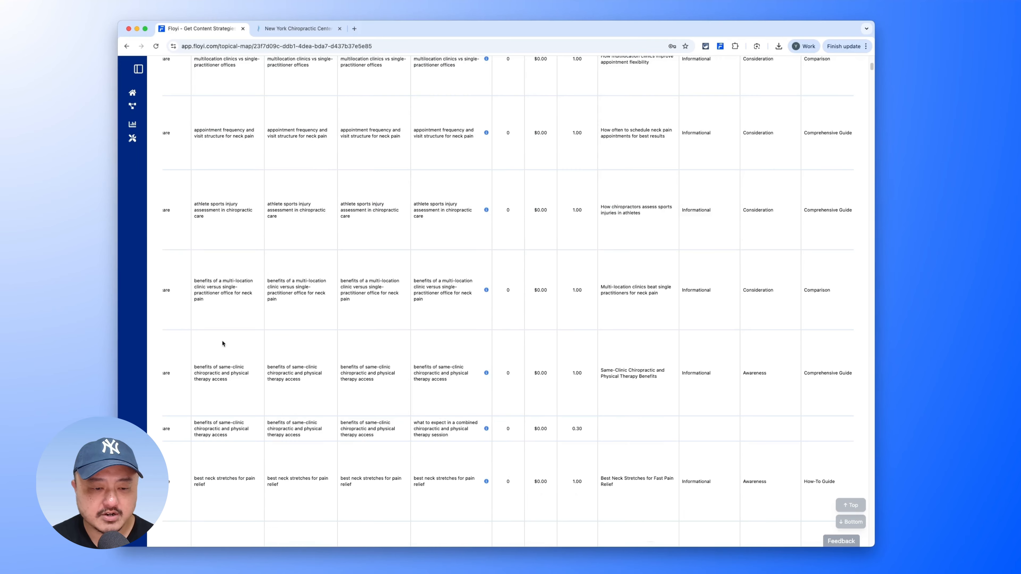
{"action": "scroll", "coordinate": [253, 236], "scroll_direction": "left", "scroll_amount": 3}
{"action": "left_click_drag", "start_coordinate": [251, 204], "coordinate": [259, 221]}
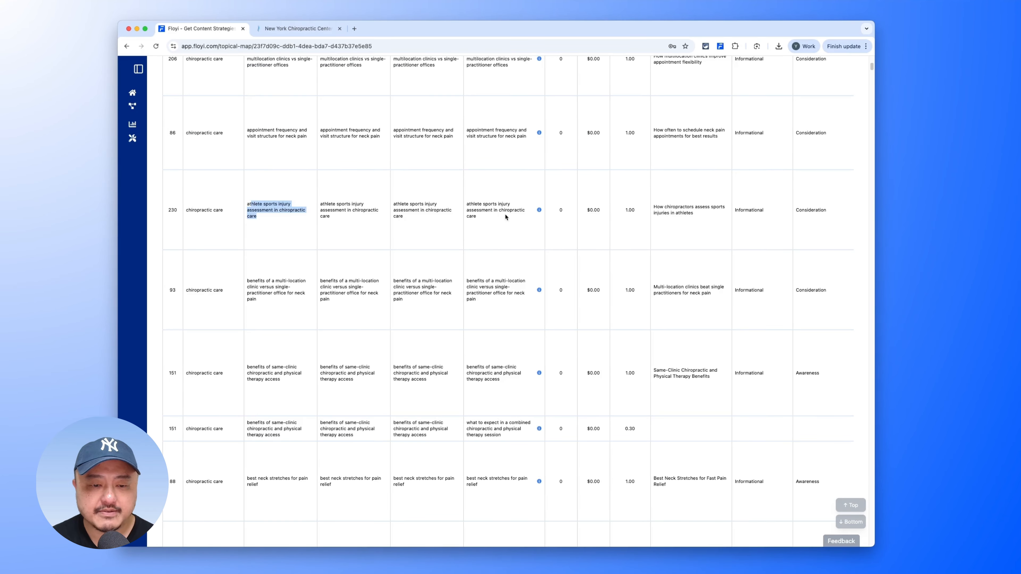
{"action": "scroll", "coordinate": [579, 217], "scroll_direction": "right", "scroll_amount": 6}
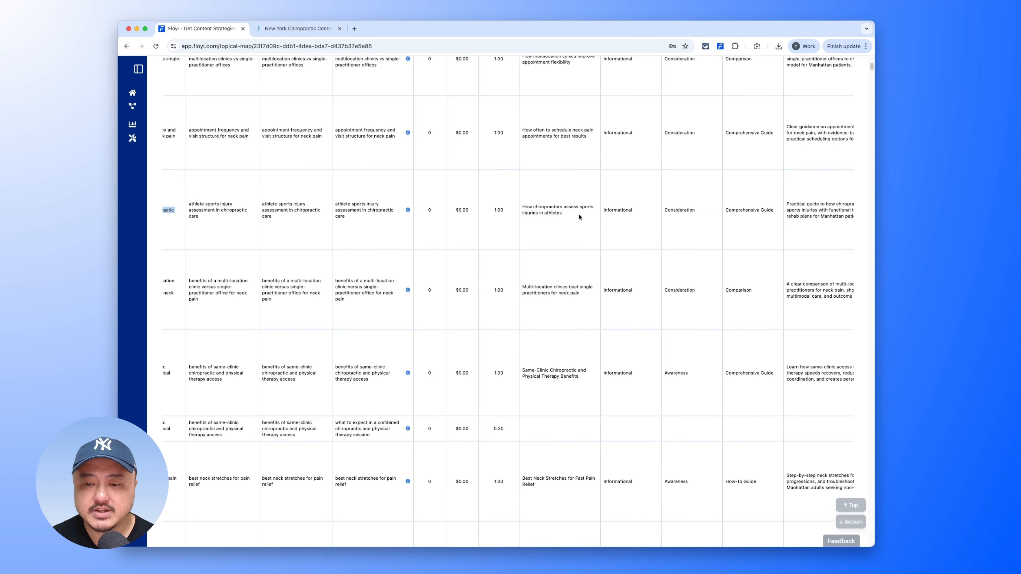
{"action": "left_click_drag", "start_coordinate": [579, 217], "coordinate": [513, 206]}
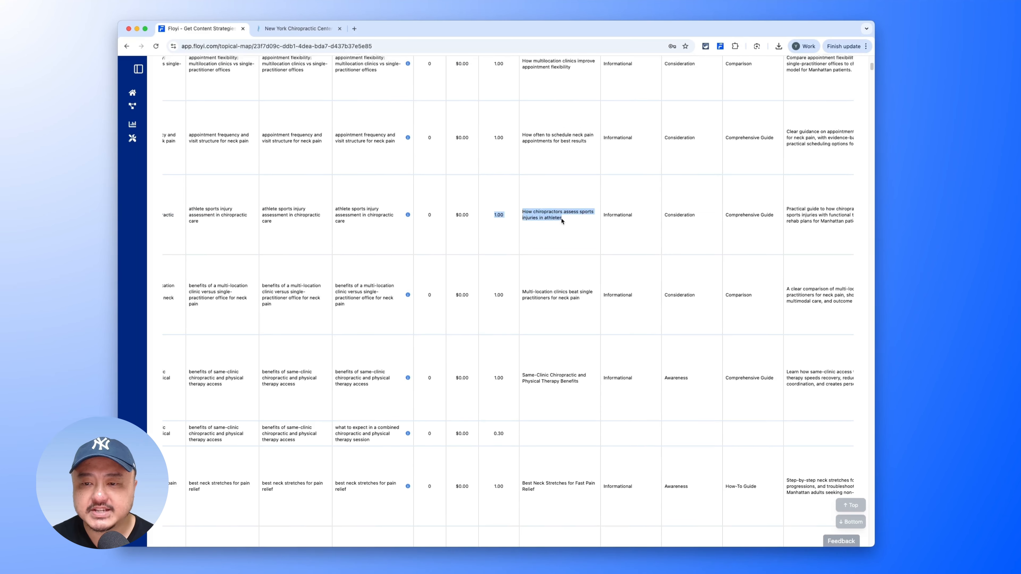
{"action": "scroll", "coordinate": [572, 233], "scroll_direction": "up", "scroll_amount": 1}
{"action": "scroll", "coordinate": [608, 236], "scroll_direction": "up", "scroll_amount": 6}
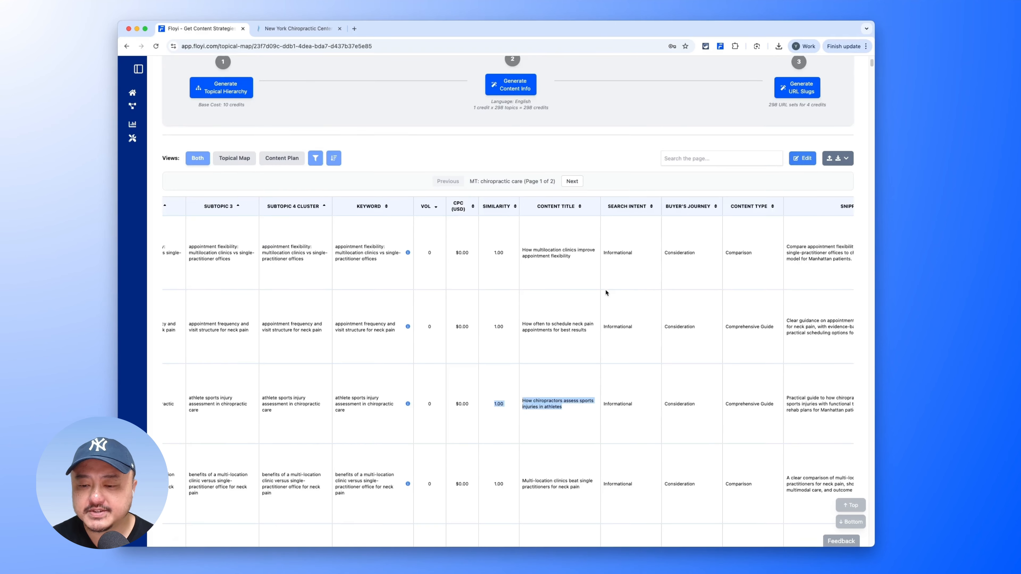
Review the content type, snippet, SERP competitors, SERP analysis and SERP freshness generated for the athlete sports injury assessment topic.
{"action": "scroll", "coordinate": [604, 292], "scroll_direction": "down", "scroll_amount": 3}
{"action": "scroll", "coordinate": [490, 311], "scroll_direction": "left", "scroll_amount": 6}
{"action": "scroll", "coordinate": [489, 312], "scroll_direction": "right", "scroll_amount": 2}
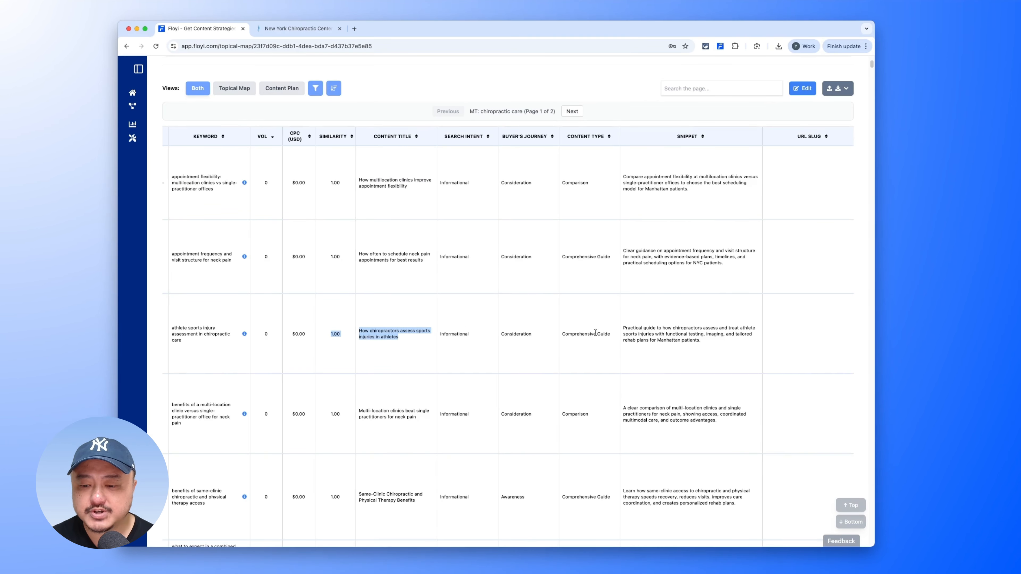
{"action": "left_click_drag", "start_coordinate": [597, 333], "coordinate": [645, 329]}
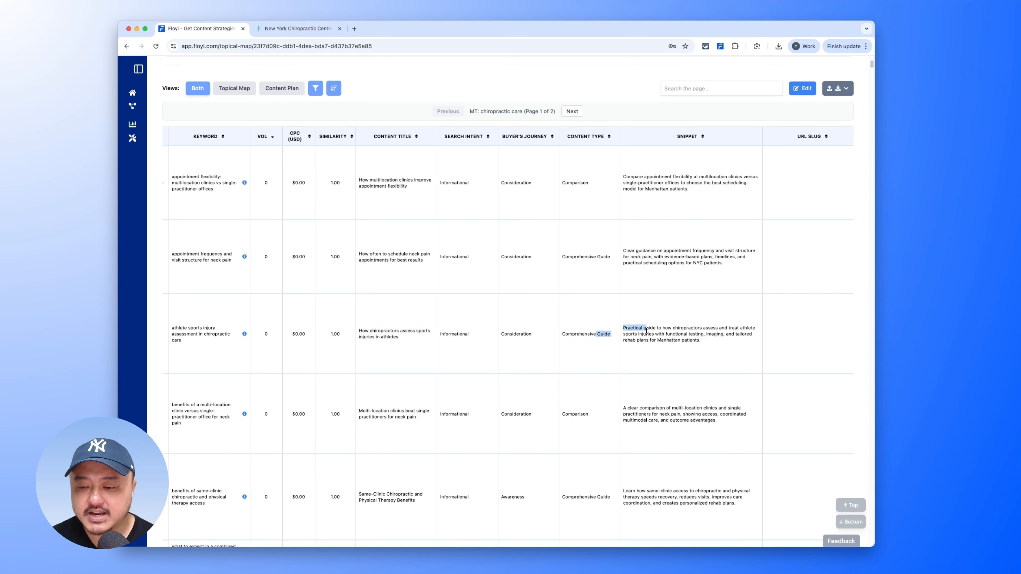
{"action": "left_click", "coordinate": [643, 330]}
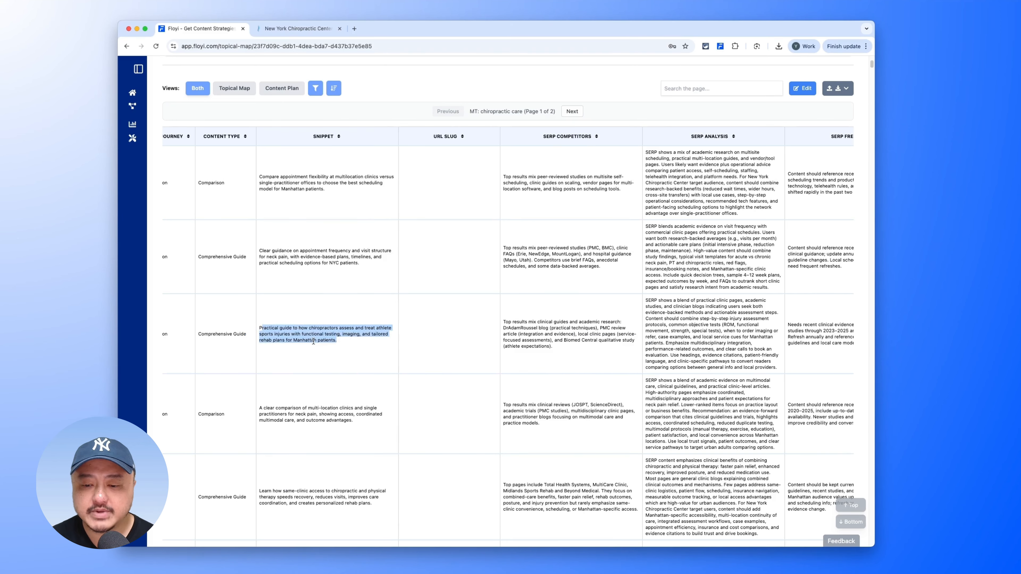
{"action": "left_click", "coordinate": [313, 341]}
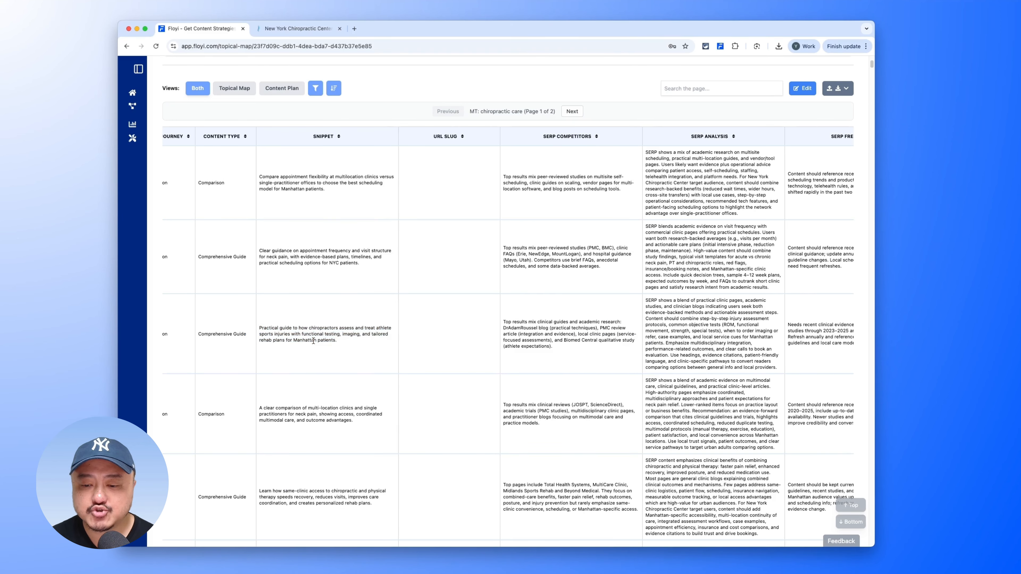
{"action": "triple_click", "coordinate": [521, 326]}
{"action": "left_click_drag", "start_coordinate": [677, 318], "coordinate": [689, 343]}
{"action": "scroll", "coordinate": [726, 343], "scroll_direction": "right", "scroll_amount": 3}
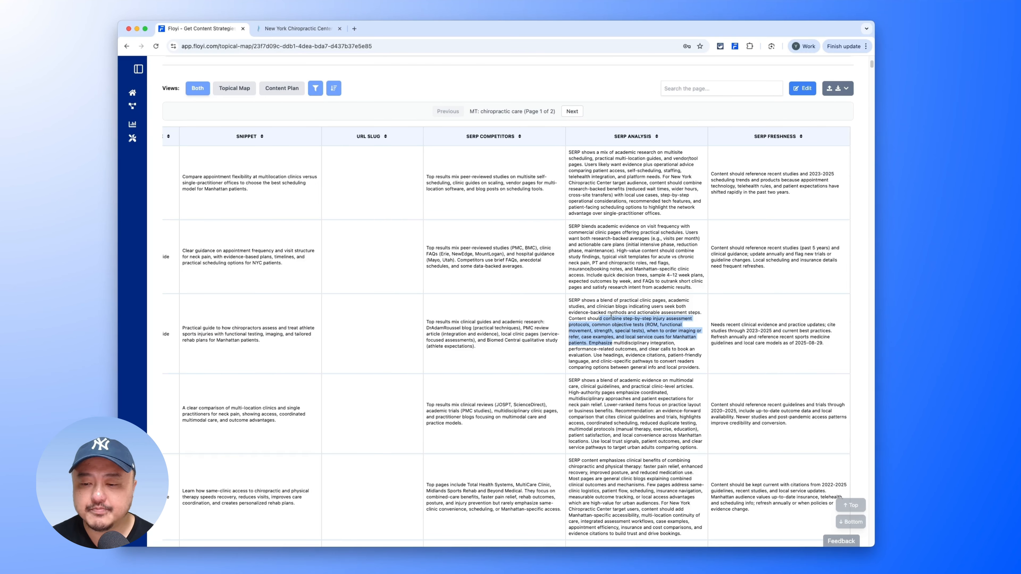
{"action": "left_click", "coordinate": [574, 298]}
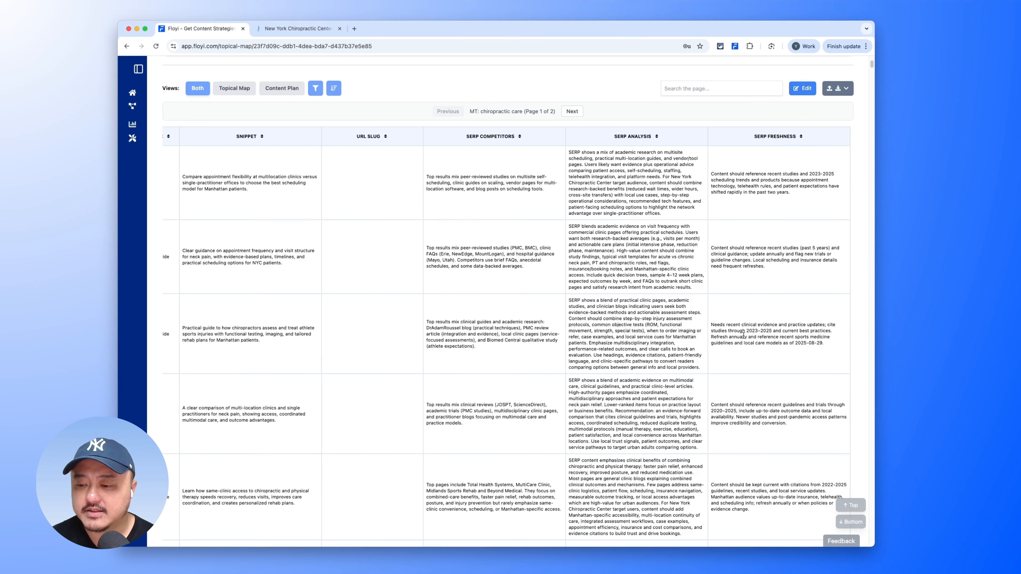
Generate the URL slugs for all 298 topics to fill the content plan's empty URL Slug column.
{"action": "scroll", "coordinate": [698, 358], "scroll_direction": "down", "scroll_amount": 5}
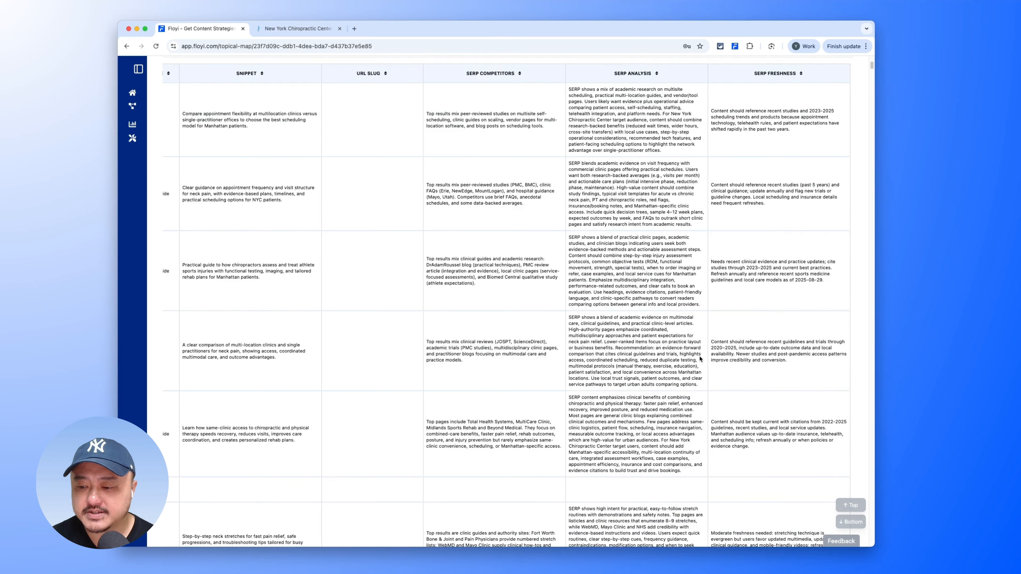
{"action": "scroll", "coordinate": [529, 252], "scroll_direction": "left", "scroll_amount": 10}
{"action": "scroll", "coordinate": [522, 249], "scroll_direction": "up", "scroll_amount": 15}
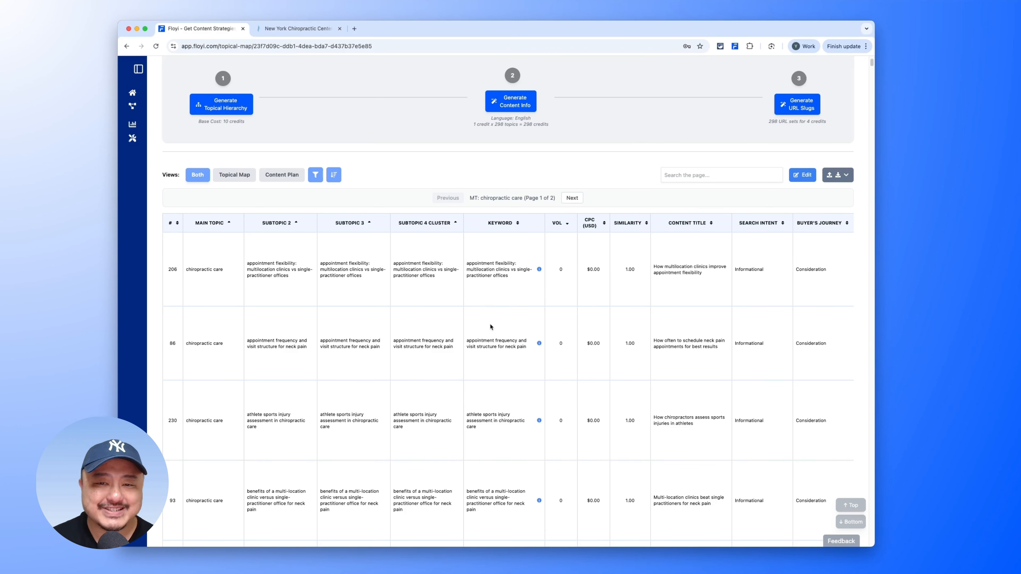
{"action": "scroll", "coordinate": [497, 303], "scroll_direction": "right", "scroll_amount": 10}
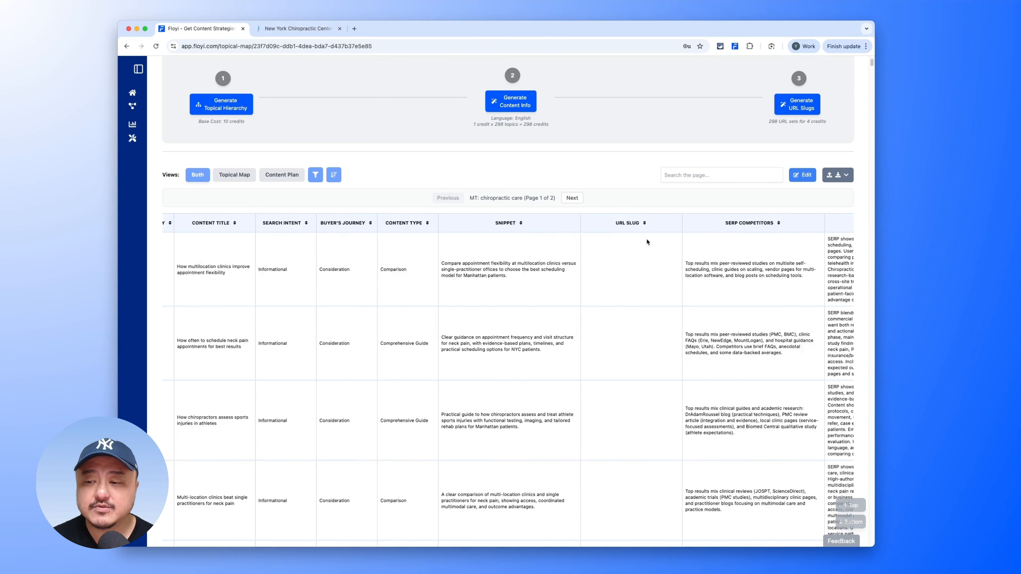
{"action": "left_click", "coordinate": [797, 104]}
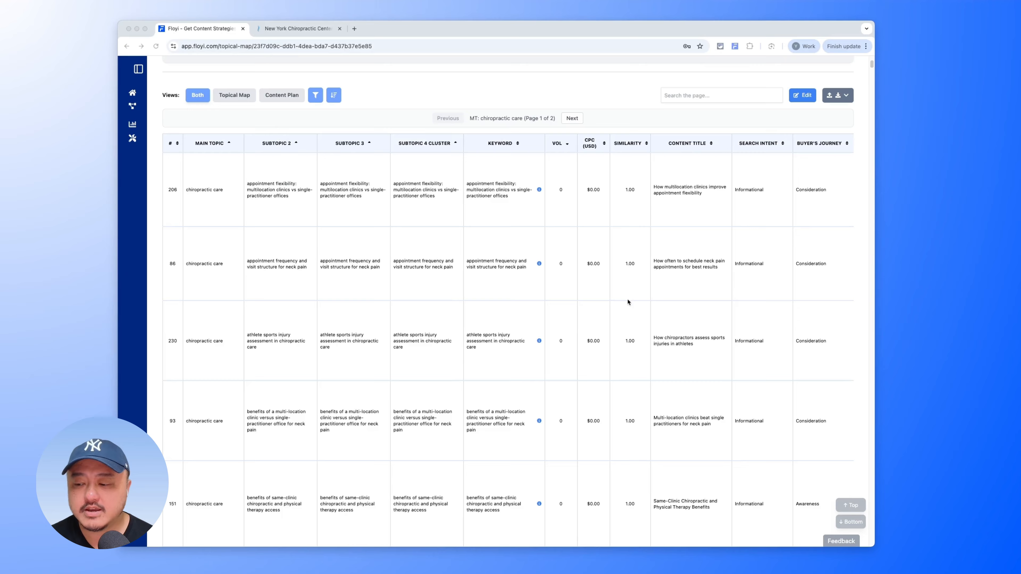
Widen the URL Slug column so each slug fits on one line, and review the appointment flexibility topic's slug.
{"action": "scroll", "coordinate": [628, 302], "scroll_direction": "right", "scroll_amount": 10}
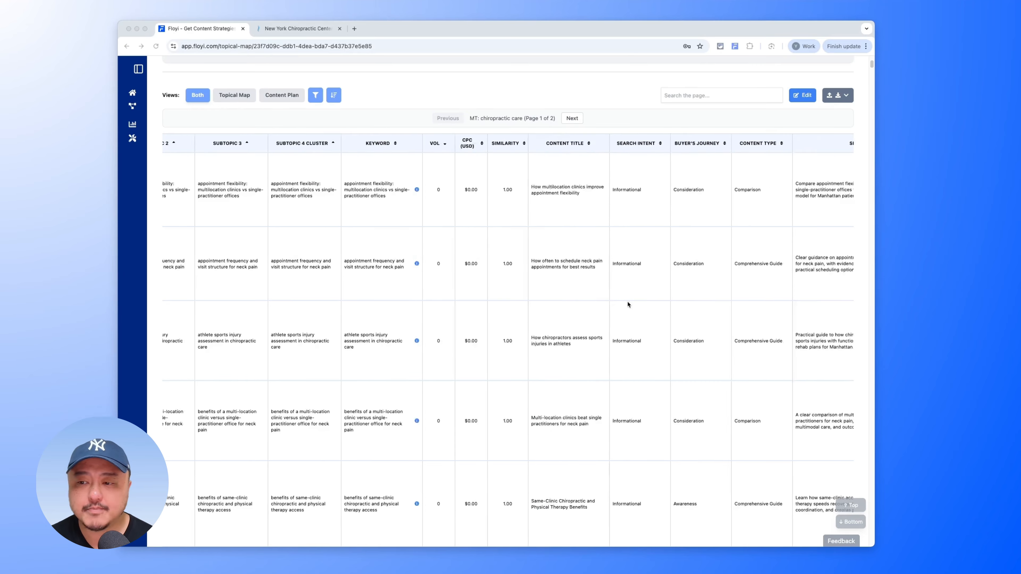
{"action": "scroll", "coordinate": [628, 304], "scroll_direction": "right", "scroll_amount": 3}
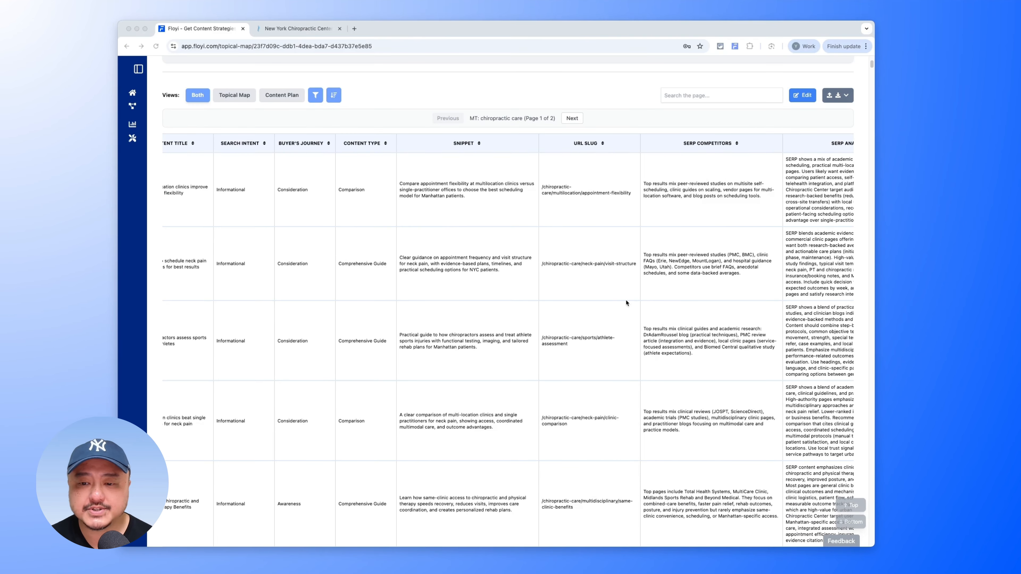
{"action": "left_click_drag", "start_coordinate": [546, 191], "coordinate": [565, 200]}
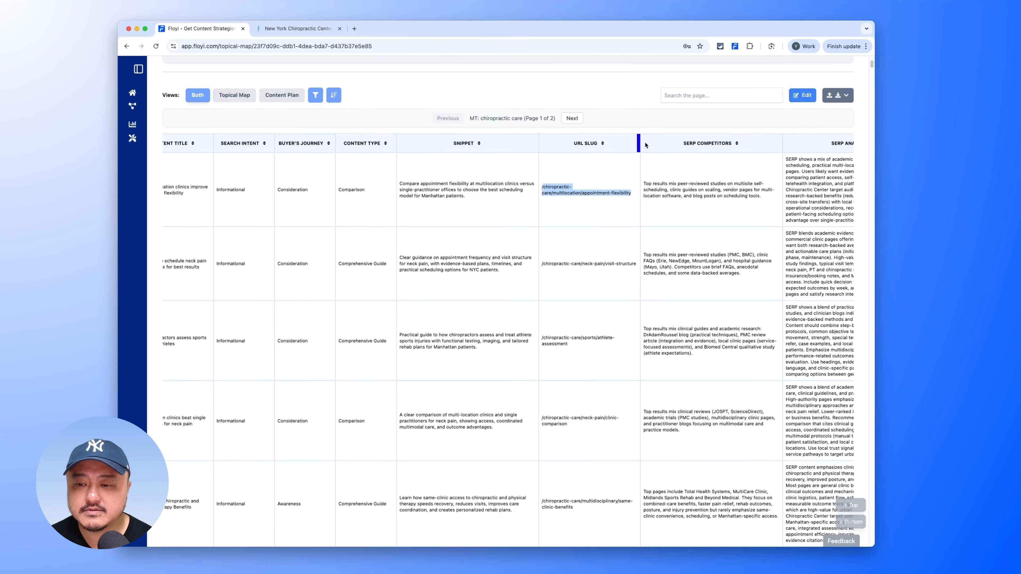
{"action": "left_click_drag", "start_coordinate": [640, 143], "coordinate": [690, 139]}
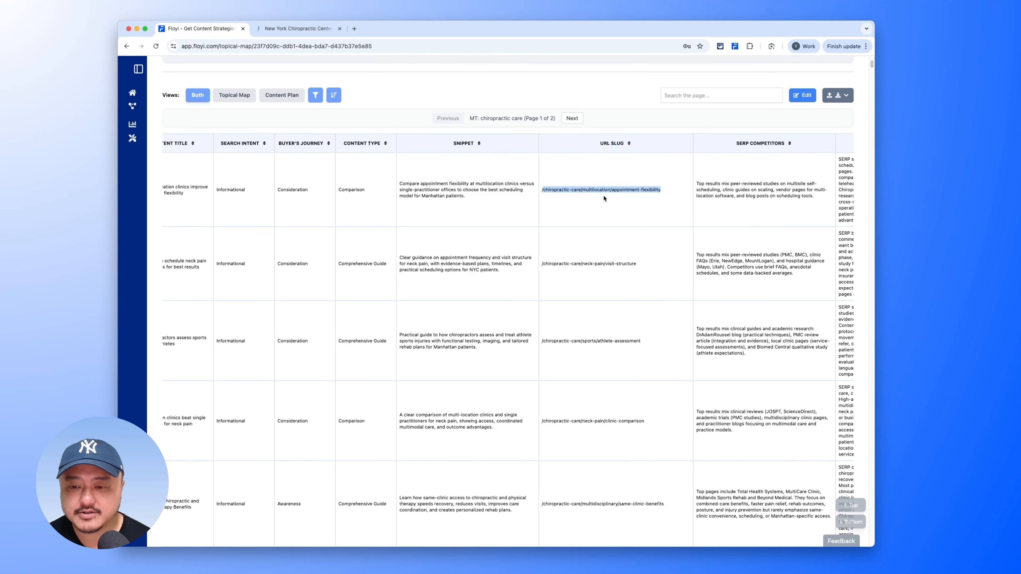
{"action": "triple_click", "coordinate": [571, 191]}
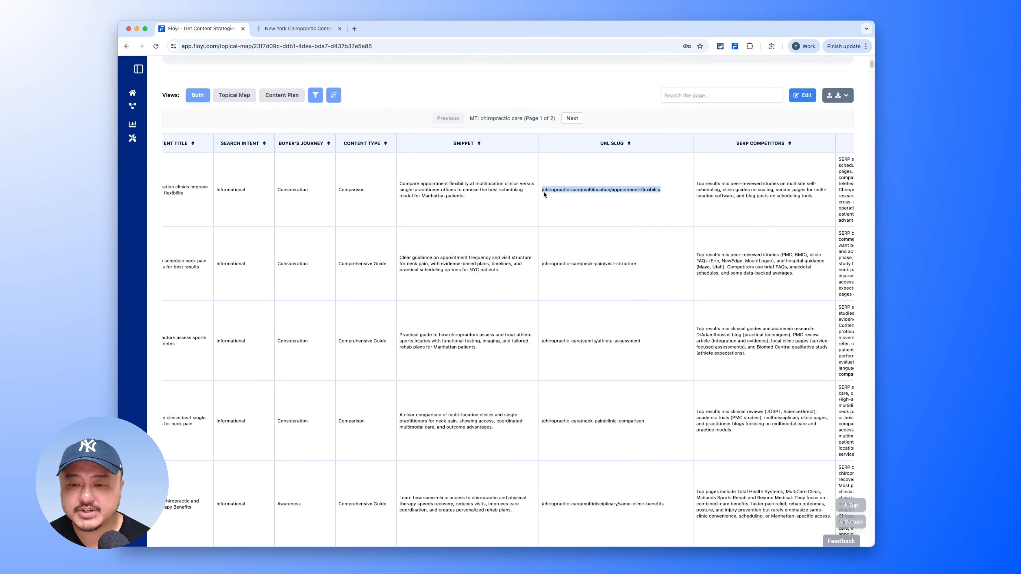
Find "chiropractic-care" on the page and examine how the URL slugs share parent folders and subfolders such as neck-pain.
{"action": "left_click_drag", "start_coordinate": [544, 192], "coordinate": [580, 190]}
{"action": "key", "text": "super+c"}
{"action": "key", "text": "super+f"}
{"action": "key", "text": "super+v"}
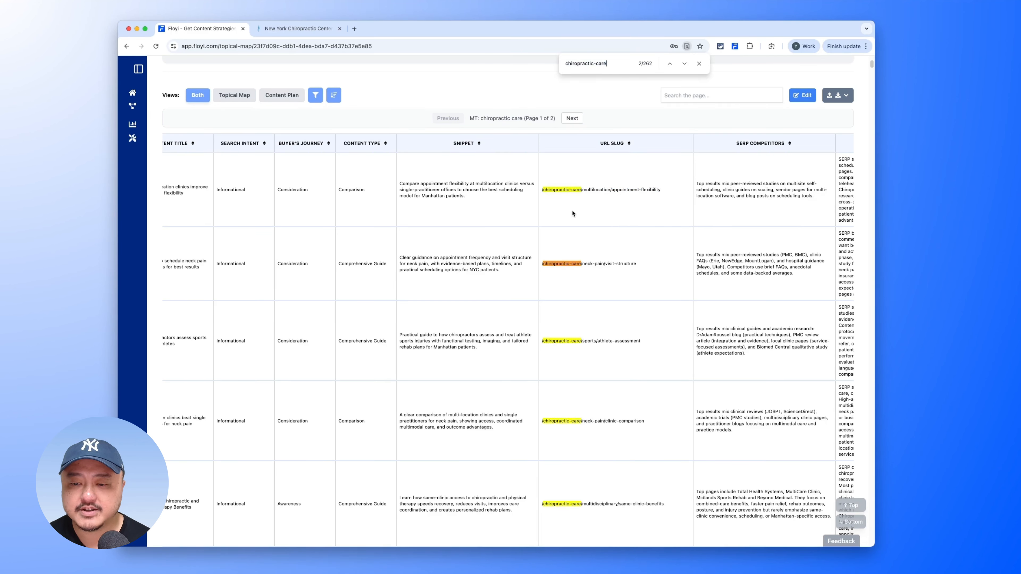
{"action": "scroll", "coordinate": [587, 314], "scroll_direction": "down", "scroll_amount": 4}
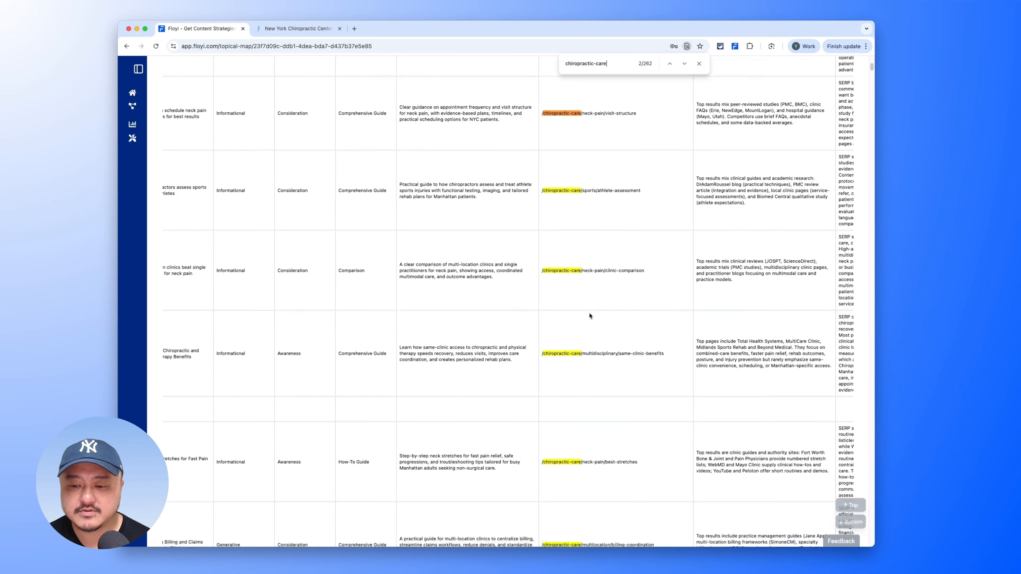
{"action": "scroll", "coordinate": [589, 312], "scroll_direction": "down", "scroll_amount": 5}
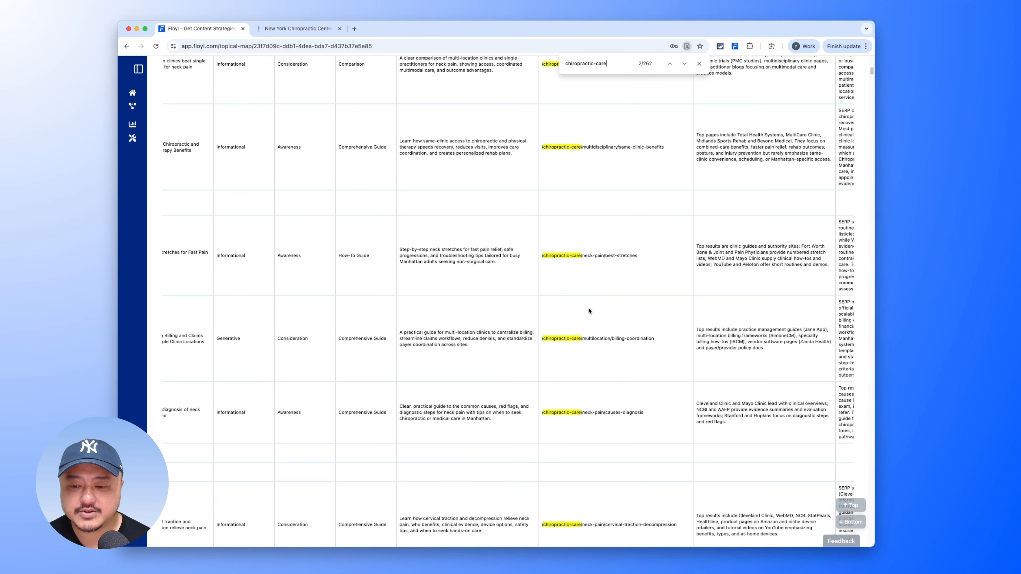
{"action": "left_click_drag", "start_coordinate": [582, 256], "coordinate": [604, 256]}
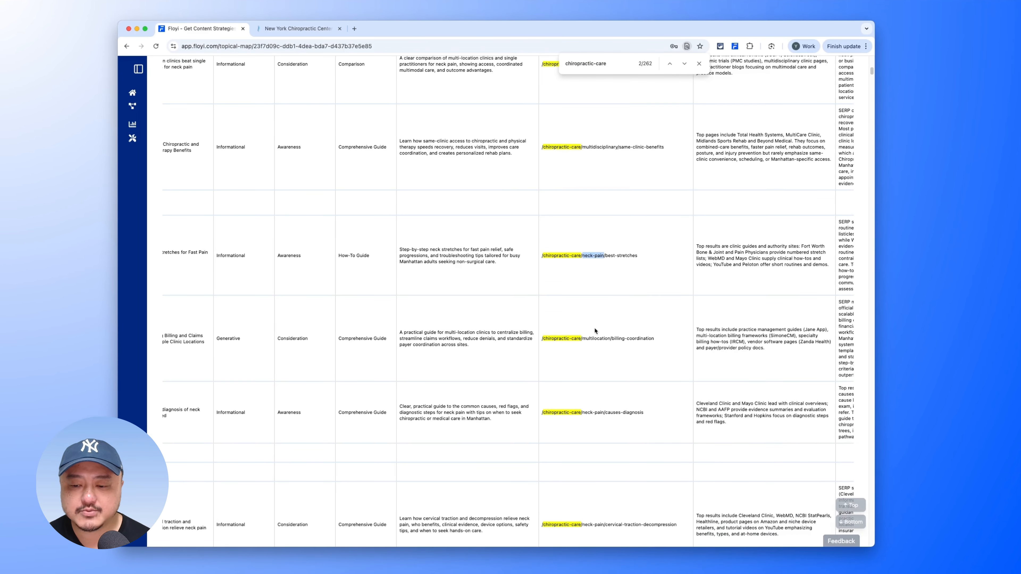
{"action": "scroll", "coordinate": [594, 328], "scroll_direction": "up", "scroll_amount": 15}
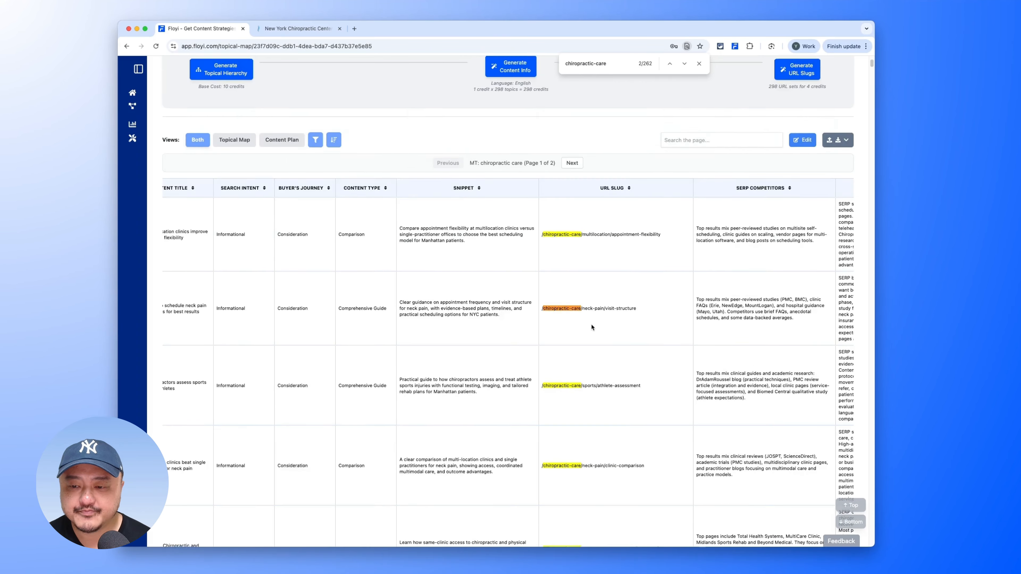
Sort the table by URL slug in ascending order and examine the keyword and cluster of the massage therapy row.
{"action": "left_click", "coordinate": [625, 270]}
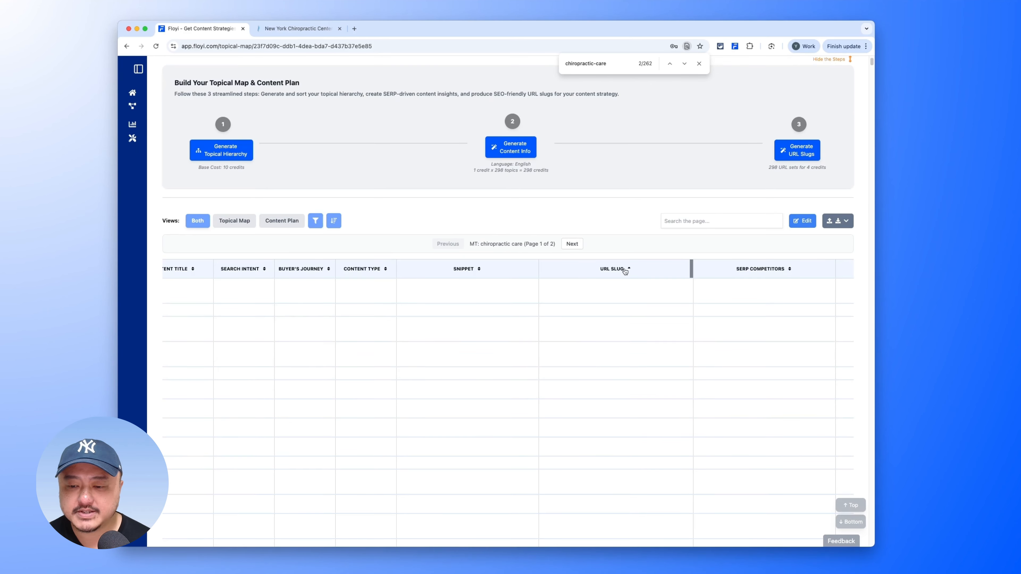
{"action": "scroll", "coordinate": [604, 292], "scroll_direction": "down", "scroll_amount": 4}
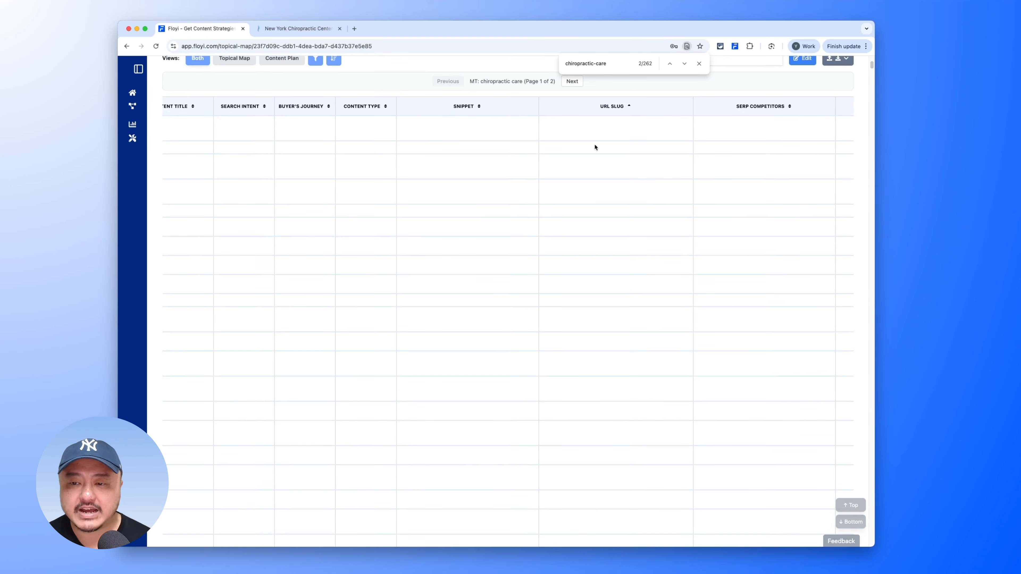
{"action": "scroll", "coordinate": [600, 171], "scroll_direction": "left", "scroll_amount": 10}
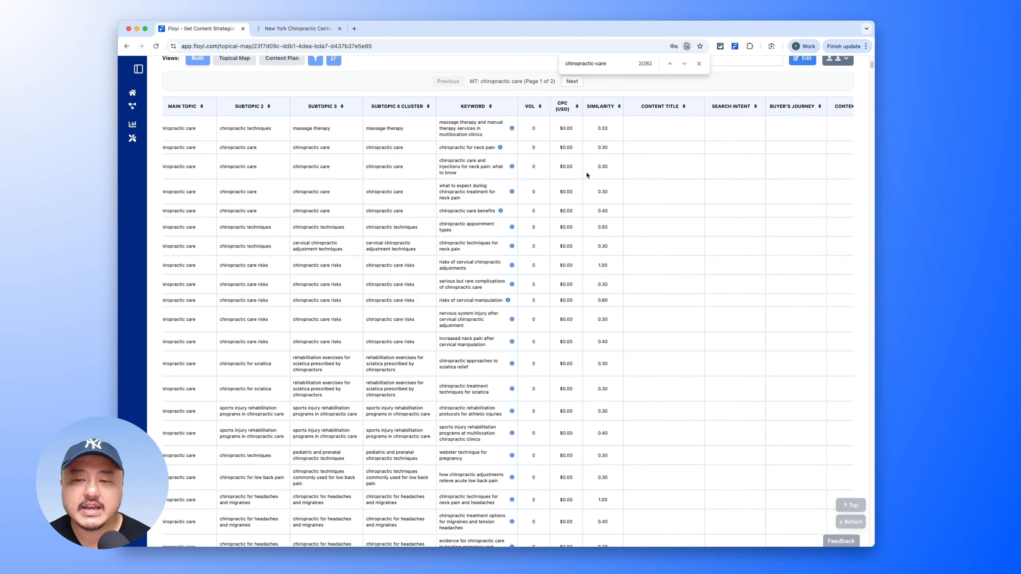
{"action": "double_click", "coordinate": [489, 123]}
{"action": "triple_click", "coordinate": [488, 123]}
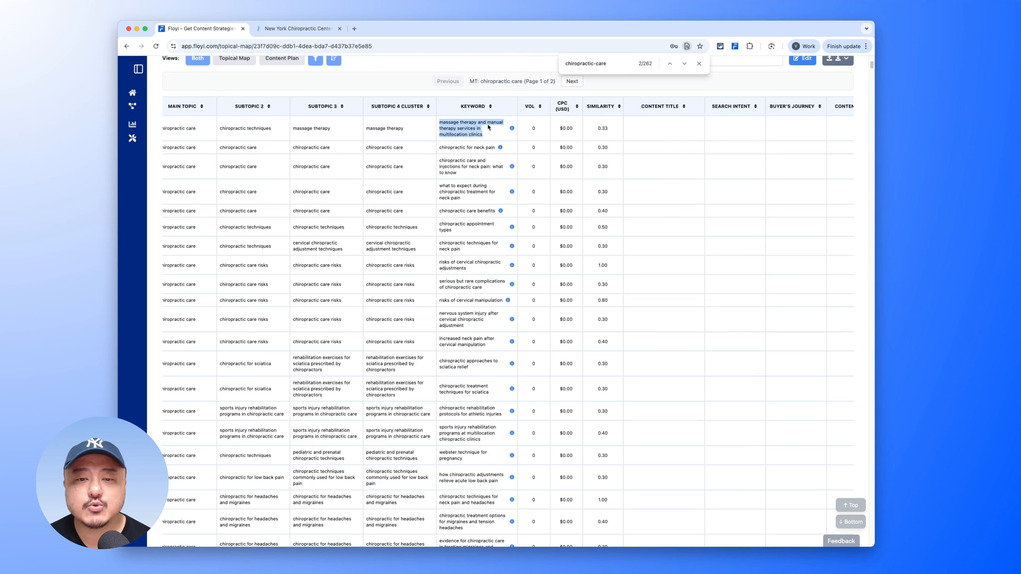
{"action": "triple_click", "coordinate": [380, 128]}
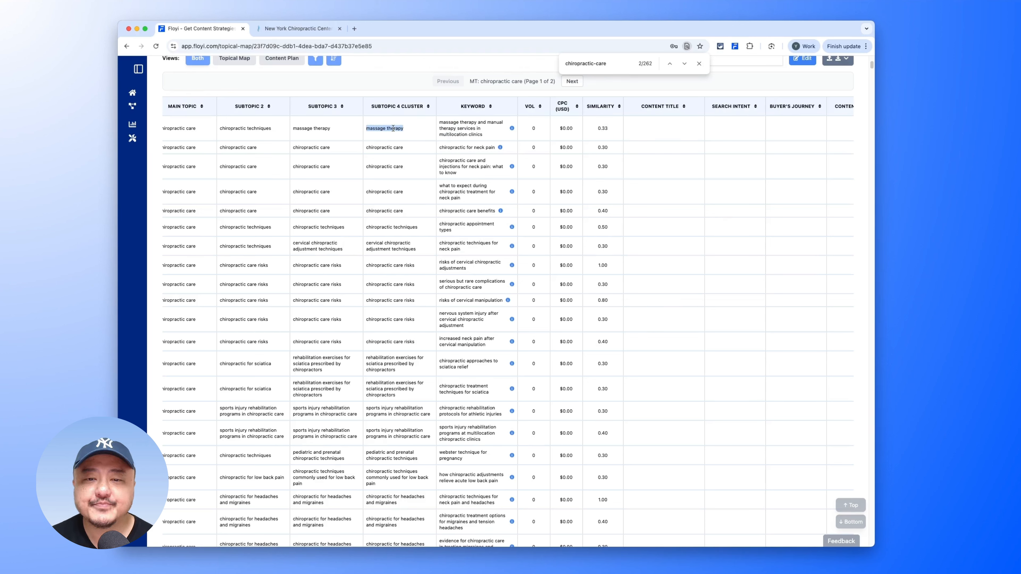
Sort the table by Subtopic 4 Cluster in ascending order and look through the clusters and their keywords.
{"action": "left_click", "coordinate": [425, 108]}
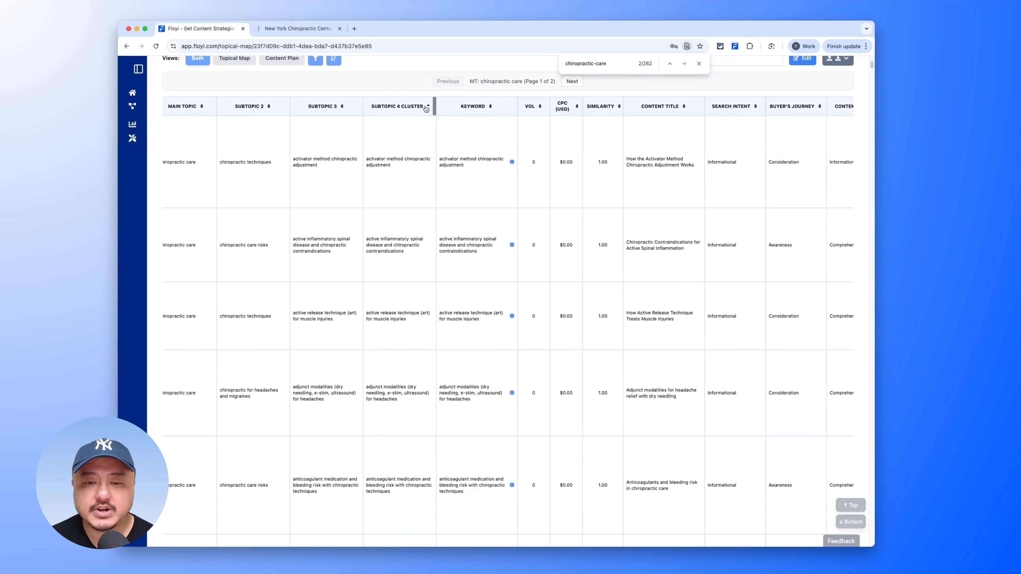
{"action": "double_click", "coordinate": [368, 158]}
{"action": "scroll", "coordinate": [381, 276], "scroll_direction": "down", "scroll_amount": 15}
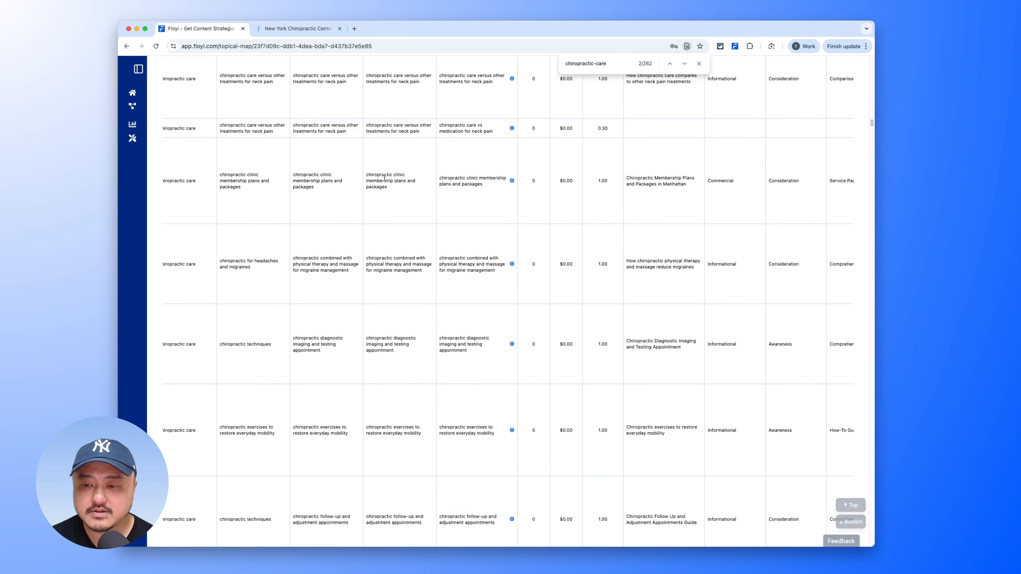
Find the cluster name "chiropractic care risks" on the page to highlight the rows that share it.
{"action": "scroll", "coordinate": [390, 200], "scroll_direction": "up", "scroll_amount": 5}
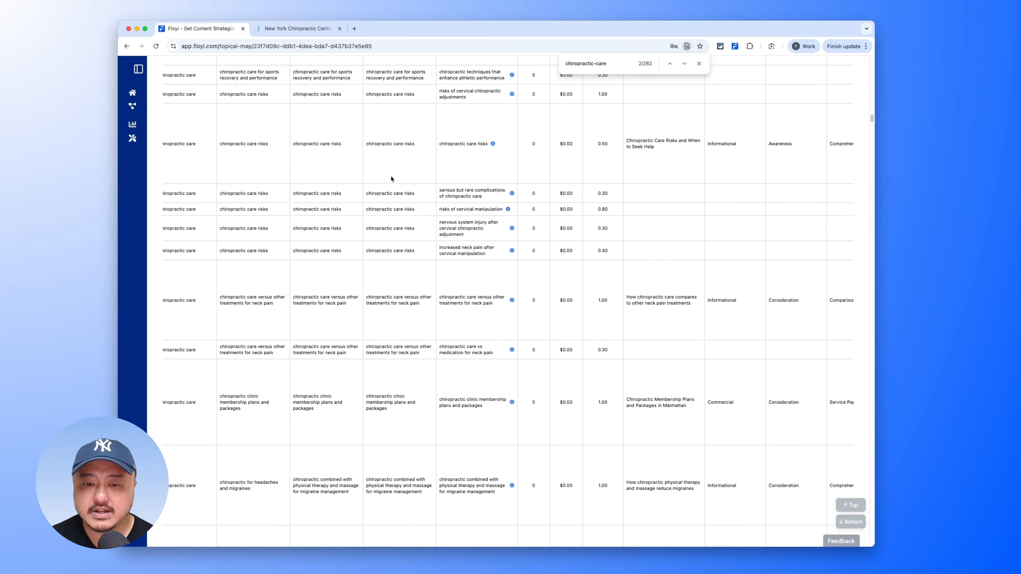
{"action": "triple_click", "coordinate": [390, 141]}
{"action": "key", "text": "super+c"}
{"action": "key", "text": "super+f"}
{"action": "key", "text": "super+v"}
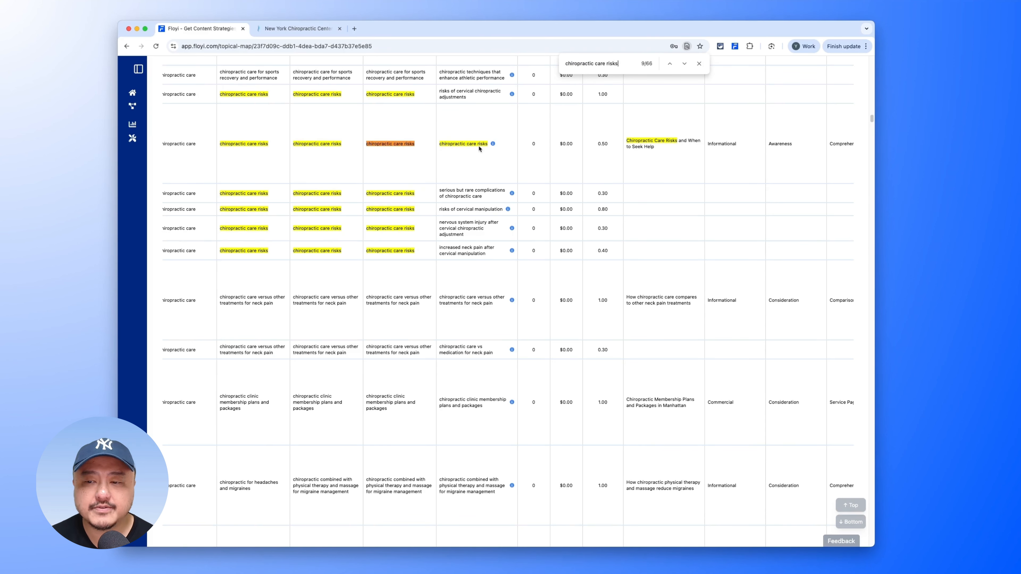
Examine the keywords grouped in the "chiropractic care risks" cluster, from cervical adjustment risks to rare complications.
{"action": "scroll", "coordinate": [463, 94], "scroll_direction": "up", "scroll_amount": 2}
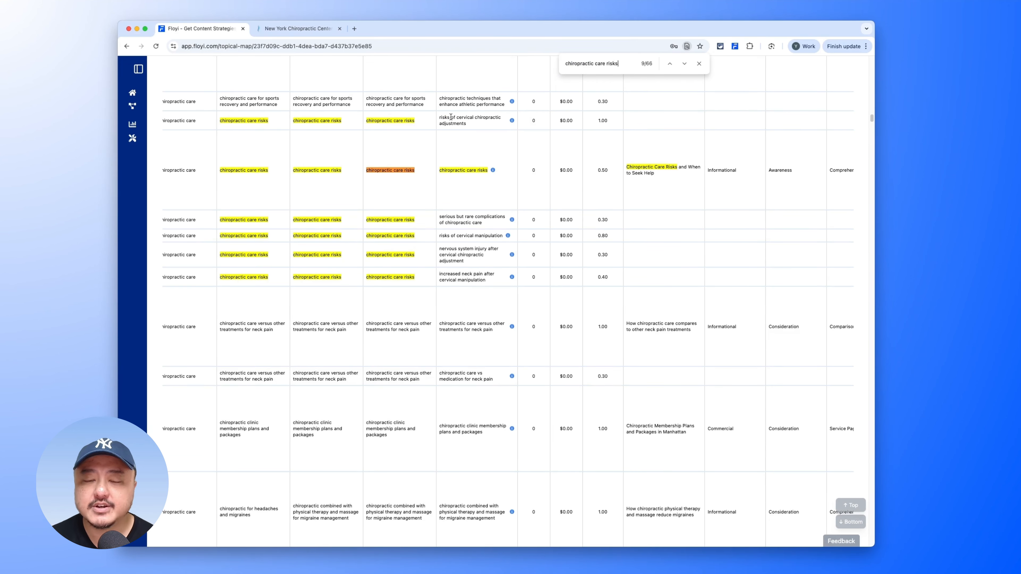
{"action": "left_click_drag", "start_coordinate": [439, 117], "coordinate": [463, 125]}
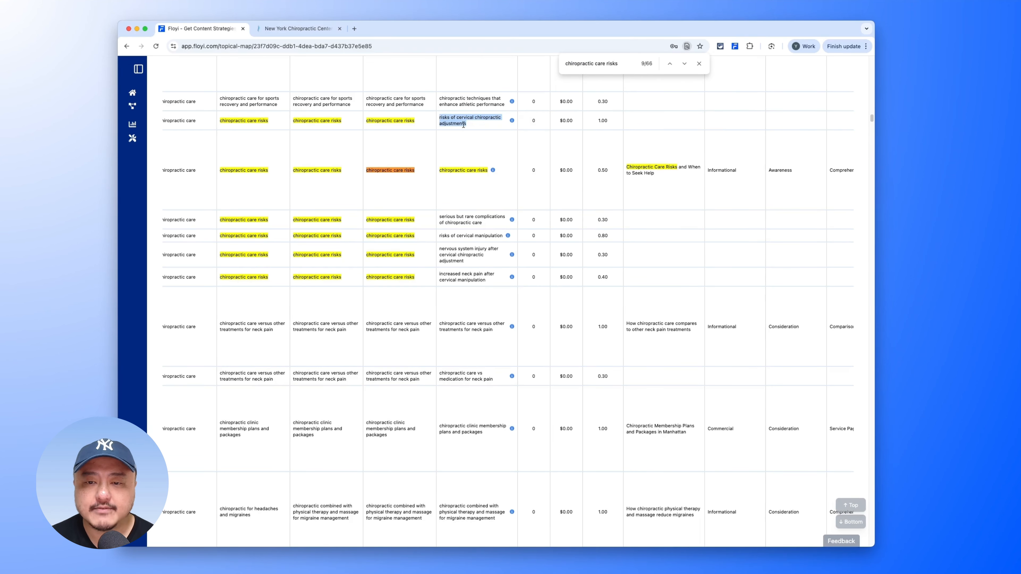
{"action": "left_click", "coordinate": [448, 218]}
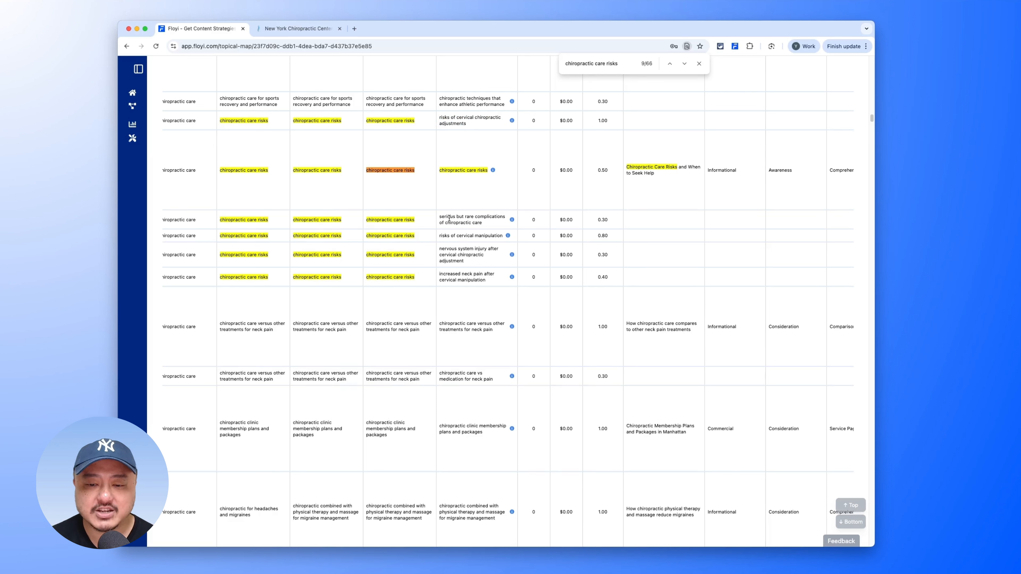
{"action": "left_click_drag", "start_coordinate": [441, 218], "coordinate": [474, 216]}
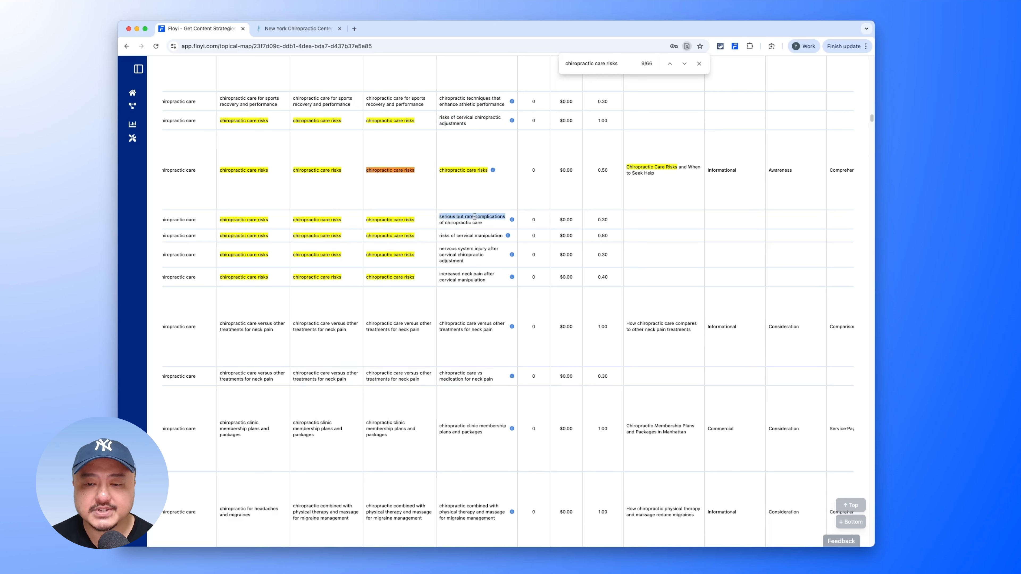
{"action": "triple_click", "coordinate": [447, 235]}
{"action": "left_click", "coordinate": [447, 252]}
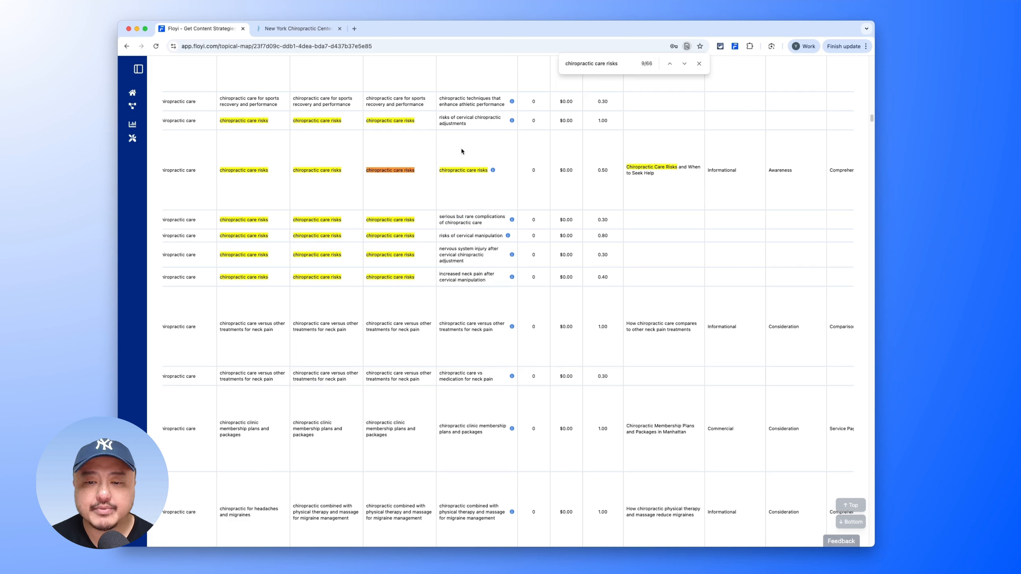
{"action": "triple_click", "coordinate": [456, 171]}
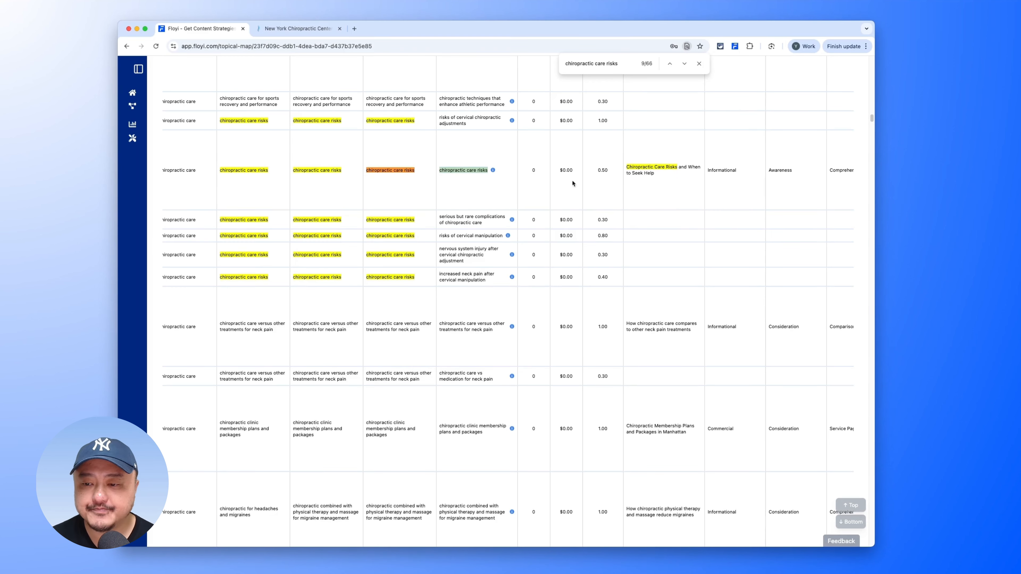
Review the chiropractic care risks row's content title, search intent, buyer's journey, content type, snippet and URL slug.
{"action": "scroll", "coordinate": [595, 182], "scroll_direction": "right", "scroll_amount": 2}
{"action": "left_click_drag", "start_coordinate": [545, 167], "coordinate": [837, 178]}
{"action": "scroll", "coordinate": [658, 177], "scroll_direction": "right", "scroll_amount": 7}
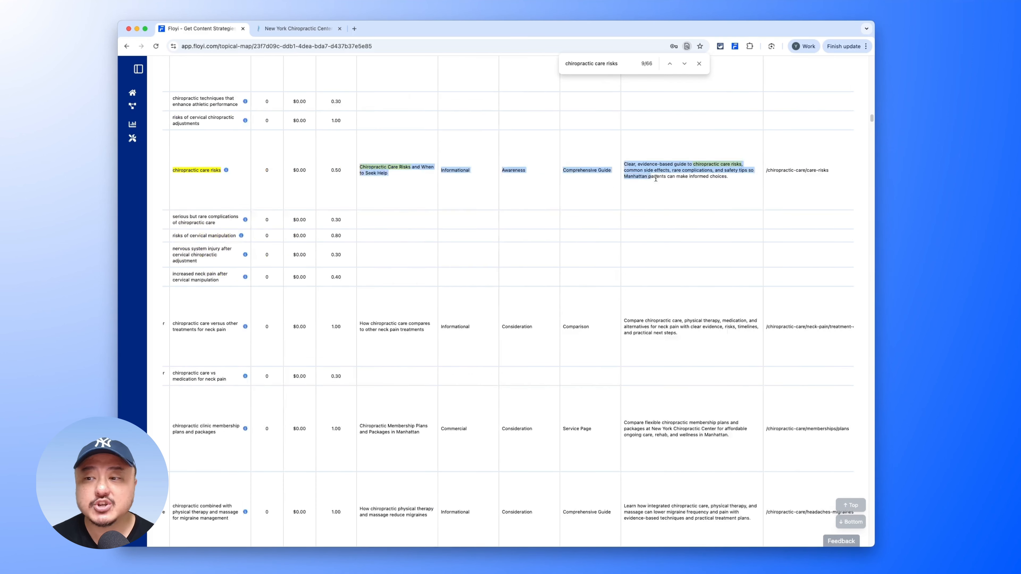
{"action": "scroll", "coordinate": [722, 176], "scroll_direction": "left", "scroll_amount": 2}
{"action": "scroll", "coordinate": [387, 188], "scroll_direction": "left", "scroll_amount": 5}
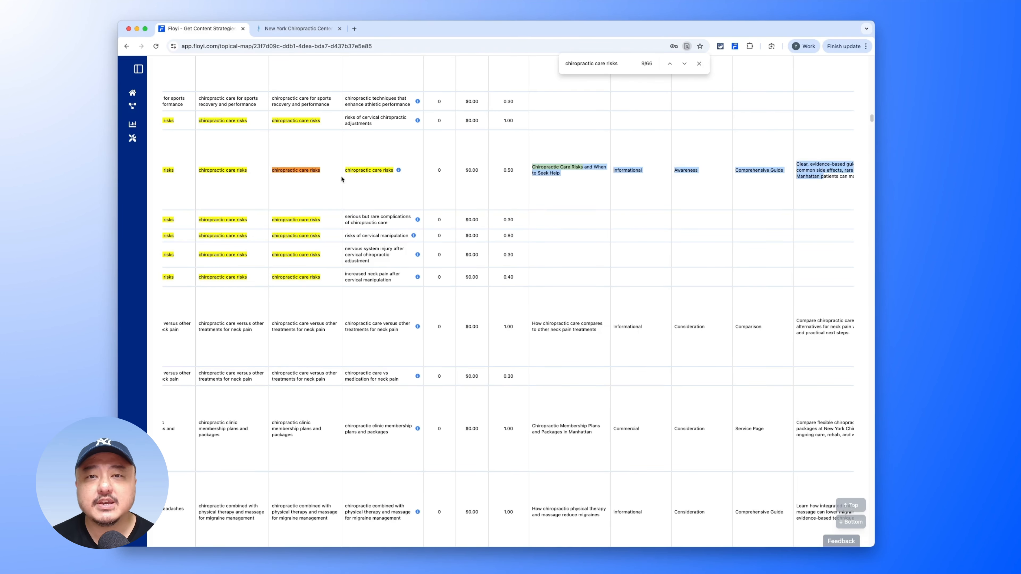
{"action": "left_click_drag", "start_coordinate": [299, 171], "coordinate": [275, 171]}
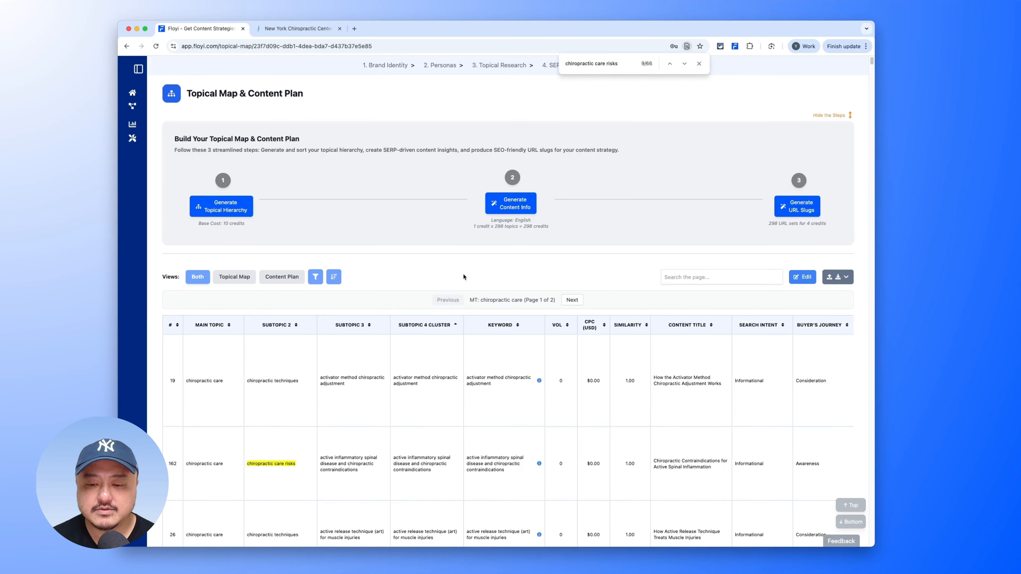
Switch the table to the Topical Map view and look through its topic hierarchy.
{"action": "scroll", "coordinate": [462, 274], "scroll_direction": "down", "scroll_amount": 1}
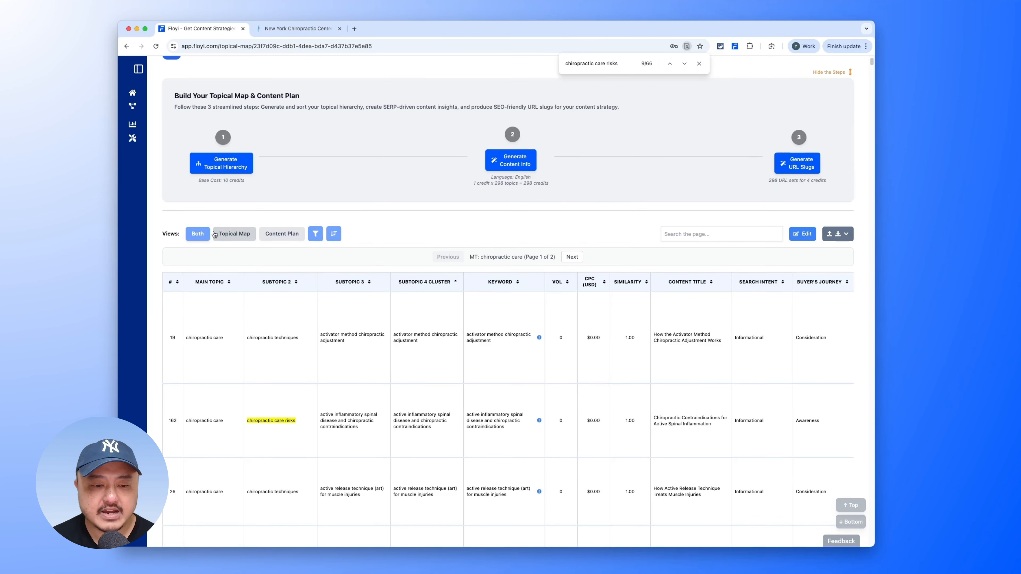
{"action": "left_click", "coordinate": [234, 234]}
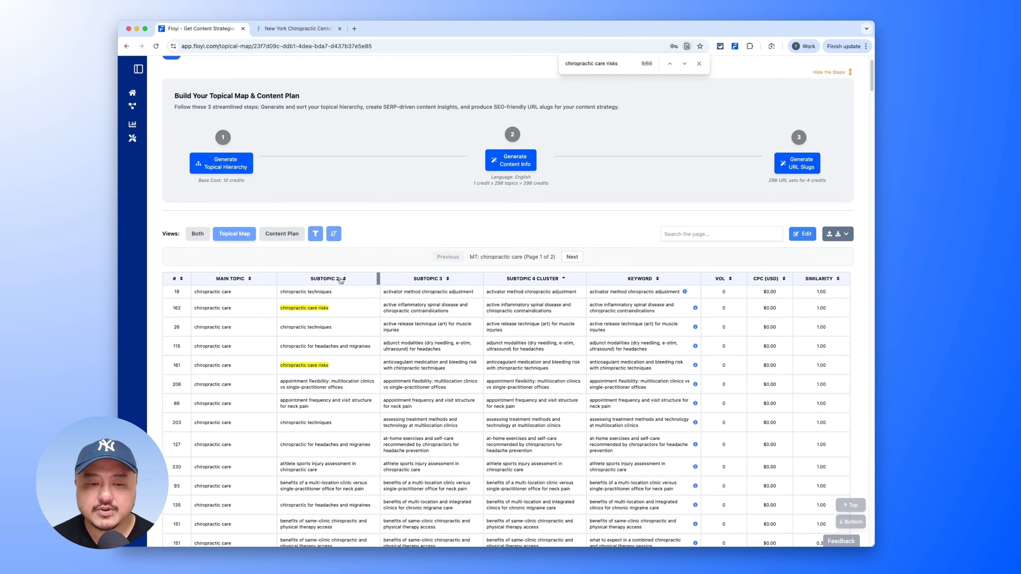
{"action": "scroll", "coordinate": [341, 282], "scroll_direction": "down", "scroll_amount": 4}
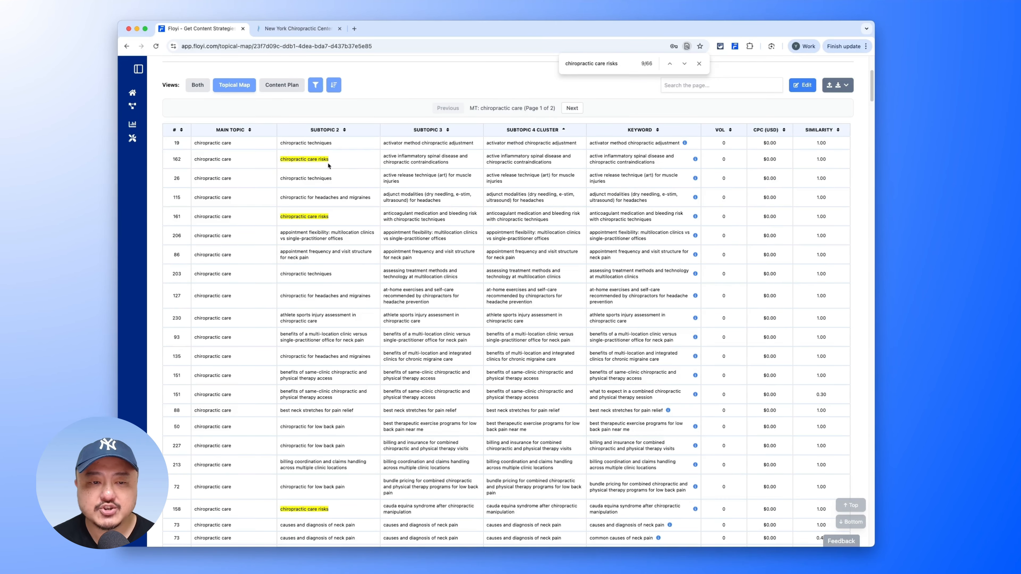
Switch the table to the Content Plan view and look across its columns, including snippets, URL slugs and SERP competitors.
{"action": "left_click", "coordinate": [282, 85]}
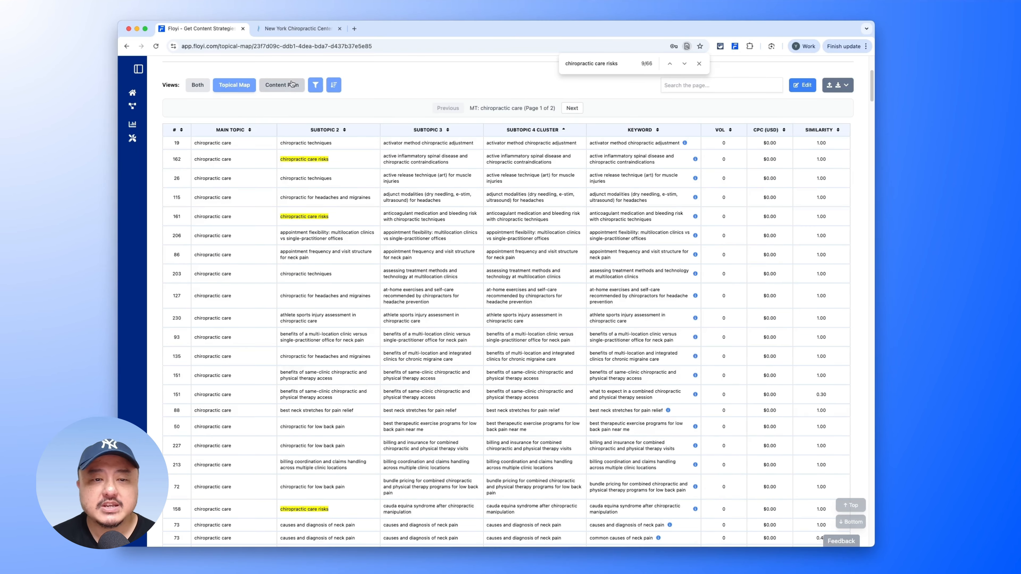
{"action": "scroll", "coordinate": [366, 180], "scroll_direction": "right", "scroll_amount": 10}
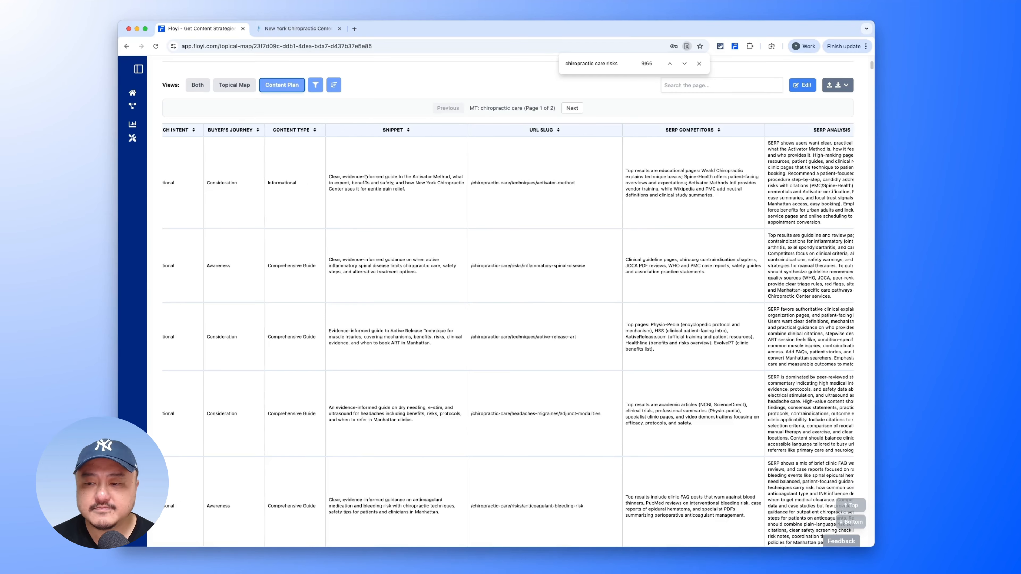
{"action": "scroll", "coordinate": [366, 180], "scroll_direction": "left", "scroll_amount": 10}
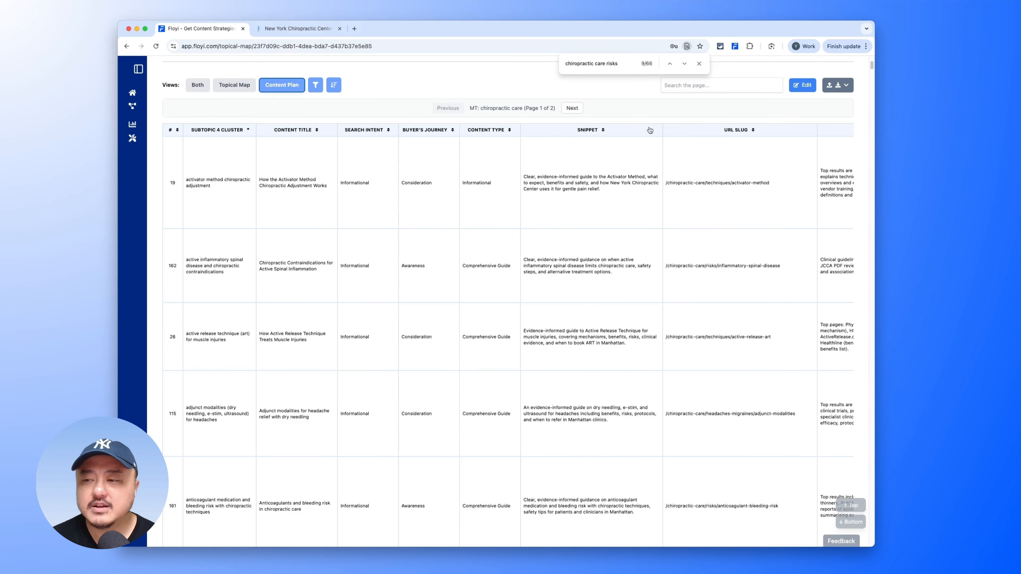
Review the content plan's download and upload options, and close the page search.
{"action": "left_click", "coordinate": [838, 85]}
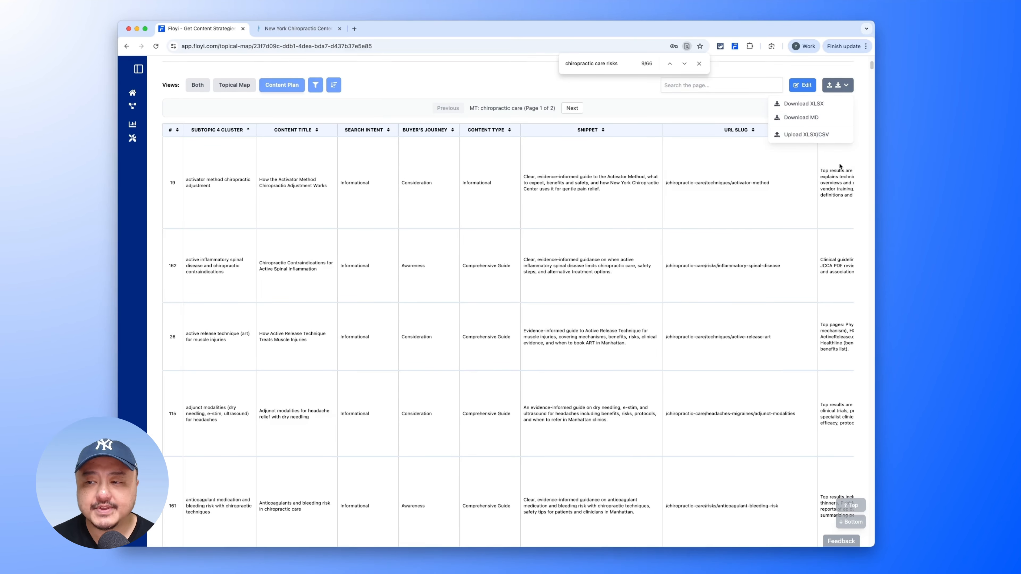
{"action": "left_click", "coordinate": [699, 64]}
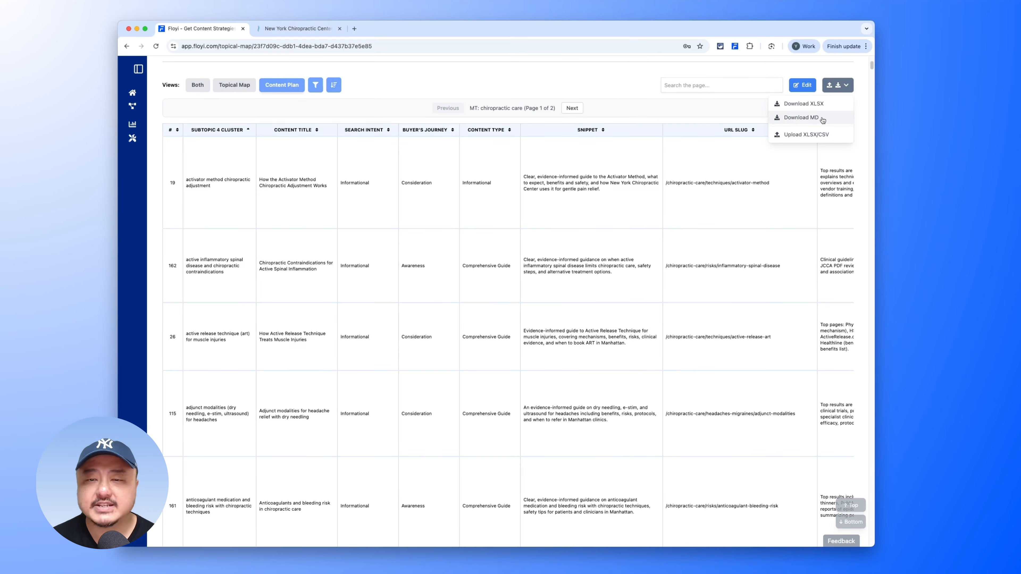
{"action": "left_click", "coordinate": [611, 204]}
{"action": "scroll", "coordinate": [626, 204], "scroll_direction": "up", "scroll_amount": 5}
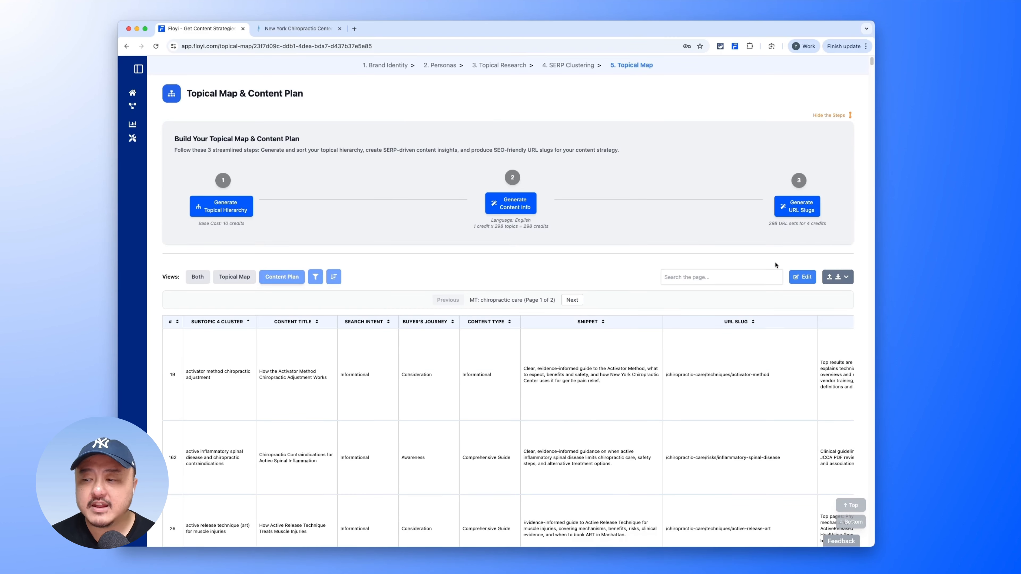
{"action": "left_click", "coordinate": [838, 276]}
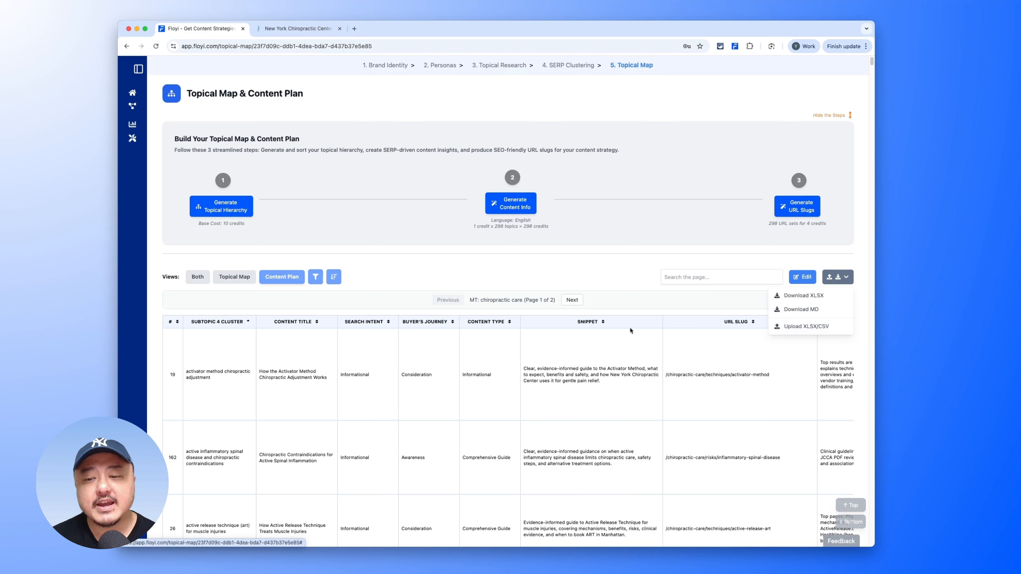
{"action": "double_click", "coordinate": [528, 368]}
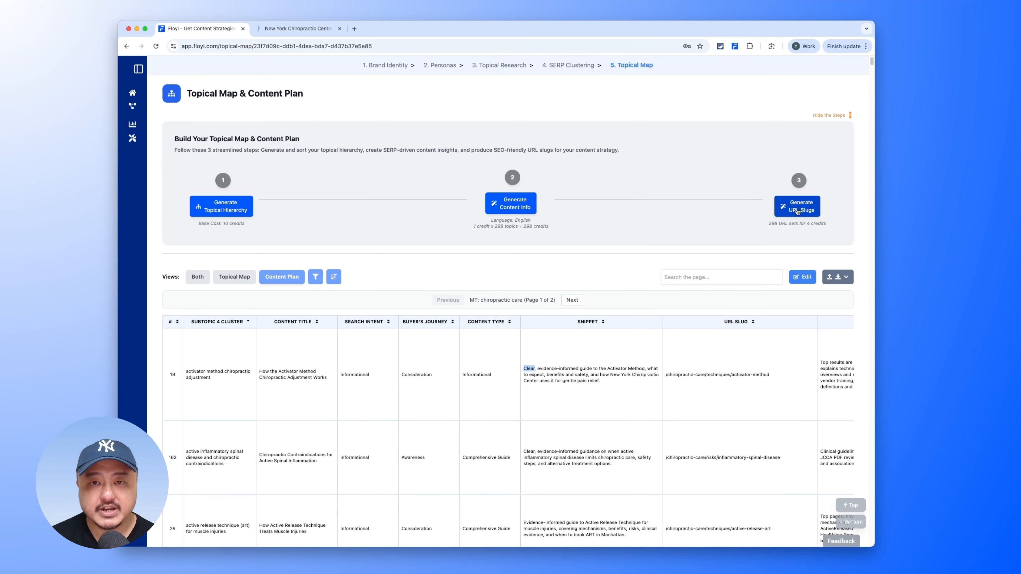
{"action": "scroll", "coordinate": [804, 256], "scroll_direction": "down", "scroll_amount": 2}
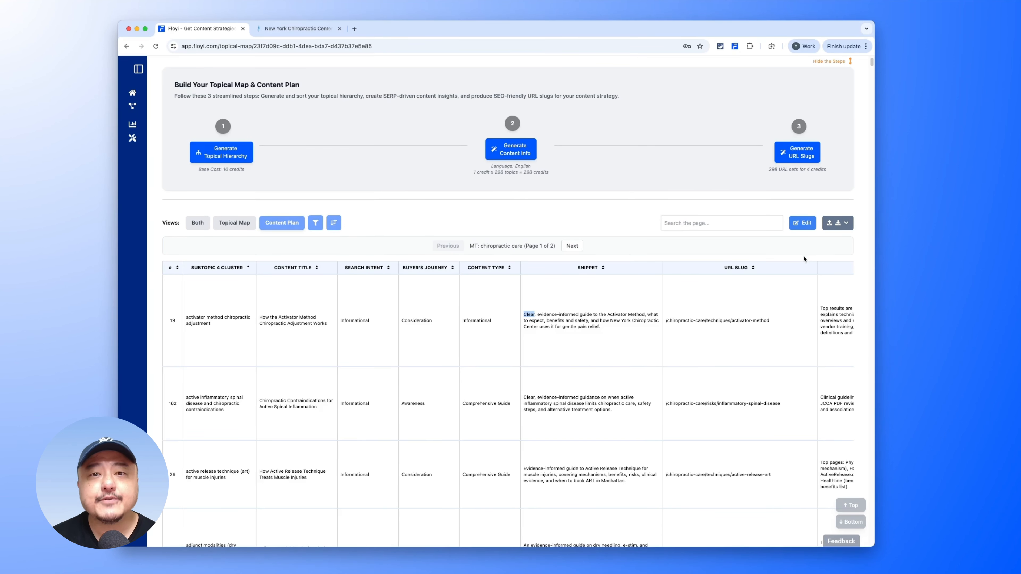
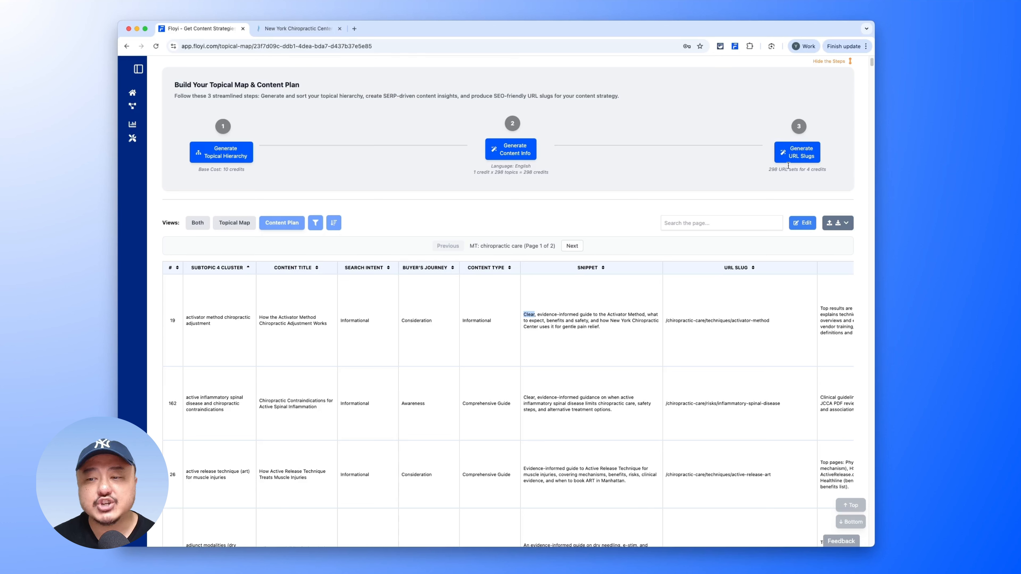
Expand the navigation sidebar and open SERP Insights.
{"action": "scroll", "coordinate": [741, 176], "scroll_direction": "up", "scroll_amount": 3}
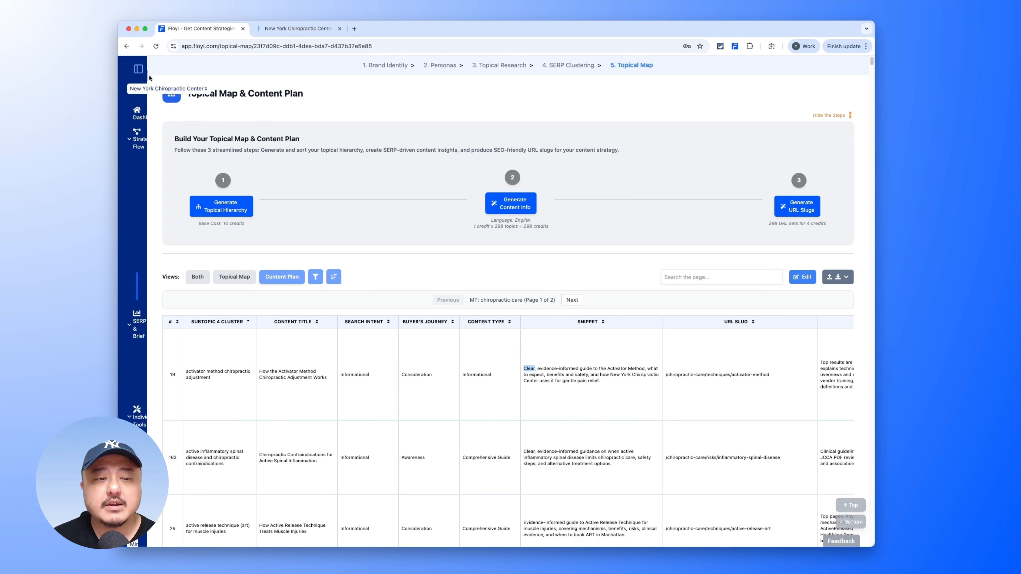
{"action": "left_click", "coordinate": [139, 69]}
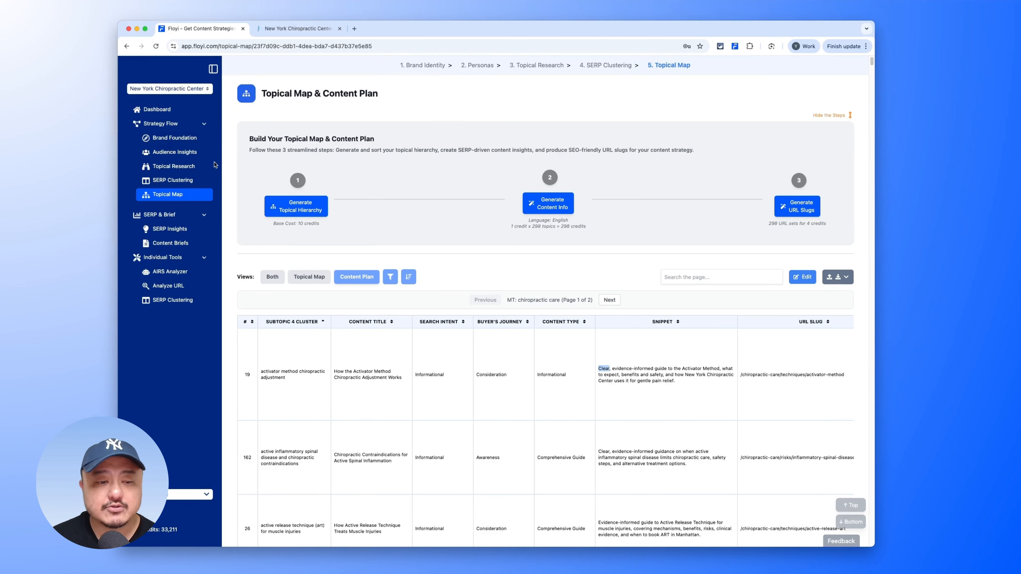
{"action": "left_click", "coordinate": [197, 236]}
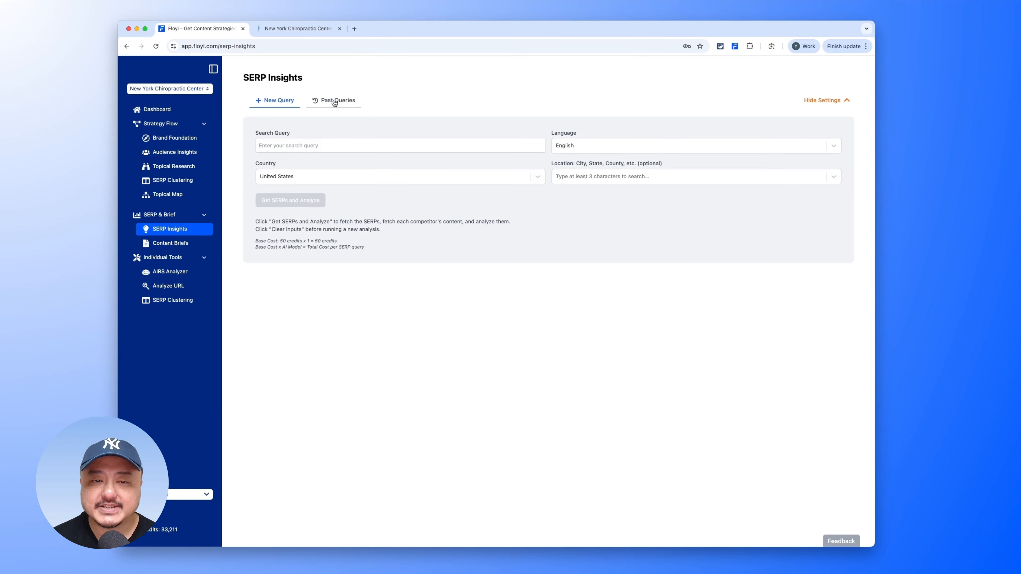
Enter "chiropractic risks" as the search query for a new SERP Insights query, leaving the country as United States.
{"action": "left_click", "coordinate": [334, 145]}
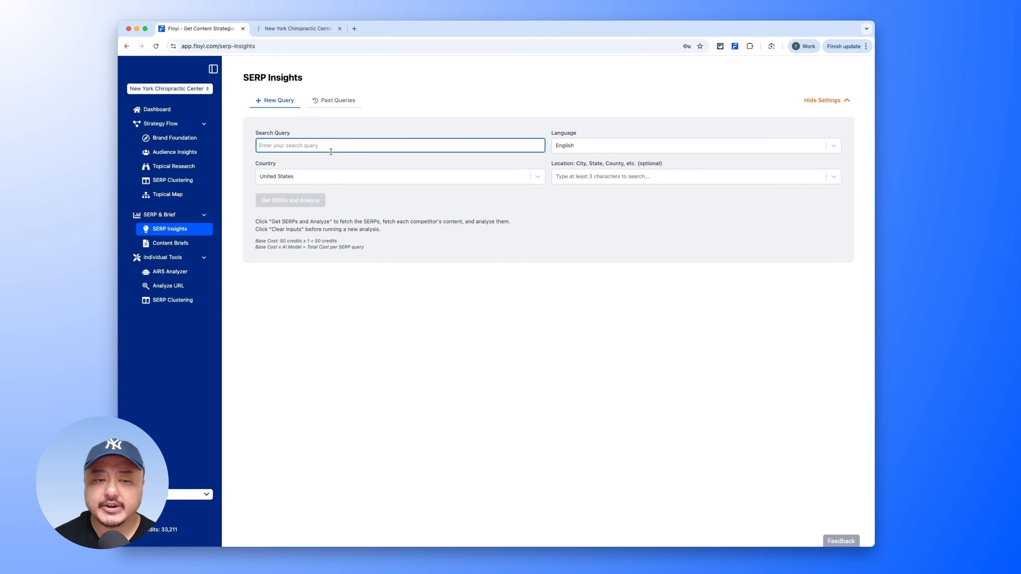
{"action": "type", "text": "chiro"}
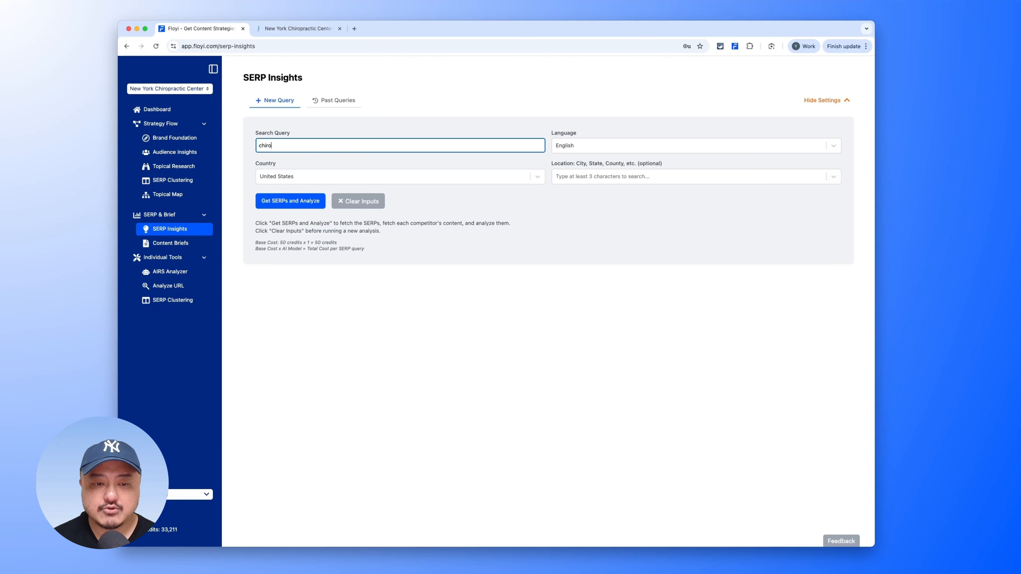
{"action": "type", "text": "practic chi"}
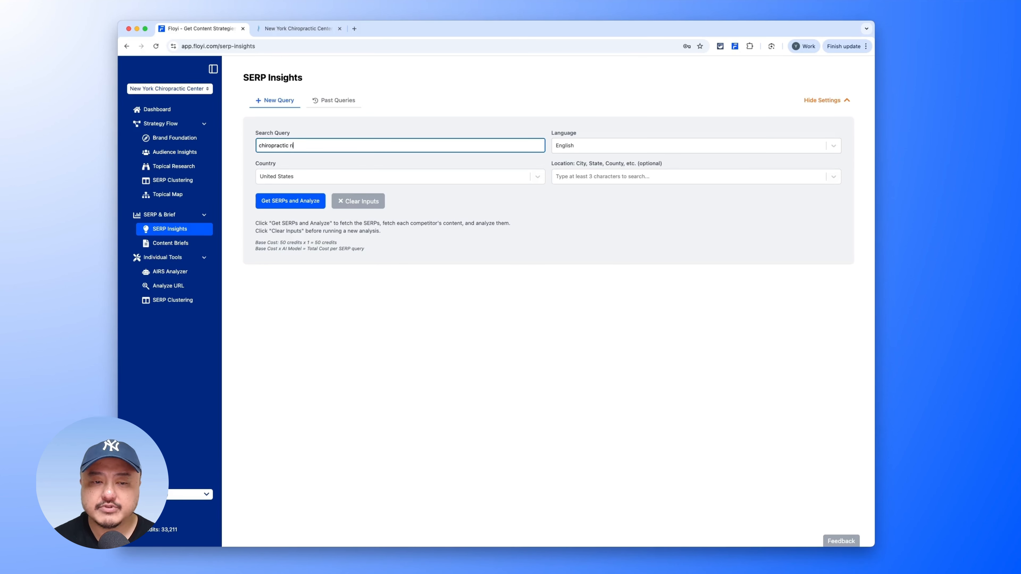
{"action": "key", "text": "BackSpace"}
{"action": "key", "text": "BackSpace"}
{"action": "key", "text": "BackSpace"}
{"action": "type", "text": "risks"}
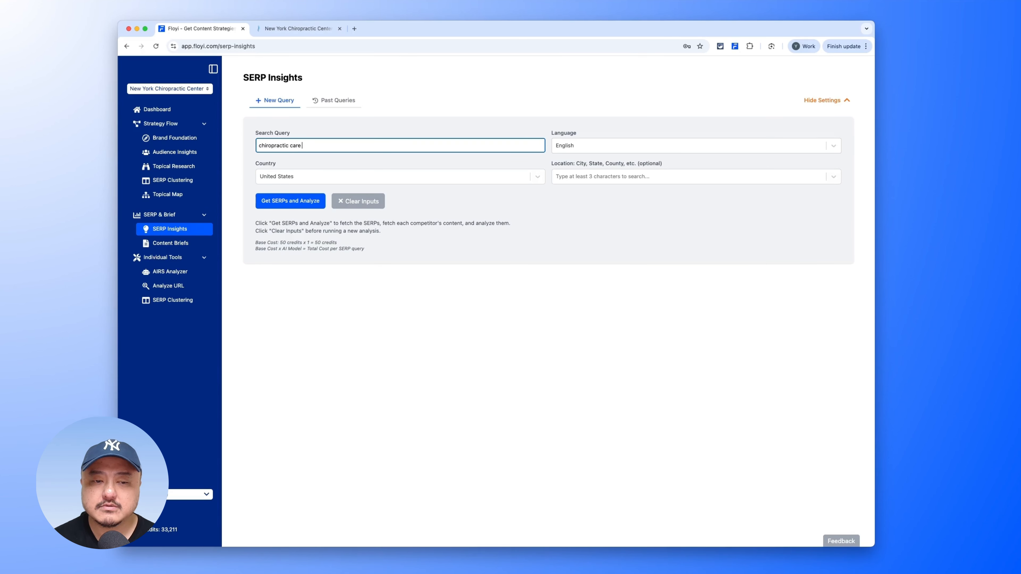
{"action": "left_click", "coordinate": [285, 178]}
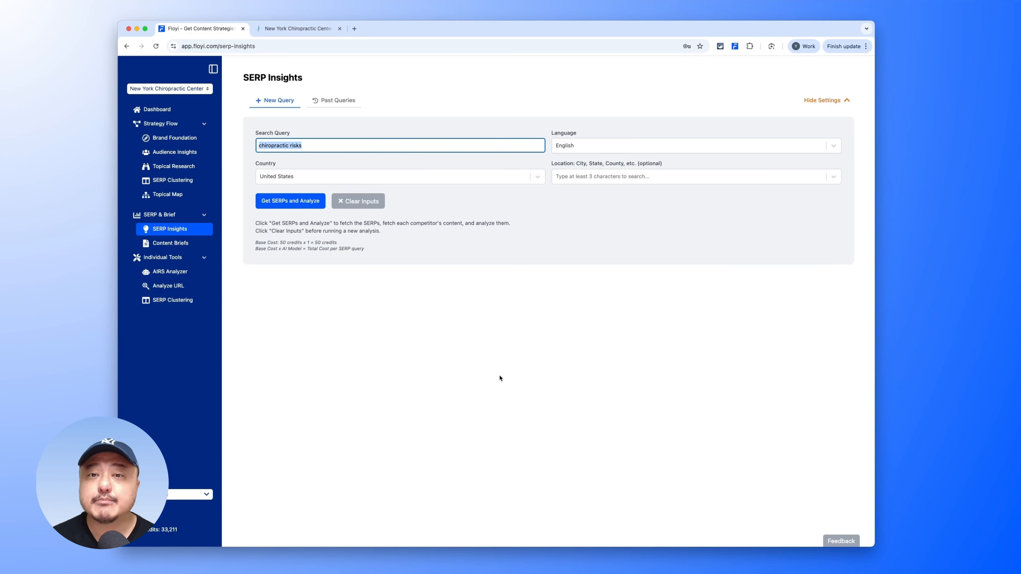
Open Content Briefs and set up a new SERP analysis with the search query "chiropractic risks".
{"action": "left_click", "coordinate": [170, 243]}
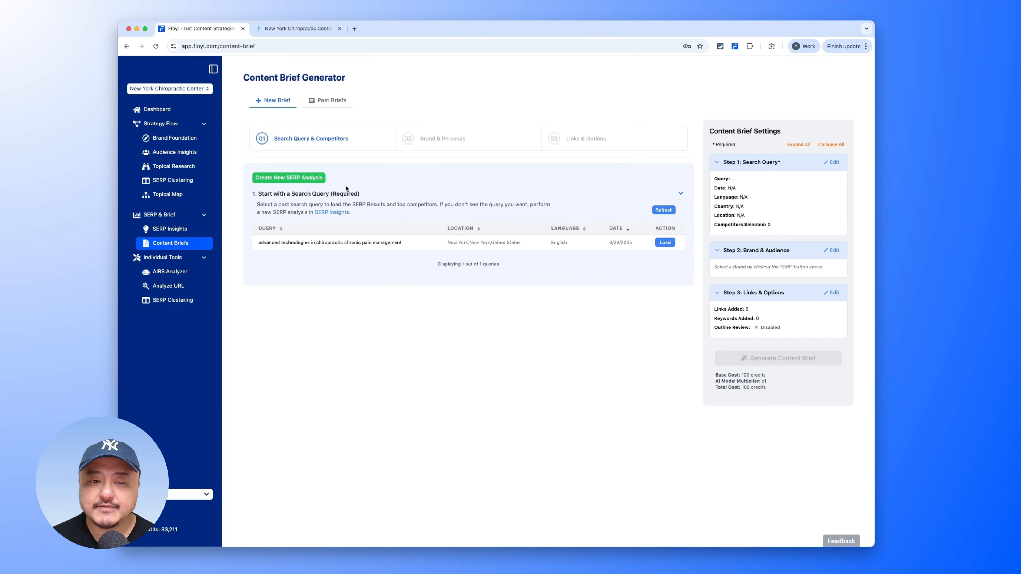
{"action": "left_click", "coordinate": [301, 178]}
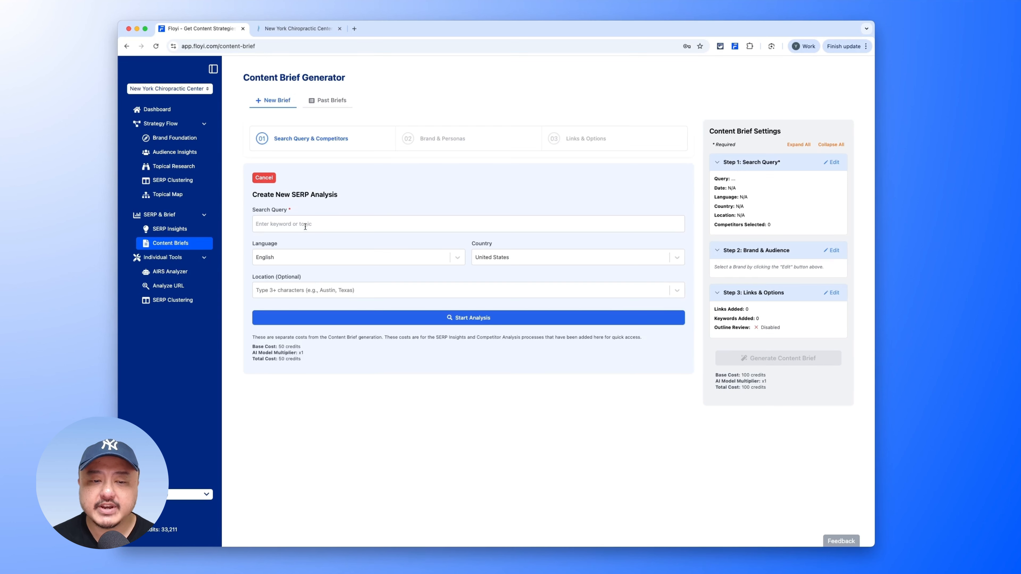
{"action": "left_click", "coordinate": [306, 225]}
{"action": "type", "text": "chiropractic risks"}
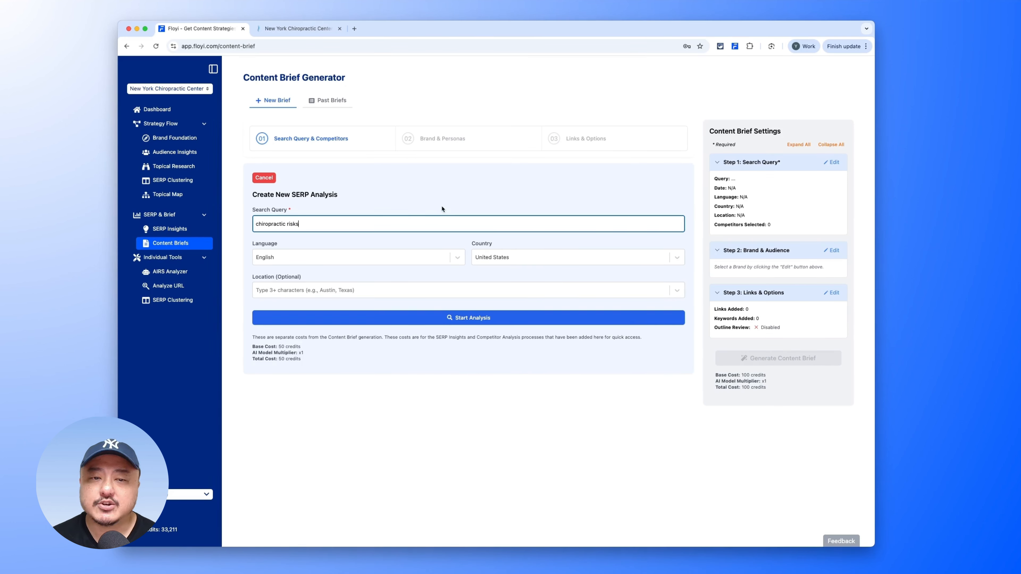
Base the brief on the past query "advanced technologies in chiropractic chronic pain management" instead of a new SERP analysis, selecting its first two competitors.
{"action": "left_click", "coordinate": [459, 162]}
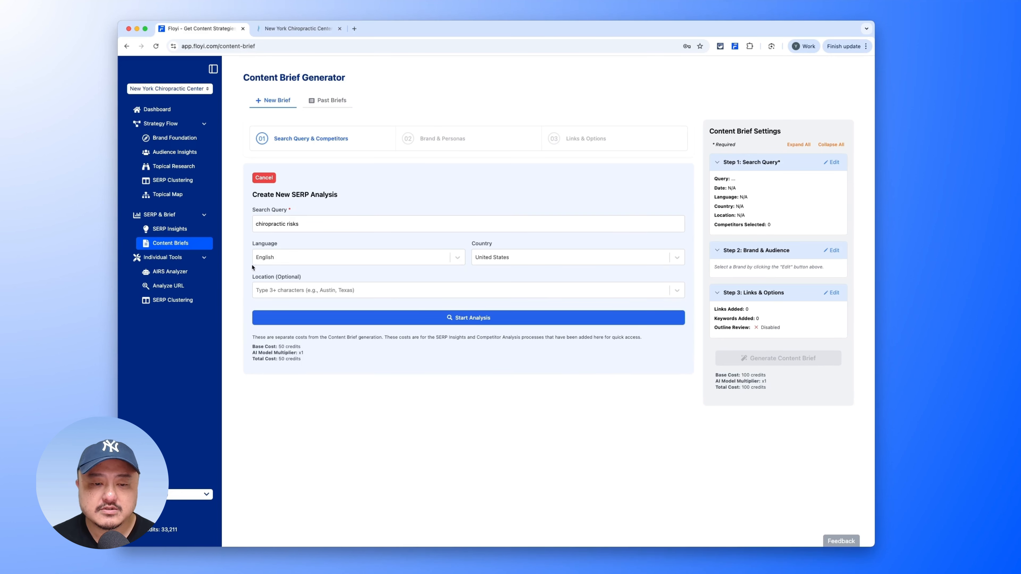
{"action": "left_click", "coordinate": [266, 178]}
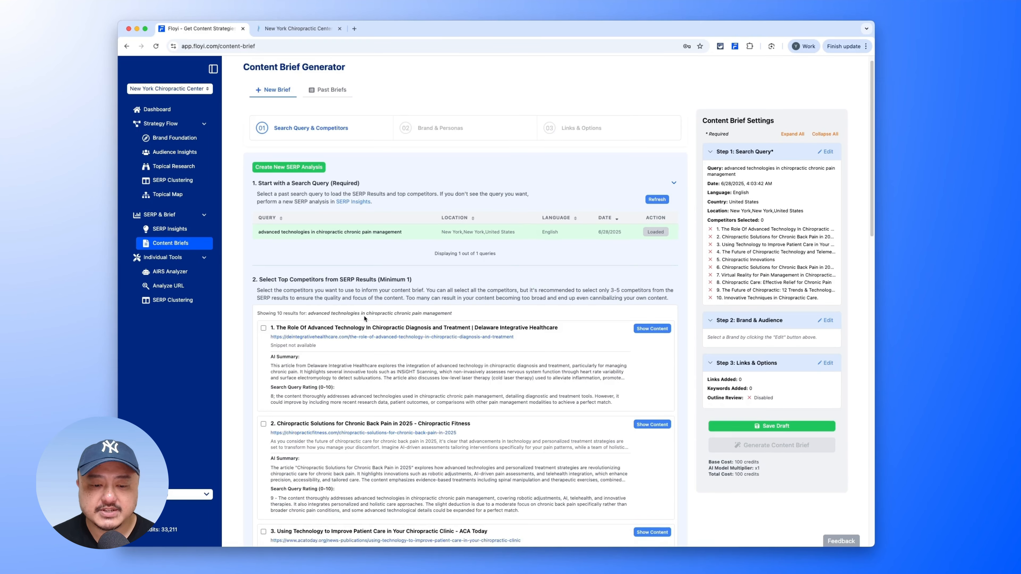
{"action": "scroll", "coordinate": [486, 369], "scroll_direction": "down", "scroll_amount": 3}
{"action": "left_click", "coordinate": [486, 369]}
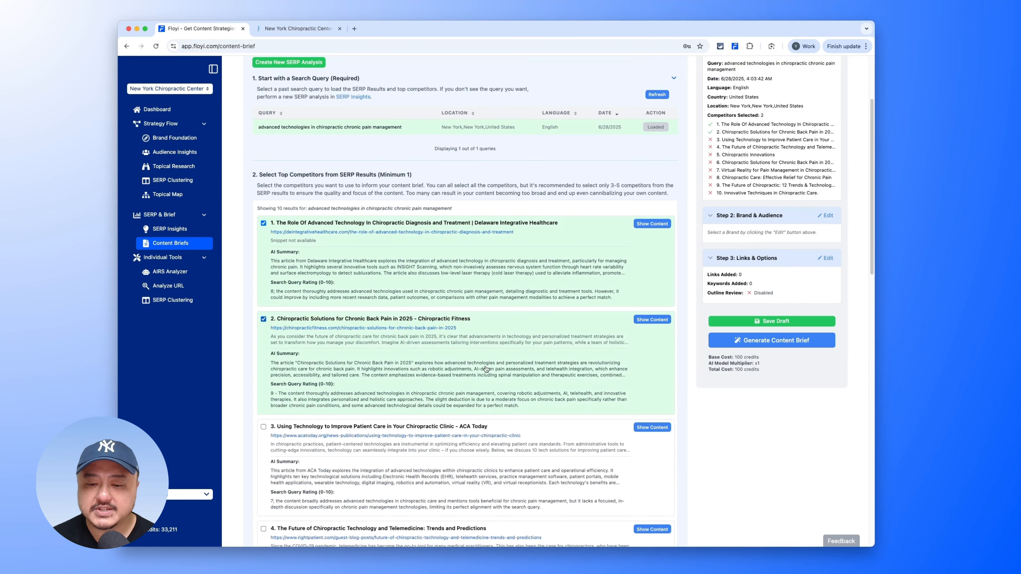
Open the first competitor's content and review its AI content analysis, from the search query rating down to the header structure.
{"action": "left_click", "coordinate": [651, 225]}
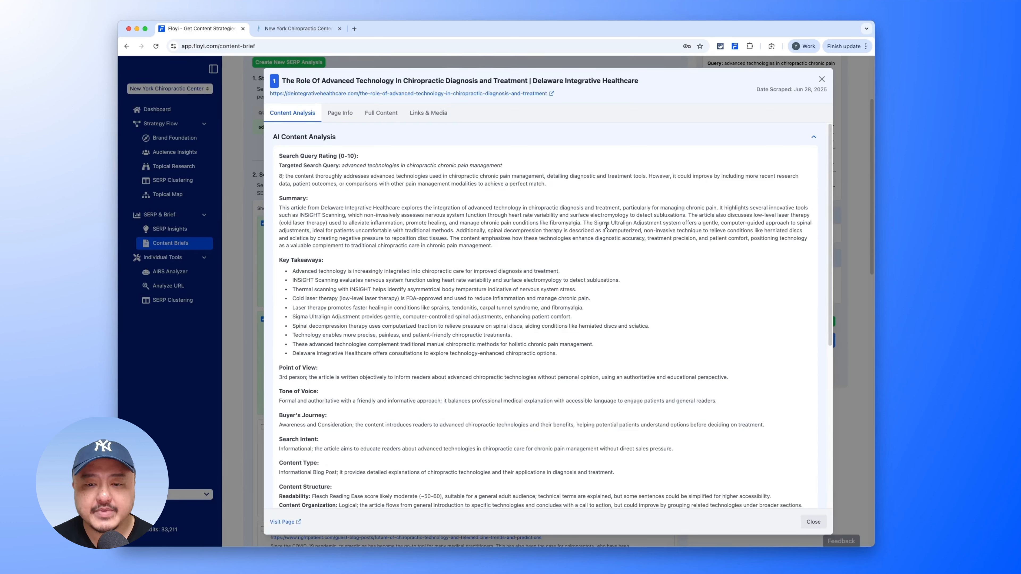
{"action": "left_click_drag", "start_coordinate": [279, 156], "coordinate": [354, 156]}
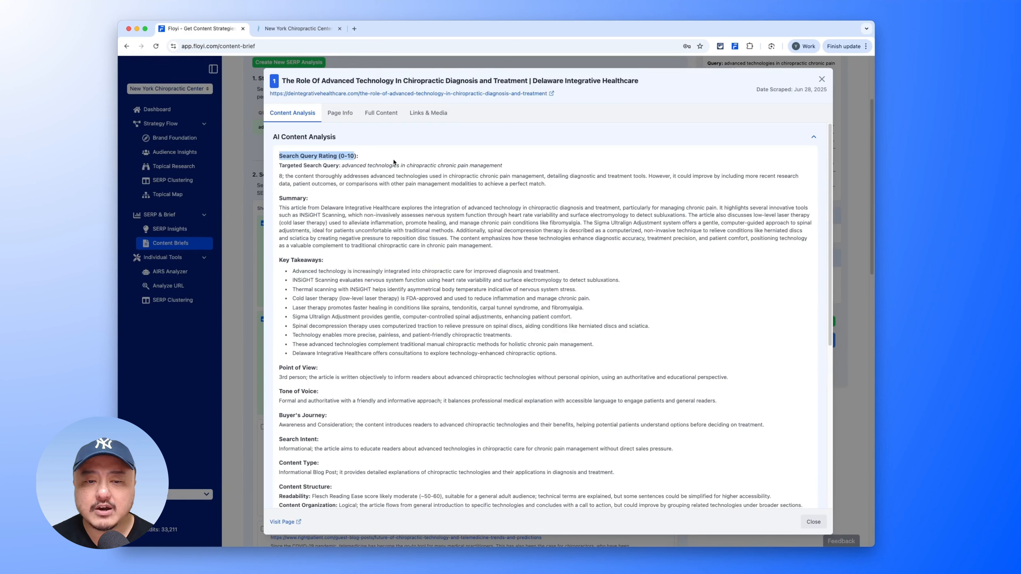
{"action": "double_click", "coordinate": [319, 177]}
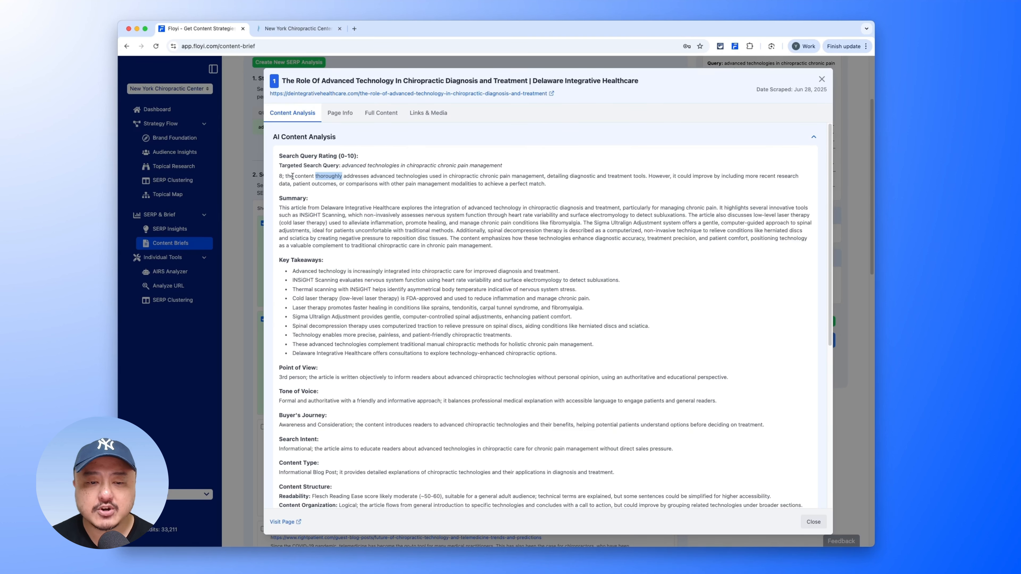
{"action": "left_click", "coordinate": [280, 176]}
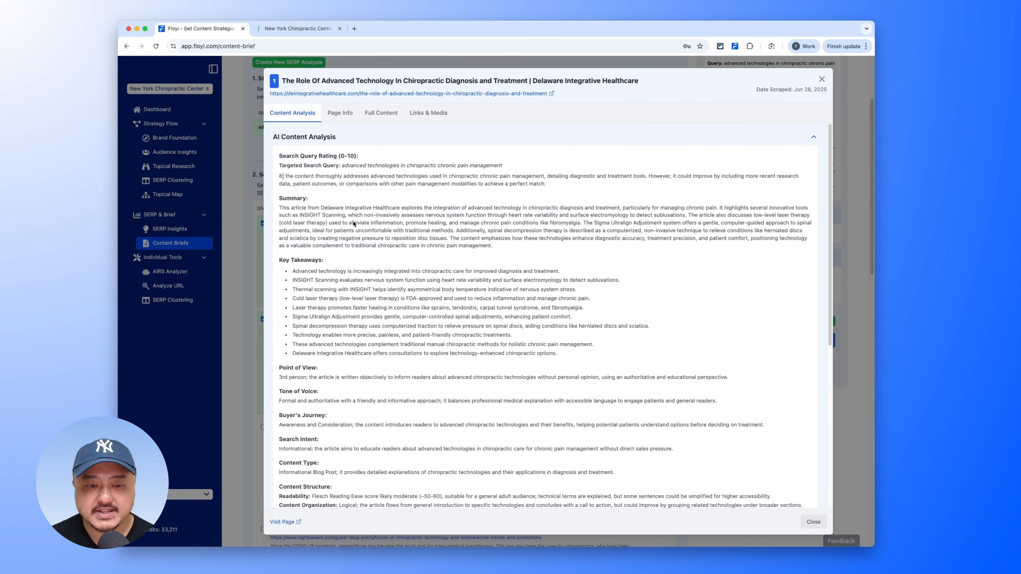
{"action": "scroll", "coordinate": [426, 293], "scroll_direction": "down", "scroll_amount": 3}
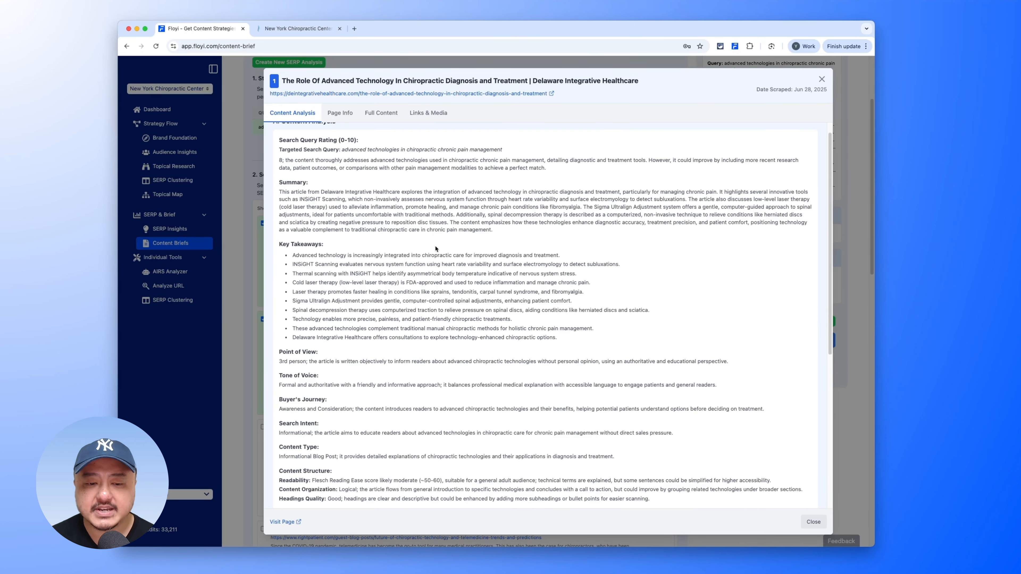
{"action": "scroll", "coordinate": [447, 332], "scroll_direction": "down", "scroll_amount": 2}
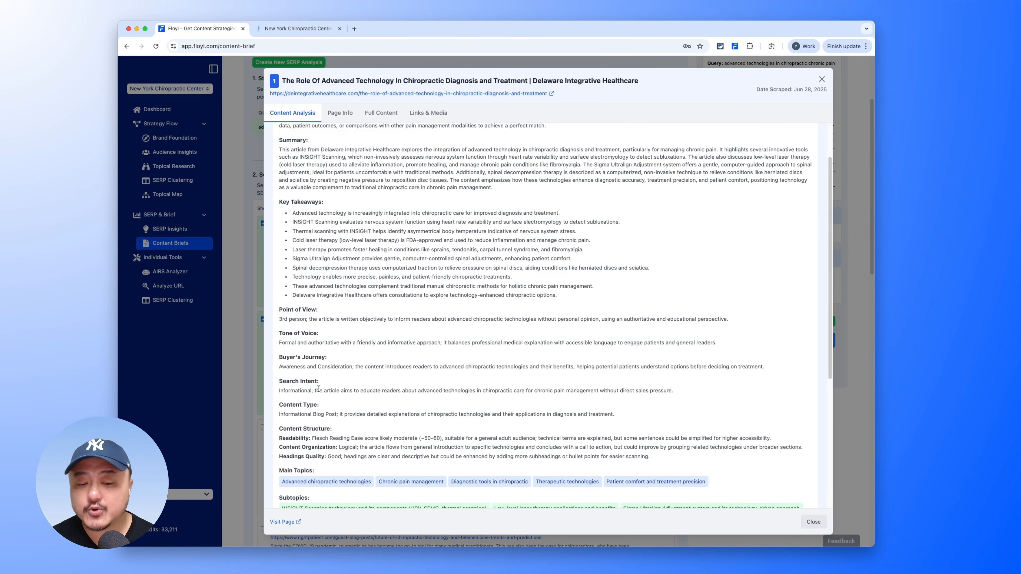
{"action": "scroll", "coordinate": [361, 370], "scroll_direction": "down", "scroll_amount": 10}
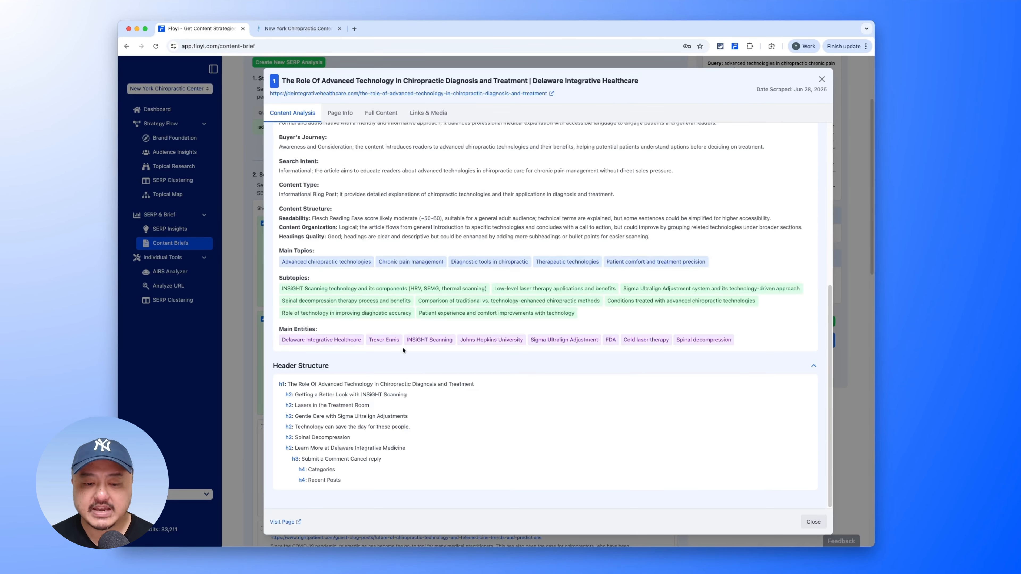
Examine the first competitor's page info and its full content in both HTML and Markdown views.
{"action": "left_click", "coordinate": [340, 113]}
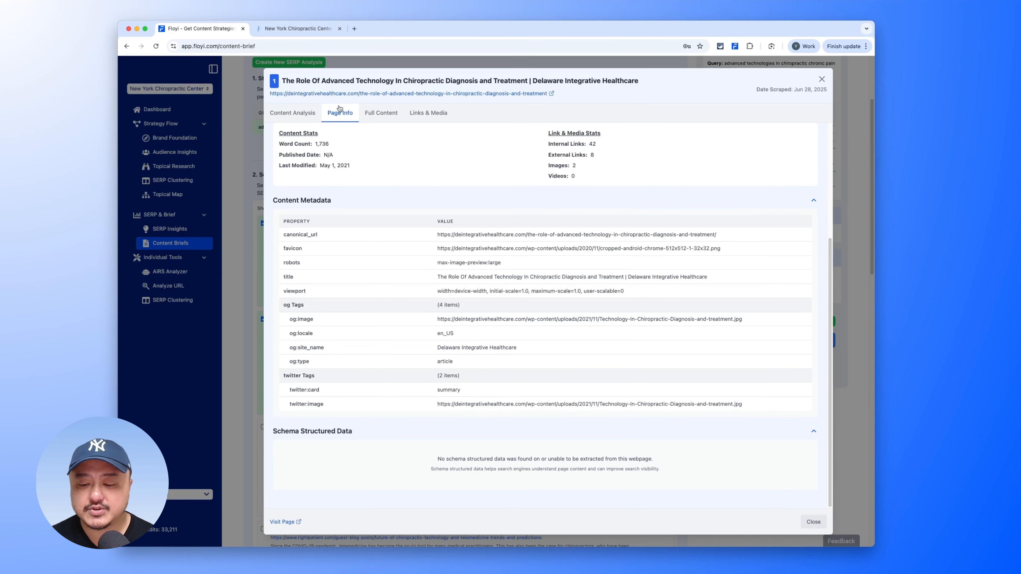
{"action": "left_click", "coordinate": [372, 111]}
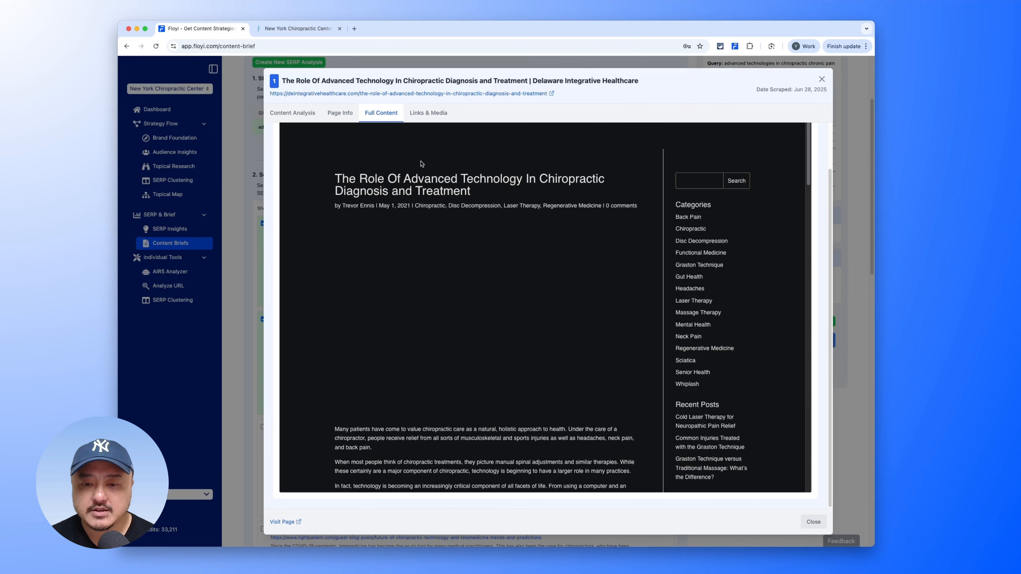
{"action": "scroll", "coordinate": [426, 169], "scroll_direction": "down", "scroll_amount": 5}
{"action": "scroll", "coordinate": [515, 160], "scroll_direction": "up", "scroll_amount": 7}
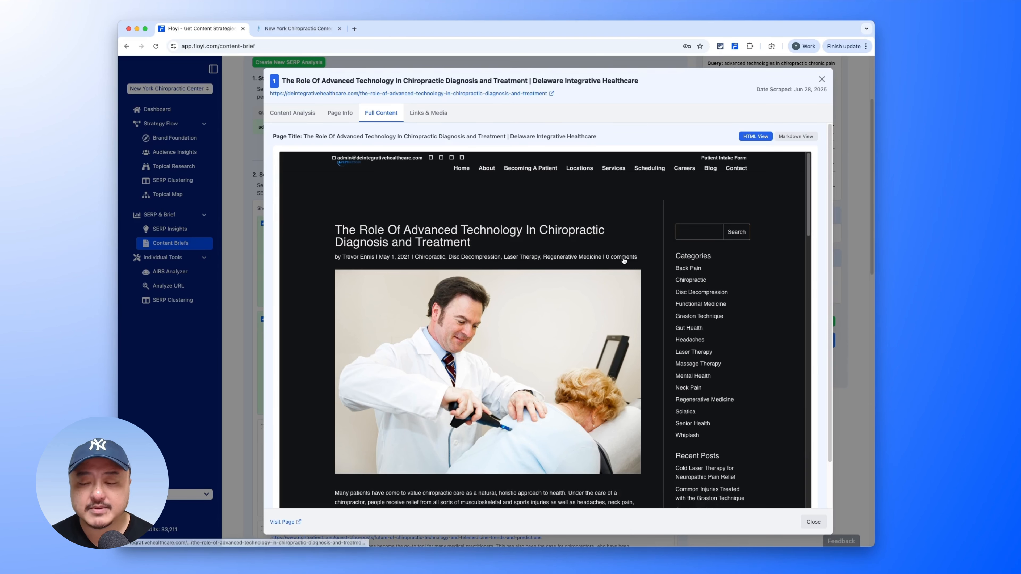
{"action": "left_click", "coordinate": [796, 136]}
{"action": "scroll", "coordinate": [722, 221], "scroll_direction": "down", "scroll_amount": 1}
{"action": "scroll", "coordinate": [722, 221], "scroll_direction": "down", "scroll_amount": 10}
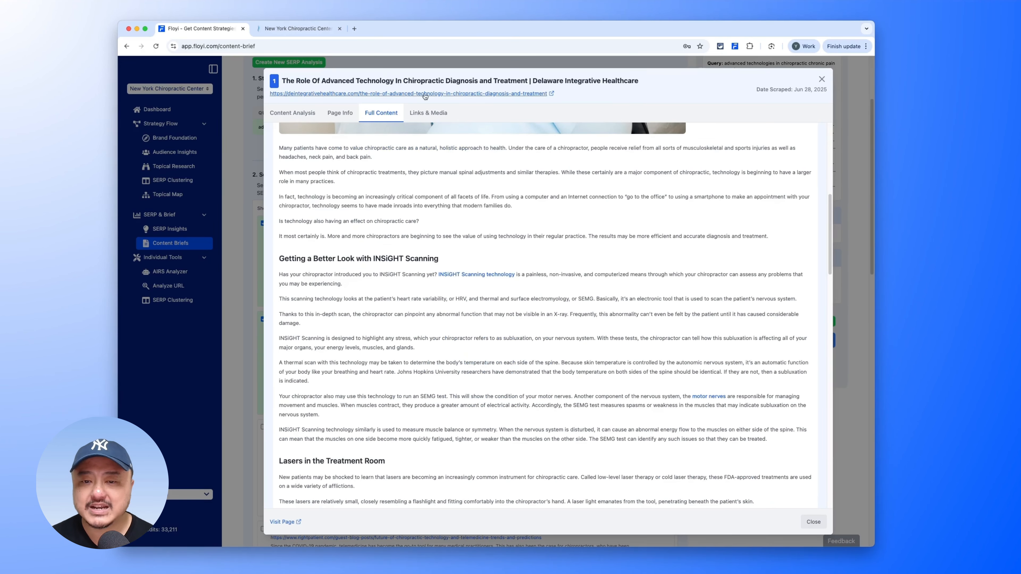
Review the first competitor's images, internal links and external links, and close its content details.
{"action": "left_click", "coordinate": [421, 110]}
{"action": "scroll", "coordinate": [503, 241], "scroll_direction": "up", "scroll_amount": 1}
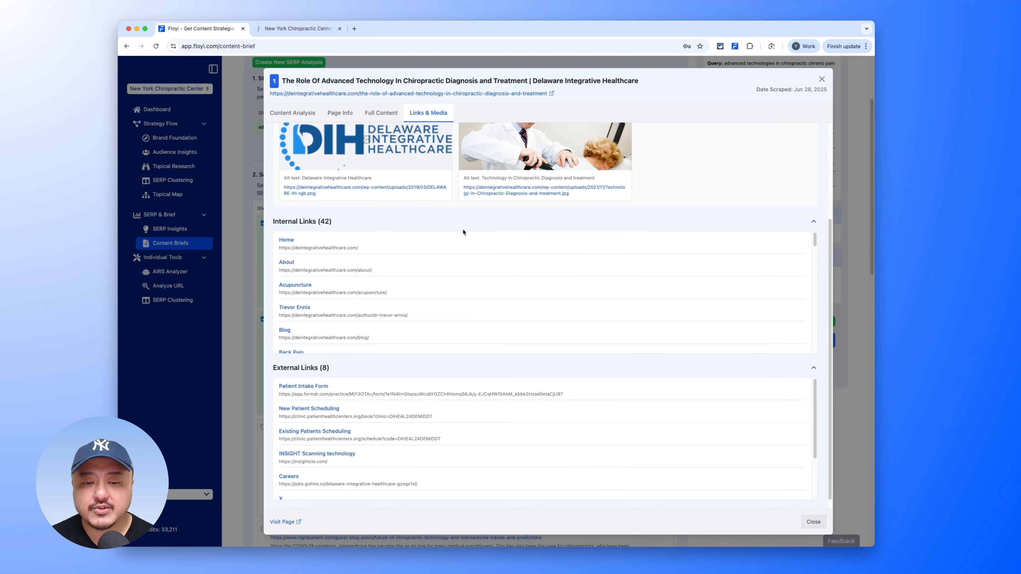
{"action": "scroll", "coordinate": [361, 365], "scroll_direction": "up", "scroll_amount": 5}
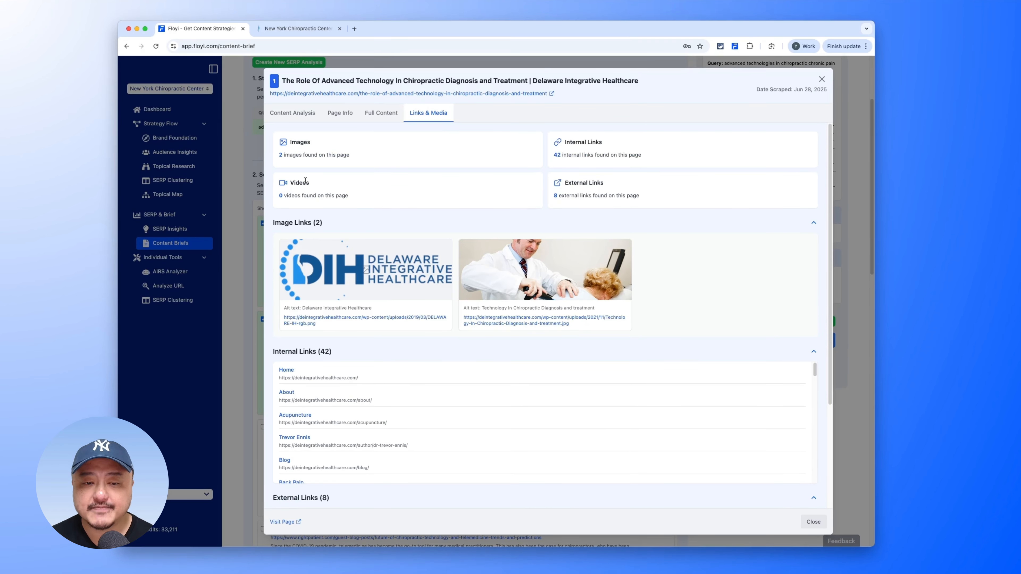
{"action": "left_click", "coordinate": [596, 69]}
{"action": "scroll", "coordinate": [584, 67], "scroll_direction": "up", "scroll_amount": 4}
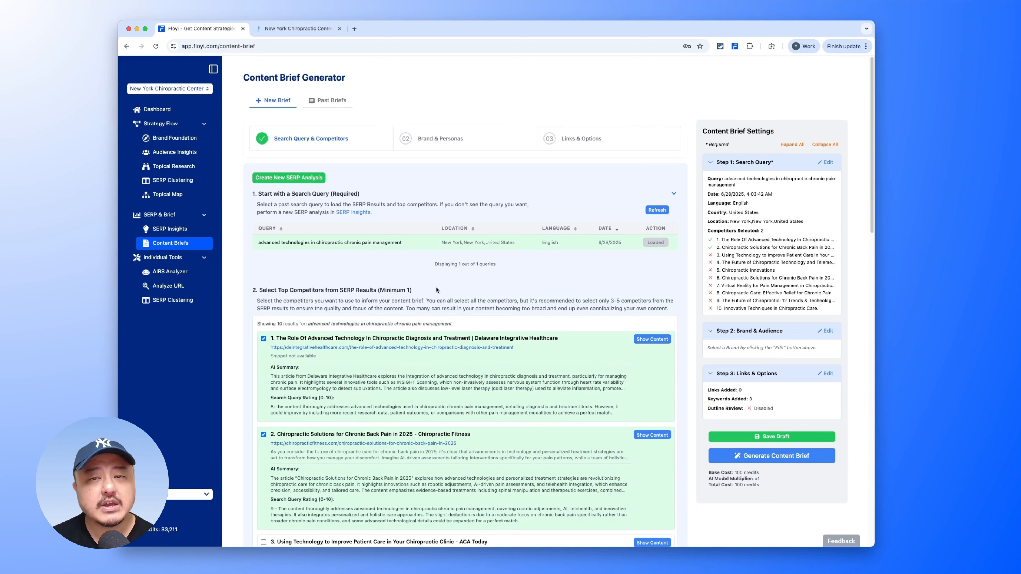
Load the New York Chiropractic Center brand into the brief and select the tech founder and retired corporate attorney personas.
{"action": "left_click", "coordinate": [434, 144]}
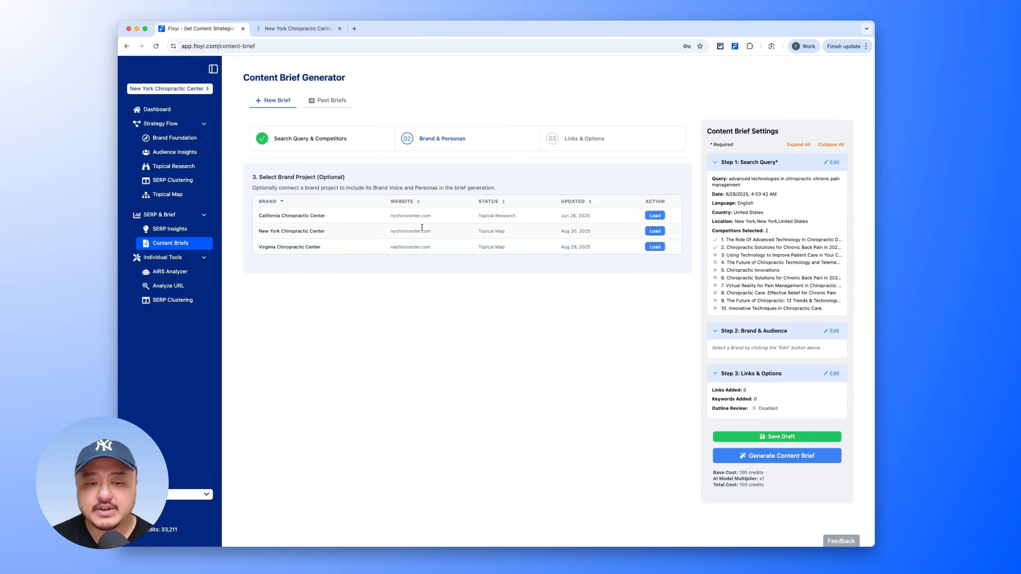
{"action": "left_click", "coordinate": [655, 231]}
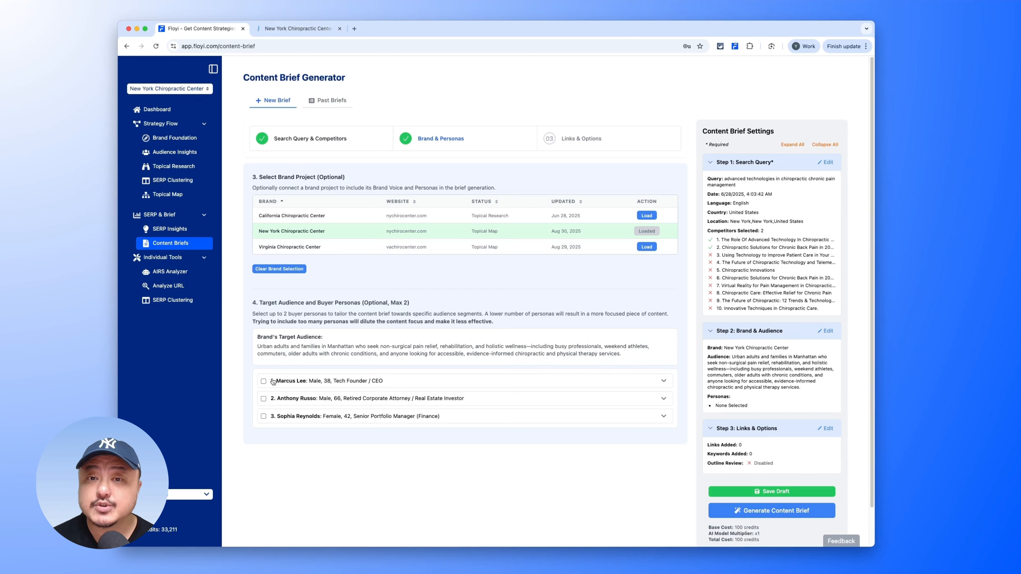
{"action": "left_click", "coordinate": [263, 381]}
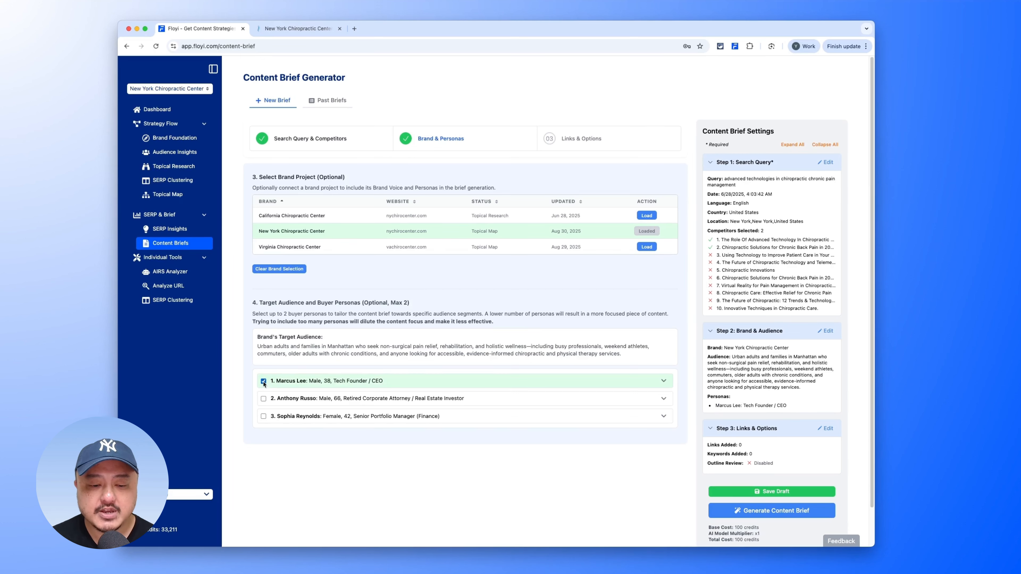
{"action": "left_click", "coordinate": [263, 398]}
In the brief's links and options, switch custom keyword entry to multiple keywords and enable reviewing the generated outline before brief creation.
{"action": "left_click", "coordinate": [520, 150]}
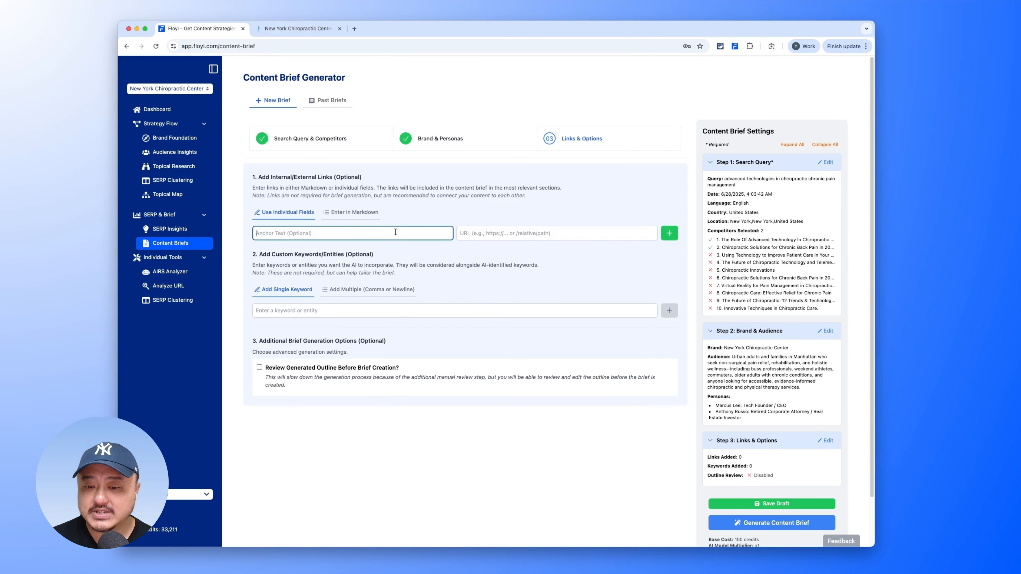
{"action": "left_click", "coordinate": [308, 310]}
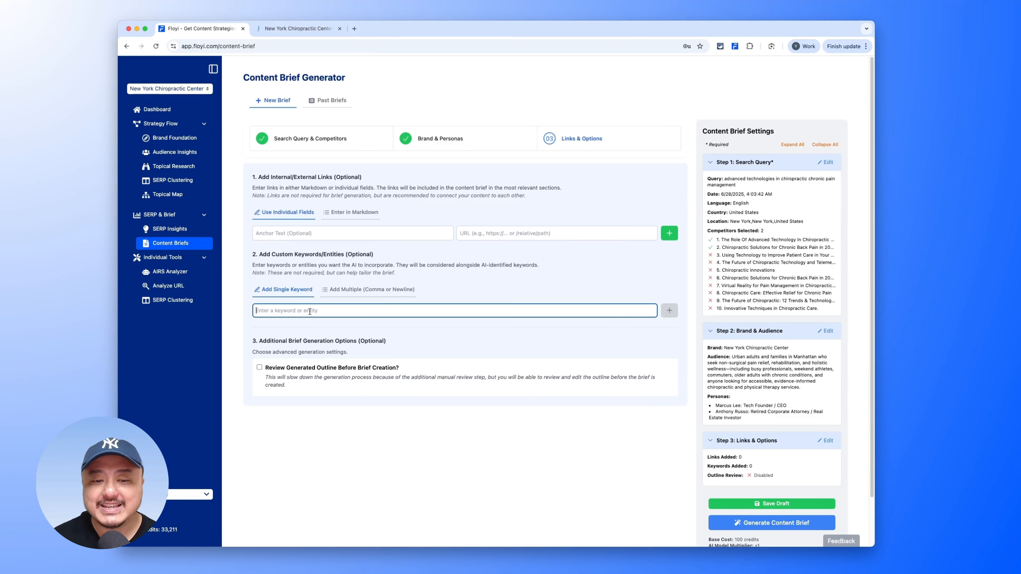
{"action": "left_click", "coordinate": [440, 138]}
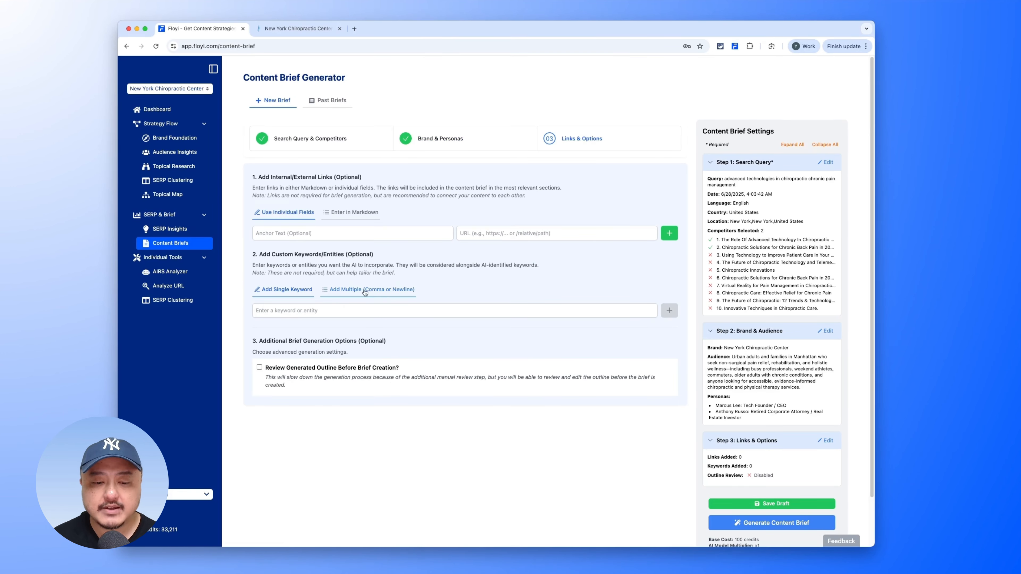
{"action": "left_click", "coordinate": [341, 290]}
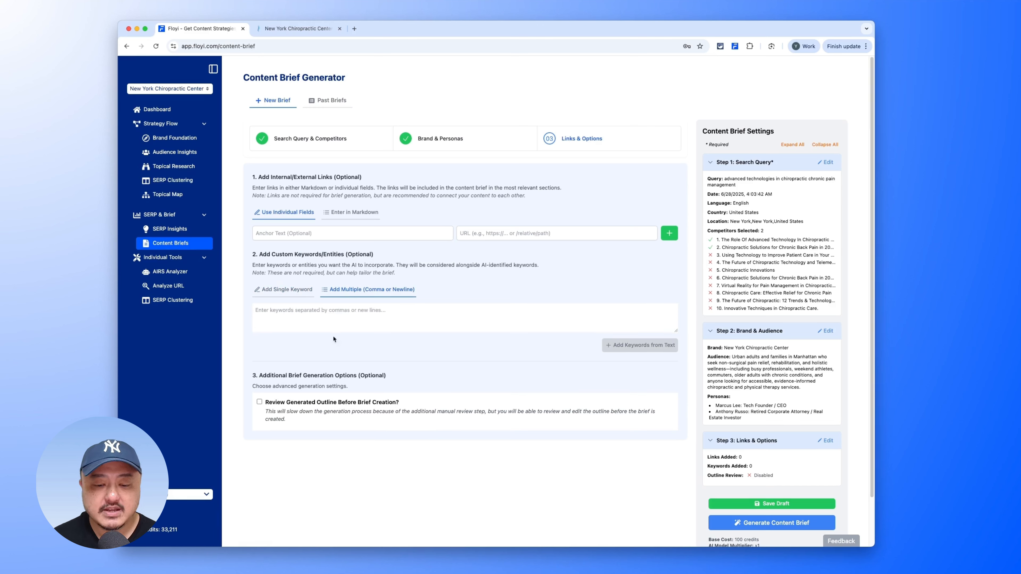
{"action": "left_click", "coordinate": [317, 407]}
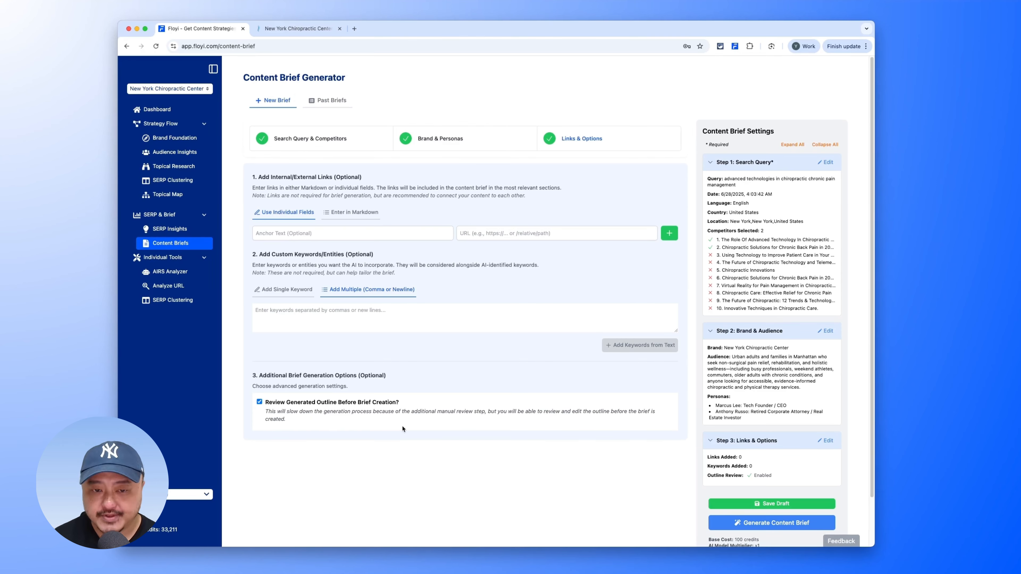
Set up a new AIRS Analyzer report for the query "chiropractic risks" with New York Chiropractic Center as the brand.
{"action": "left_click", "coordinate": [177, 271]}
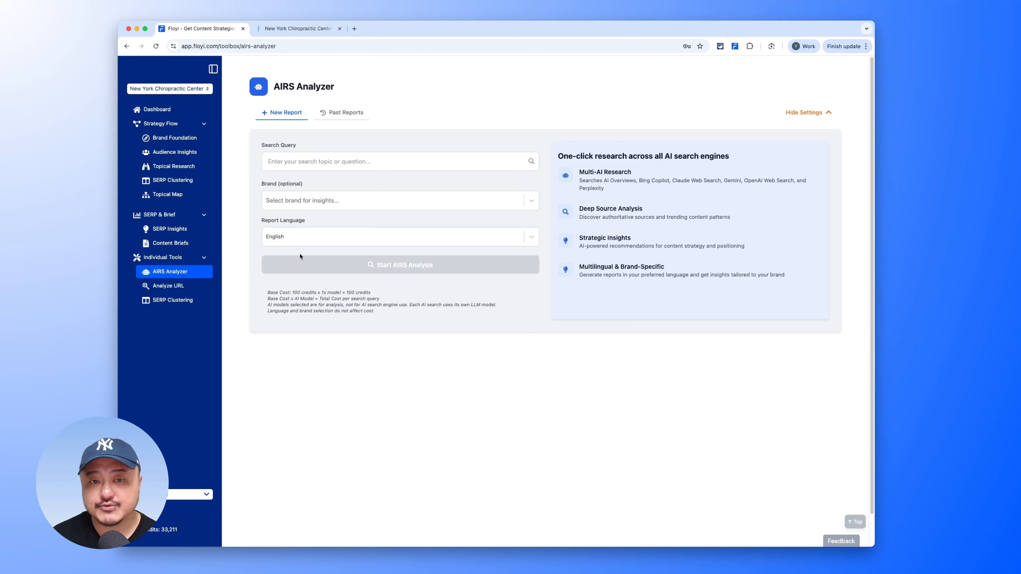
{"action": "left_click", "coordinate": [362, 162]}
{"action": "type", "text": "chiropractic risks"}
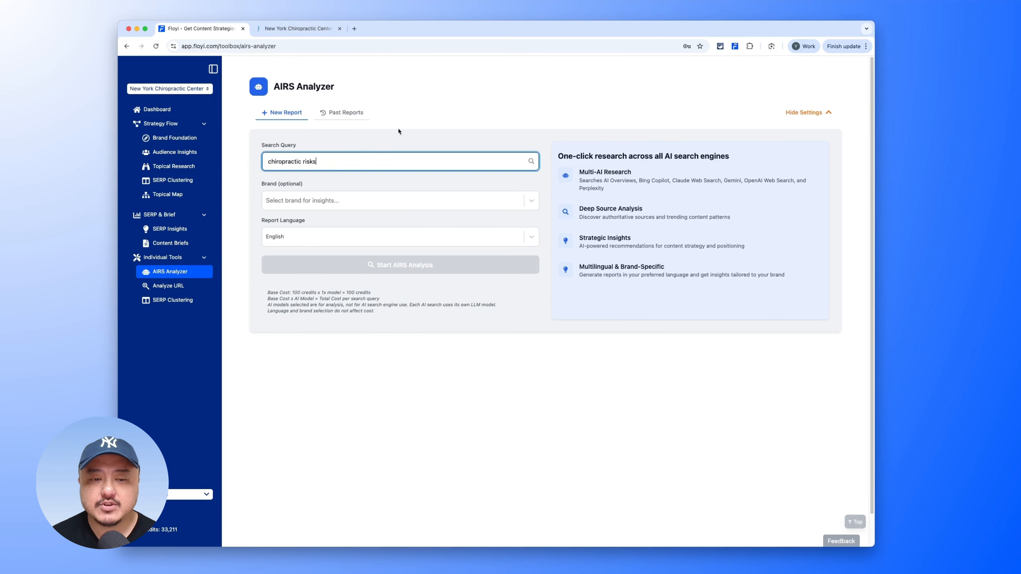
{"action": "left_click", "coordinate": [462, 199]}
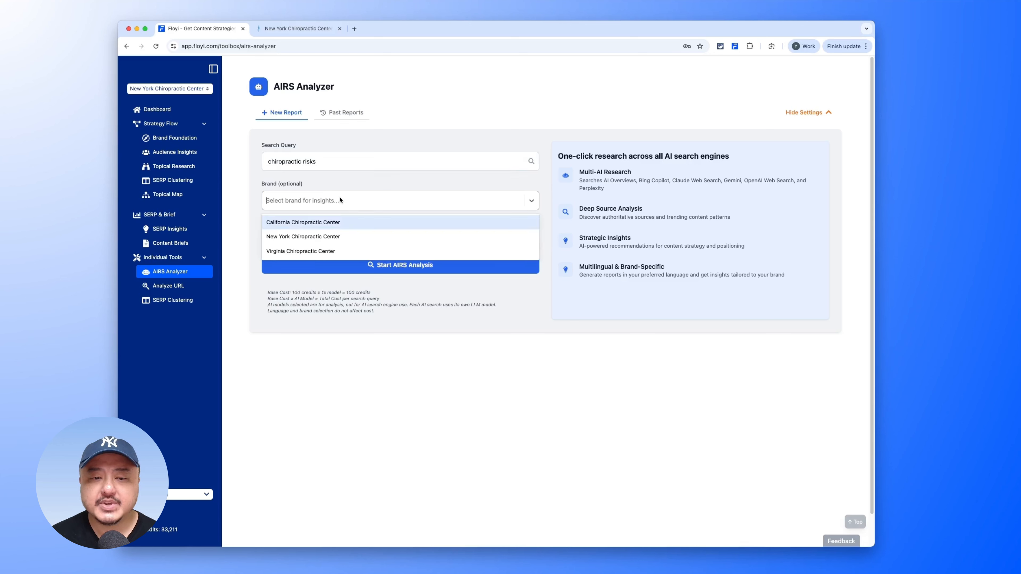
{"action": "left_click", "coordinate": [332, 237]}
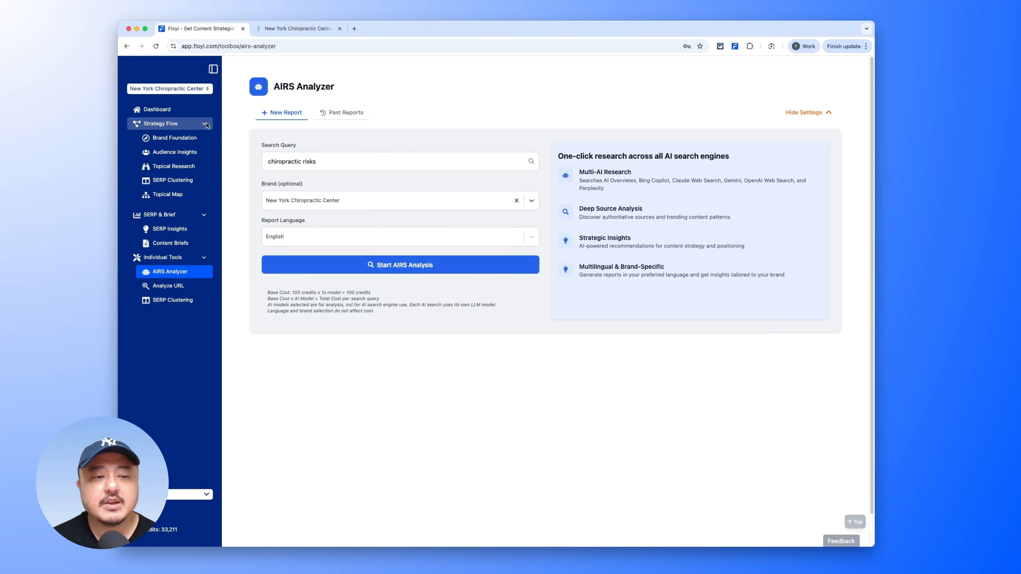
Open the Projects Dashboard.
{"action": "left_click", "coordinate": [202, 110]}
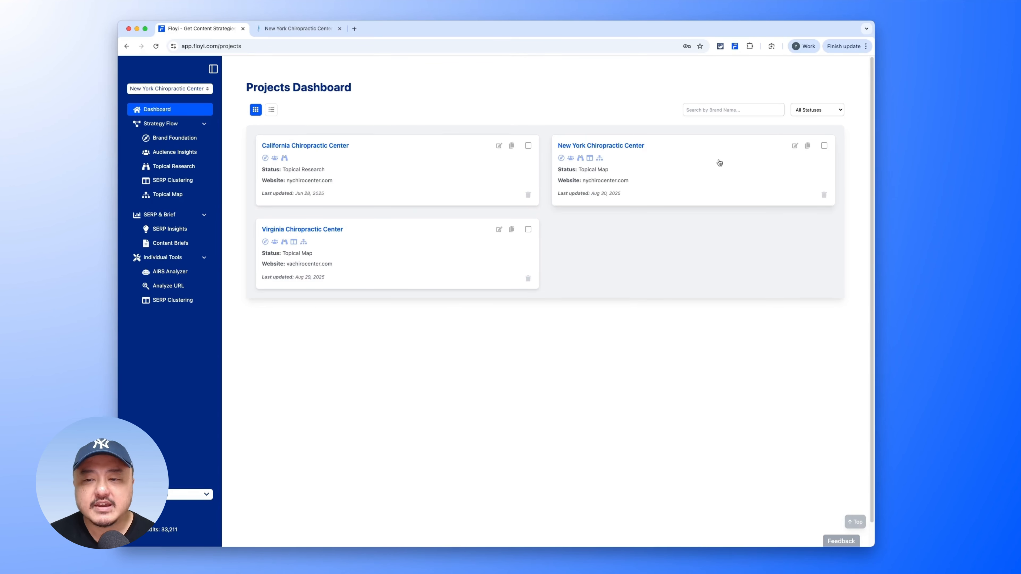
{"action": "left_click", "coordinate": [807, 146]}
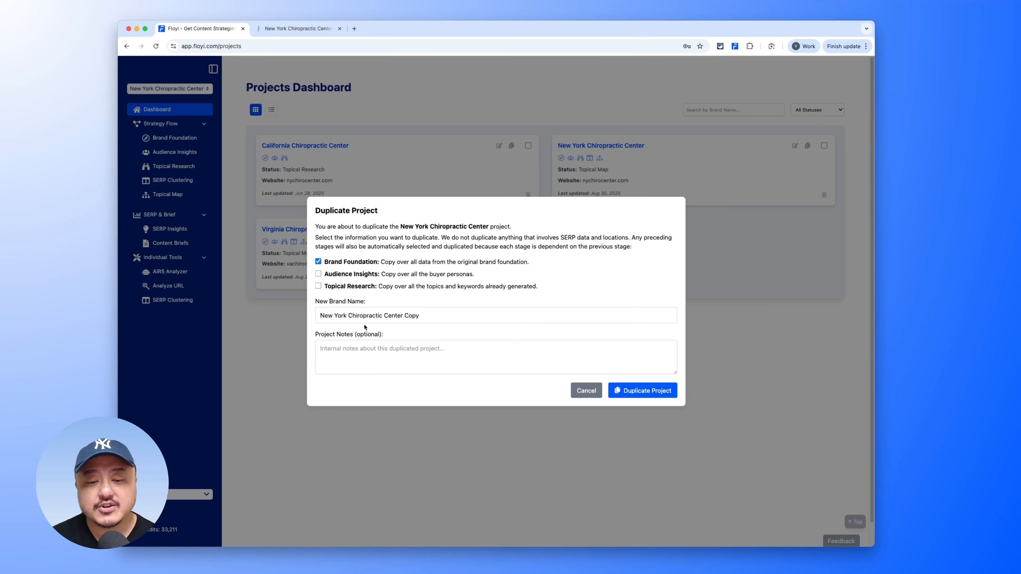
{"action": "double_click", "coordinate": [356, 316]}
{"action": "left_click_drag", "start_coordinate": [338, 316], "coordinate": [325, 317]}
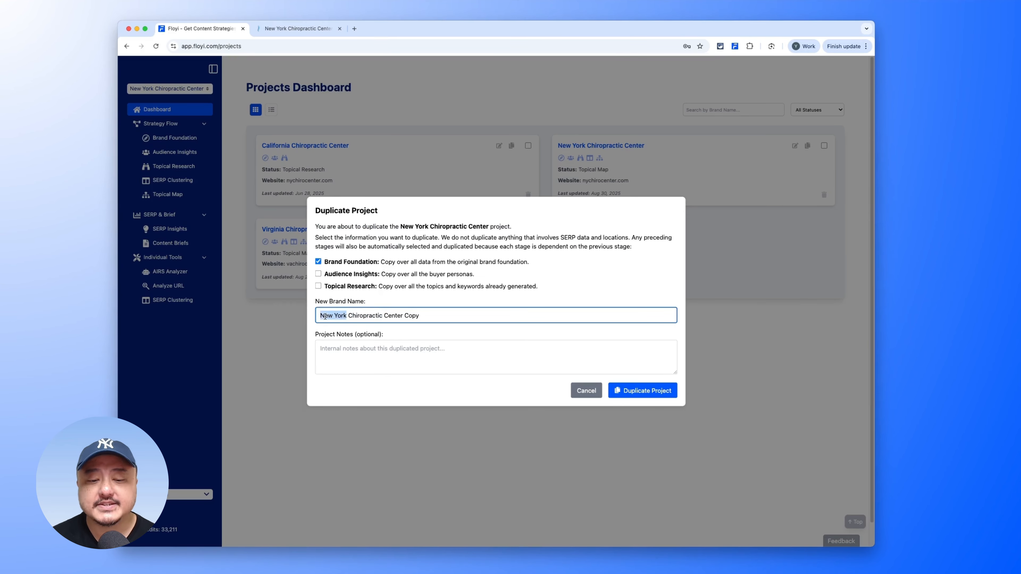
{"action": "type", "text": "Manhatt"}
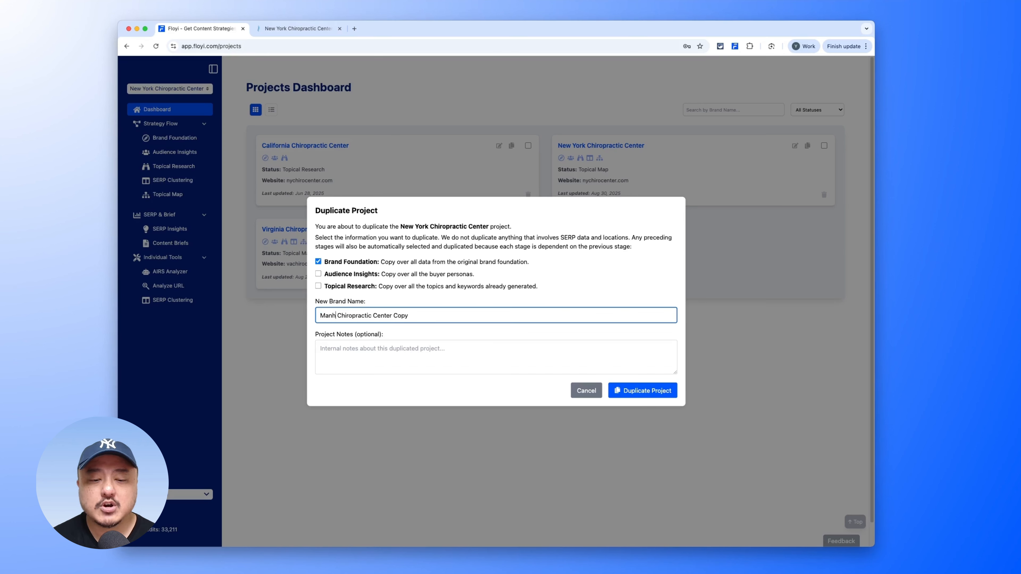
{"action": "type", "text": "an Ch"}
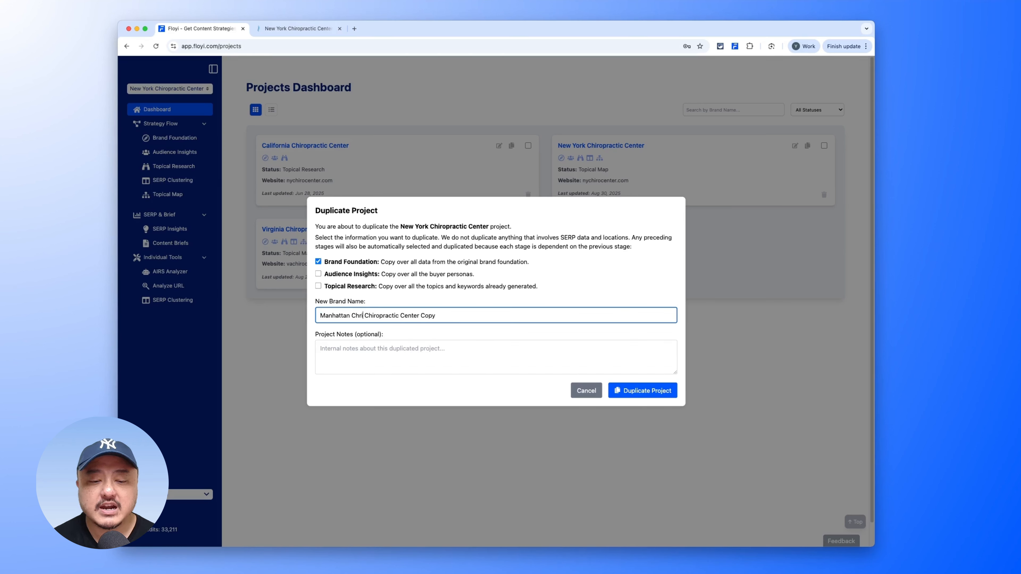
{"action": "type", "text": "iro"}
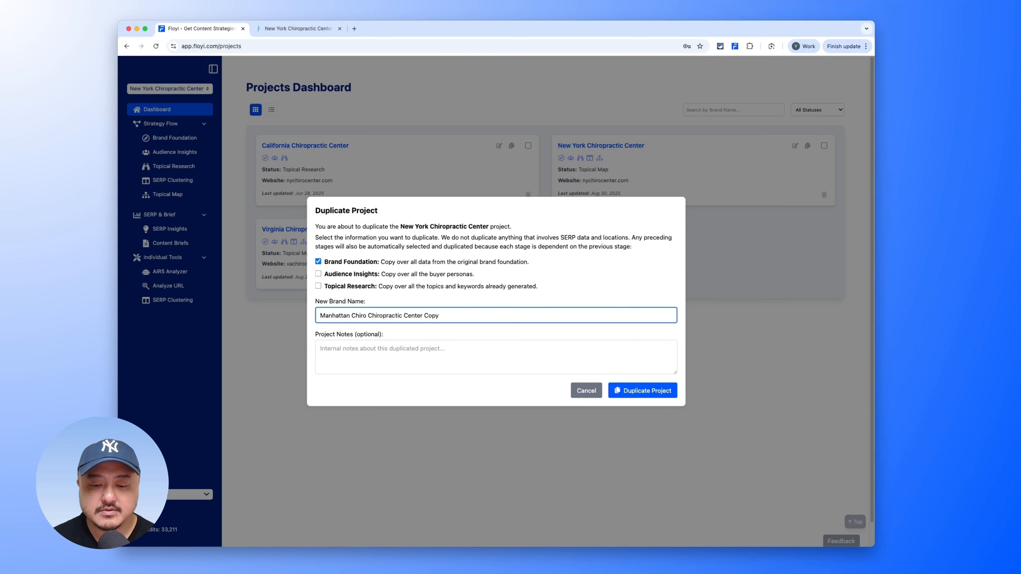
{"action": "double_click", "coordinate": [390, 311]}
{"action": "key", "text": "BackSpace"}
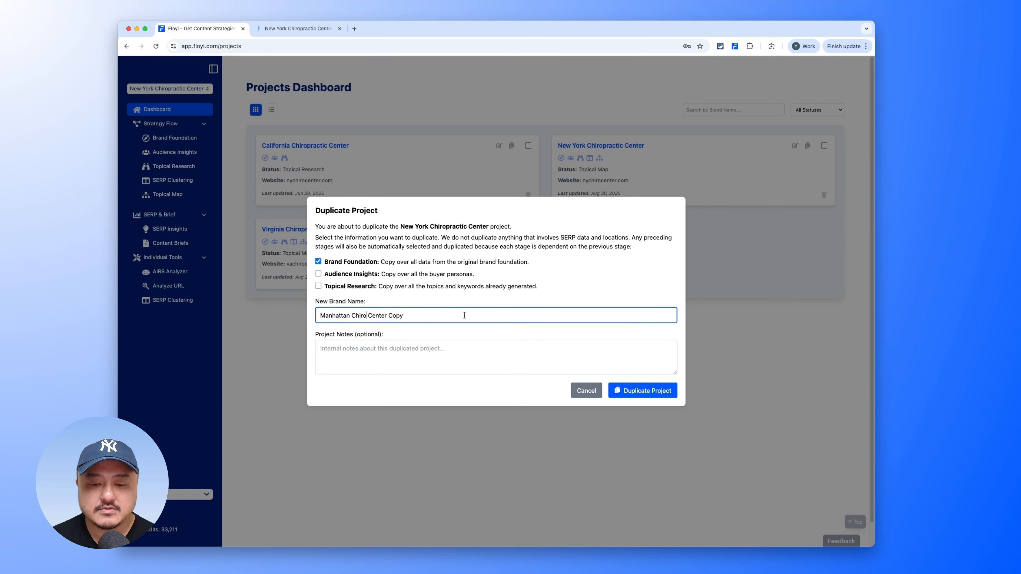
{"action": "double_click", "coordinate": [398, 315]}
{"action": "key", "text": "BackSpace"}
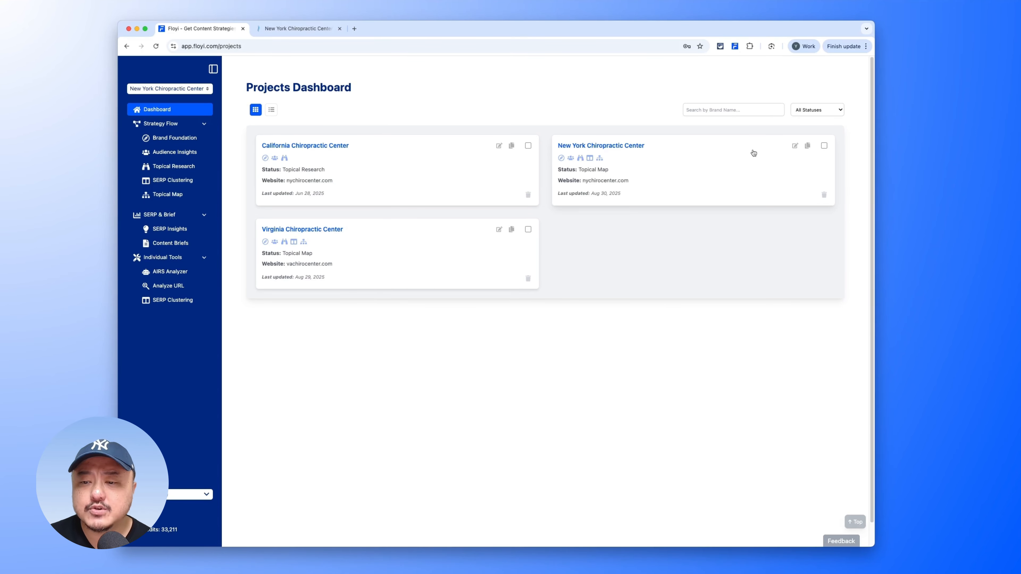
{"action": "left_click", "coordinate": [807, 146]}
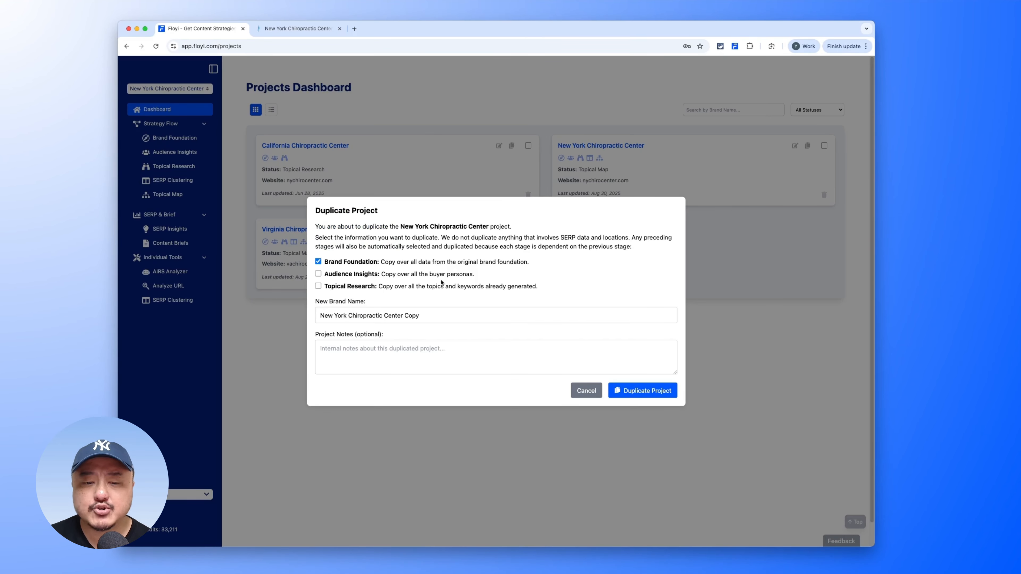
{"action": "left_click", "coordinate": [586, 390]}
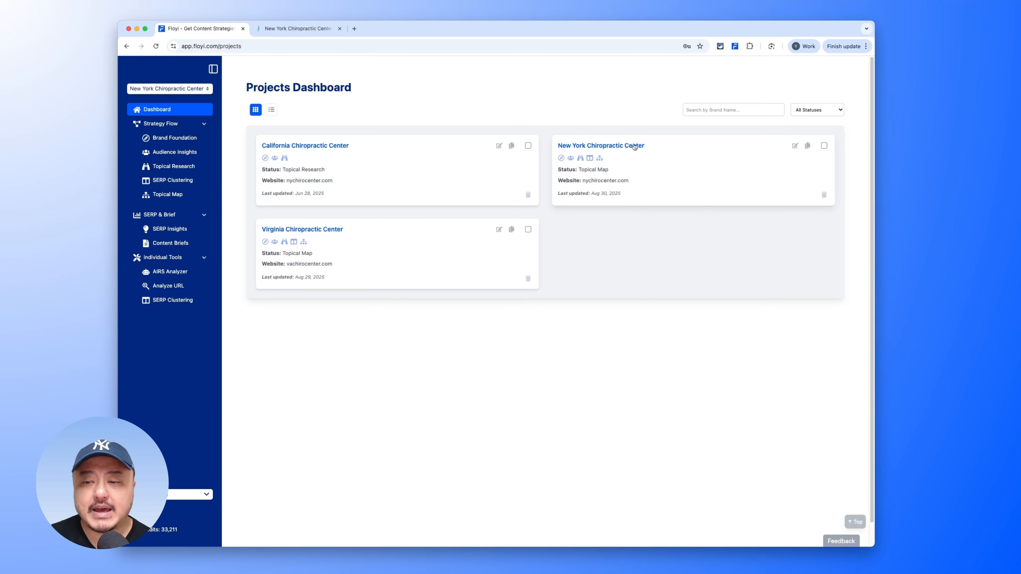
Set up a duplicate of the New York Chiropractic Center project named "New York Chiropractic Center 2", including Audience Insights and Topical Research.
{"action": "left_click", "coordinate": [808, 147]}
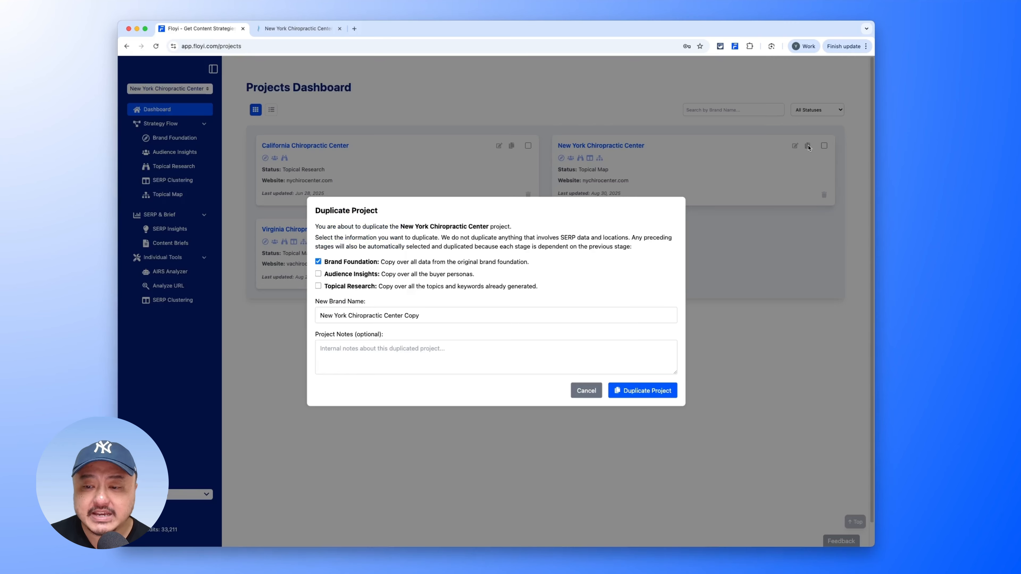
{"action": "double_click", "coordinate": [406, 317]}
{"action": "type", "text": "2"}
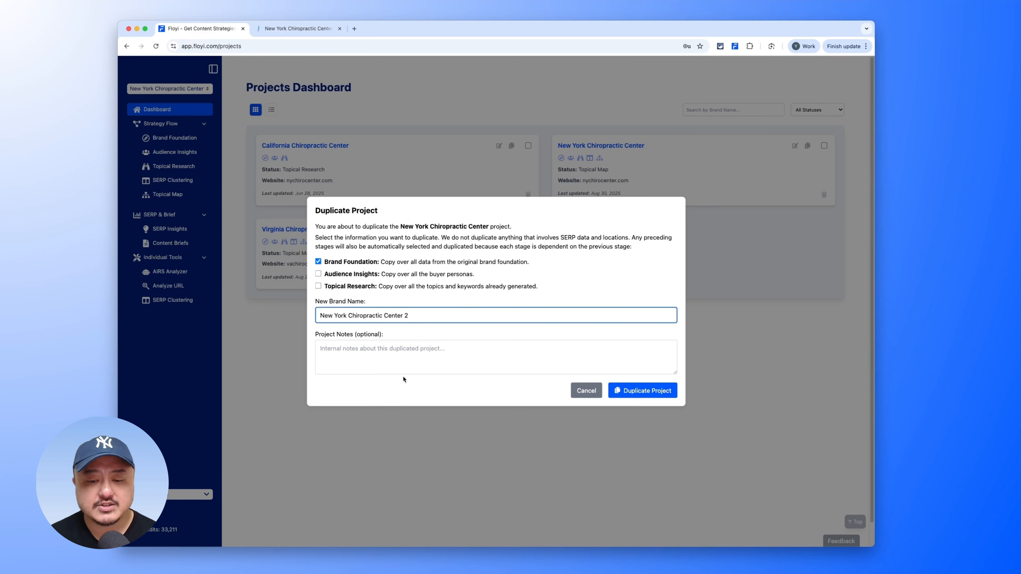
{"action": "left_click", "coordinate": [333, 279]}
{"action": "left_click", "coordinate": [317, 275]}
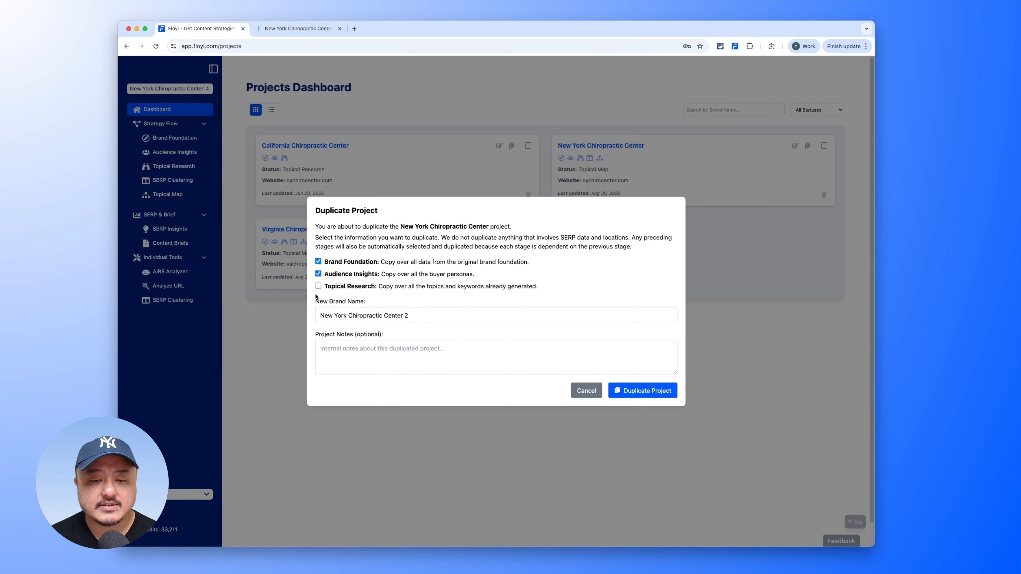
{"action": "left_click", "coordinate": [319, 286]}
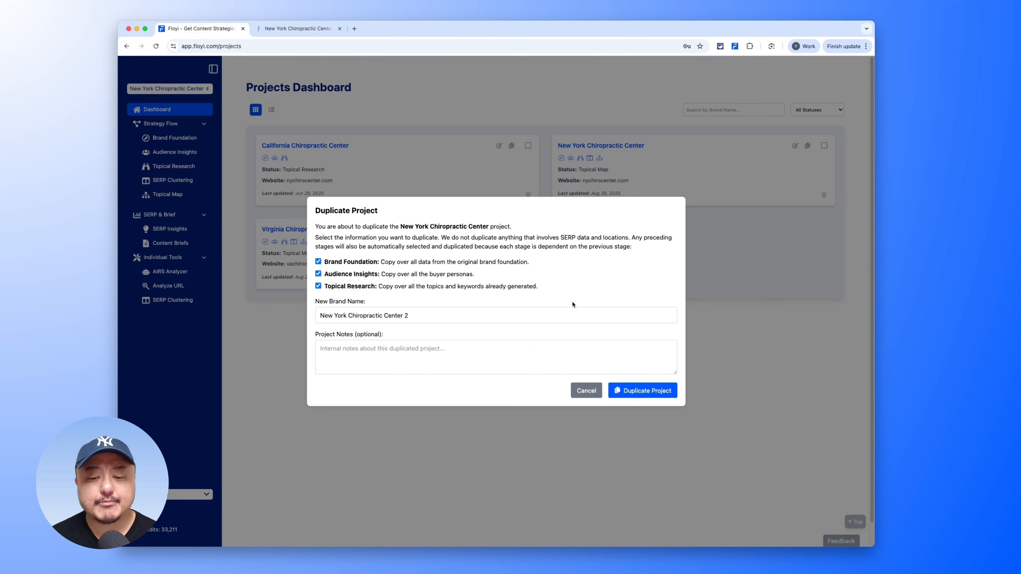
Add the project note "Smaller topical map" and create the duplicate project.
{"action": "left_click", "coordinate": [582, 357]}
{"action": "type", "text": "Sma"}
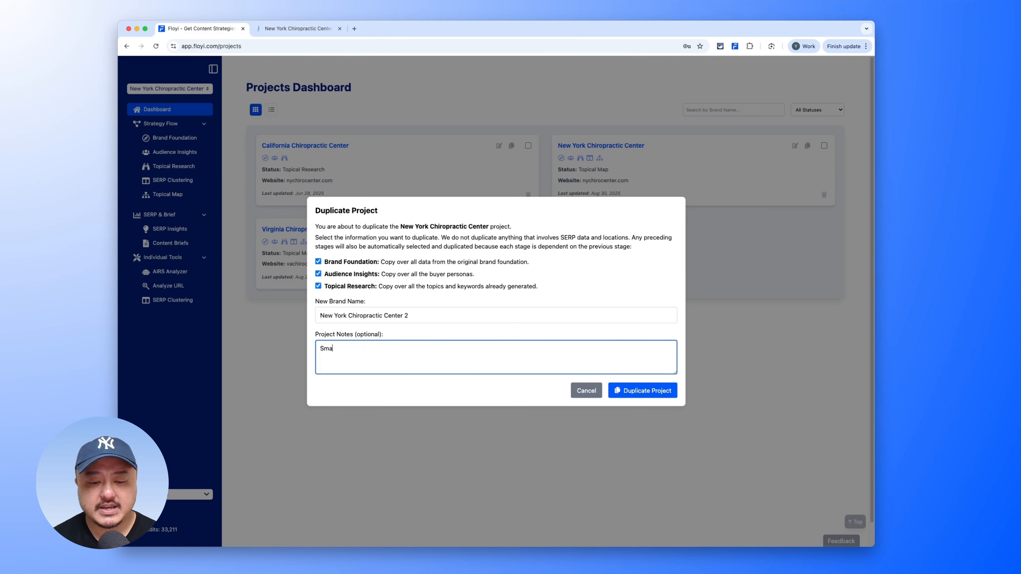
{"action": "type", "text": "ller topical map"}
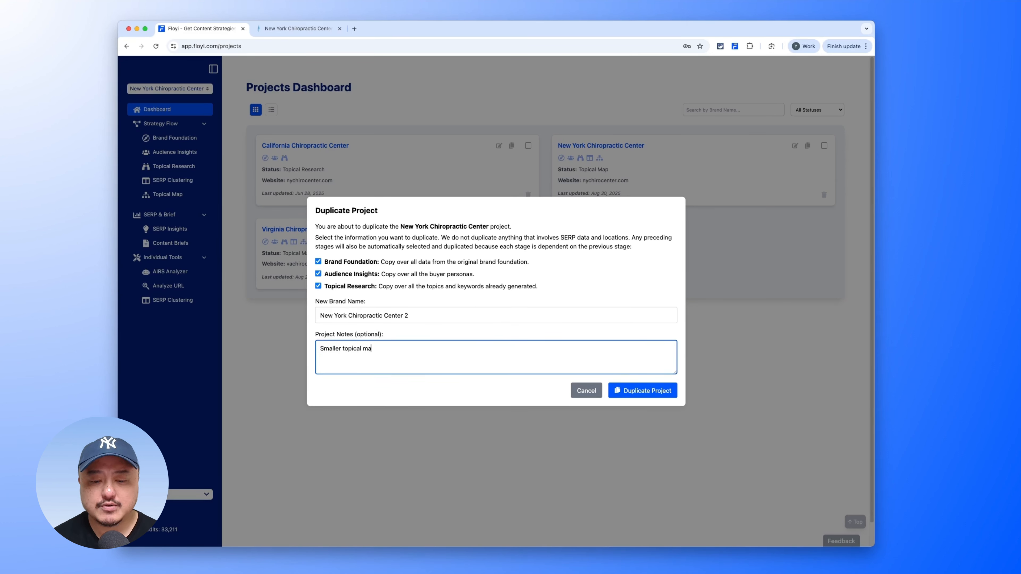
{"action": "left_click", "coordinate": [643, 391]}
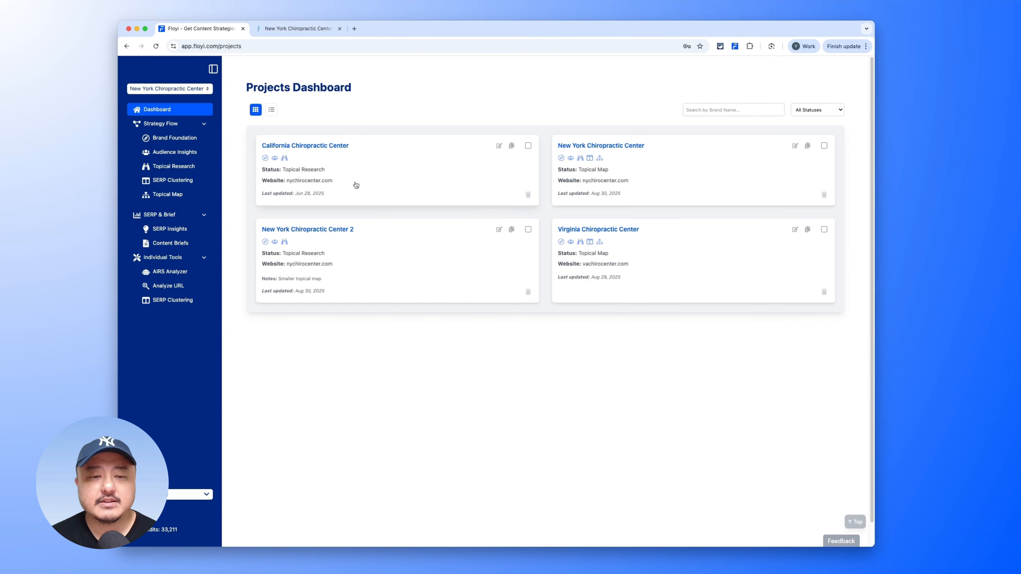
Open the New York Chiropractic Center 2 project and review its copied topical research inputs and outline.
{"action": "left_click", "coordinate": [386, 242]}
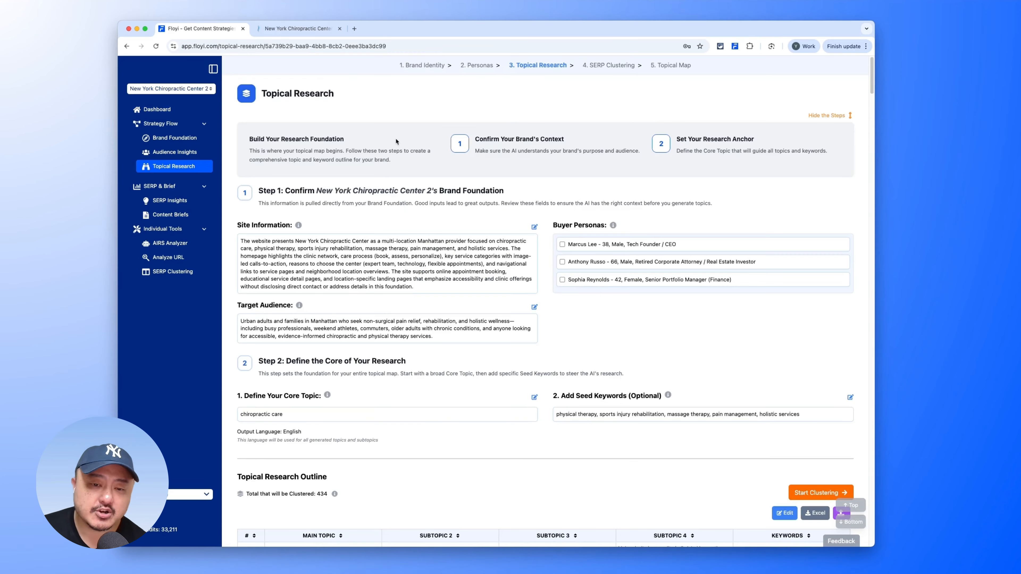
{"action": "scroll", "coordinate": [399, 143], "scroll_direction": "down", "scroll_amount": 5}
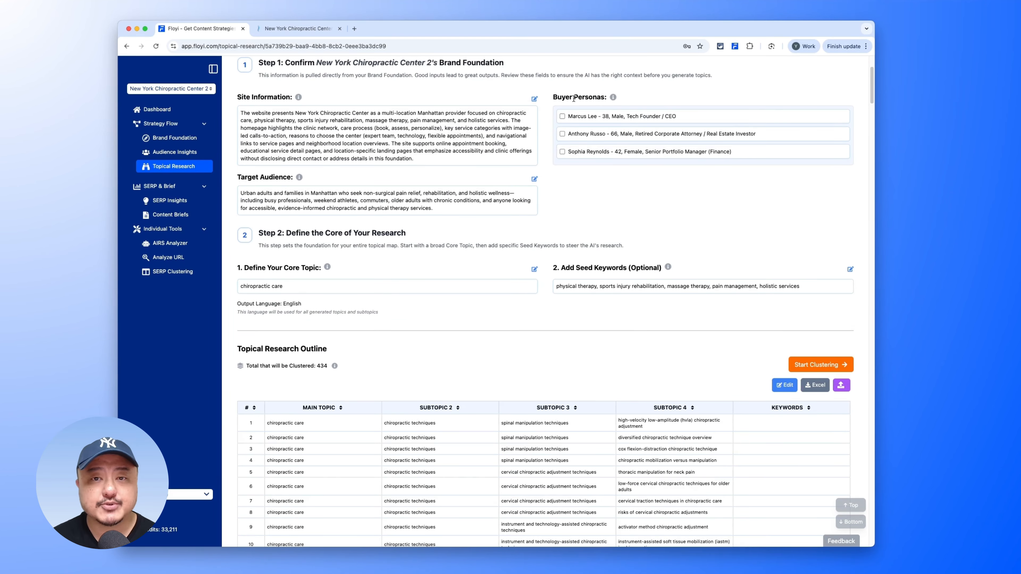
{"action": "scroll", "coordinate": [579, 107], "scroll_direction": "down", "scroll_amount": 2}
{"action": "scroll", "coordinate": [579, 107], "scroll_direction": "down", "scroll_amount": 10}
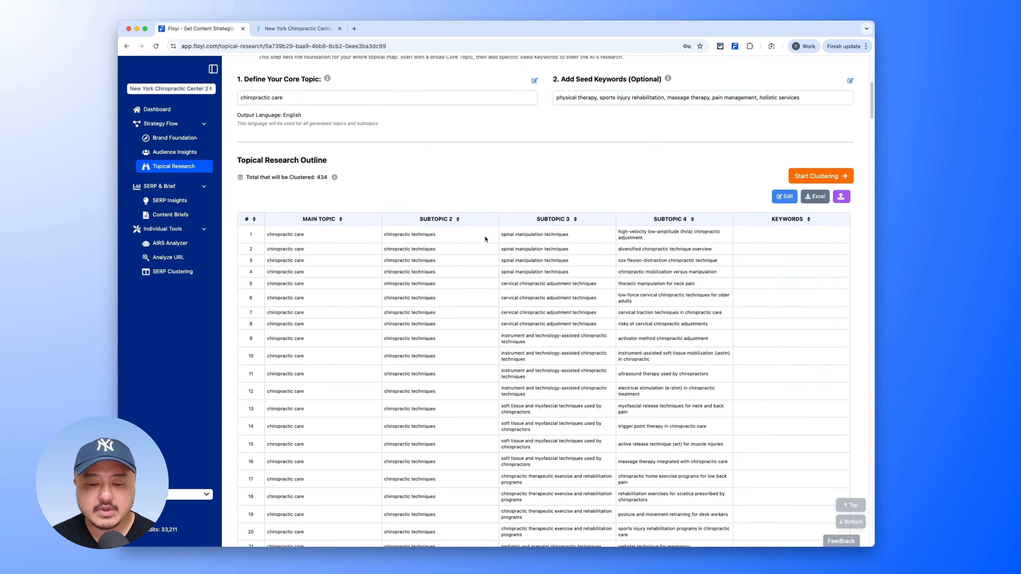
{"action": "scroll", "coordinate": [775, 76], "scroll_direction": "up", "scroll_amount": 4}
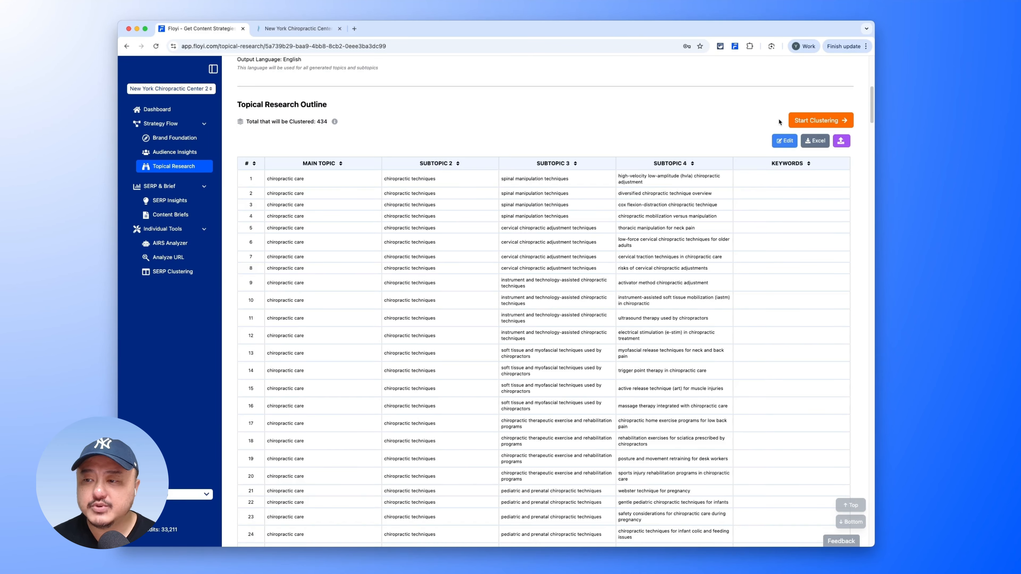
{"action": "left_click", "coordinate": [784, 140]}
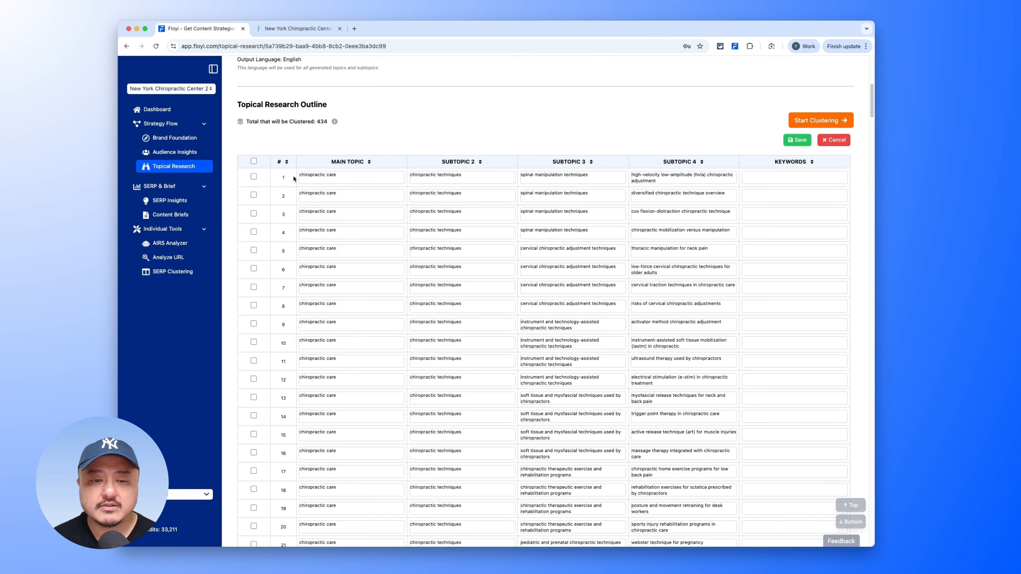
{"action": "left_click", "coordinate": [254, 161]}
{"action": "scroll", "coordinate": [265, 181], "scroll_direction": "down", "scroll_amount": 7}
{"action": "scroll", "coordinate": [271, 186], "scroll_direction": "down", "scroll_amount": 20}
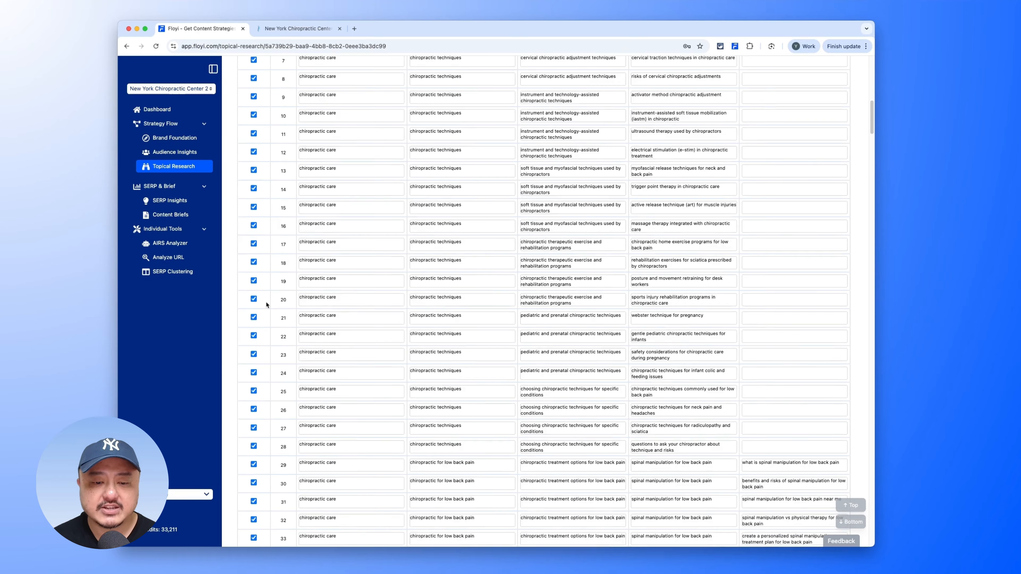
{"action": "scroll", "coordinate": [261, 306], "scroll_direction": "down", "scroll_amount": 20}
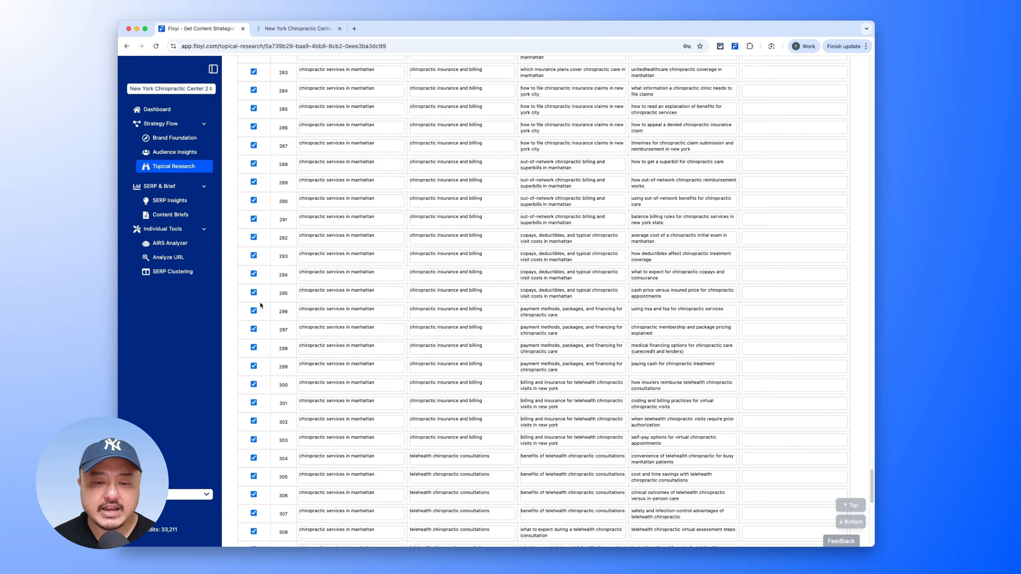
{"action": "scroll", "coordinate": [267, 297], "scroll_direction": "up", "scroll_amount": 20}
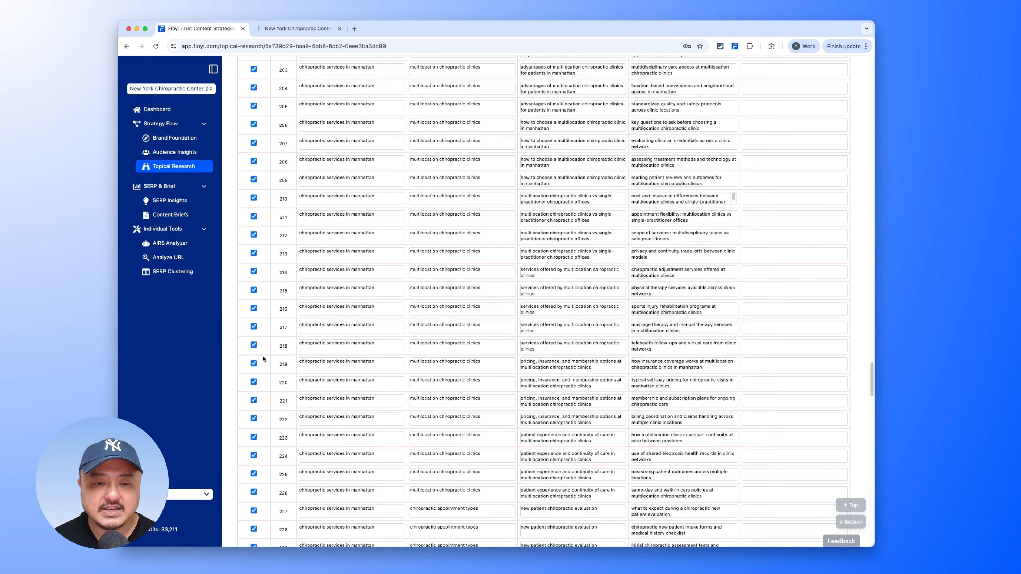
{"action": "scroll", "coordinate": [241, 403], "scroll_direction": "down", "scroll_amount": 20}
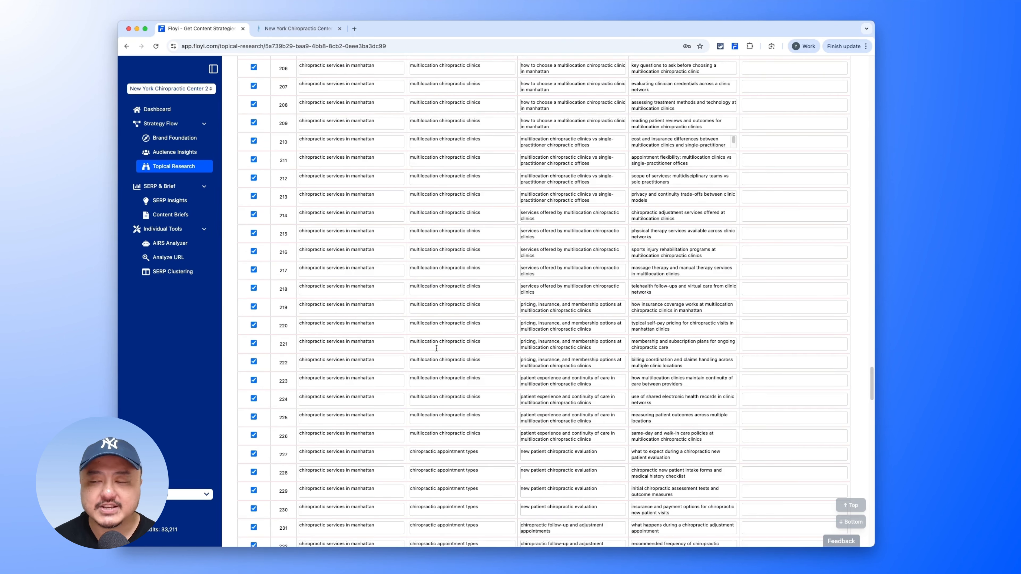
{"action": "scroll", "coordinate": [436, 348], "scroll_direction": "up", "scroll_amount": 20}
{"action": "scroll", "coordinate": [365, 238], "scroll_direction": "down", "scroll_amount": 5}
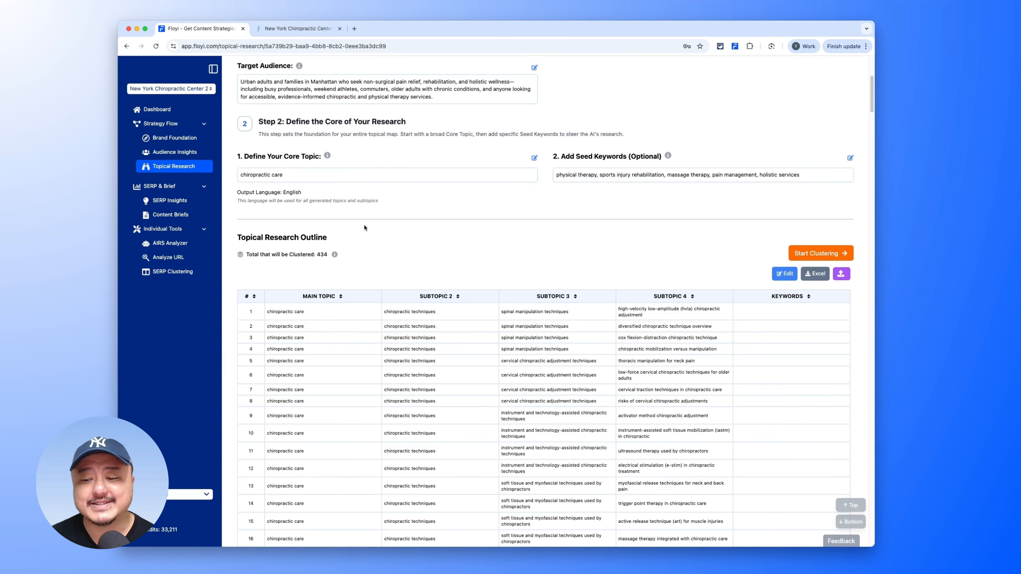
Generate new main topics and second-level subtopics (MT+ST2) for the outline, overwriting the existing data.
{"action": "scroll", "coordinate": [507, 217], "scroll_direction": "down", "scroll_amount": 20}
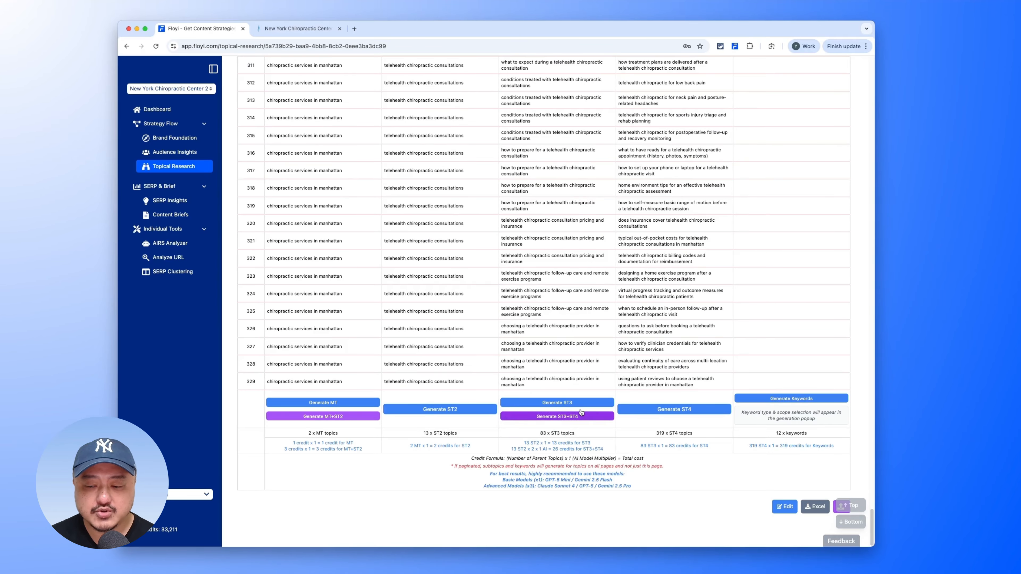
{"action": "left_click", "coordinate": [337, 417]}
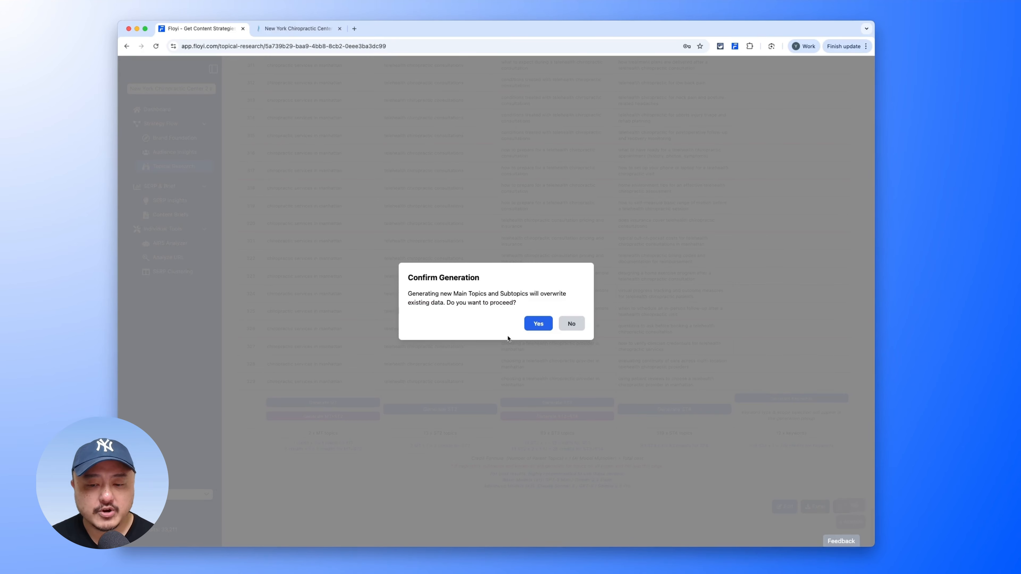
{"action": "left_click", "coordinate": [538, 324]}
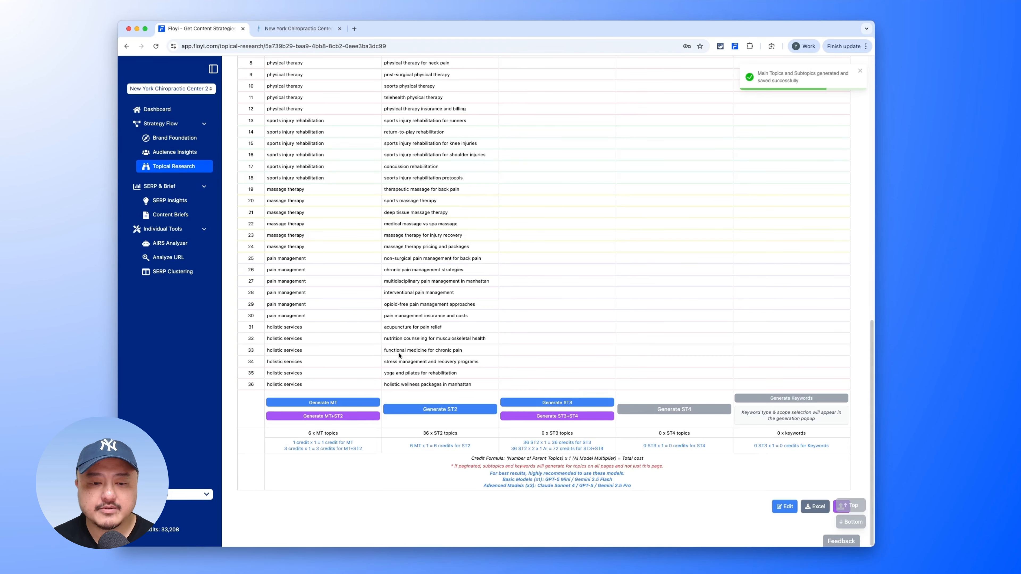
Delete all rows from the Topical Research Outline except the six physical therapy rows.
{"action": "scroll", "coordinate": [399, 354], "scroll_direction": "up", "scroll_amount": 5}
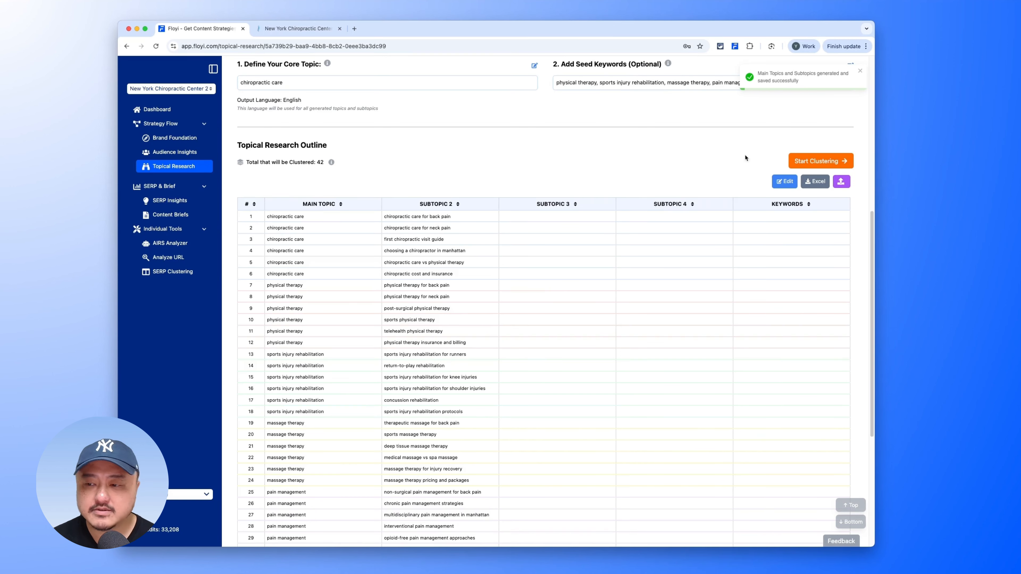
{"action": "left_click", "coordinate": [784, 182]}
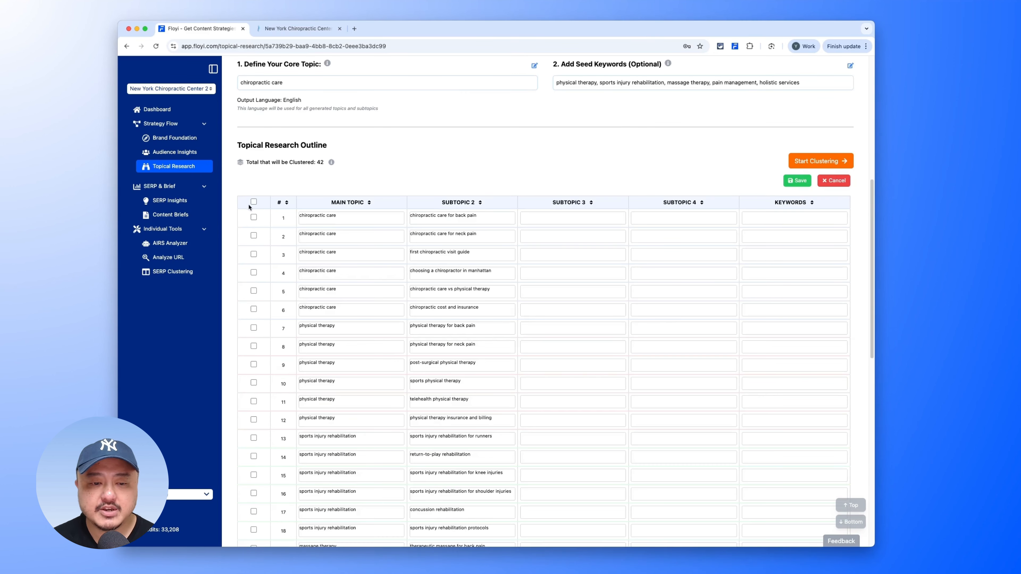
{"action": "left_click", "coordinate": [254, 202]}
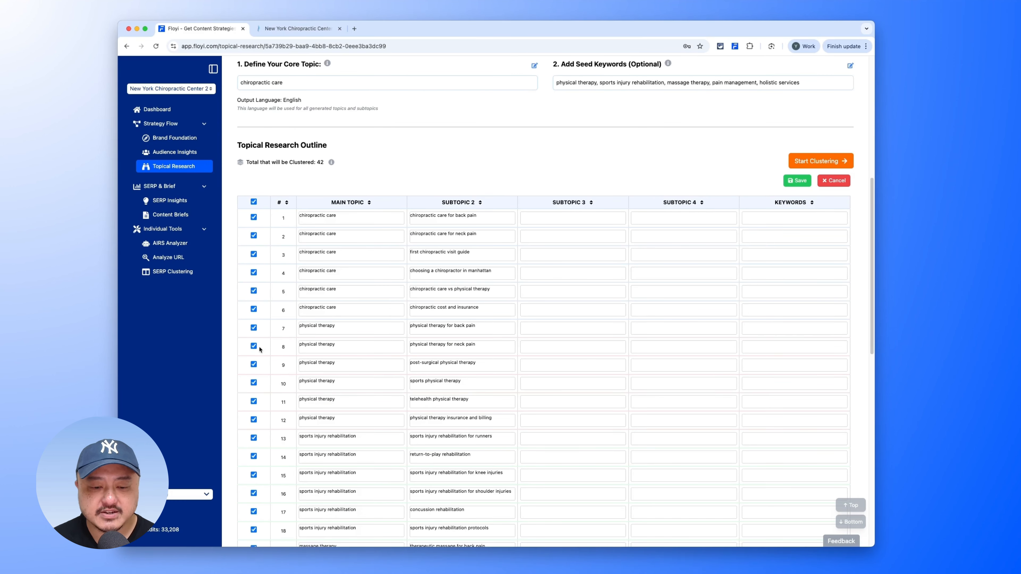
{"action": "left_click", "coordinate": [253, 328]}
{"action": "left_click", "coordinate": [253, 346]}
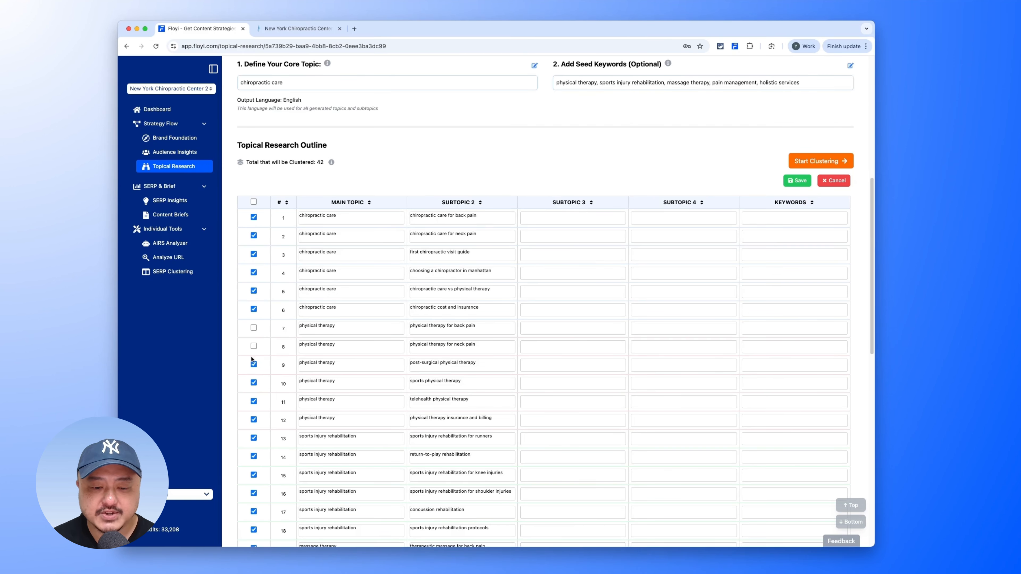
{"action": "left_click", "coordinate": [254, 365]}
{"action": "left_click", "coordinate": [254, 382]}
{"action": "left_click", "coordinate": [253, 401]}
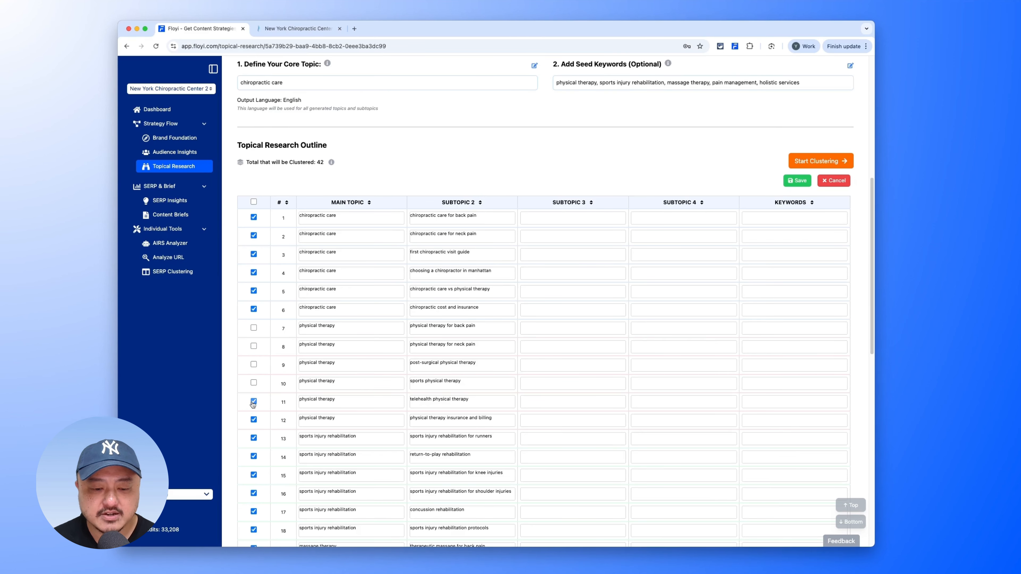
{"action": "left_click", "coordinate": [254, 419]}
{"action": "scroll", "coordinate": [272, 356], "scroll_direction": "down", "scroll_amount": 10}
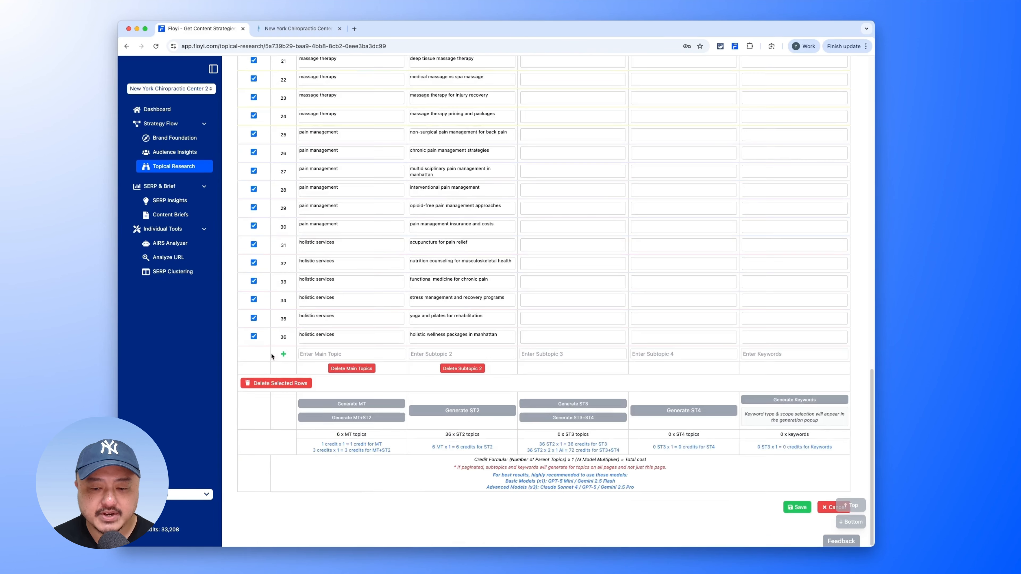
{"action": "left_click", "coordinate": [274, 385]}
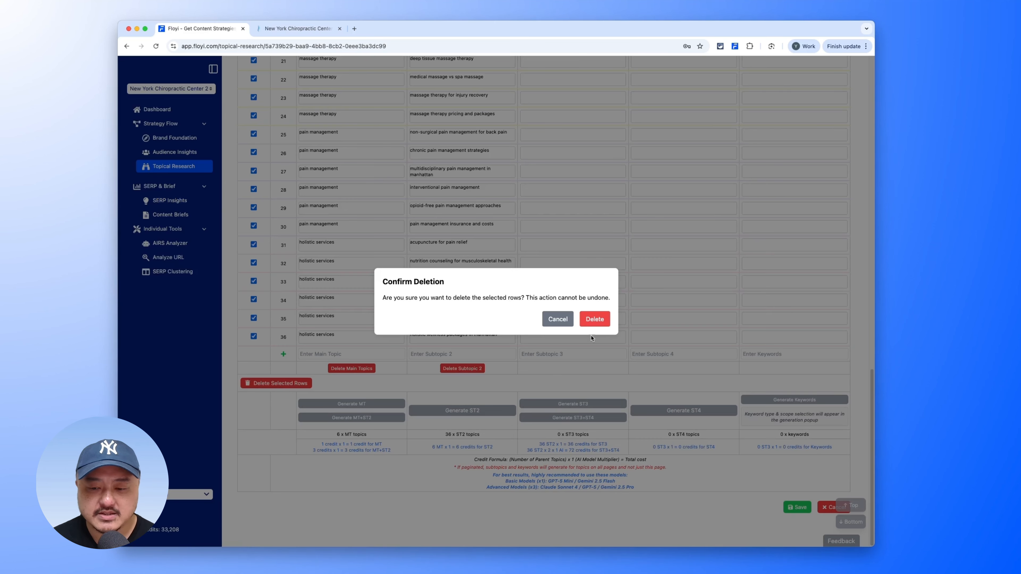
{"action": "left_click", "coordinate": [594, 320]}
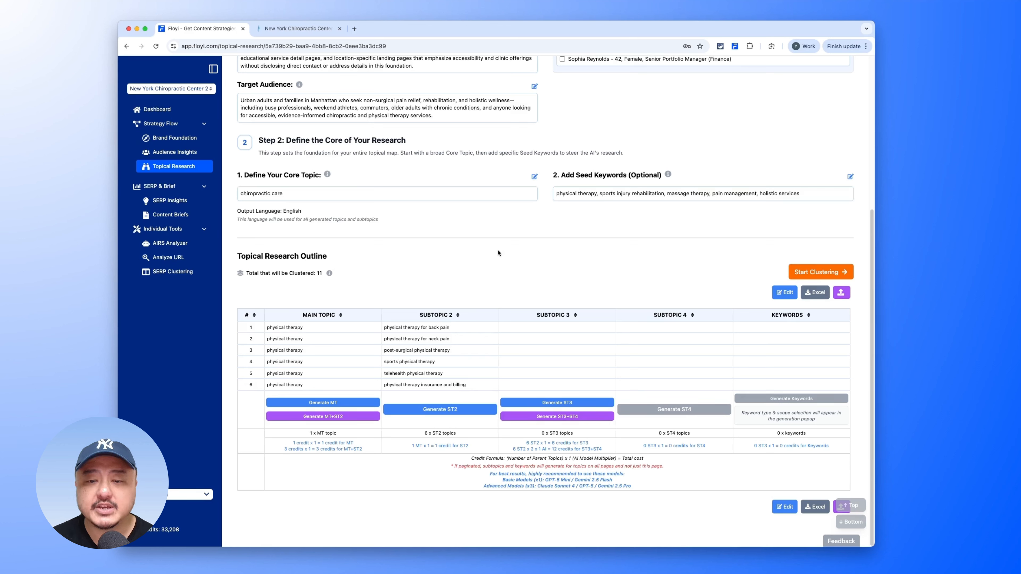
{"action": "left_click_drag", "start_coordinate": [244, 175], "coordinate": [239, 196]}
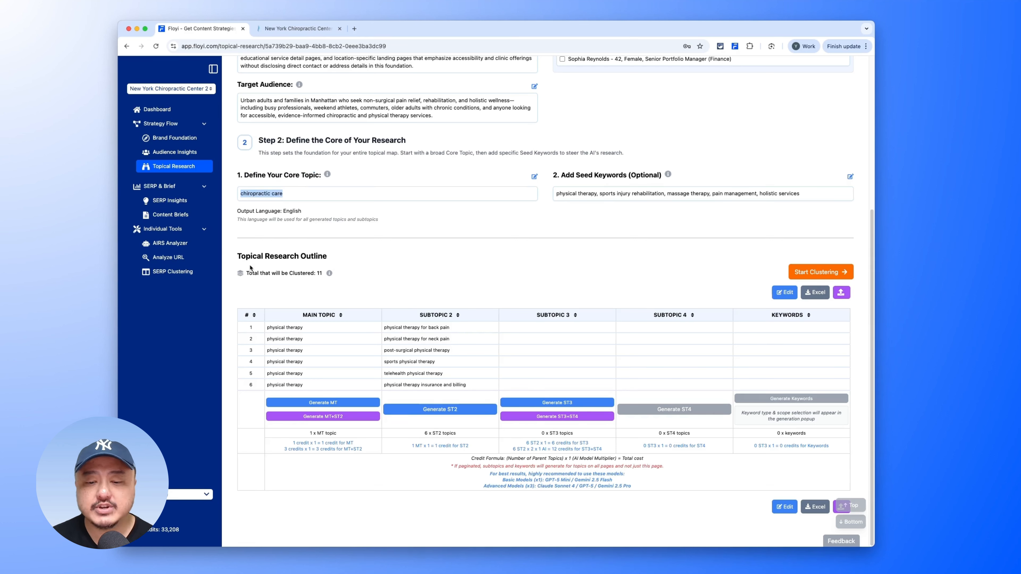
{"action": "left_click", "coordinate": [404, 336]}
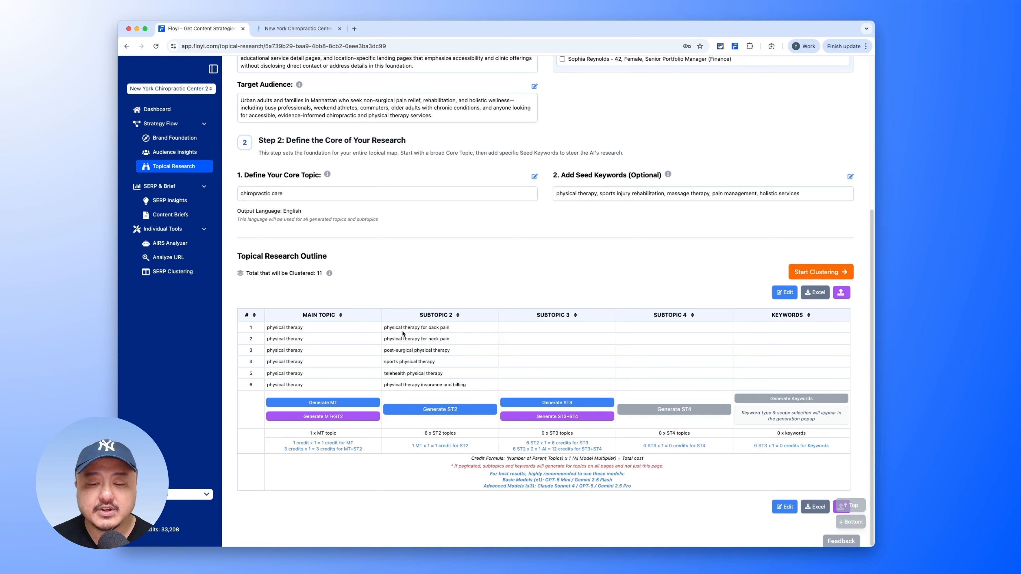
{"action": "triple_click", "coordinate": [582, 192]}
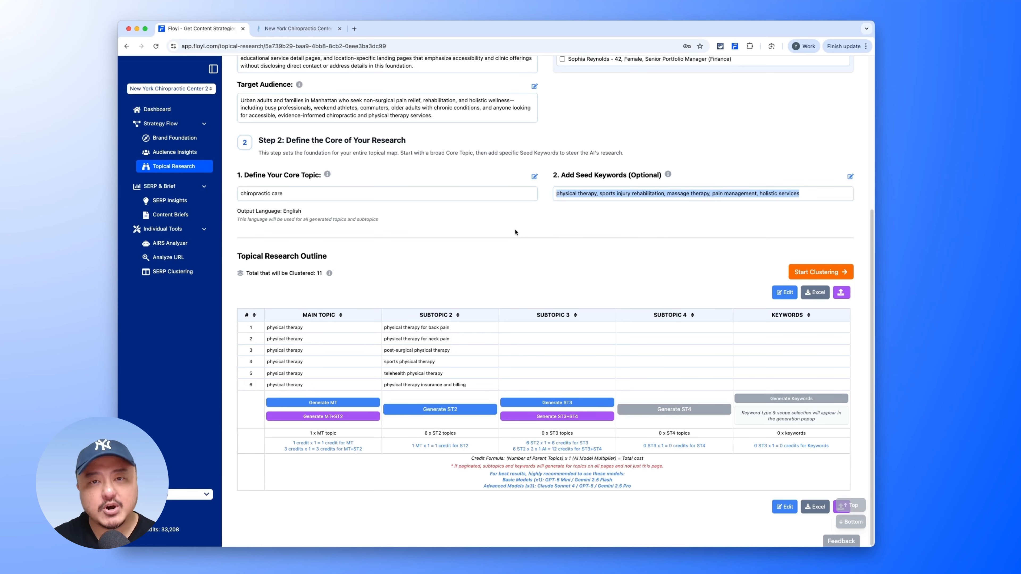
Replace the project note of New York Chiropractic Center 2 on the projects dashboard with "Physical therapy" and save it.
{"action": "left_click", "coordinate": [149, 109]}
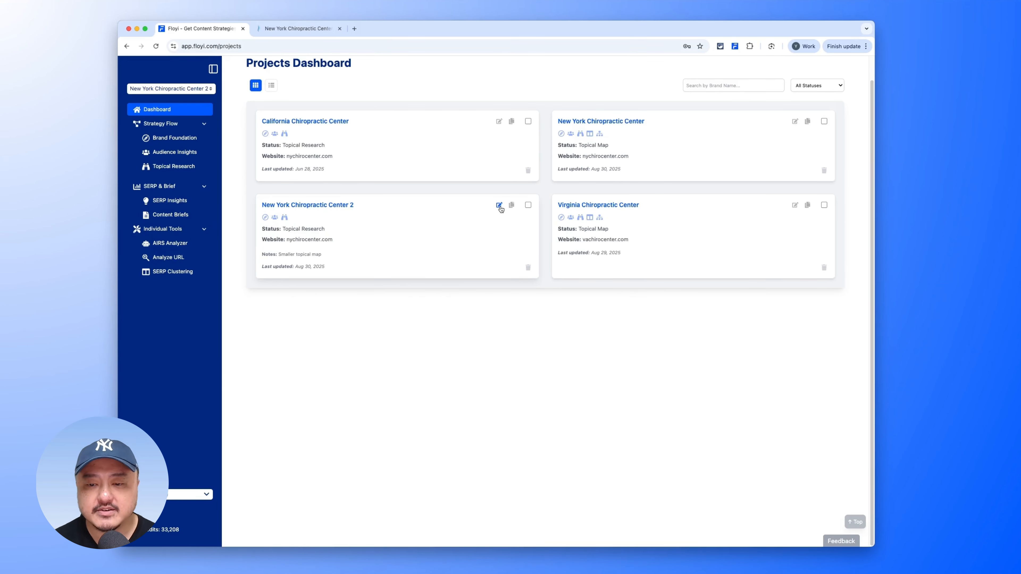
{"action": "left_click", "coordinate": [499, 206]}
{"action": "double_click", "coordinate": [431, 272]}
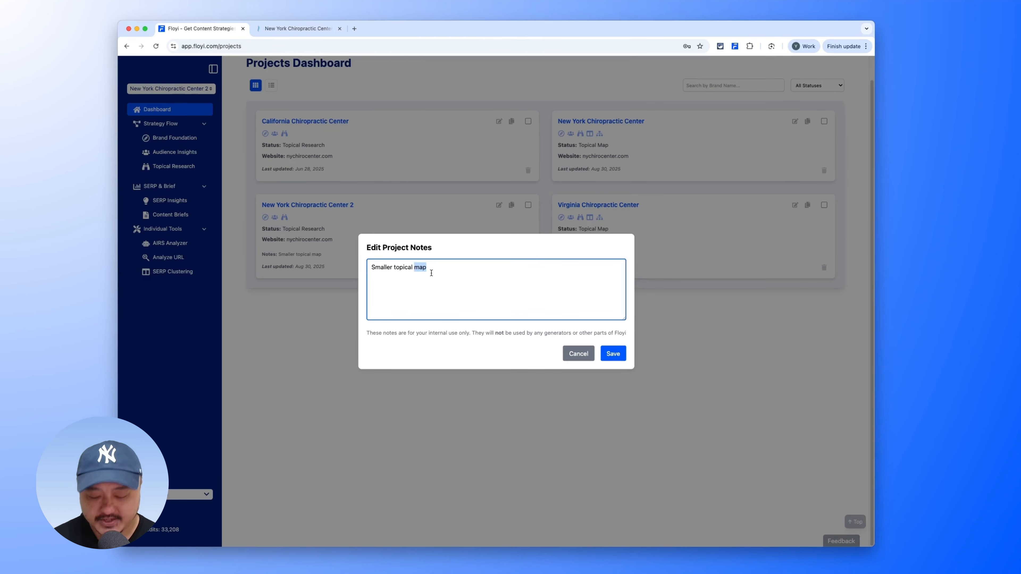
{"action": "key", "text": "super+a"}
{"action": "type", "text": "Phy"}
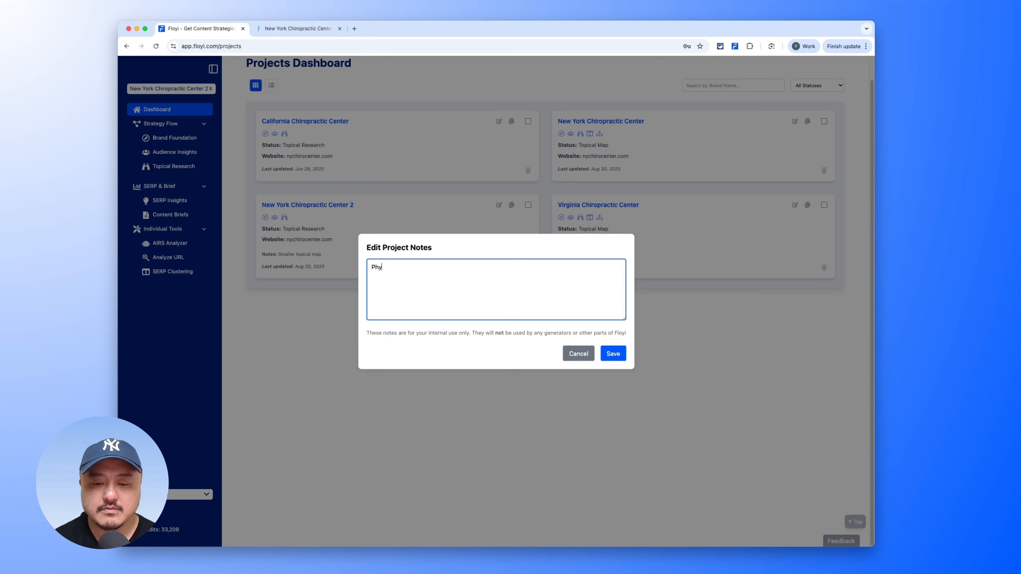
{"action": "type", "text": "sical therapy"}
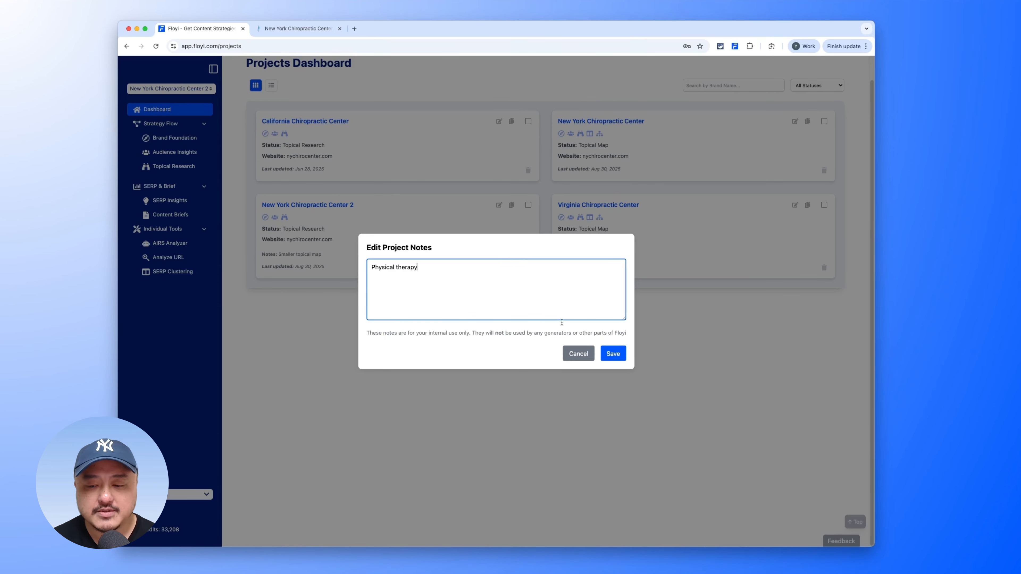
{"action": "left_click", "coordinate": [614, 353]}
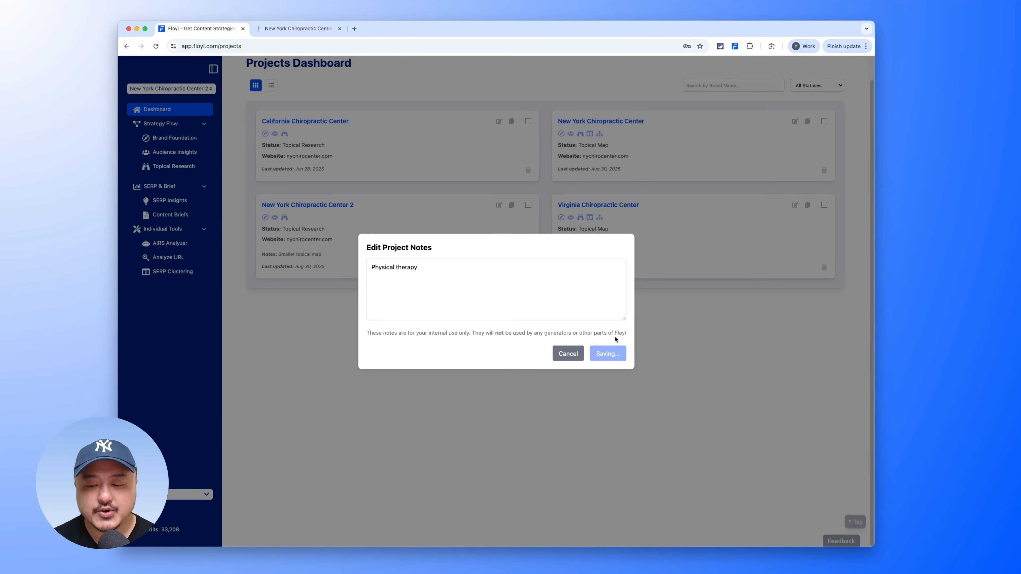